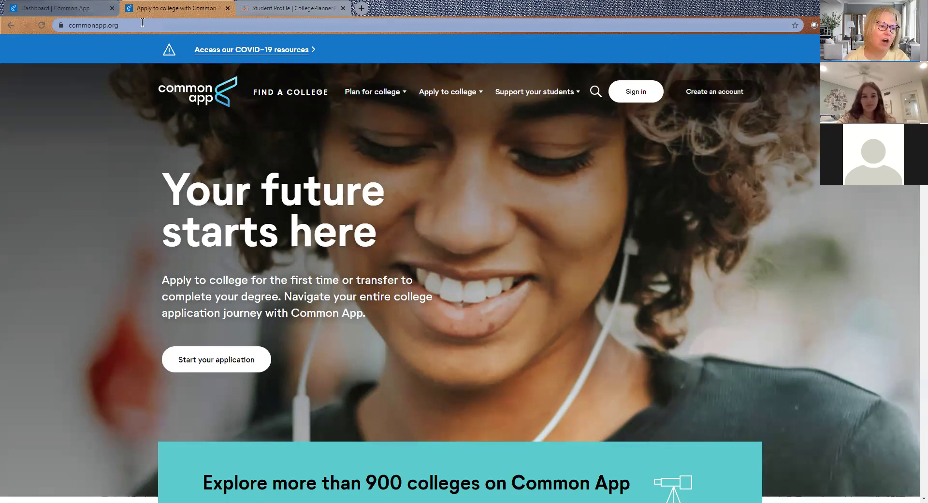
Select the commonapp.org address in the browser bar, then return focus to the page.
{"action": "left_click", "coordinate": [105, 25]}
{"action": "left_click_drag", "start_coordinate": [118, 25], "coordinate": [67, 26]}
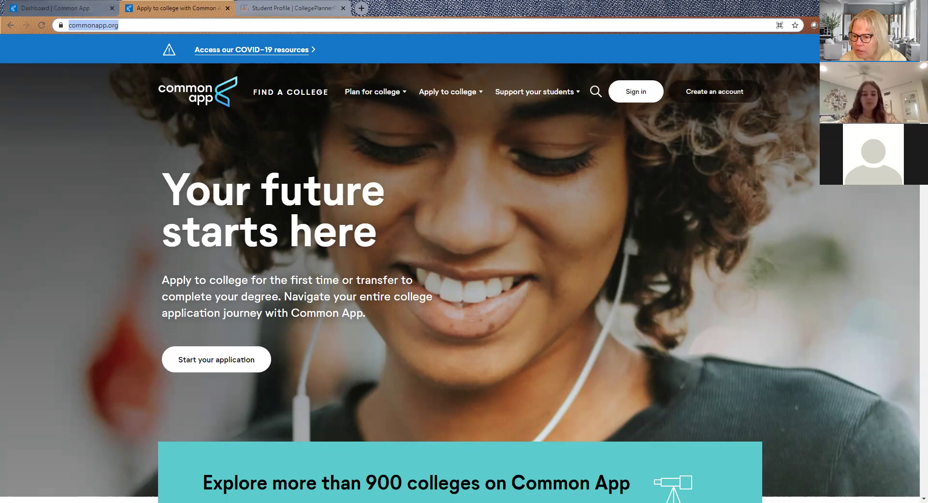
{"action": "left_click", "coordinate": [866, 349]}
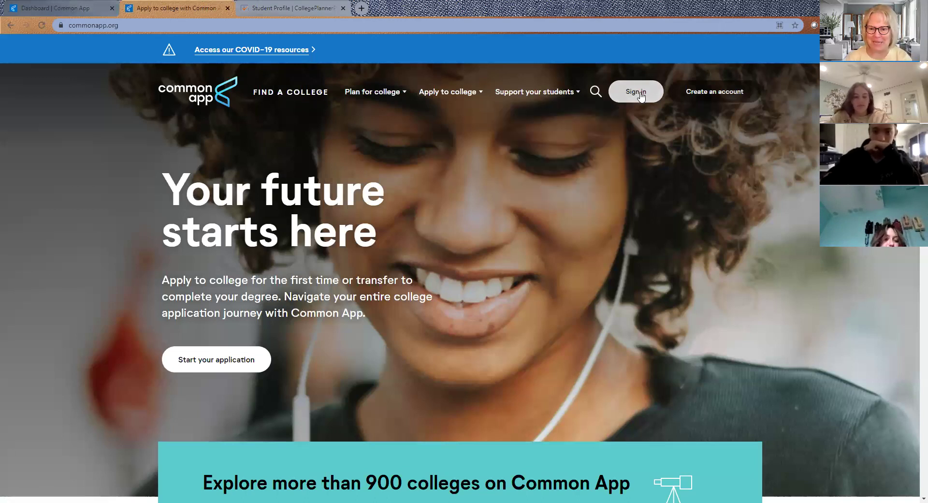
Start a new first-year student account and put the cursor in the Email Address field.
{"action": "left_click", "coordinate": [707, 99]}
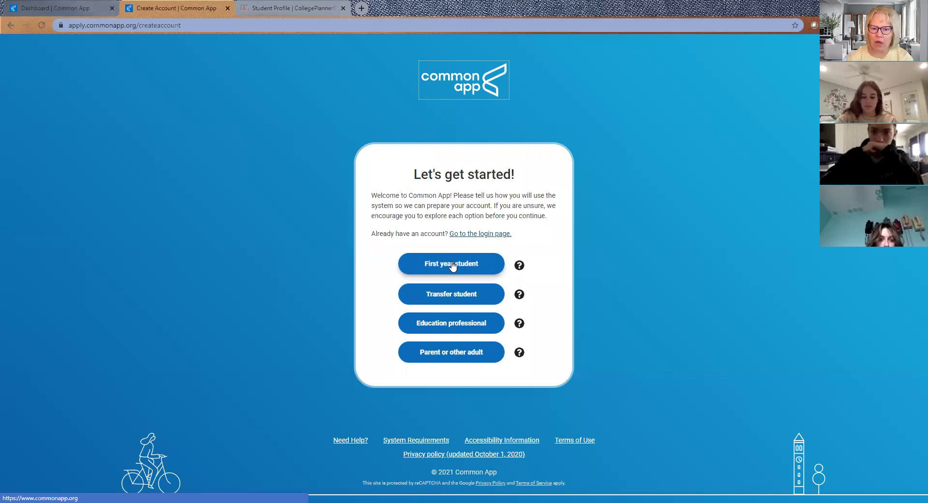
{"action": "left_click", "coordinate": [452, 265]}
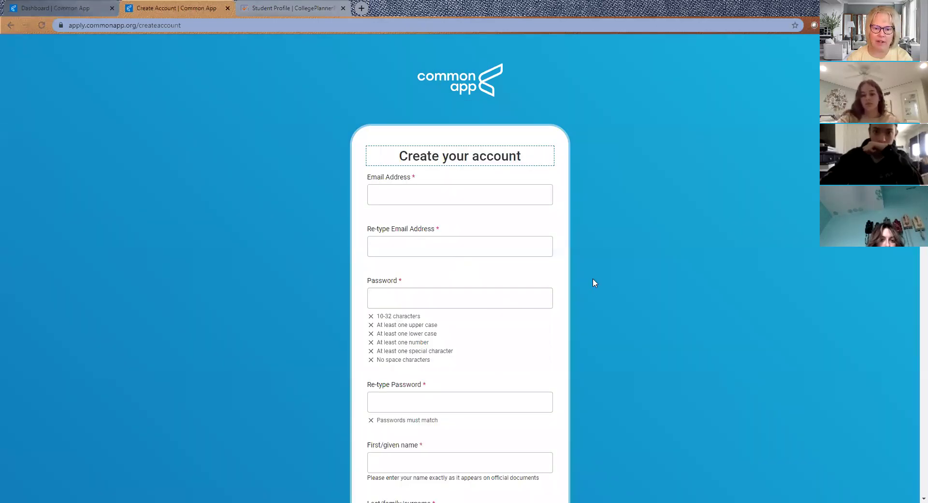
{"action": "scroll", "coordinate": [611, 204], "scroll_direction": "down", "scroll_amount": 2}
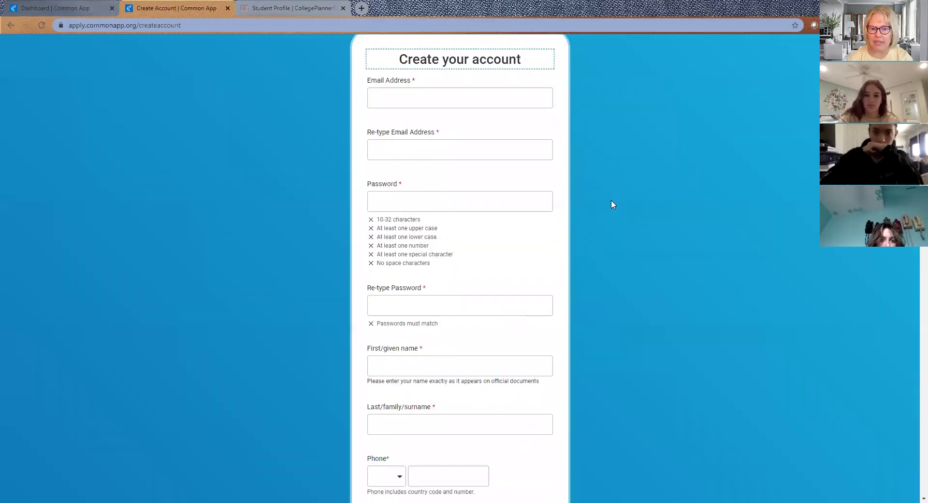
{"action": "left_click", "coordinate": [455, 98]}
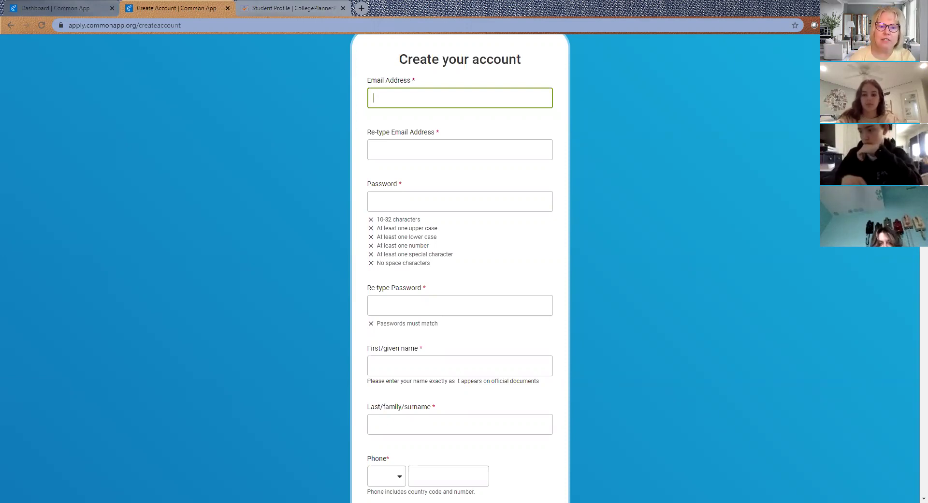
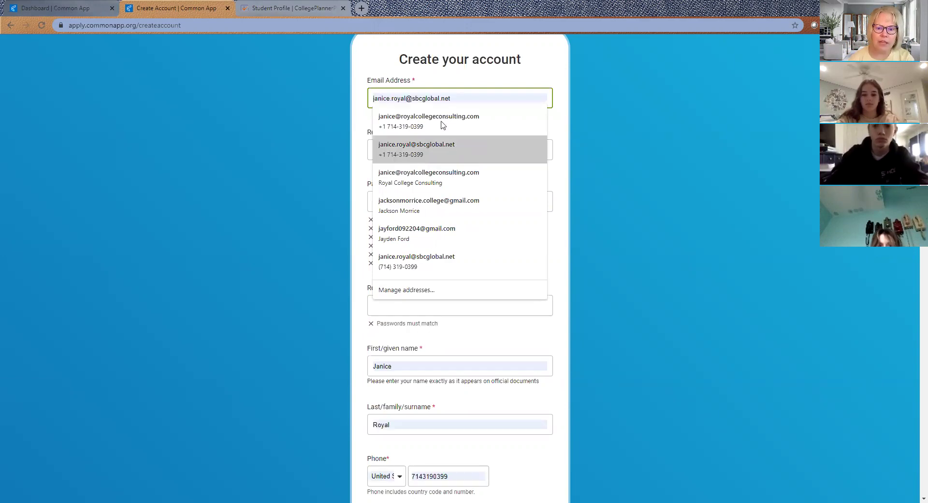
Autofill the student's email, name and phone, then enter and re-type the account password.
{"action": "left_click", "coordinate": [435, 121]}
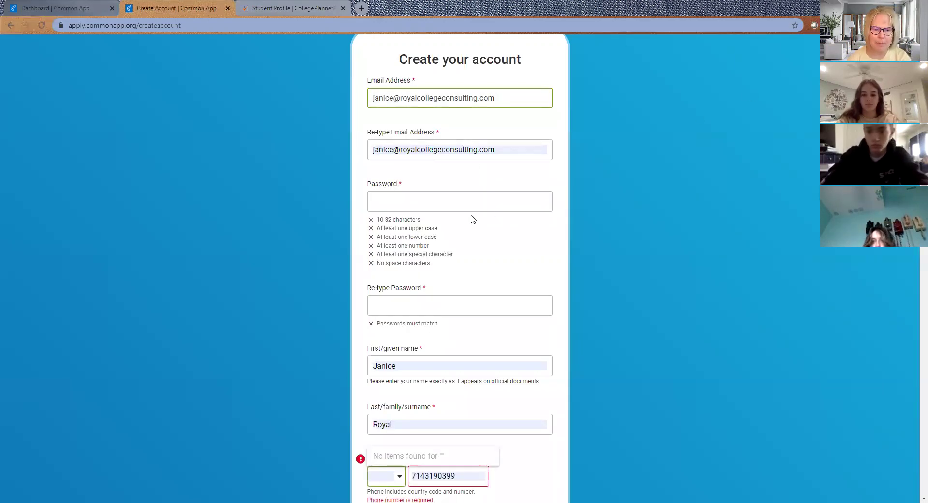
{"action": "left_click", "coordinate": [464, 201]}
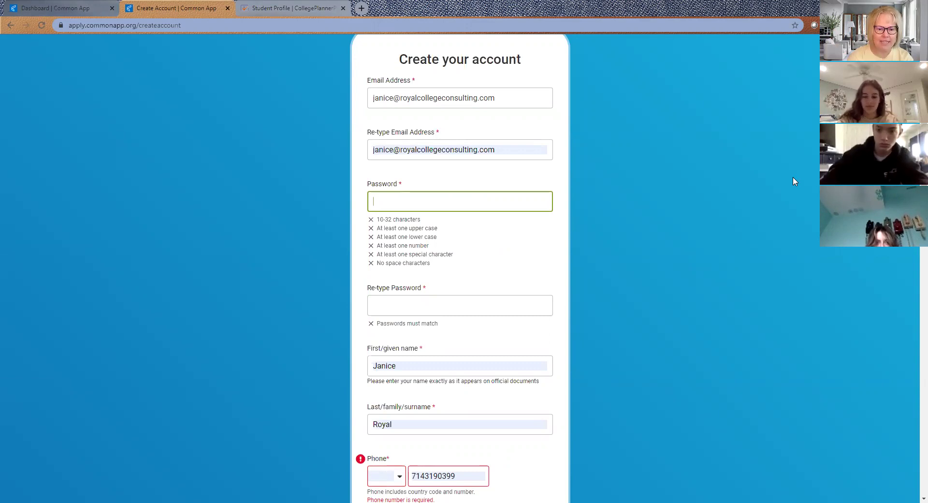
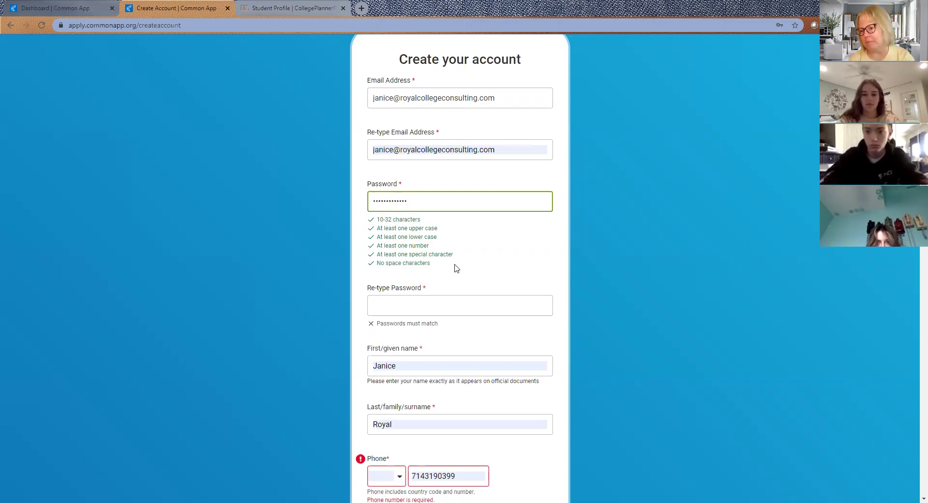
{"action": "left_click", "coordinate": [473, 304]}
{"action": "type", "text": "•••••••"}
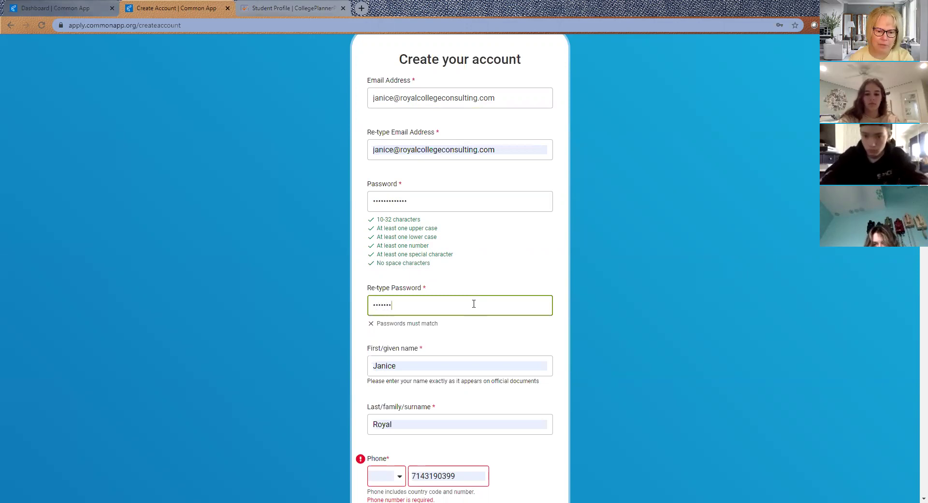
{"action": "type", "text": "•••••"}
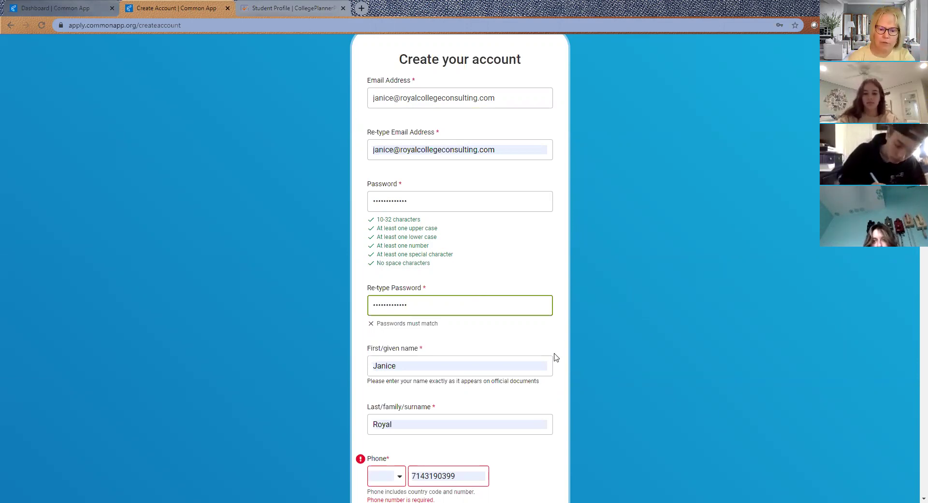
{"action": "scroll", "coordinate": [500, 342], "scroll_direction": "down", "scroll_amount": 1}
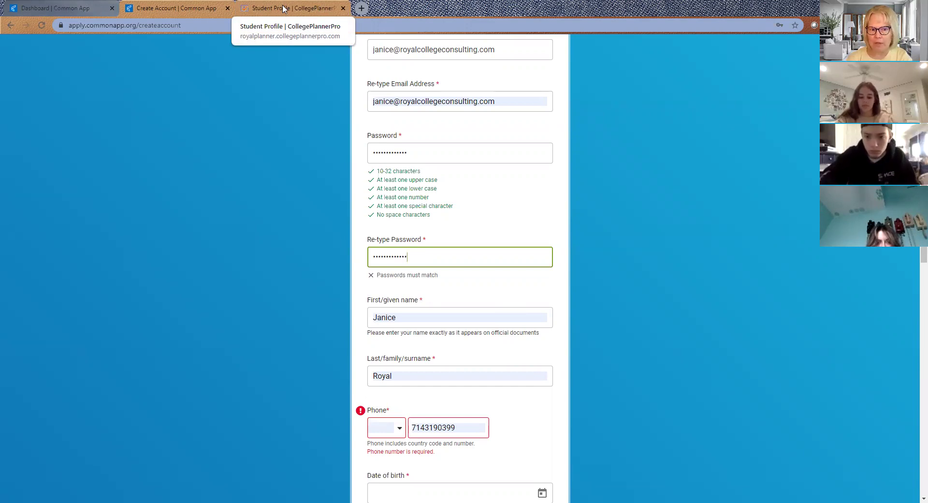
In CollegePlannerPro, pick the student from the Students list and log in as them.
{"action": "left_click", "coordinate": [284, 9]}
{"action": "left_click", "coordinate": [337, 50]}
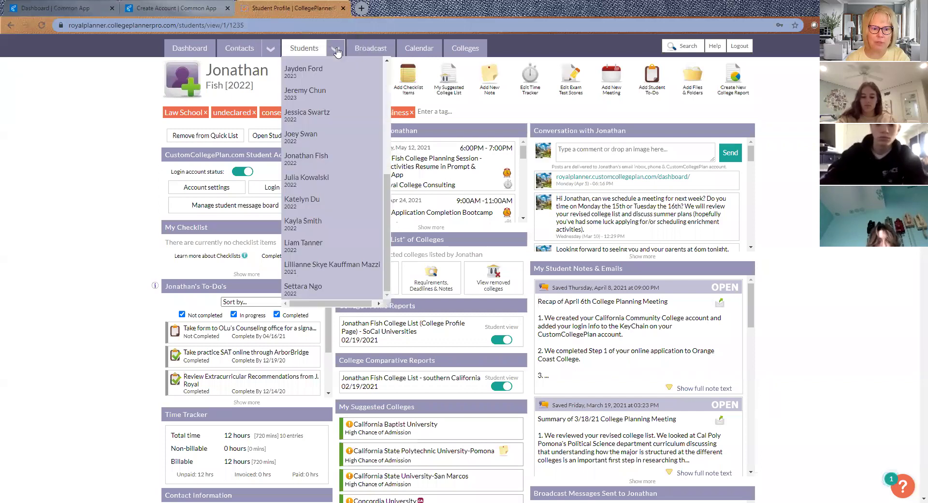
{"action": "scroll", "coordinate": [300, 94], "scroll_direction": "up", "scroll_amount": 1}
{"action": "left_click", "coordinate": [303, 98]}
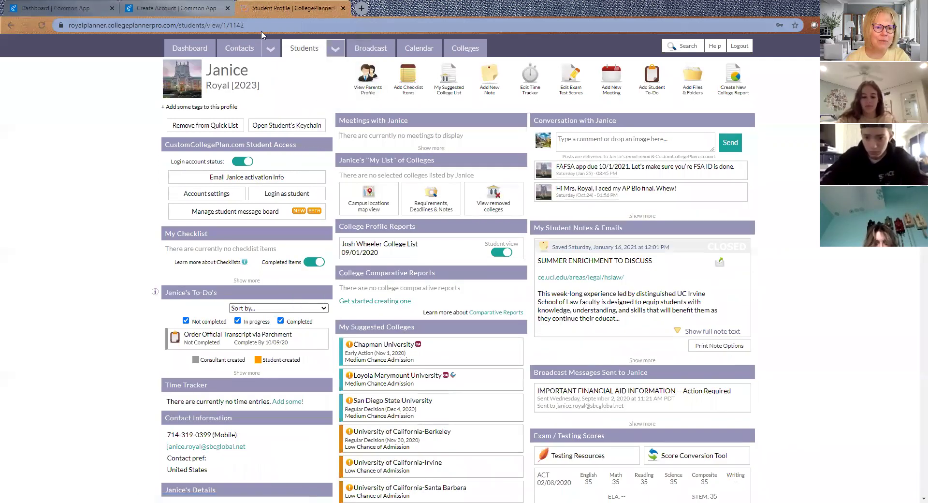
{"action": "left_click", "coordinate": [285, 196]}
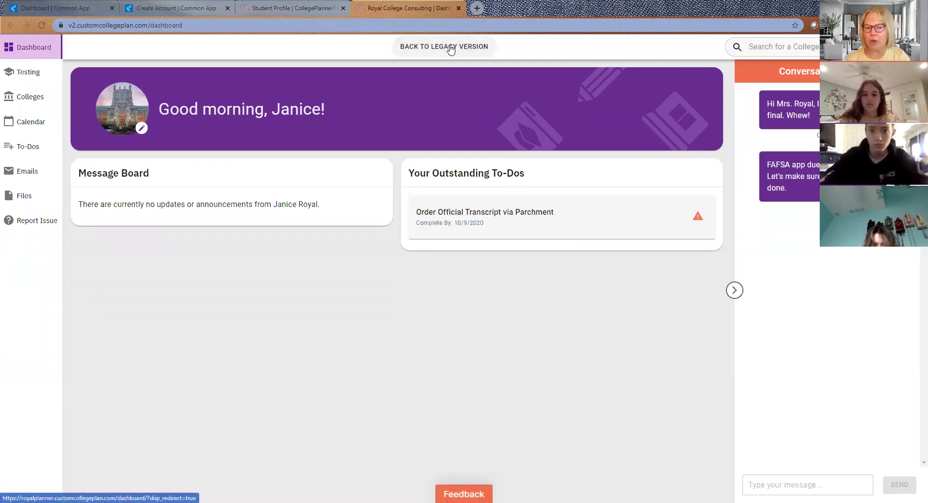
Toggle the dashboard to the new version and back to legacy, then open Edit My Keychain.
{"action": "left_click", "coordinate": [450, 47]}
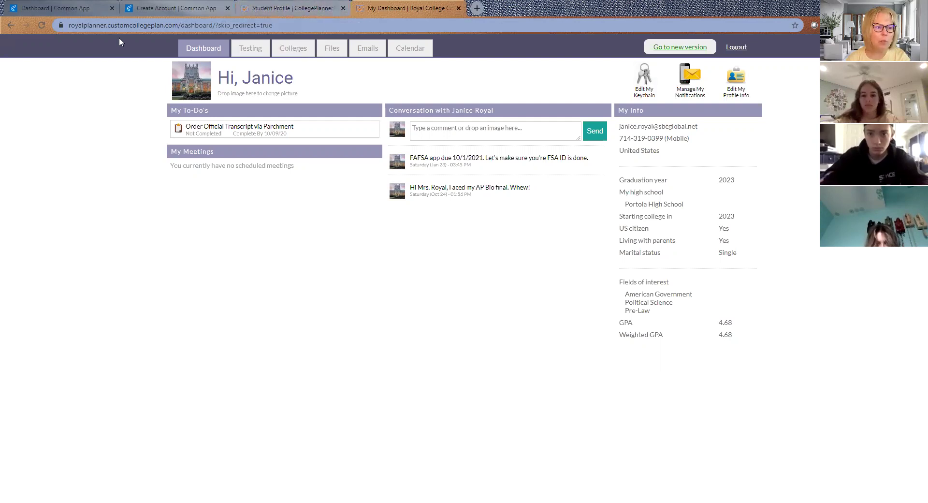
{"action": "left_click", "coordinate": [683, 47]}
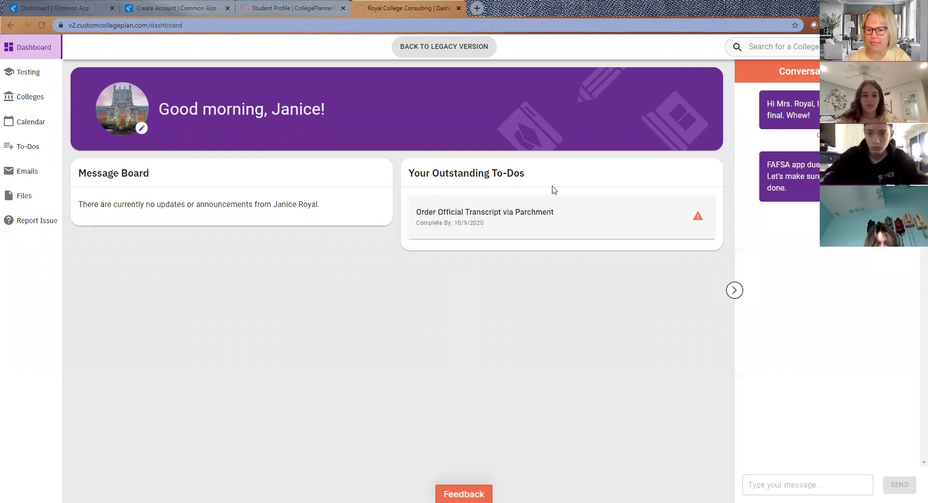
{"action": "left_click", "coordinate": [424, 46]}
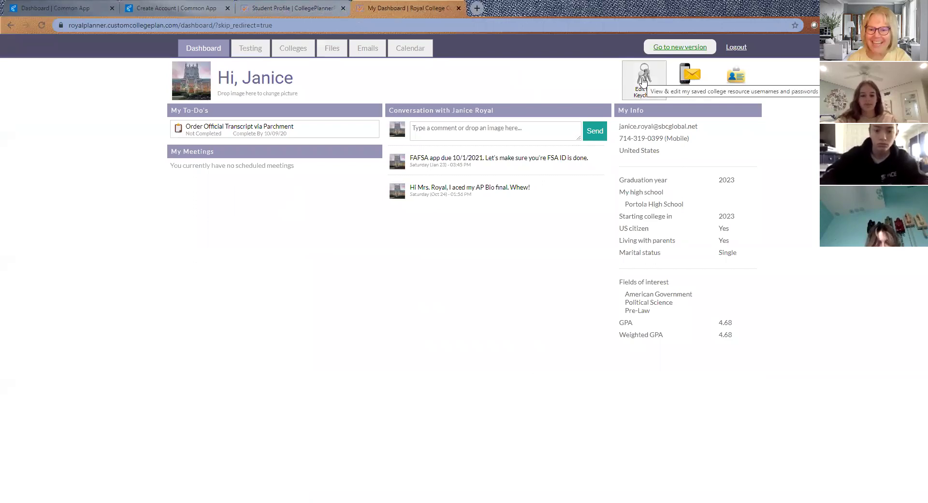
{"action": "left_click", "coordinate": [644, 81]}
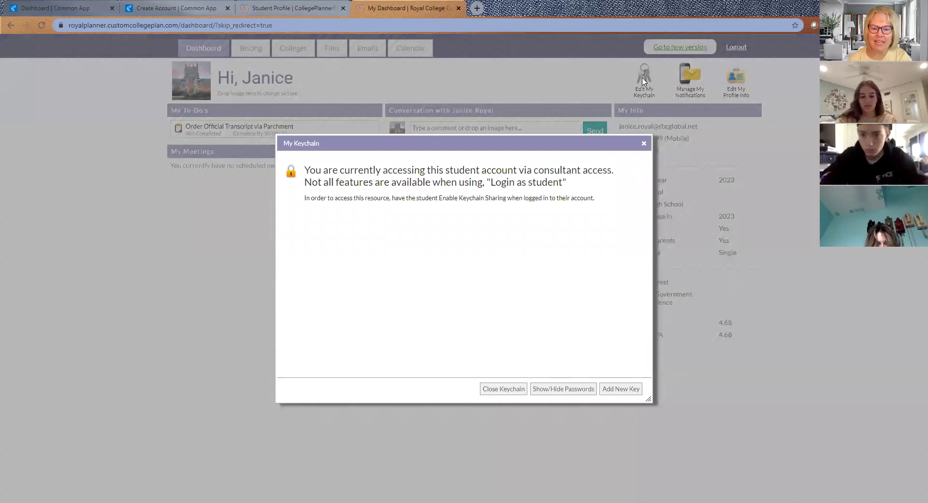
Start adding a new key, cancel it, and close the My Keychain dialog.
{"action": "left_click", "coordinate": [609, 389]}
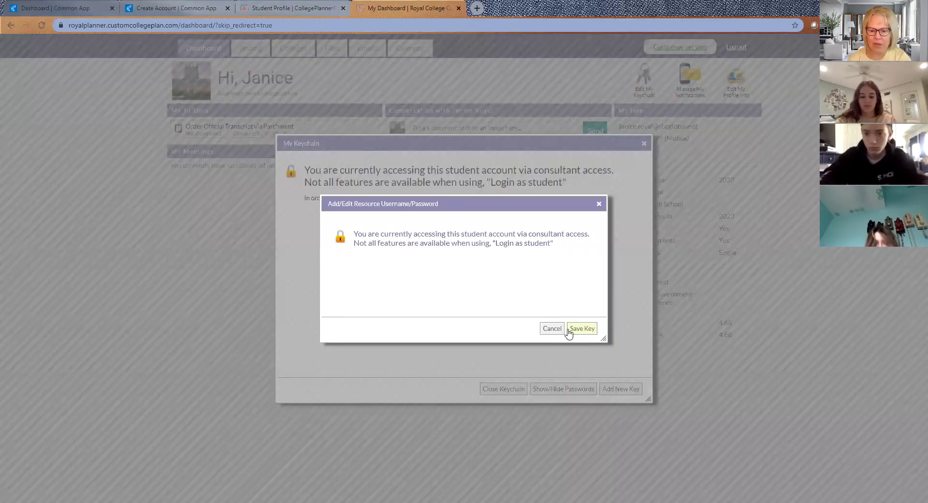
{"action": "left_click", "coordinate": [552, 329]}
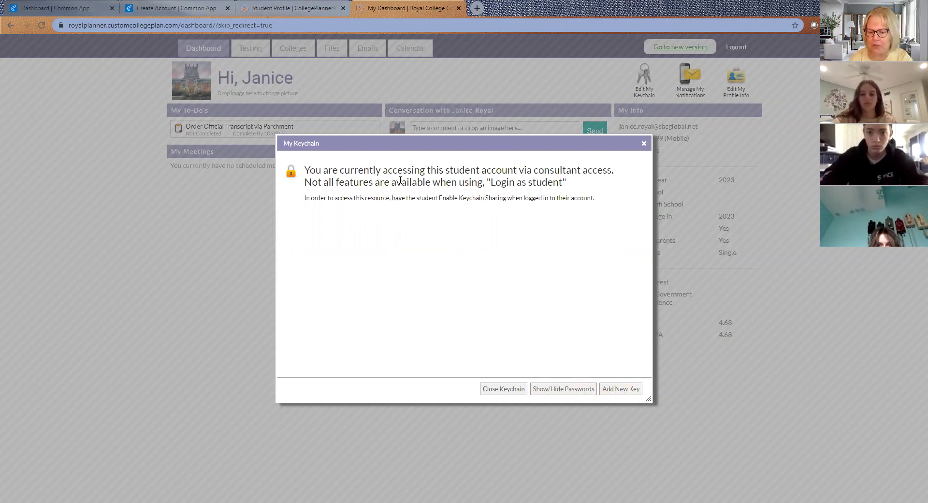
{"action": "left_click", "coordinate": [644, 145]}
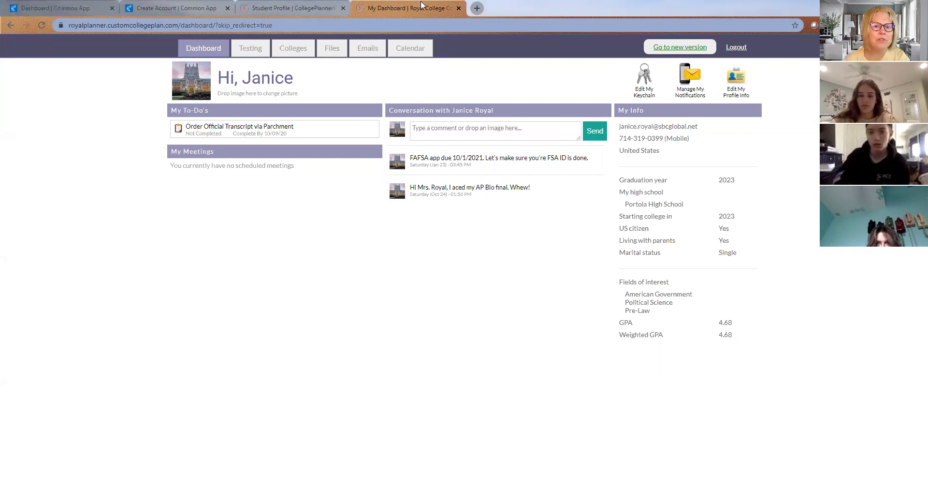
Back in Common App, fill the student's first and last name from the autofill suggestion.
{"action": "left_click", "coordinate": [158, 3]}
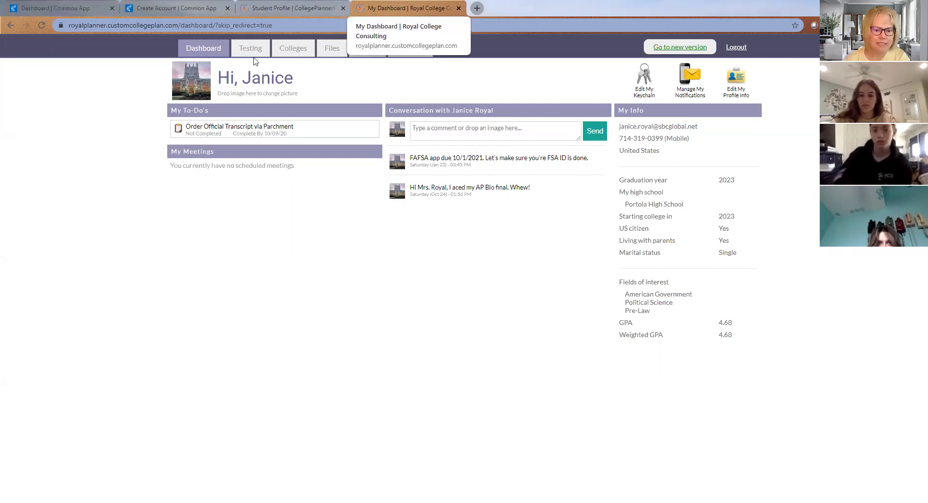
{"action": "scroll", "coordinate": [518, 300], "scroll_direction": "down", "scroll_amount": 1}
{"action": "scroll", "coordinate": [519, 303], "scroll_direction": "down", "scroll_amount": 1}
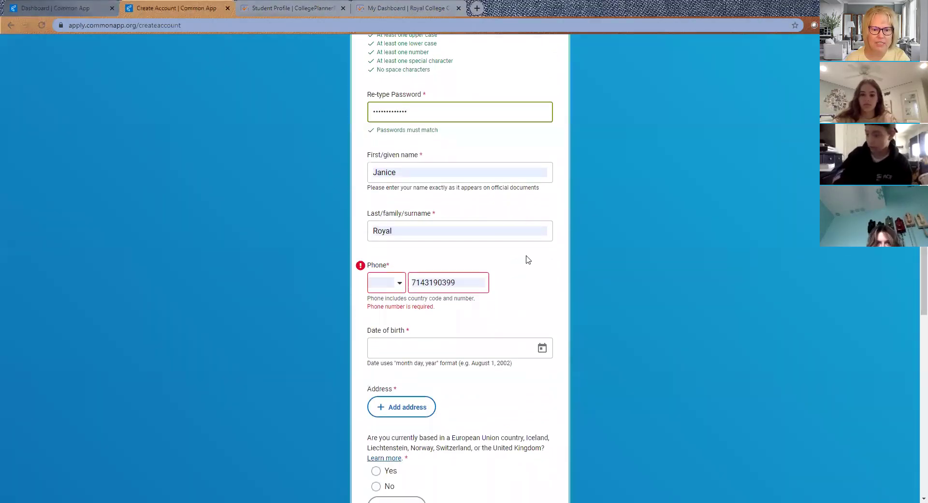
{"action": "left_click", "coordinate": [408, 175]}
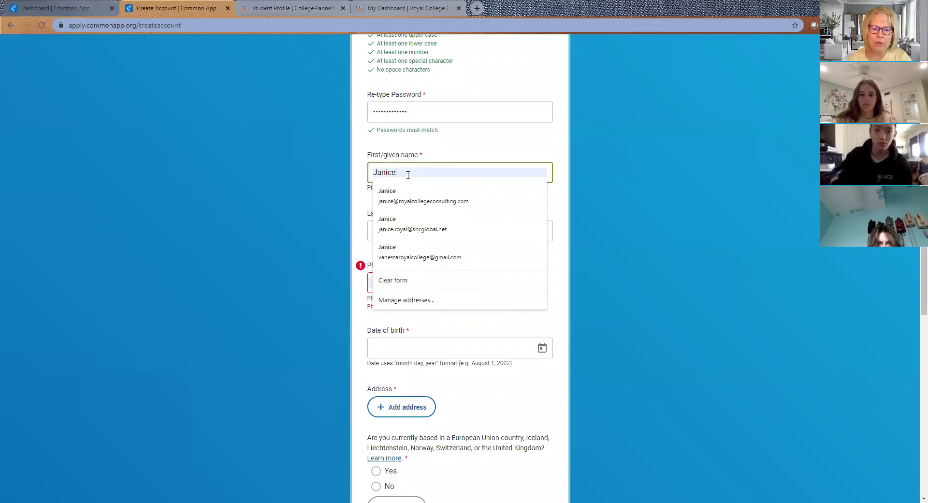
{"action": "key", "text": "Down"}
{"action": "key", "text": "Return"}
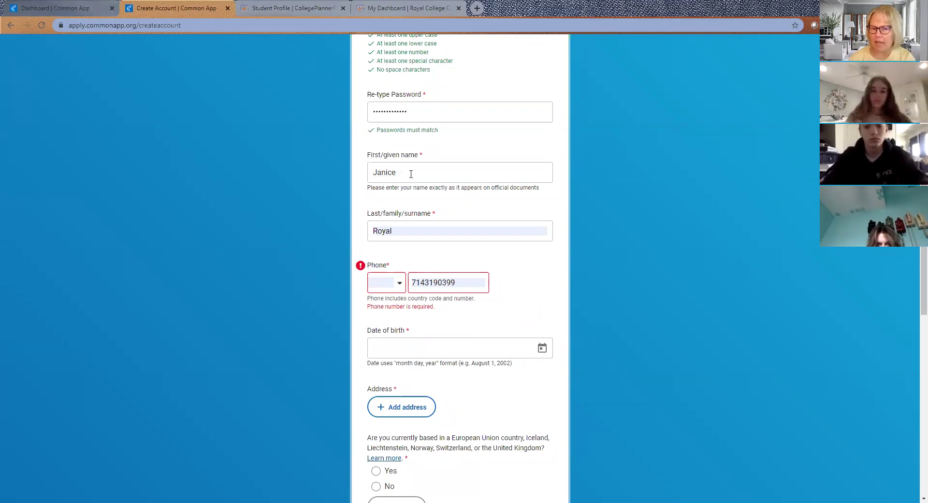
{"action": "left_click", "coordinate": [411, 174]}
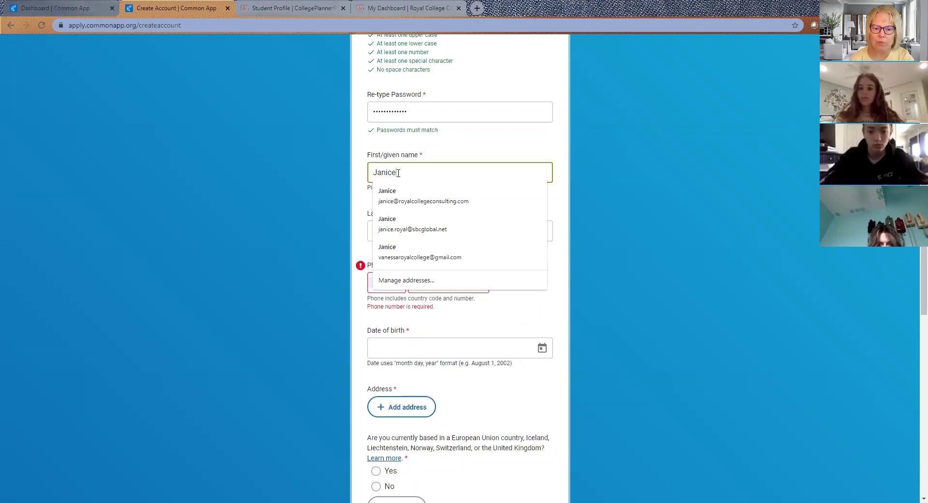
{"action": "left_click", "coordinate": [319, 227]}
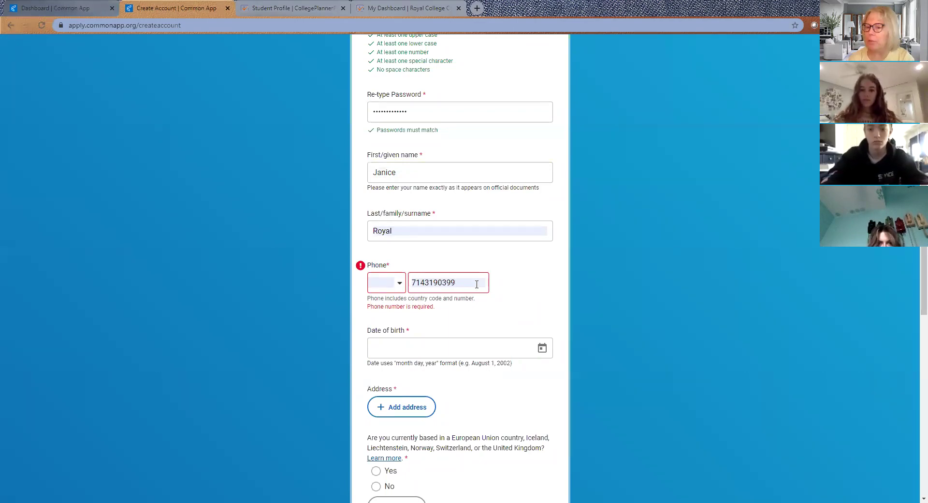
Set the phone country code to +1 United States.
{"action": "left_click", "coordinate": [400, 288]}
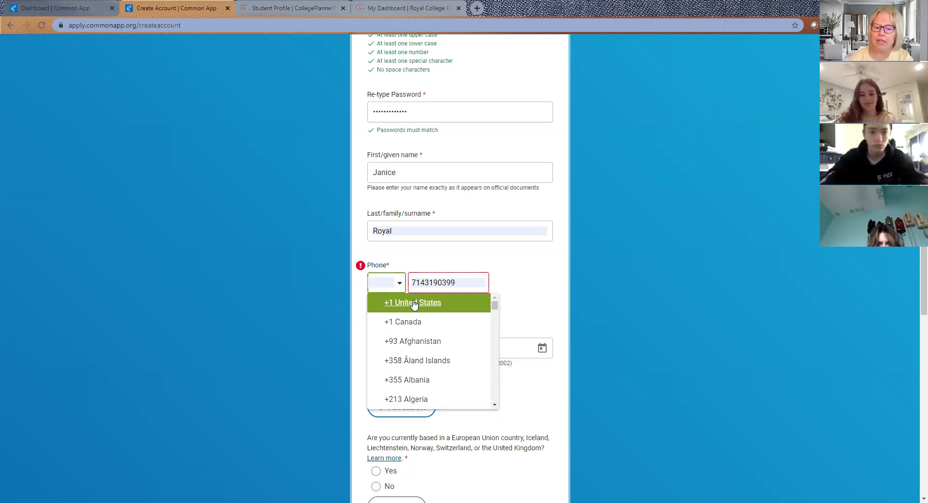
{"action": "left_click", "coordinate": [414, 303]}
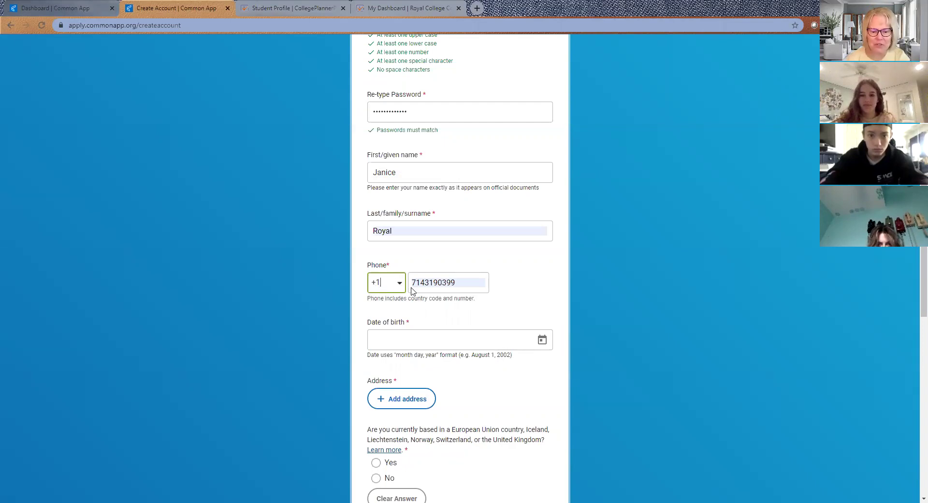
{"action": "scroll", "coordinate": [554, 286], "scroll_direction": "down", "scroll_amount": 1}
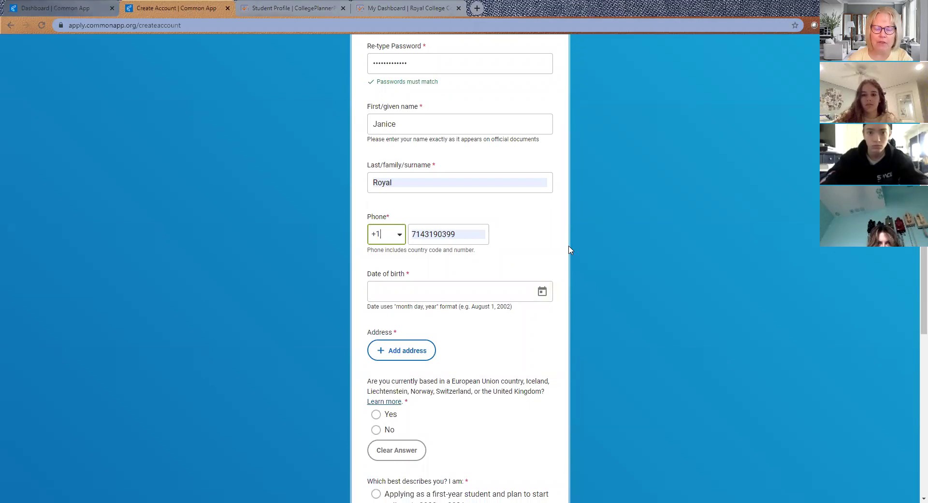
Choose February 1, 2003 as the date of birth in the calendar.
{"action": "left_click", "coordinate": [542, 295]}
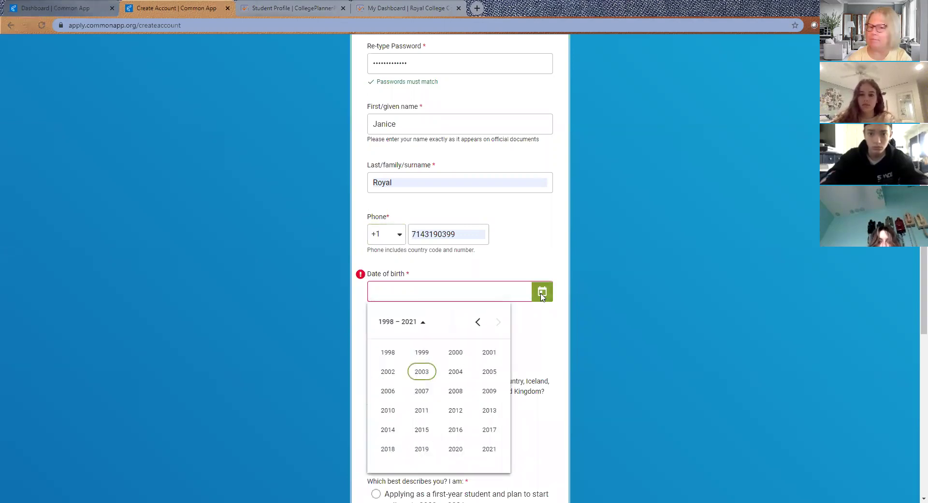
{"action": "scroll", "coordinate": [595, 350], "scroll_direction": "down", "scroll_amount": 4}
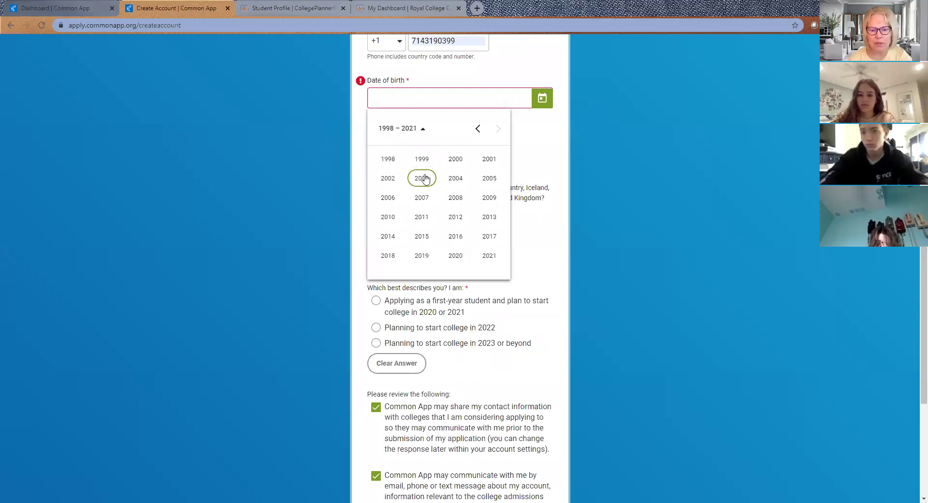
{"action": "left_click", "coordinate": [424, 179]}
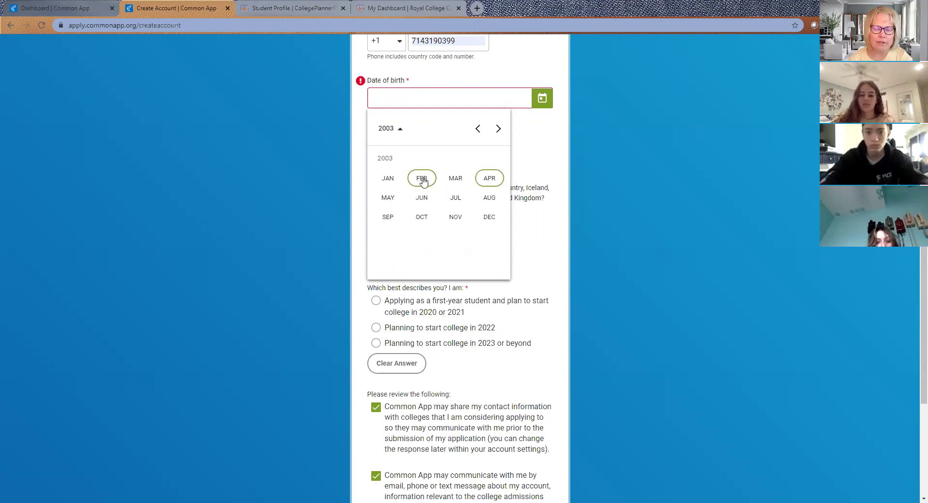
{"action": "left_click", "coordinate": [423, 180]}
{"action": "left_click", "coordinate": [504, 170]}
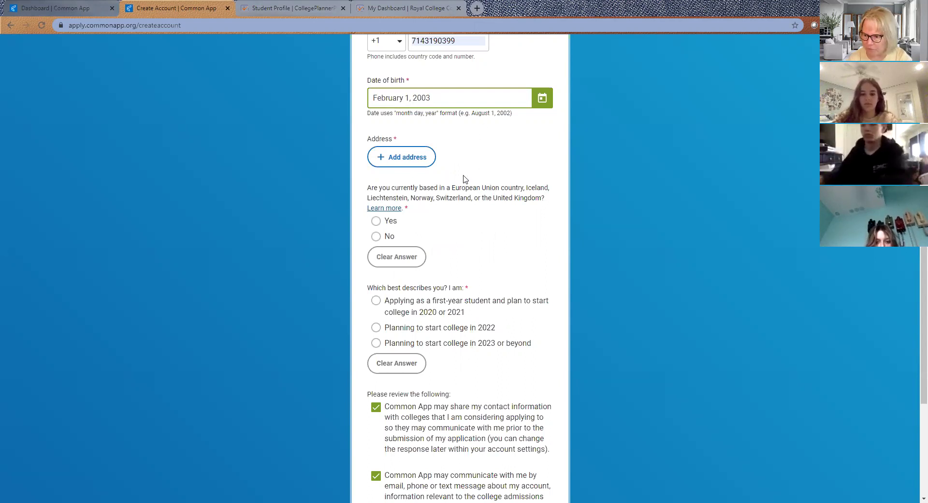
Look up the student's home street address in Address Lookup and confirm the matching suggestion.
{"action": "left_click", "coordinate": [402, 165]}
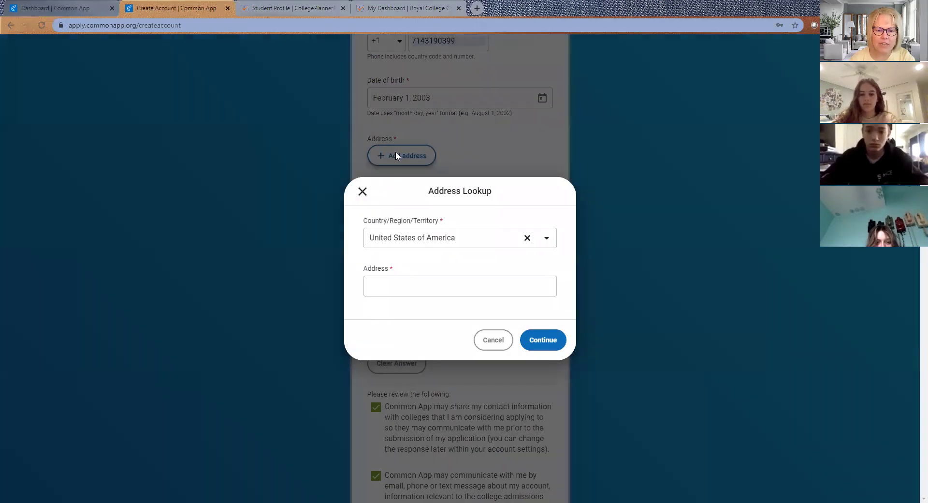
{"action": "left_click", "coordinate": [449, 281]}
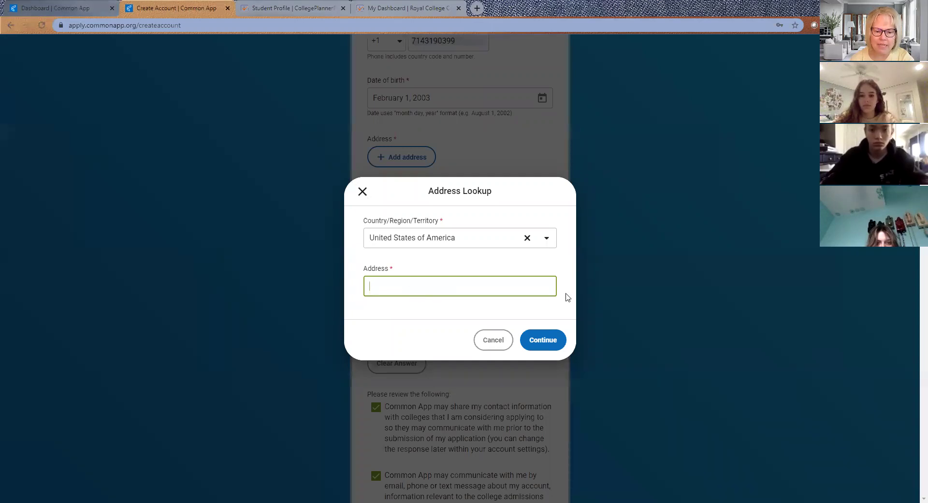
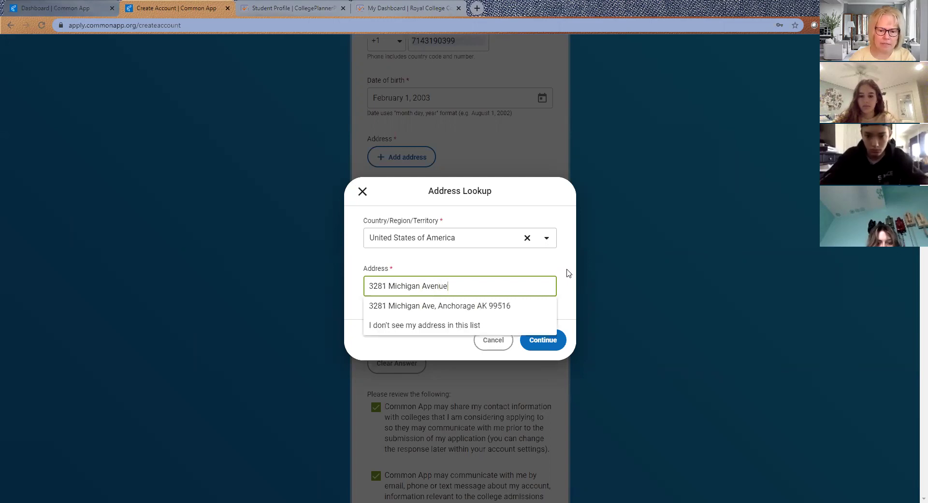
{"action": "left_click", "coordinate": [474, 363]}
{"action": "left_click", "coordinate": [549, 344]}
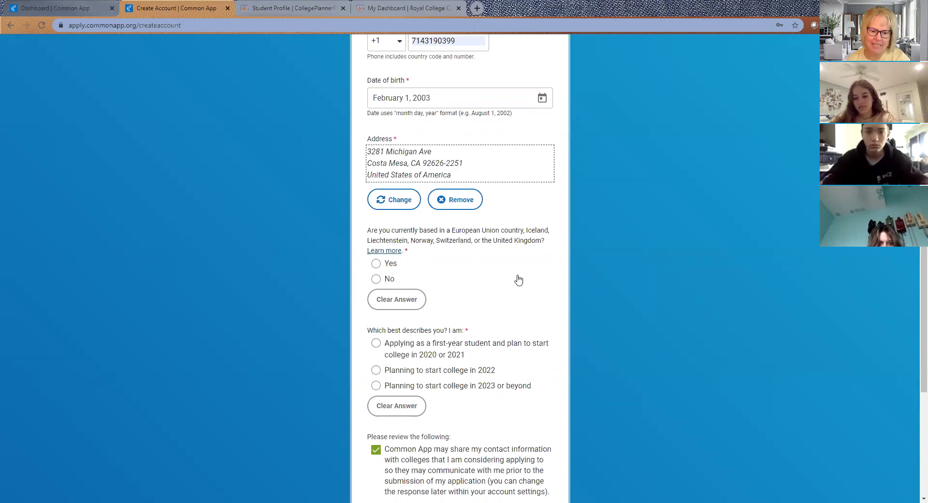
{"action": "scroll", "coordinate": [446, 270], "scroll_direction": "down", "scroll_amount": 4}
Answer No to the EU question, choose starting college in 2022, and accept the Terms of Use.
{"action": "scroll", "coordinate": [447, 267], "scroll_direction": "up", "scroll_amount": 2}
{"action": "left_click", "coordinate": [376, 183]}
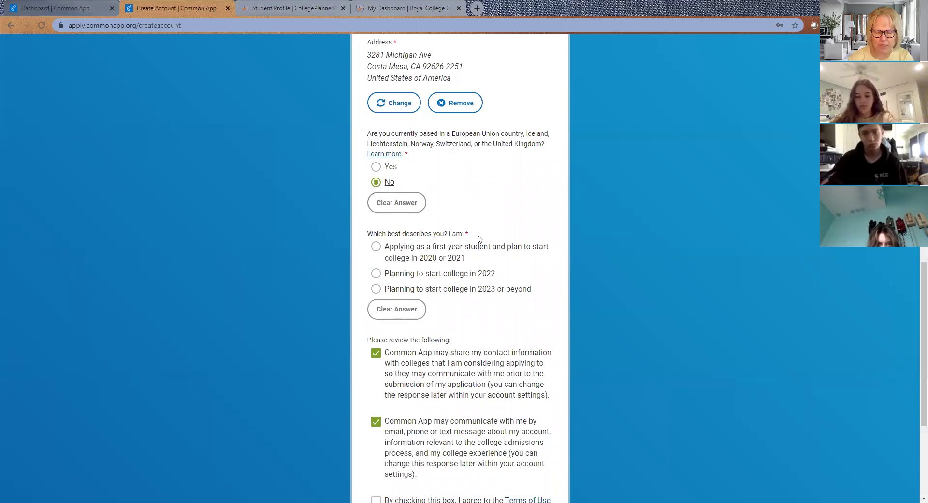
{"action": "left_click", "coordinate": [377, 274]}
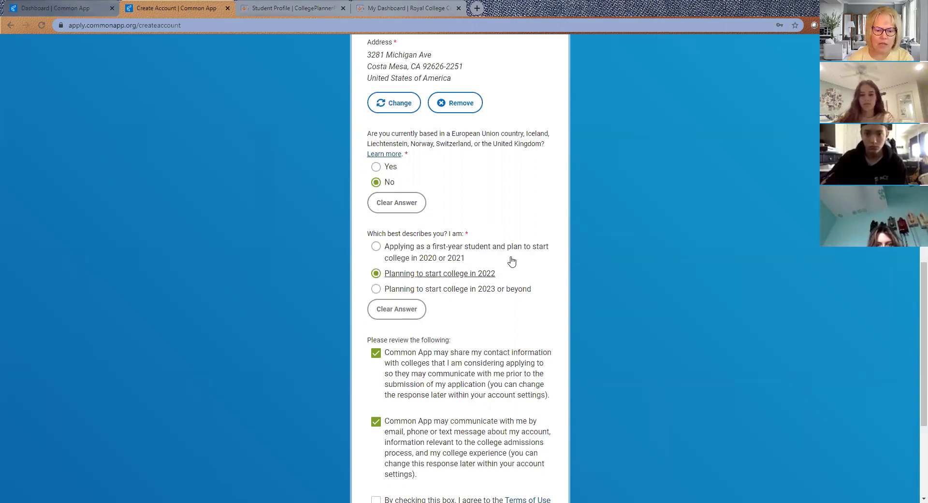
{"action": "scroll", "coordinate": [512, 262], "scroll_direction": "down", "scroll_amount": 4}
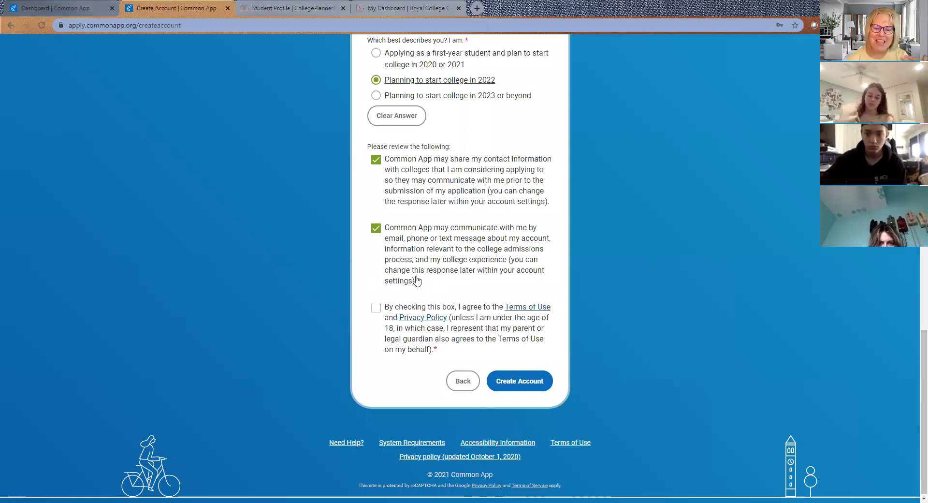
{"action": "left_click", "coordinate": [376, 307]}
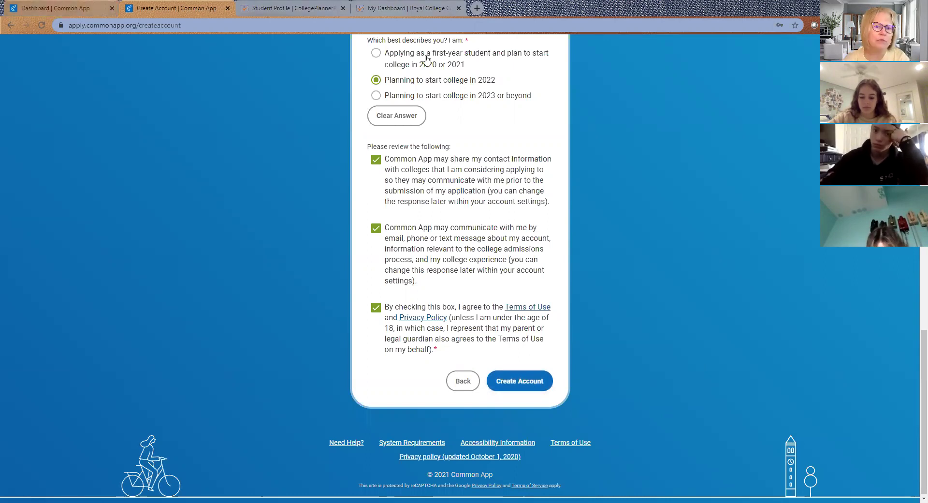
Switch to the Common App Dashboard tab and go to the College Search page.
{"action": "scroll", "coordinate": [551, 159], "scroll_direction": "up", "scroll_amount": 4}
{"action": "left_click", "coordinate": [67, 10]}
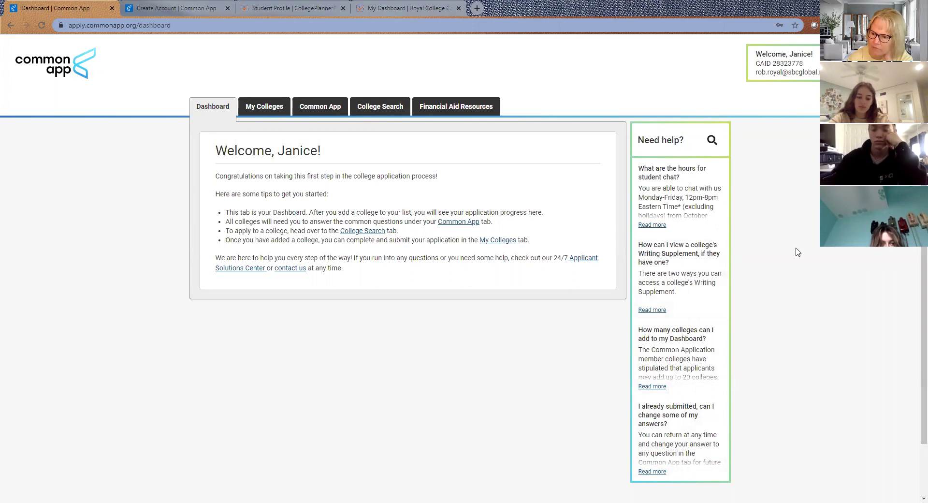
{"action": "left_click", "coordinate": [371, 110]}
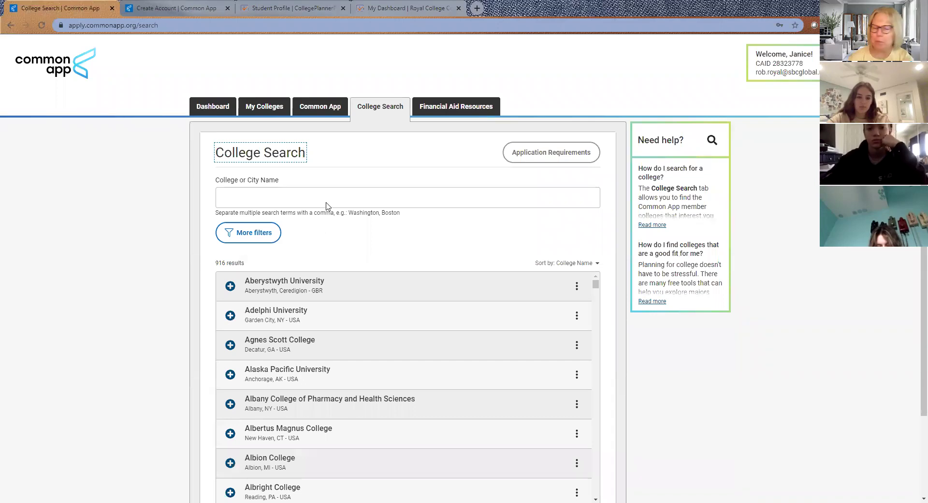
Focus the College or City Name search field, then switch to the CustomCollegePlan dashboard tab.
{"action": "left_click", "coordinate": [282, 195]}
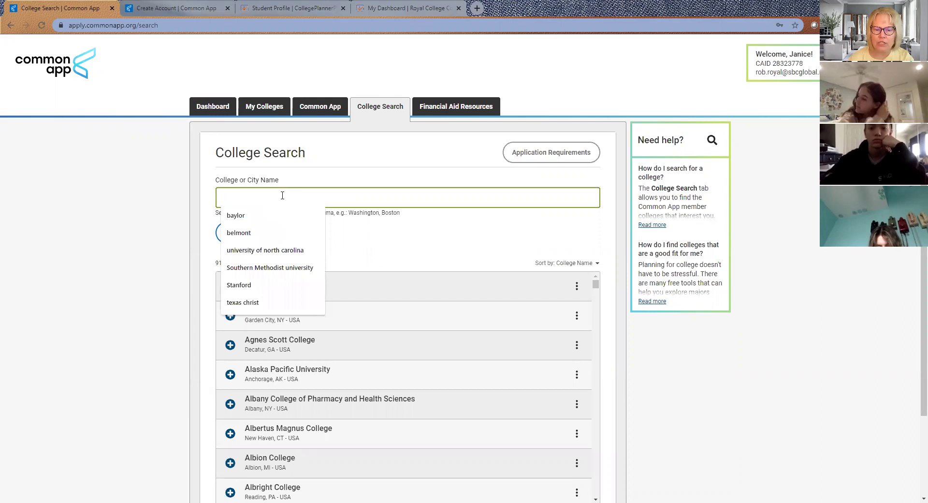
{"action": "left_click", "coordinate": [386, 11]}
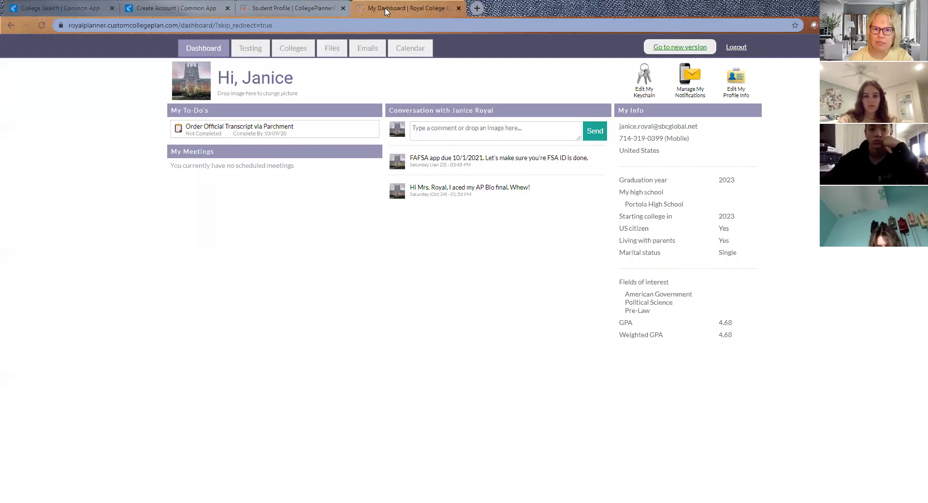
View the student's six suggested colleges in the planner, then return to the Common App sign-up form.
{"action": "left_click", "coordinate": [297, 50]}
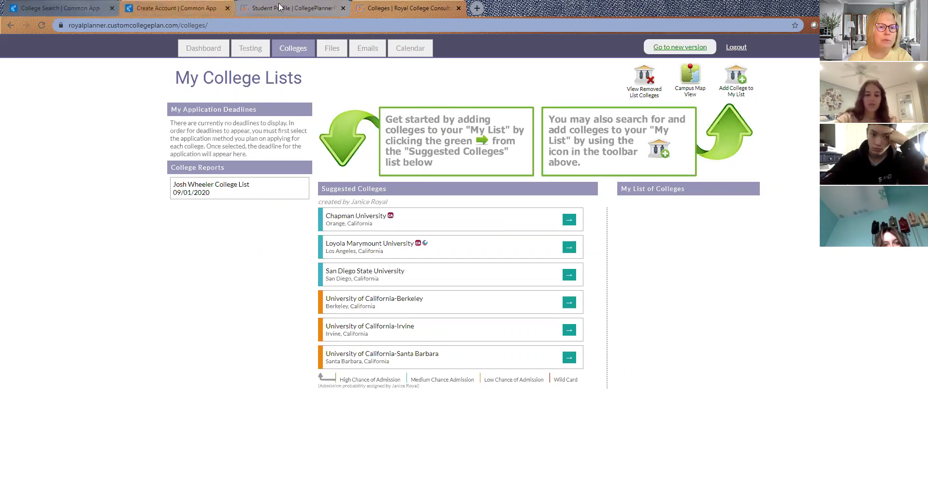
{"action": "left_click", "coordinate": [140, 10]}
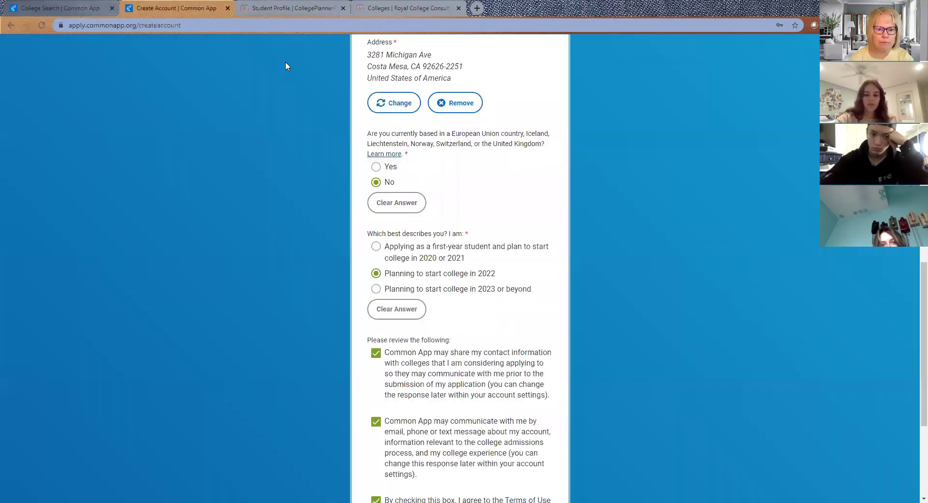
Search 'chapman', add Chapman University to My Colleges, and view it as the only listed college.
{"action": "left_click", "coordinate": [56, 9]}
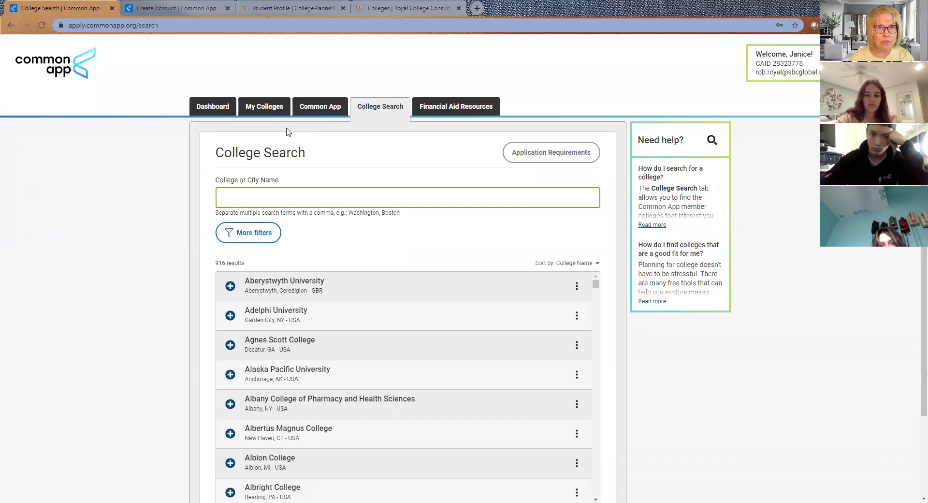
{"action": "type", "text": "chap"}
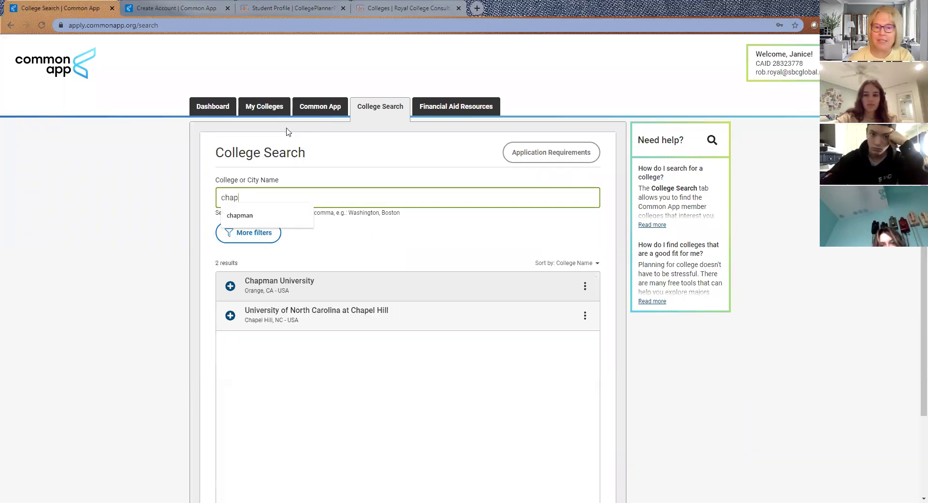
{"action": "type", "text": "man"}
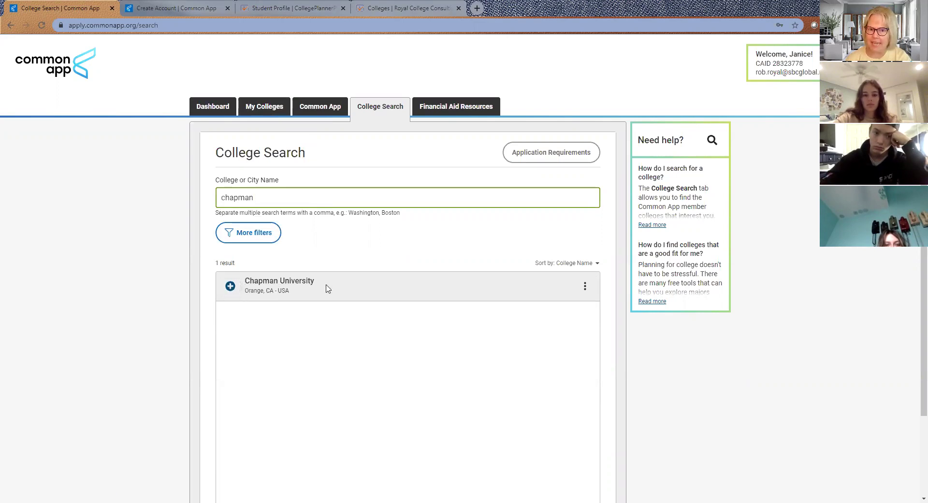
{"action": "left_click", "coordinate": [231, 285]}
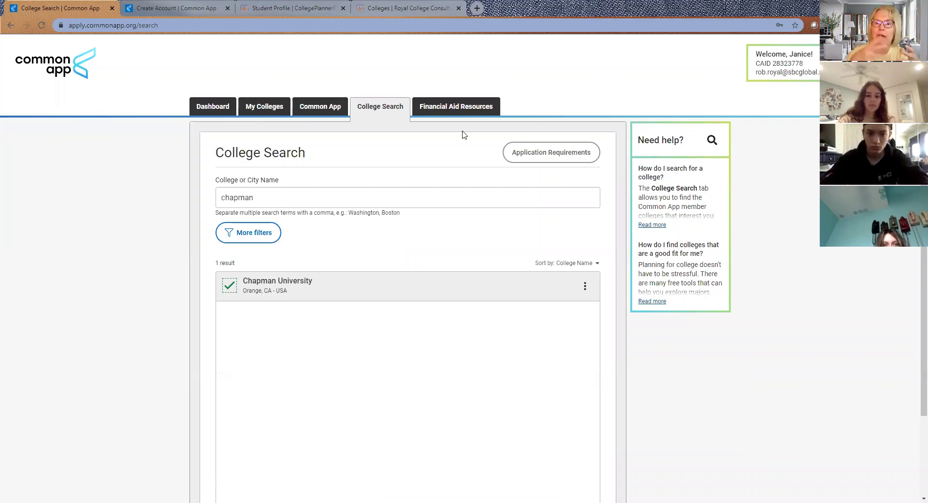
{"action": "left_click", "coordinate": [243, 110]}
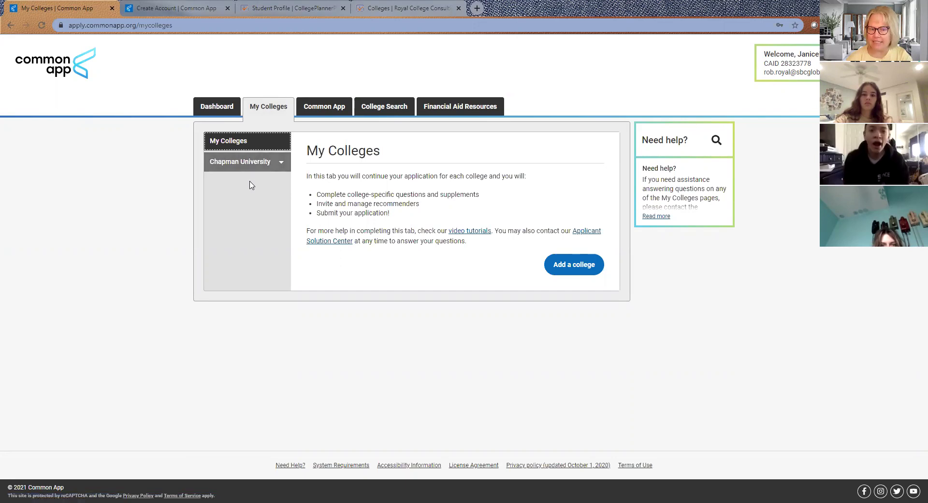
Browse the College Search list from the dashboard, then go back to the account-creation form.
{"action": "left_click", "coordinate": [224, 108]}
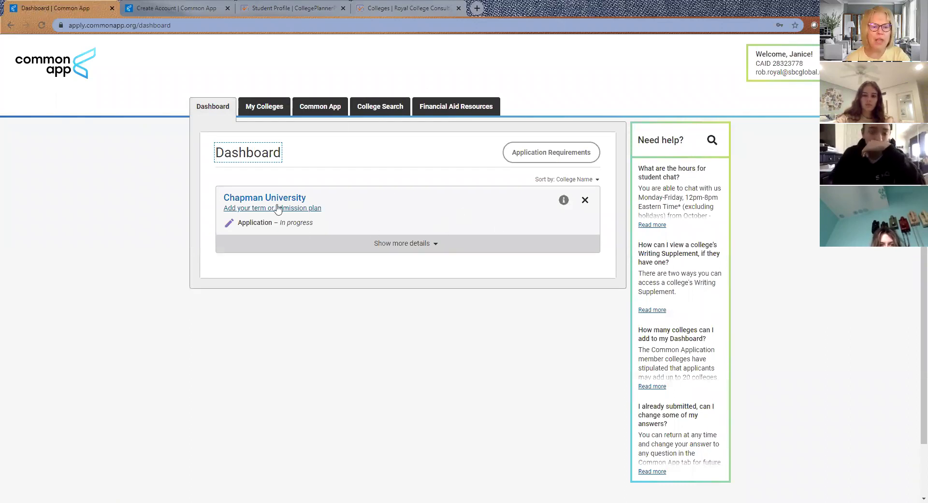
{"action": "left_click", "coordinate": [390, 107]}
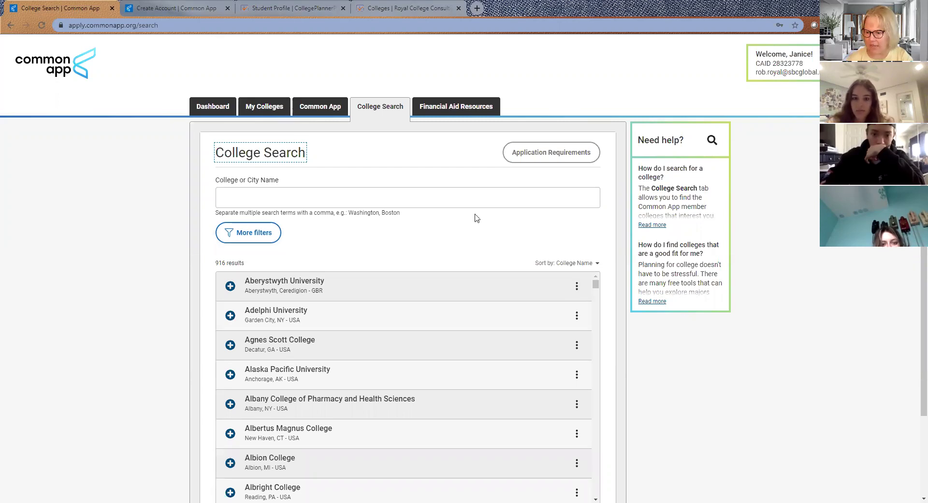
{"action": "left_click", "coordinate": [202, 11]}
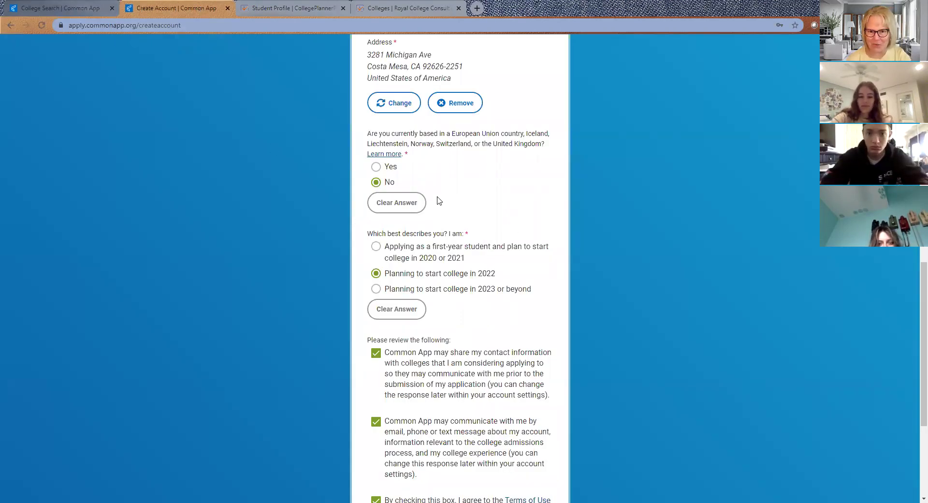
Replace the browser address with commonapp.org and load the Common App home page.
{"action": "scroll", "coordinate": [438, 200], "scroll_direction": "up", "scroll_amount": 10}
{"action": "scroll", "coordinate": [439, 200], "scroll_direction": "up", "scroll_amount": 3}
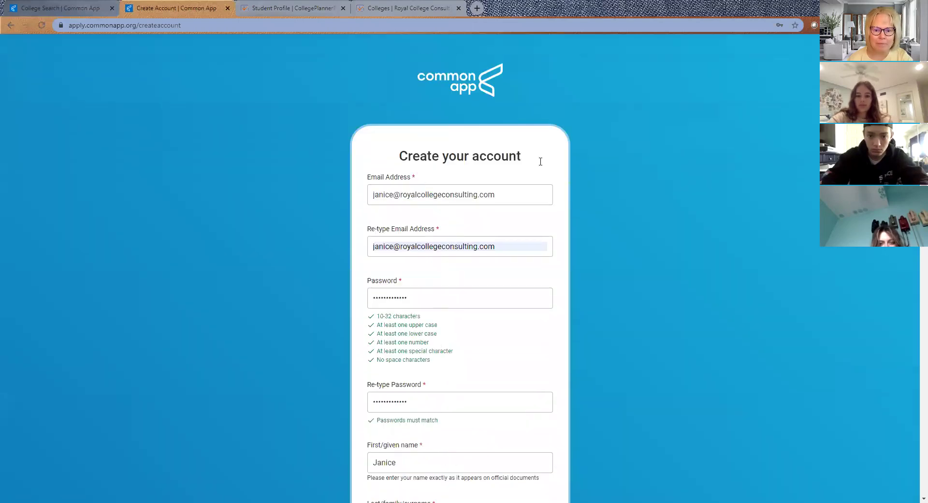
{"action": "left_click_drag", "start_coordinate": [193, 24], "coordinate": [66, 23]}
{"action": "type", "text": "c"}
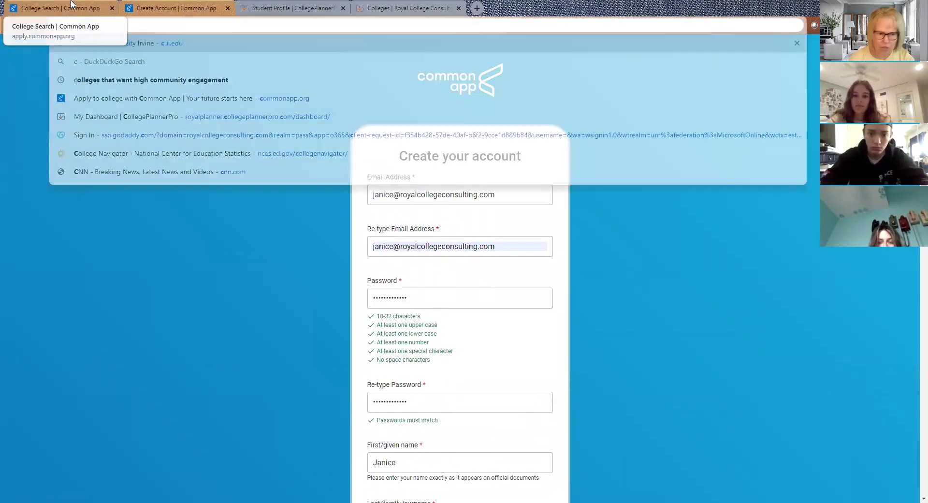
{"action": "type", "text": "omp"}
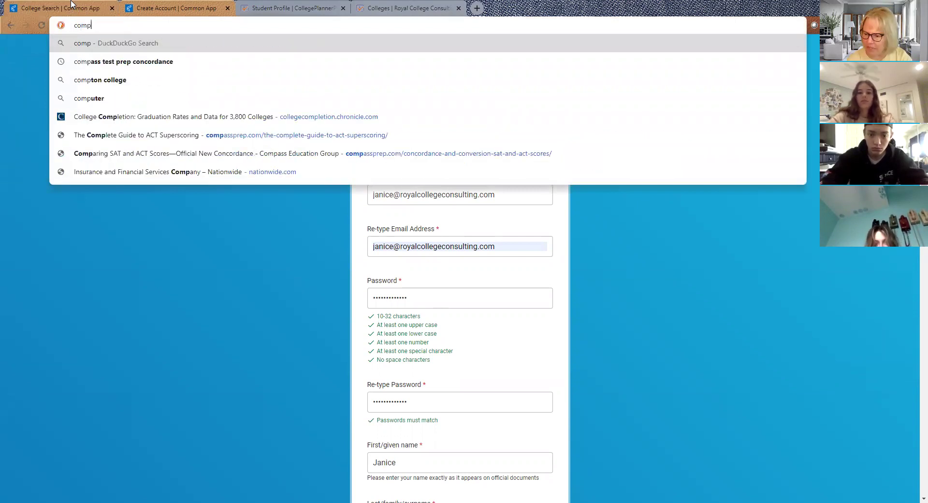
{"action": "key", "text": "BackSpace"}
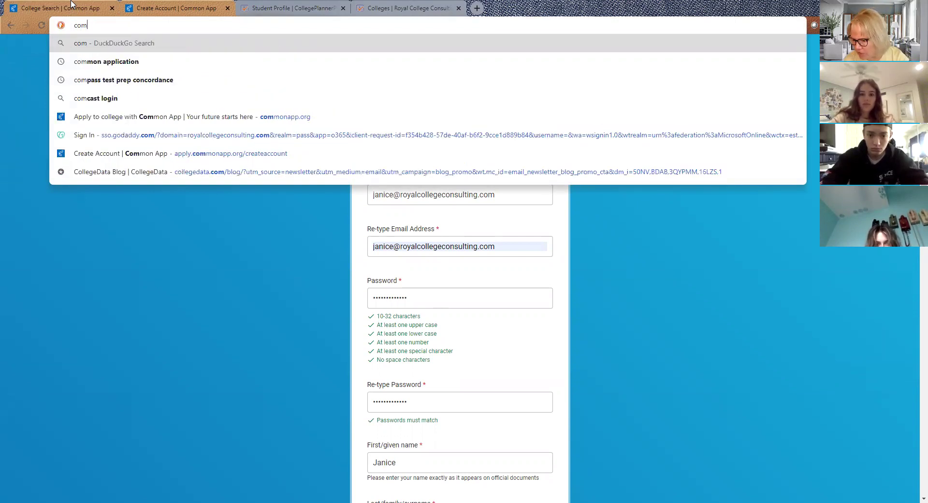
{"action": "type", "text": "mo"}
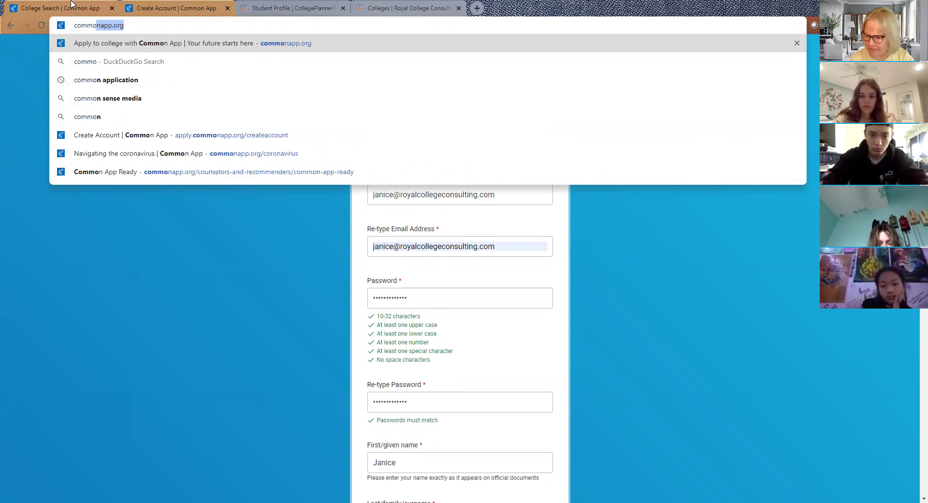
{"action": "key", "text": "Return"}
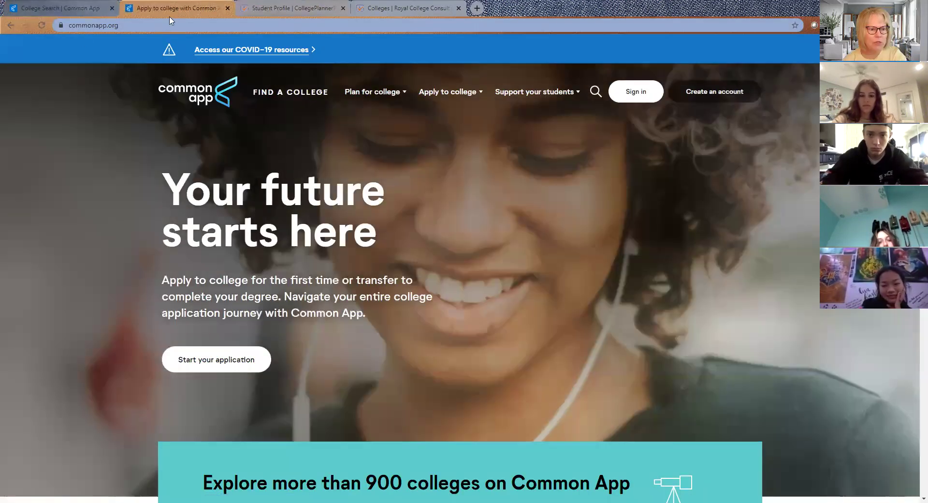
Start creating a new Common App account from the home page.
{"action": "left_click", "coordinate": [153, 23]}
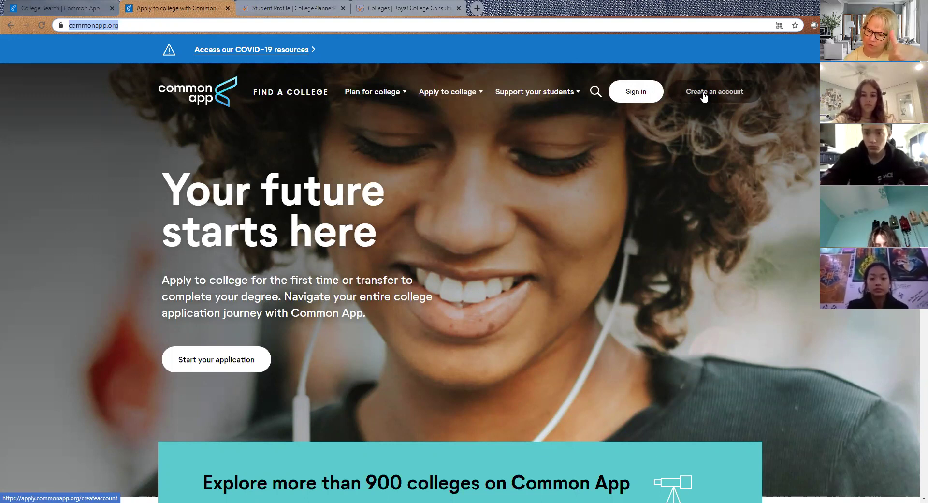
{"action": "left_click", "coordinate": [704, 97]}
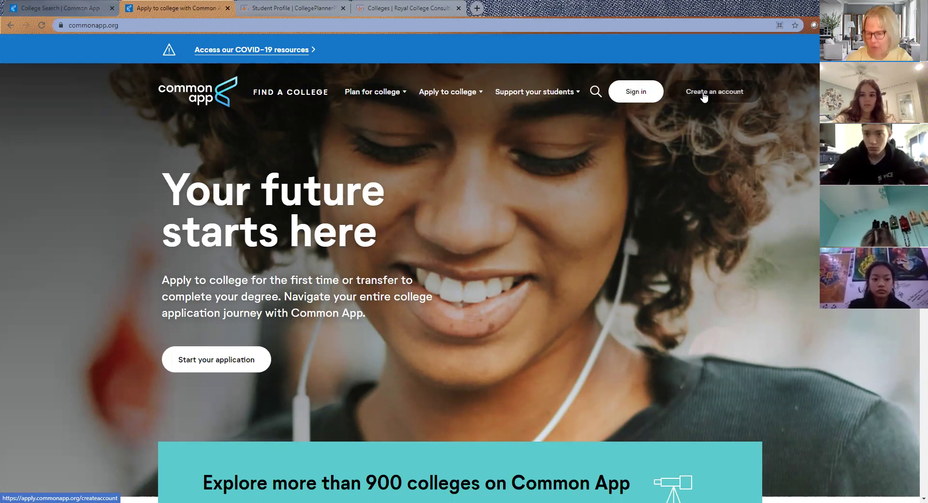
{"action": "left_click", "coordinate": [704, 96]}
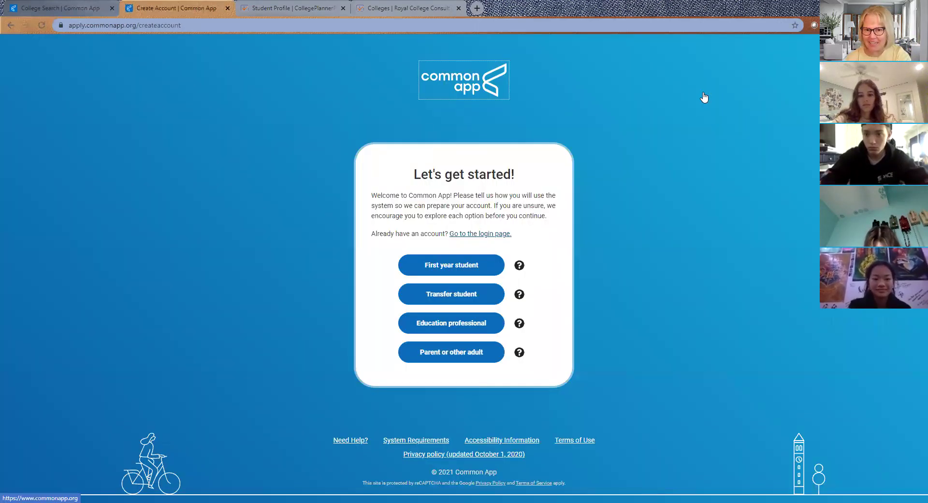
Choose First year student and autofill the email, names and phone from saved contact details.
{"action": "left_click", "coordinate": [441, 269]}
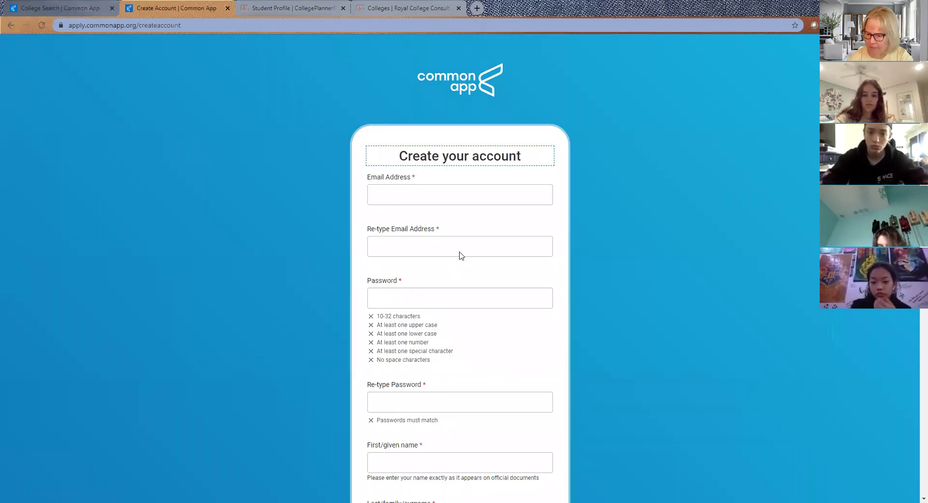
{"action": "left_click", "coordinate": [432, 193]}
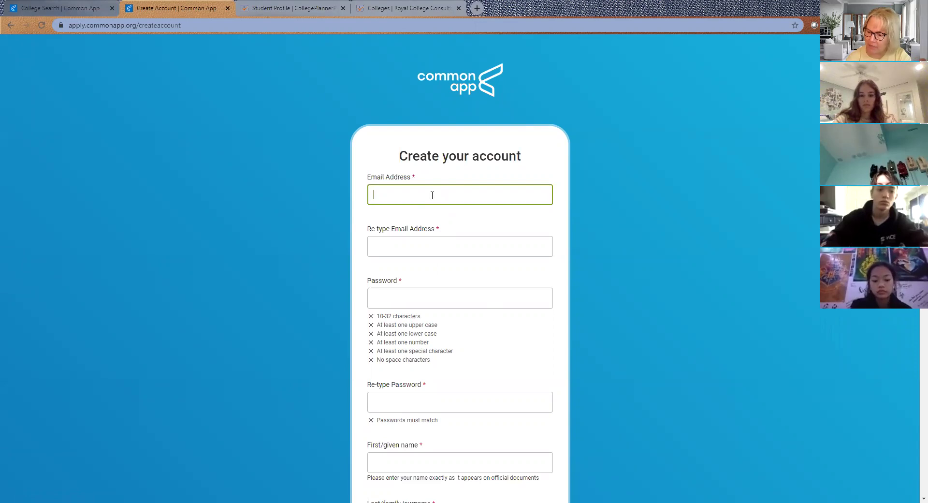
{"action": "scroll", "coordinate": [442, 249], "scroll_direction": "down", "scroll_amount": 1}
{"action": "scroll", "coordinate": [442, 249], "scroll_direction": "down", "scroll_amount": 2}
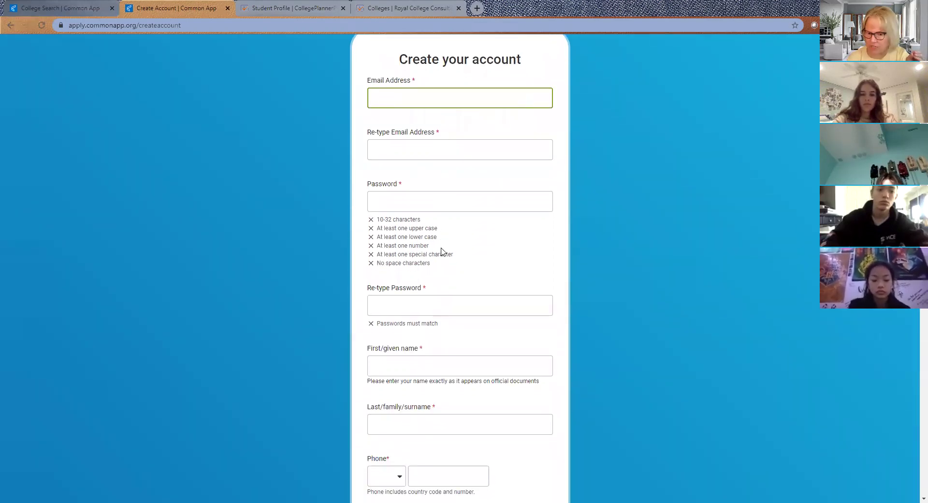
{"action": "left_click", "coordinate": [397, 153]}
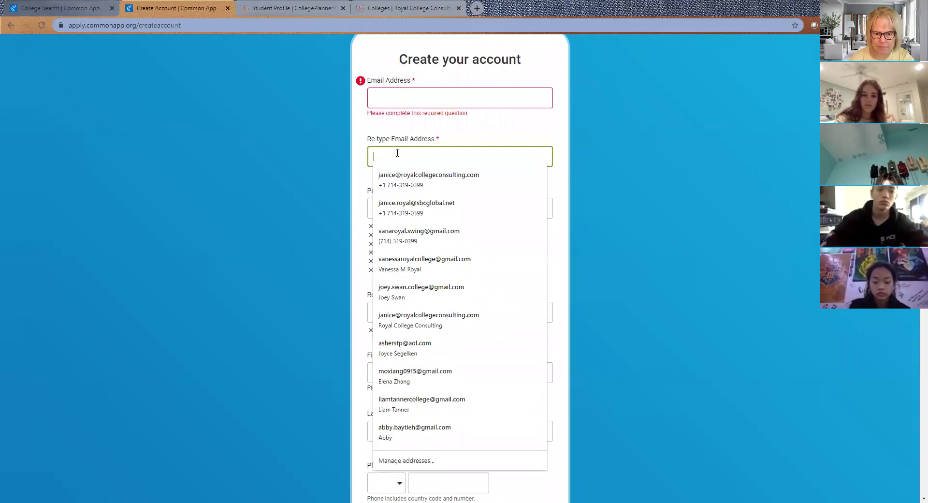
{"action": "left_click", "coordinate": [412, 175]}
Type the account password and re-type it to confirm.
{"action": "left_click", "coordinate": [413, 202]}
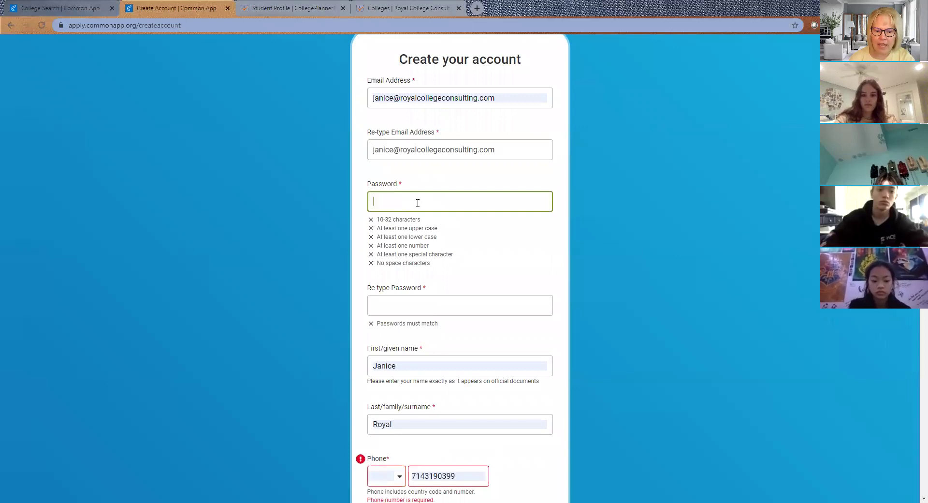
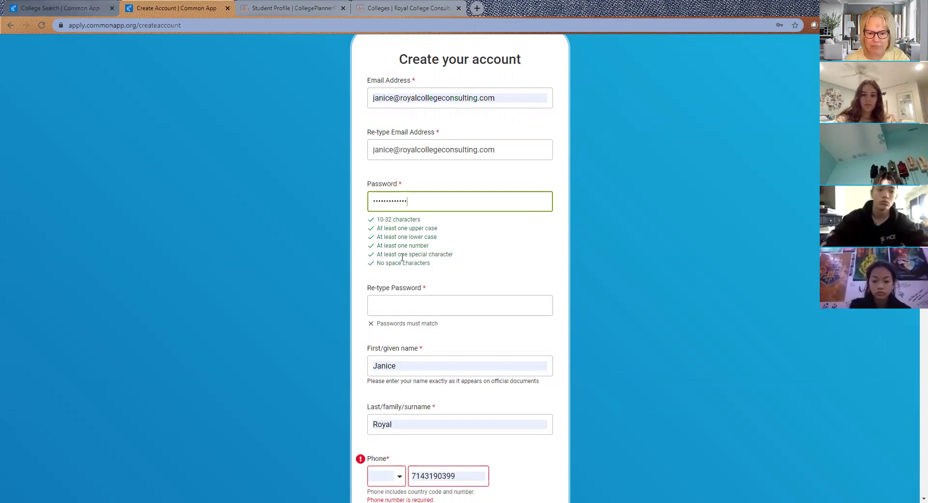
{"action": "left_click", "coordinate": [405, 305]}
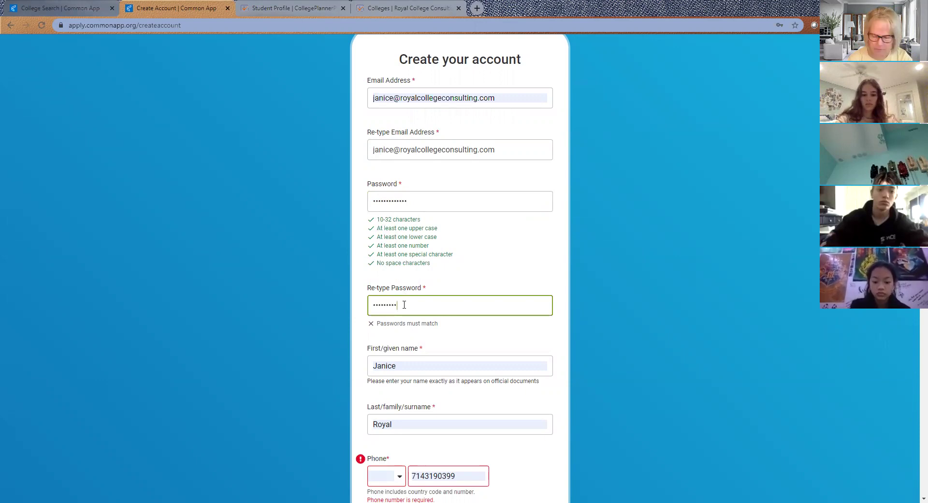
{"action": "type", "text": "•••••••••••••"}
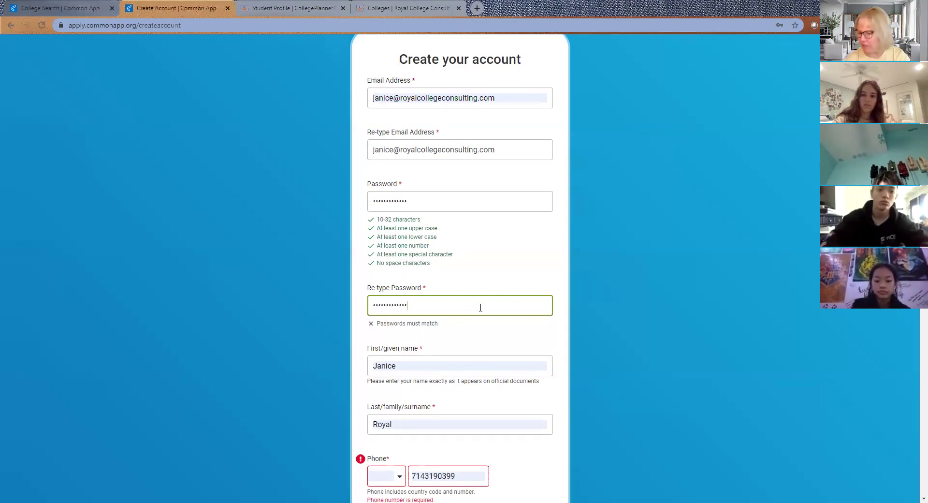
Check the autofilled first name and phone entries, then set the phone country code to +1 United States.
{"action": "scroll", "coordinate": [448, 369], "scroll_direction": "down", "scroll_amount": 3}
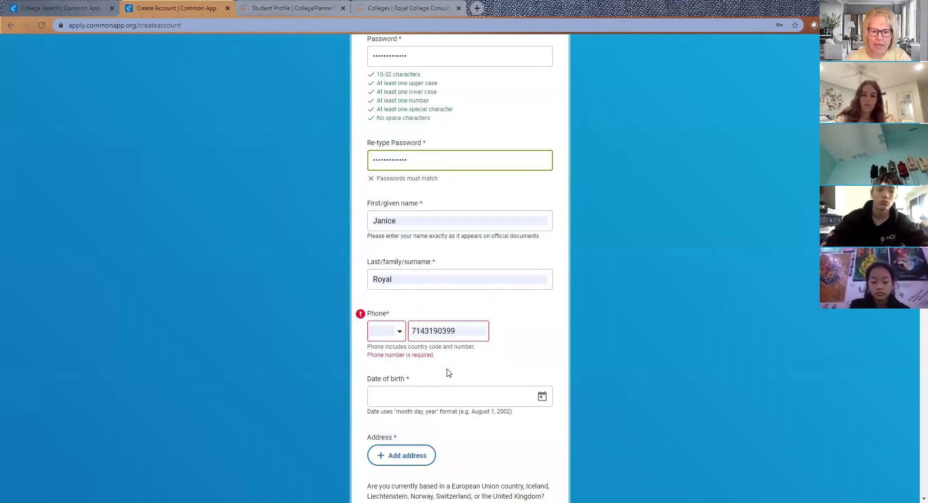
{"action": "left_click", "coordinate": [405, 218]}
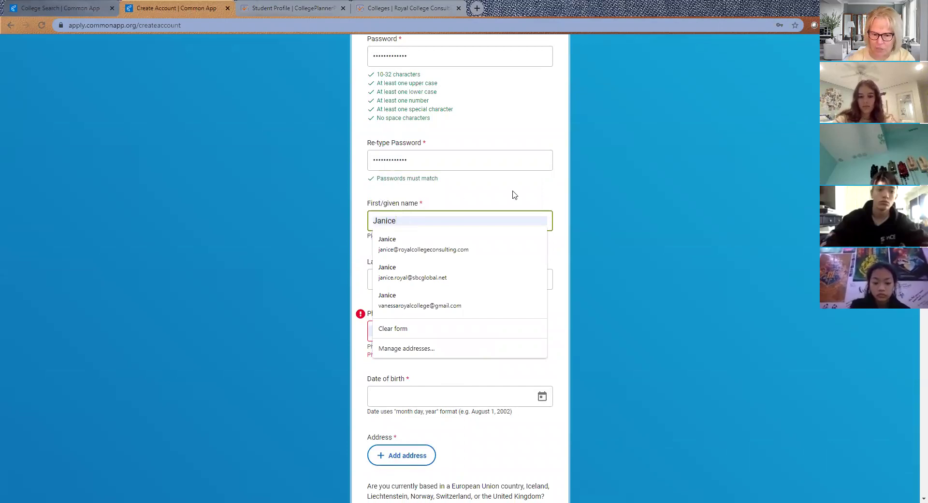
{"action": "key", "text": "Down"}
{"action": "key", "text": "Return"}
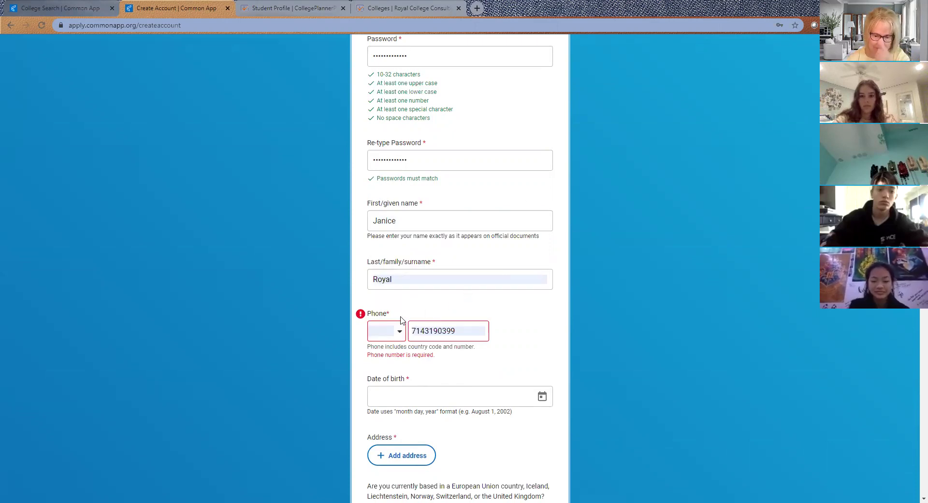
{"action": "left_click", "coordinate": [466, 331]}
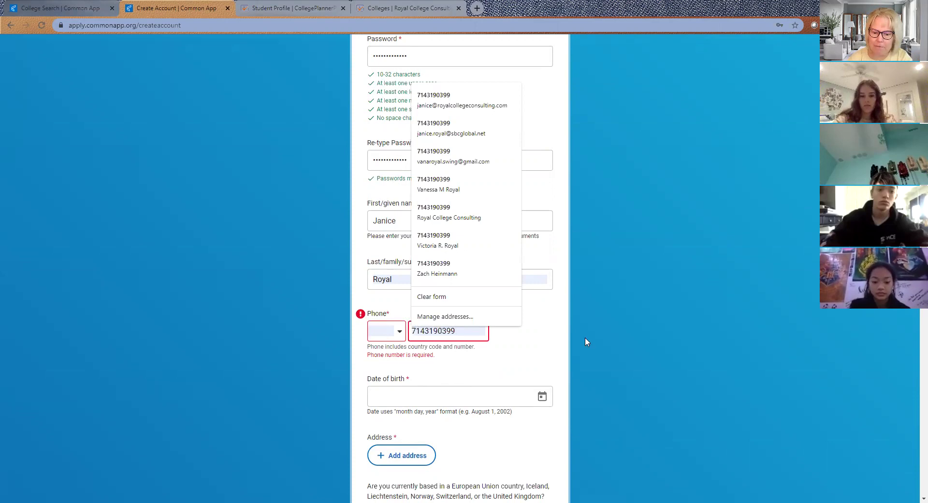
{"action": "left_click", "coordinate": [523, 336]}
{"action": "scroll", "coordinate": [544, 346], "scroll_direction": "down", "scroll_amount": 2}
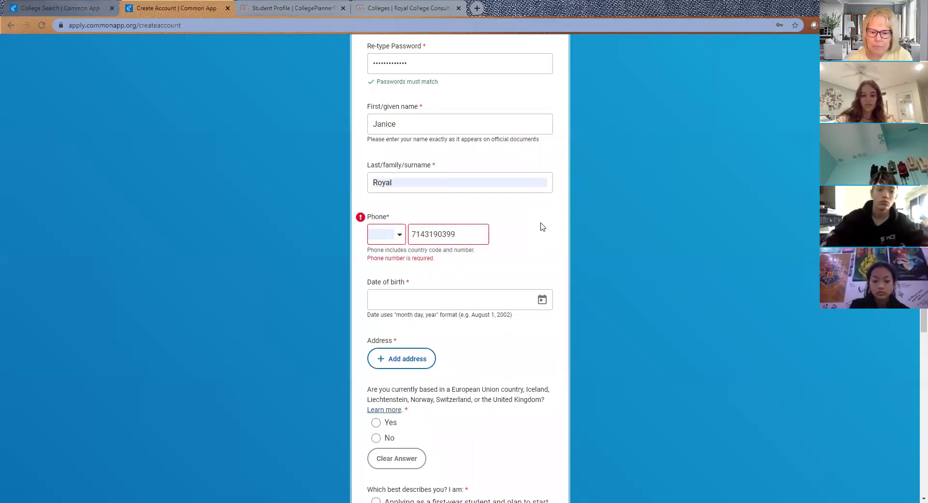
{"action": "left_click", "coordinate": [400, 235]}
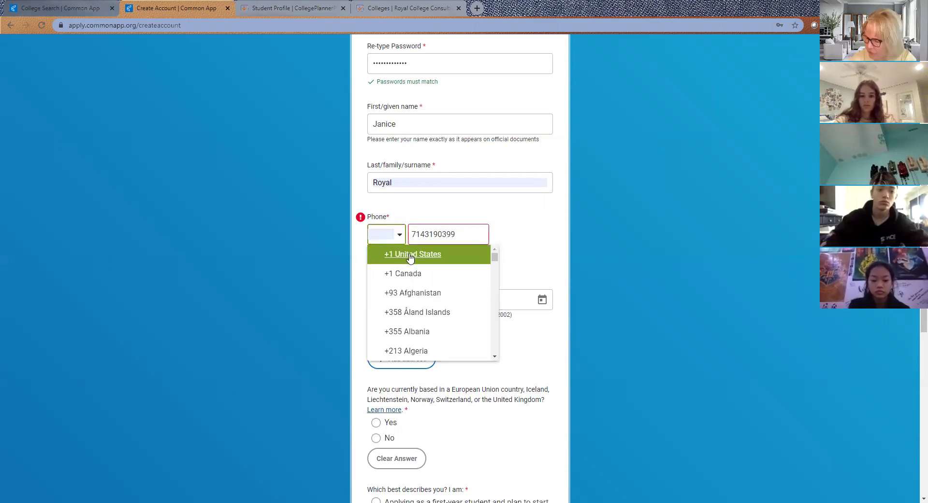
{"action": "left_click", "coordinate": [410, 257]}
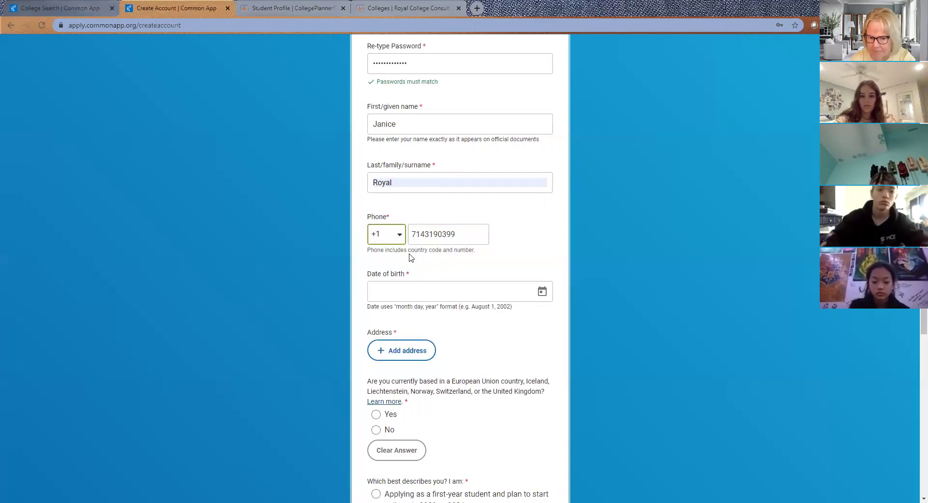
Set the date of birth to February 1, 2003 and open the address lookup.
{"action": "left_click", "coordinate": [542, 292]}
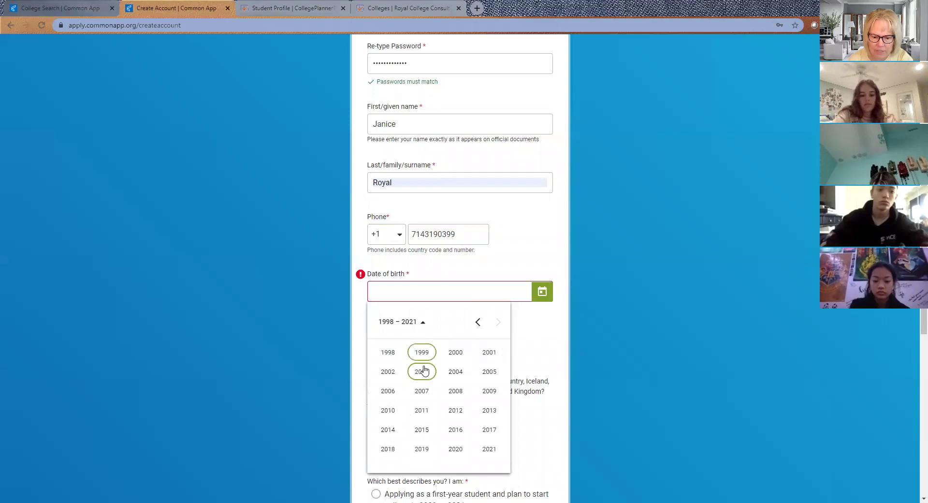
{"action": "left_click", "coordinate": [423, 372]}
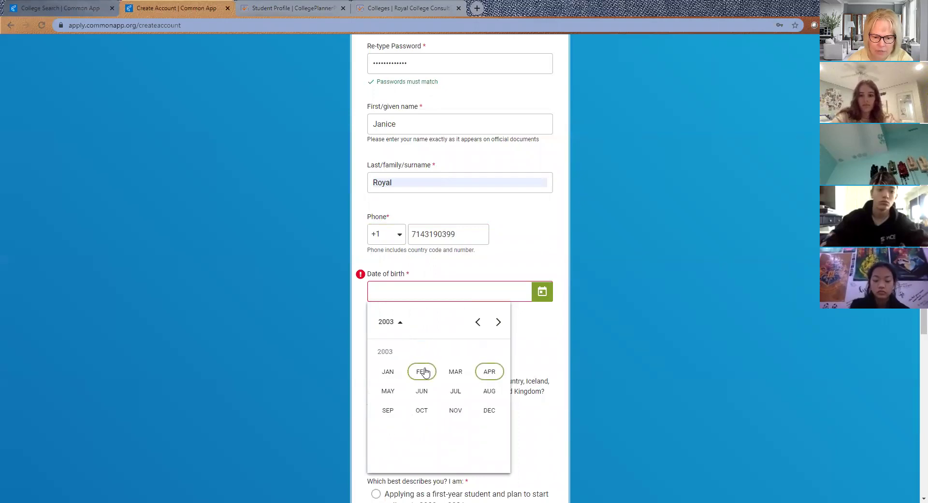
{"action": "left_click", "coordinate": [423, 372]}
{"action": "left_click", "coordinate": [496, 364]}
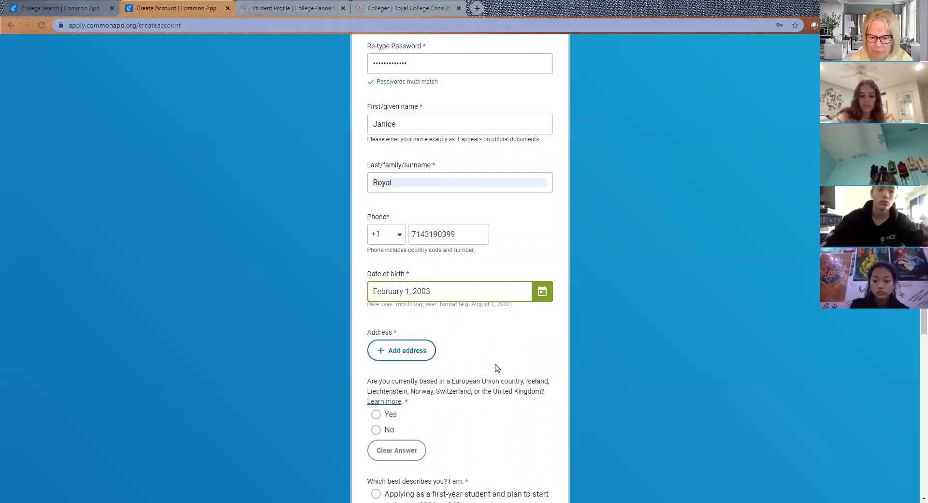
{"action": "scroll", "coordinate": [483, 341], "scroll_direction": "down", "scroll_amount": 3}
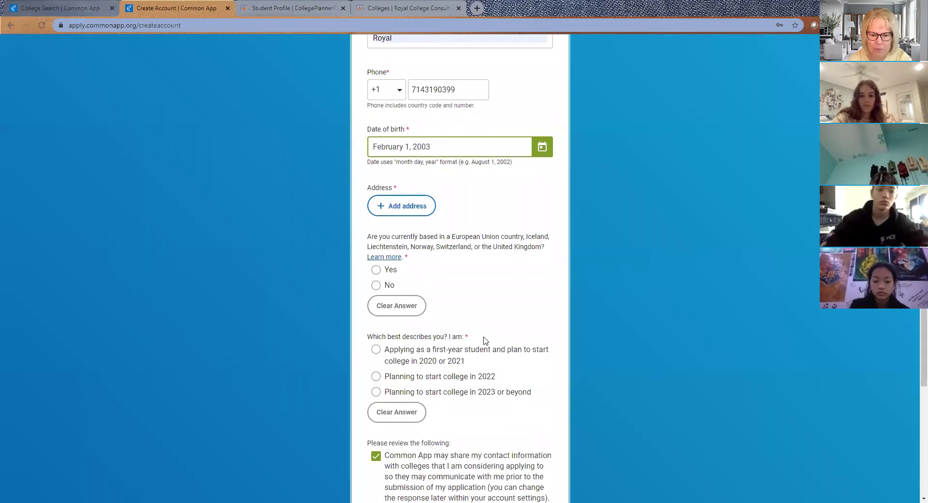
{"action": "left_click", "coordinate": [412, 212]}
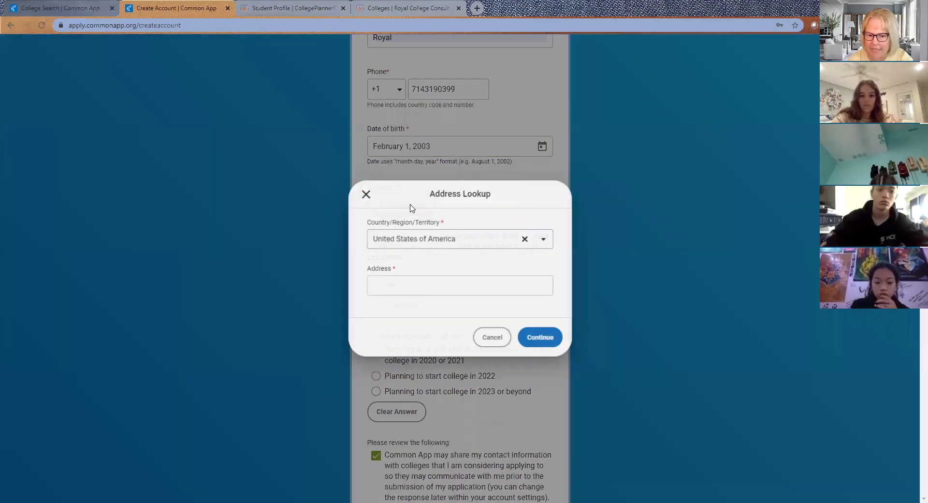
Type the student's street address and city, choose the matching suggestion, and confirm it.
{"action": "left_click", "coordinate": [411, 289]}
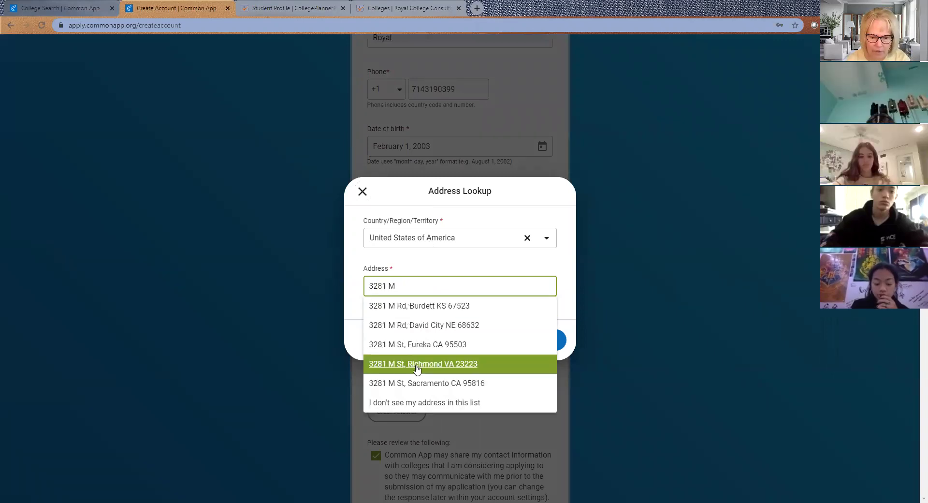
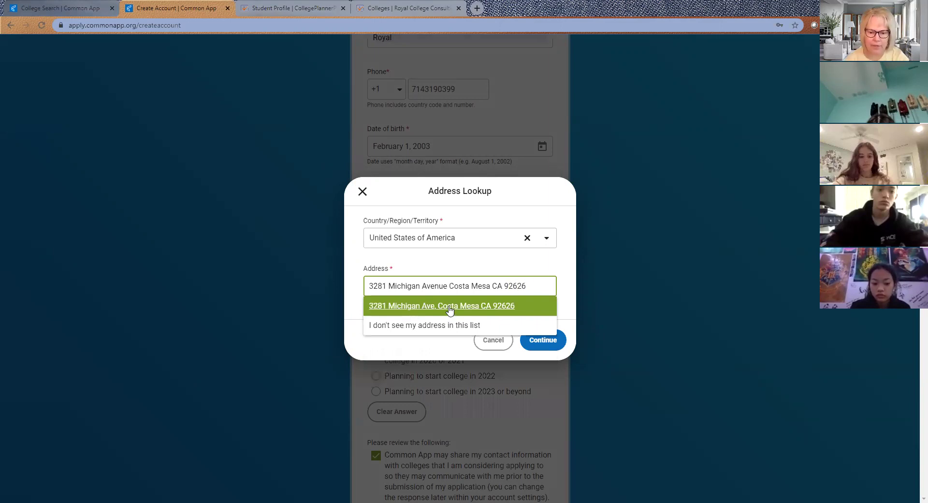
{"action": "left_click", "coordinate": [448, 315]}
{"action": "left_click", "coordinate": [559, 348]}
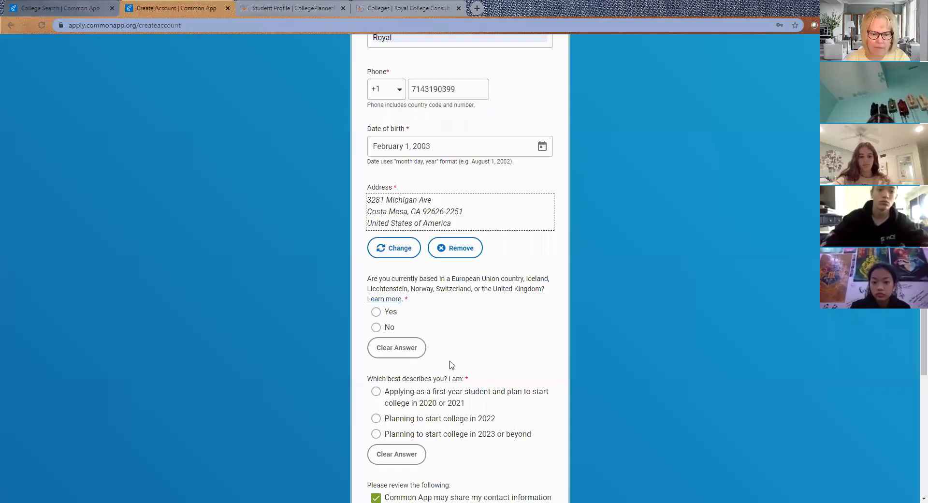
Answer No to EU residency, pick a 2022 college start, accept the Terms of Use, then return to College Search.
{"action": "scroll", "coordinate": [522, 317], "scroll_direction": "down", "scroll_amount": 2}
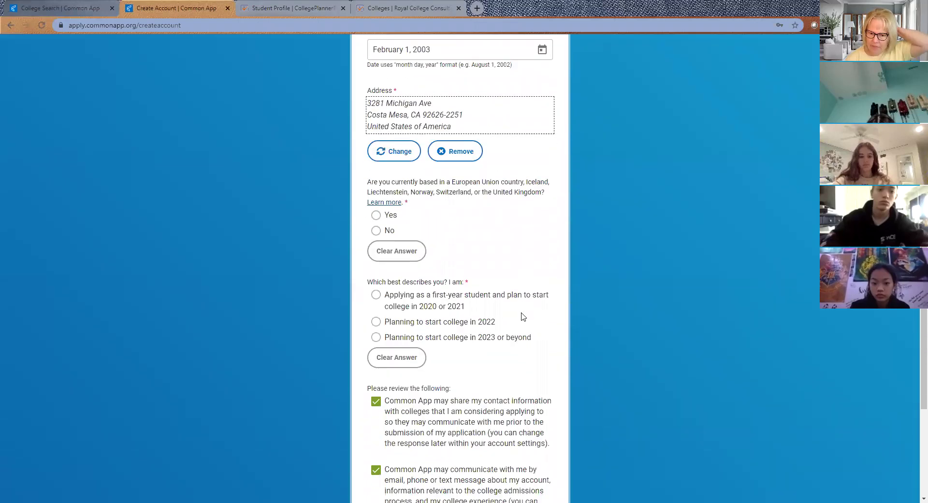
{"action": "left_click", "coordinate": [376, 231]}
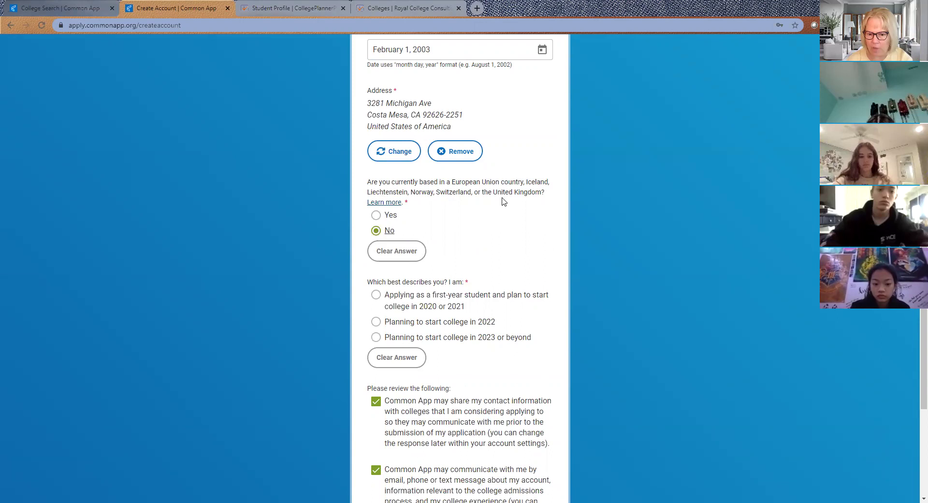
{"action": "left_click_drag", "start_coordinate": [461, 181], "coordinate": [485, 192]}
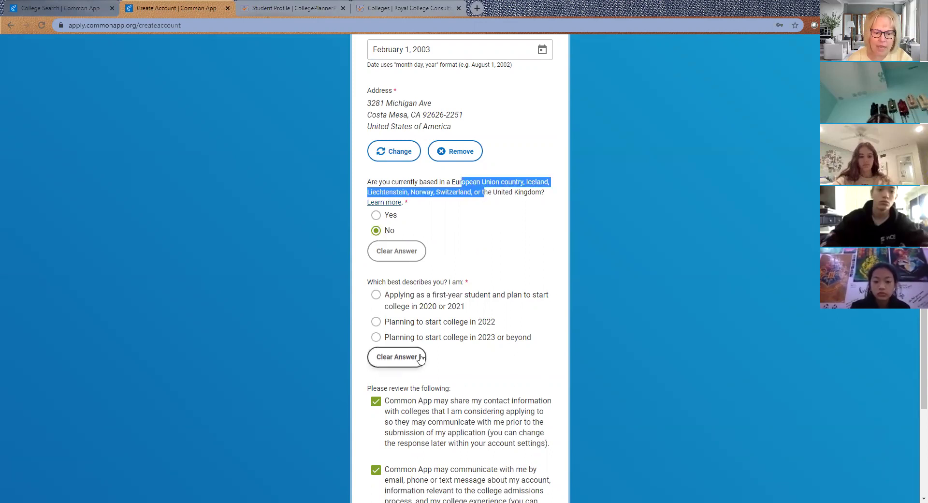
{"action": "left_click", "coordinate": [378, 323]}
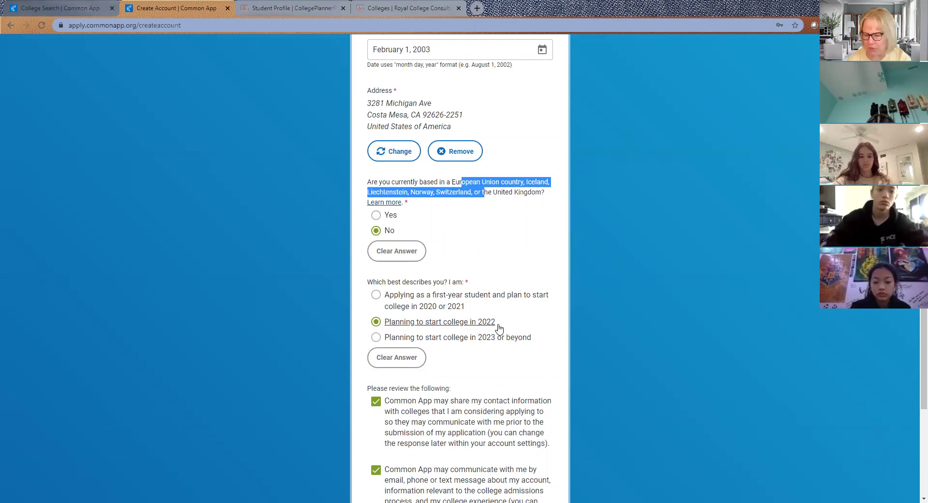
{"action": "scroll", "coordinate": [499, 326], "scroll_direction": "down", "scroll_amount": 5}
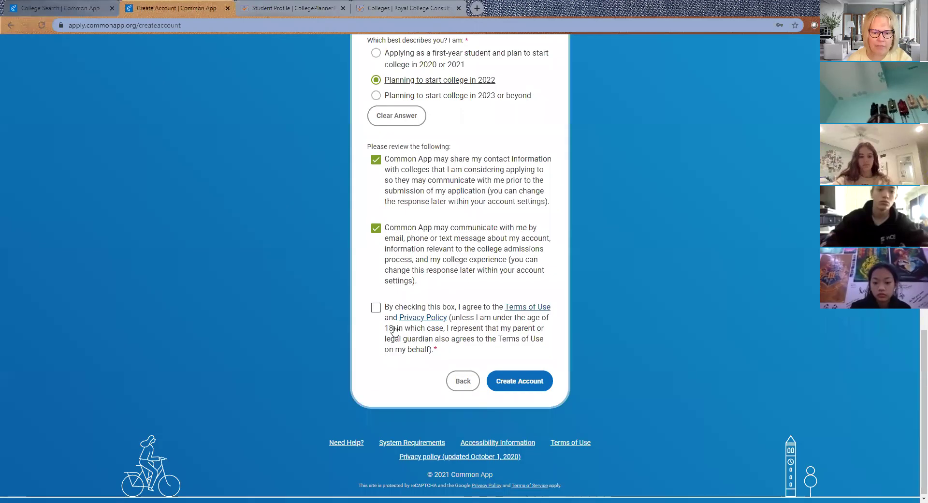
{"action": "left_click", "coordinate": [375, 311]}
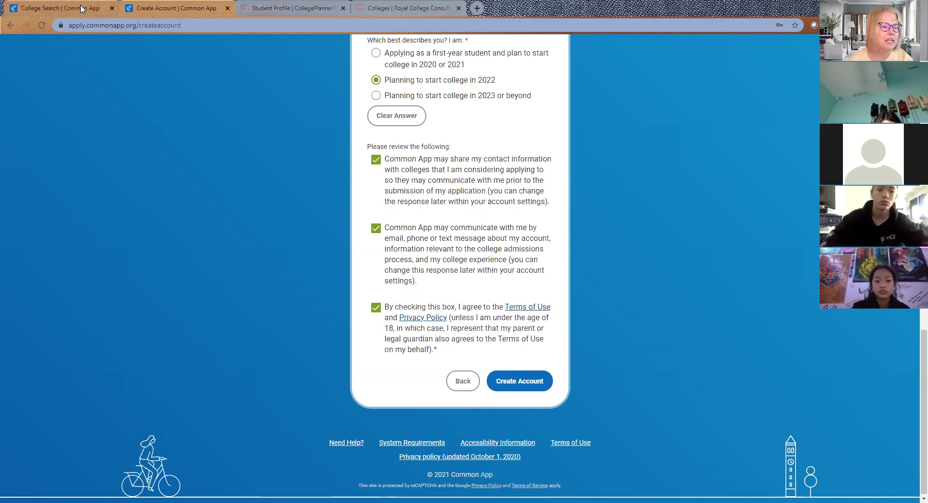
{"action": "left_click", "coordinate": [38, 4]}
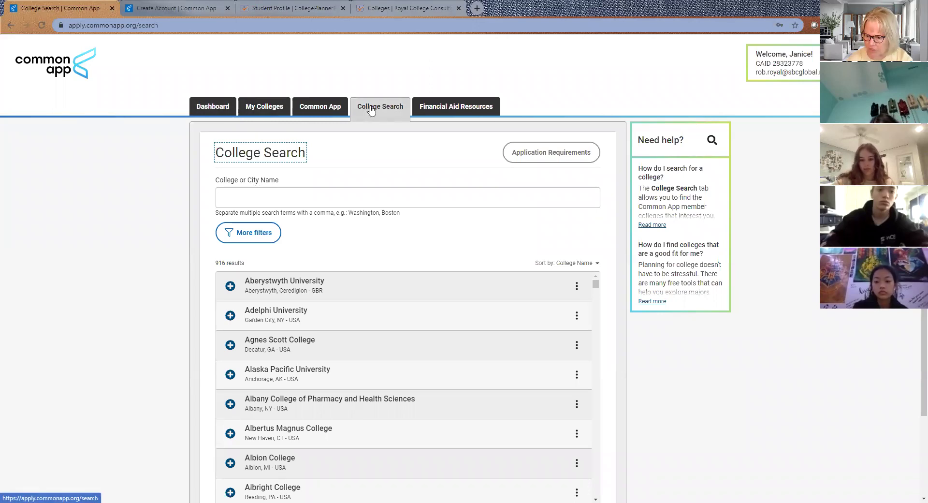
Switch to the consultant's My College Lists page showing six suggested colleges.
{"action": "left_click", "coordinate": [390, 12]}
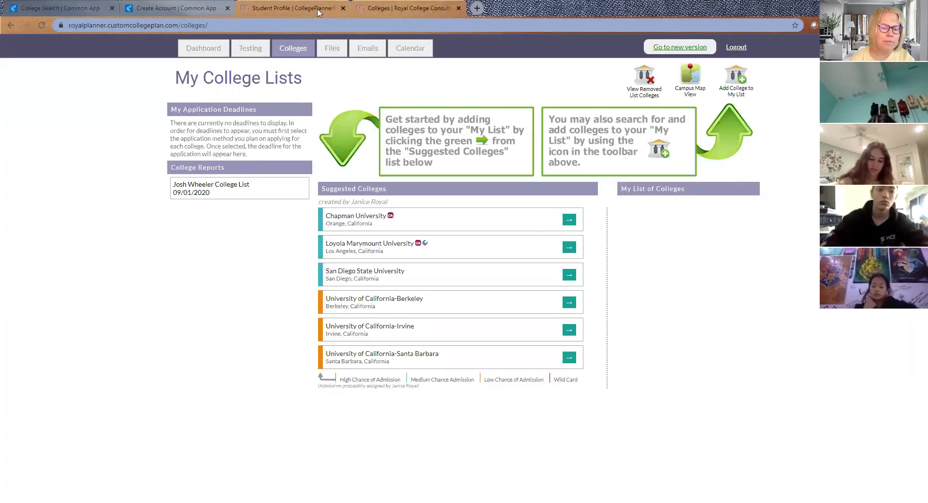
Open another student's planner profile, scroll through its suggested colleges, then return to Common App College Search.
{"action": "left_click", "coordinate": [318, 16]}
{"action": "left_click", "coordinate": [335, 48]}
{"action": "scroll", "coordinate": [329, 217], "scroll_direction": "down", "scroll_amount": 5}
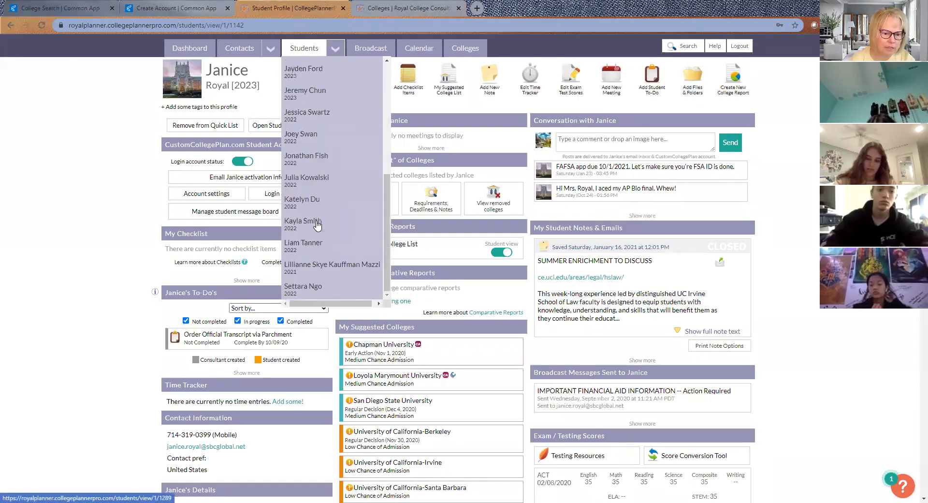
{"action": "left_click", "coordinate": [335, 48]}
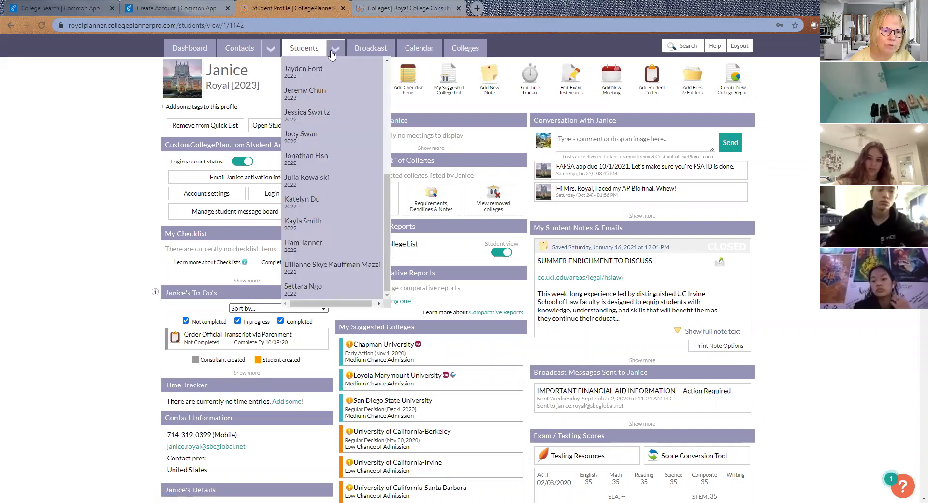
{"action": "left_click", "coordinate": [307, 290]}
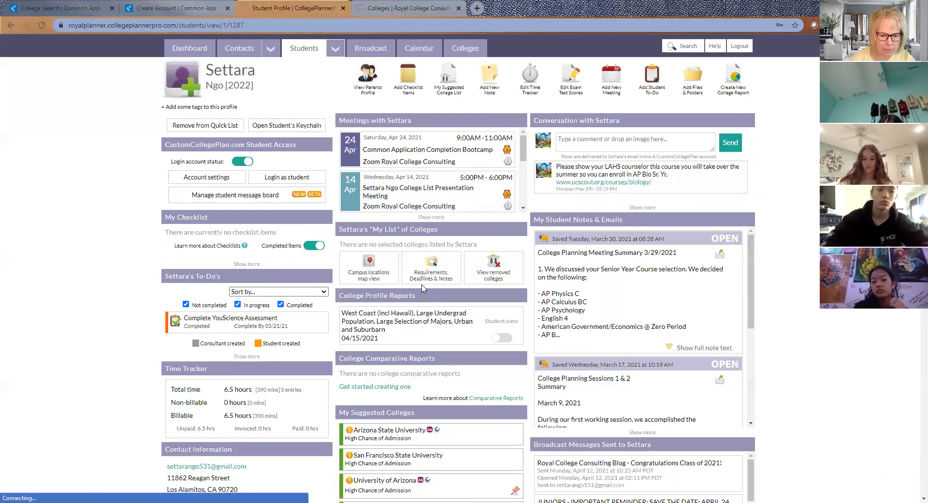
{"action": "scroll", "coordinate": [422, 288], "scroll_direction": "down", "scroll_amount": 7}
{"action": "scroll", "coordinate": [422, 288], "scroll_direction": "down", "scroll_amount": 3}
{"action": "scroll", "coordinate": [422, 288], "scroll_direction": "up", "scroll_amount": 3}
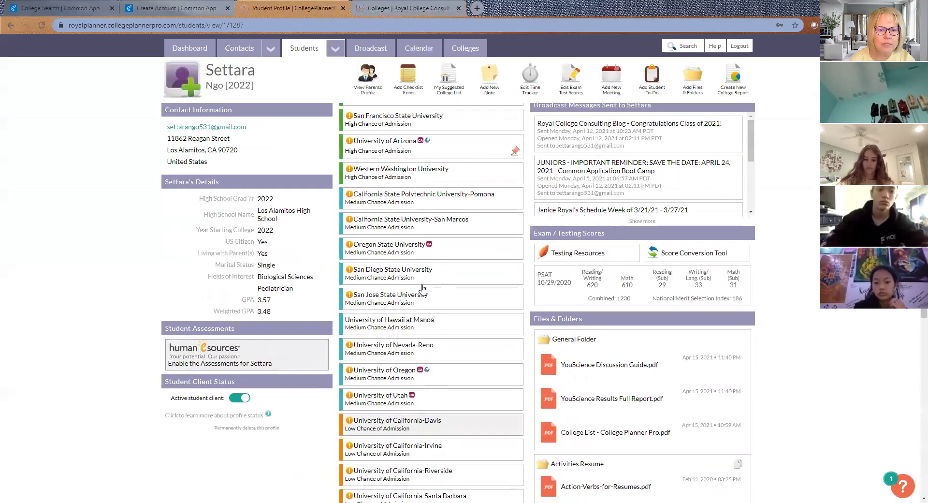
{"action": "scroll", "coordinate": [422, 289], "scroll_direction": "down", "scroll_amount": 3}
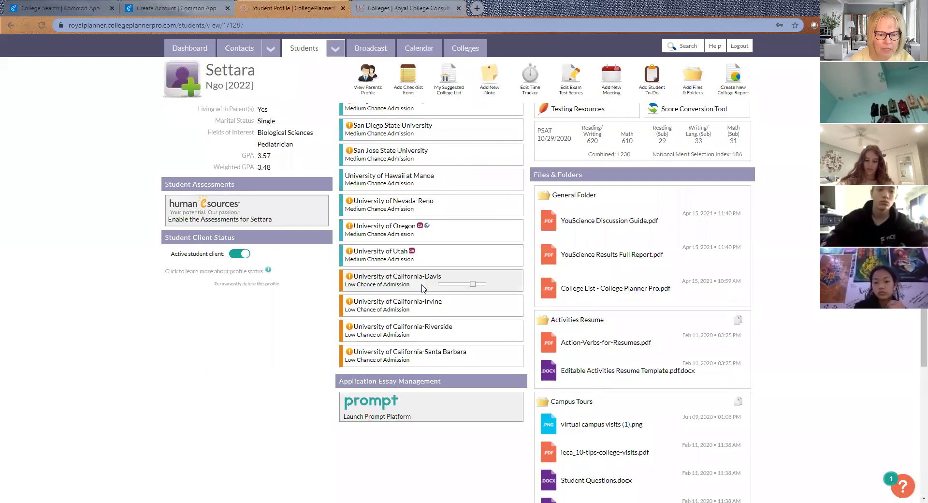
{"action": "scroll", "coordinate": [422, 288], "scroll_direction": "up", "scroll_amount": 4}
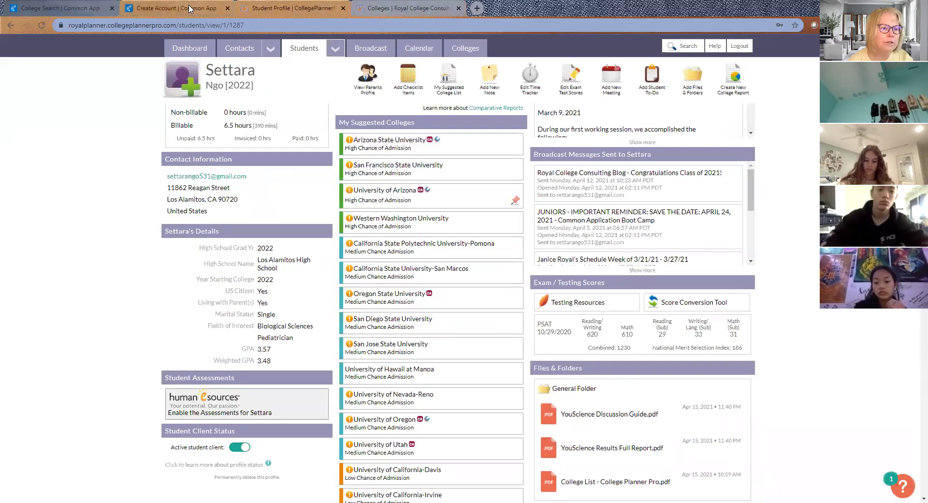
{"action": "left_click", "coordinate": [190, 8]}
{"action": "left_click", "coordinate": [88, 5]}
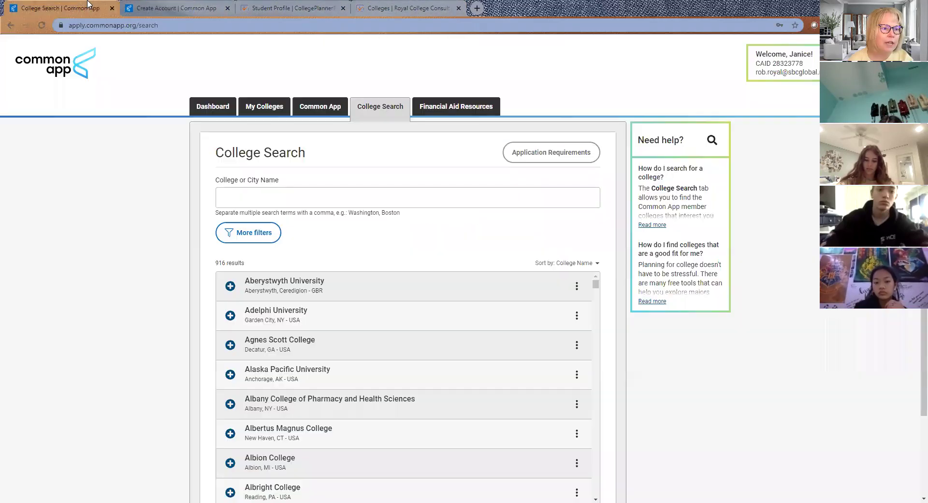
Search 'university of oregon' and add University of Oregon to My Colleges.
{"action": "left_click", "coordinate": [281, 202]}
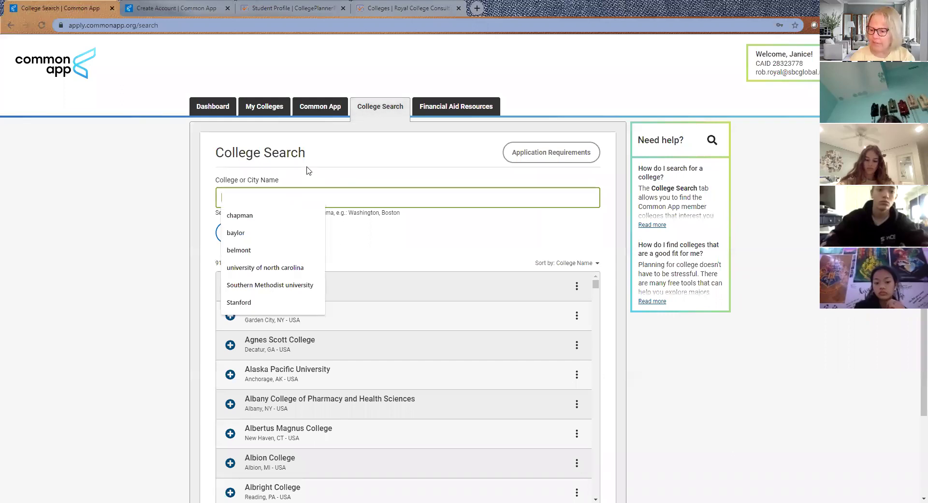
{"action": "type", "text": "university of oregon"}
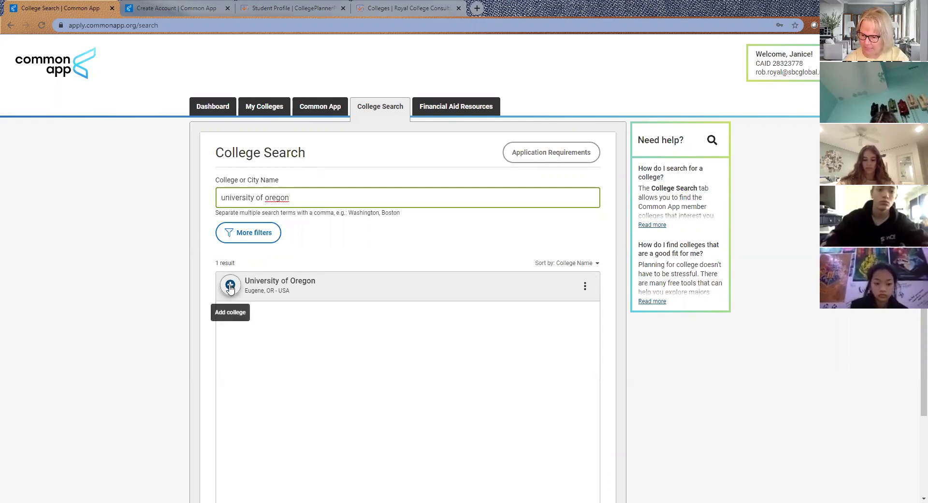
{"action": "left_click", "coordinate": [230, 285]}
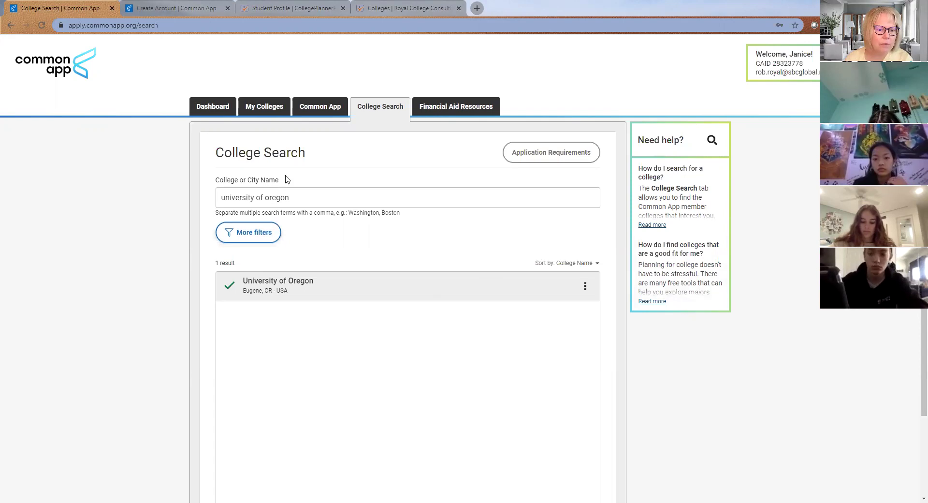
{"action": "left_click", "coordinate": [313, 108]}
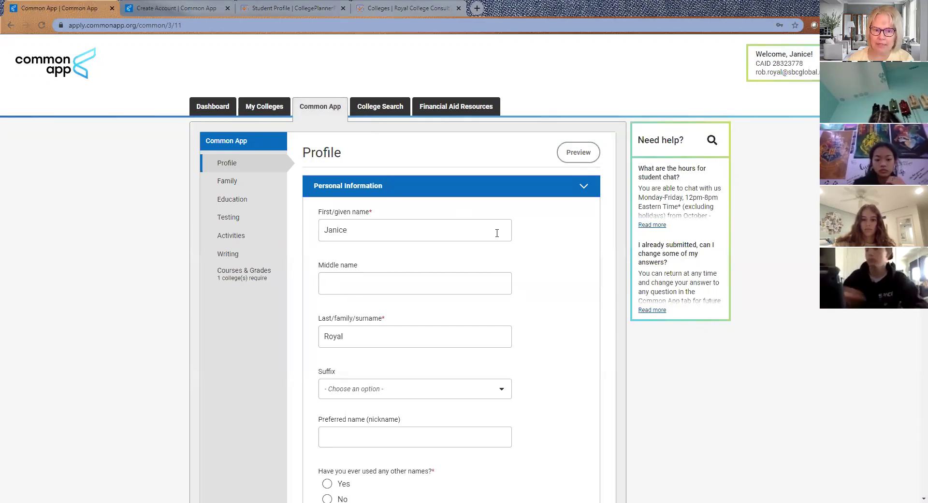
{"action": "scroll", "coordinate": [106, 84], "scroll_direction": "down", "scroll_amount": 1}
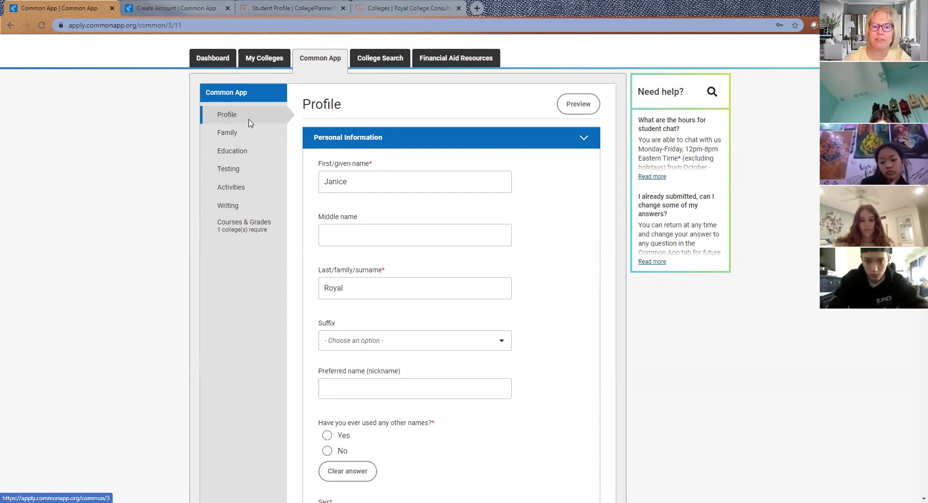
{"action": "left_click", "coordinate": [251, 174]}
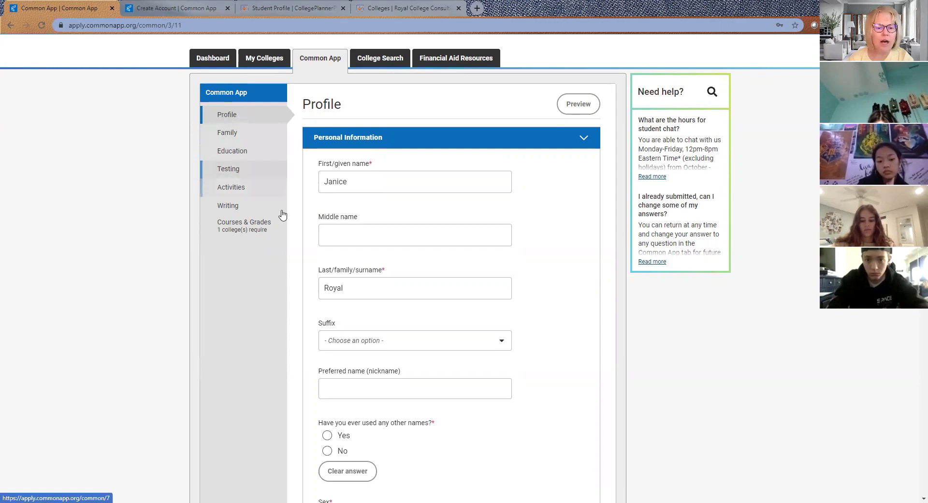
{"action": "double_click", "coordinate": [371, 165]}
{"action": "left_click", "coordinate": [388, 183]}
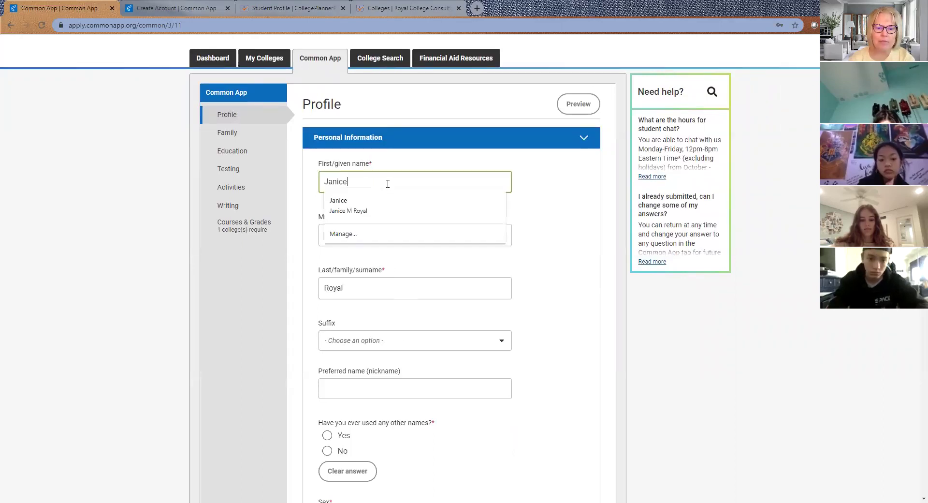
{"action": "left_click", "coordinate": [403, 160]}
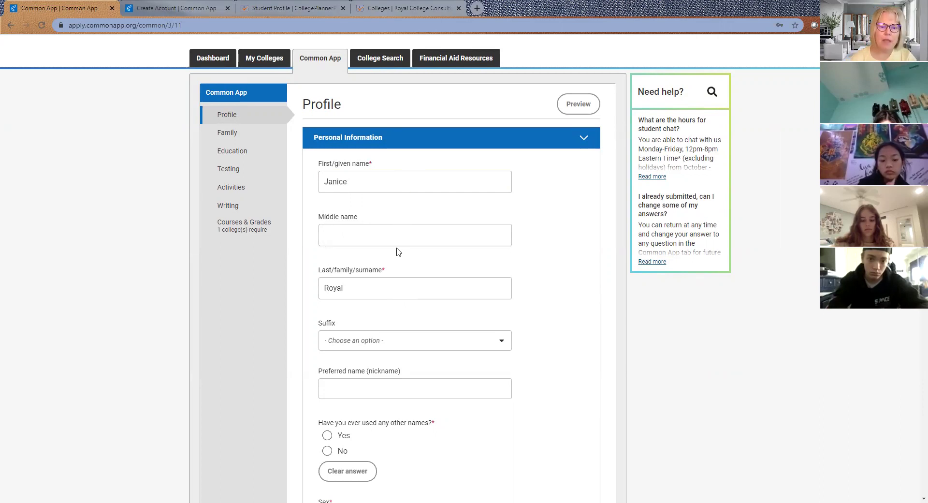
{"action": "scroll", "coordinate": [477, 215], "scroll_direction": "down", "scroll_amount": 1}
{"action": "scroll", "coordinate": [477, 215], "scroll_direction": "down", "scroll_amount": 1}
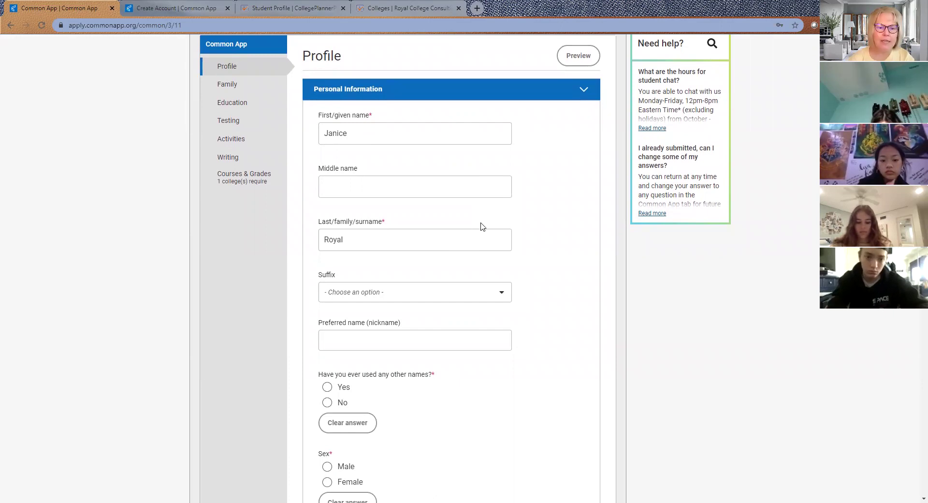
{"action": "left_click", "coordinate": [368, 190]}
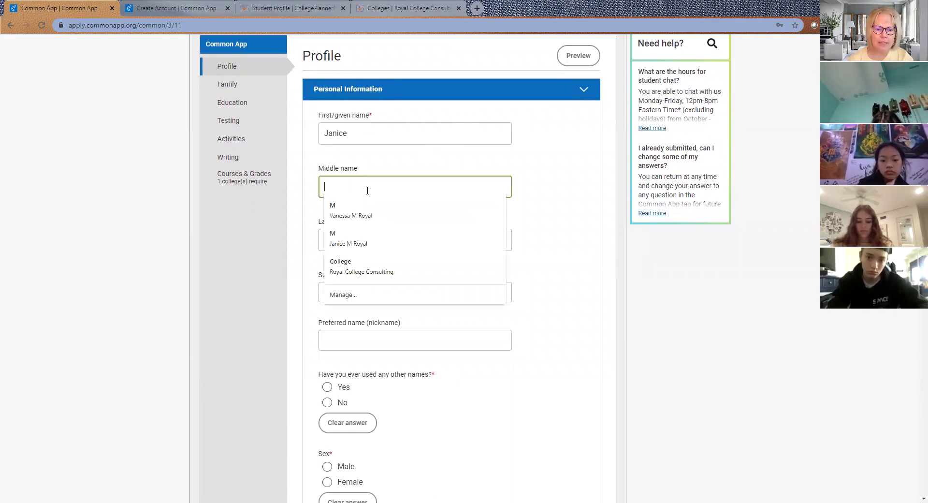
{"action": "left_click", "coordinate": [445, 168]}
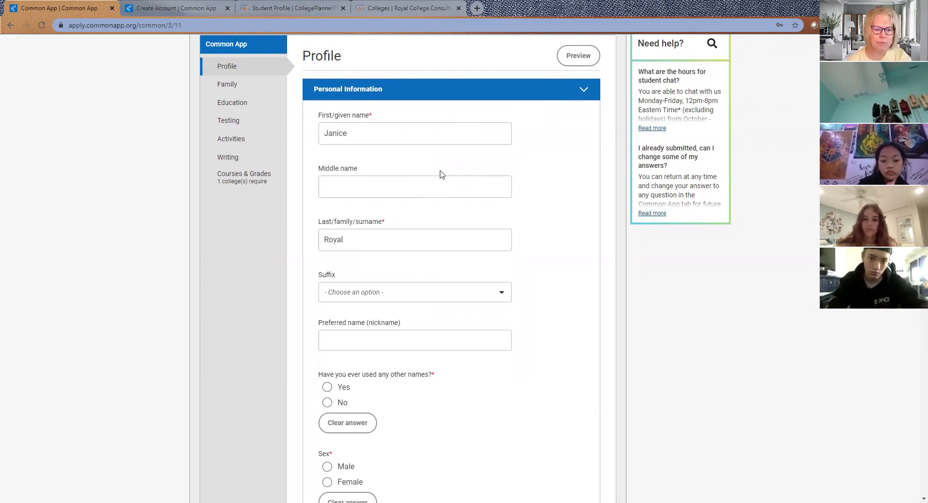
{"action": "scroll", "coordinate": [409, 259], "scroll_direction": "down", "scroll_amount": 2}
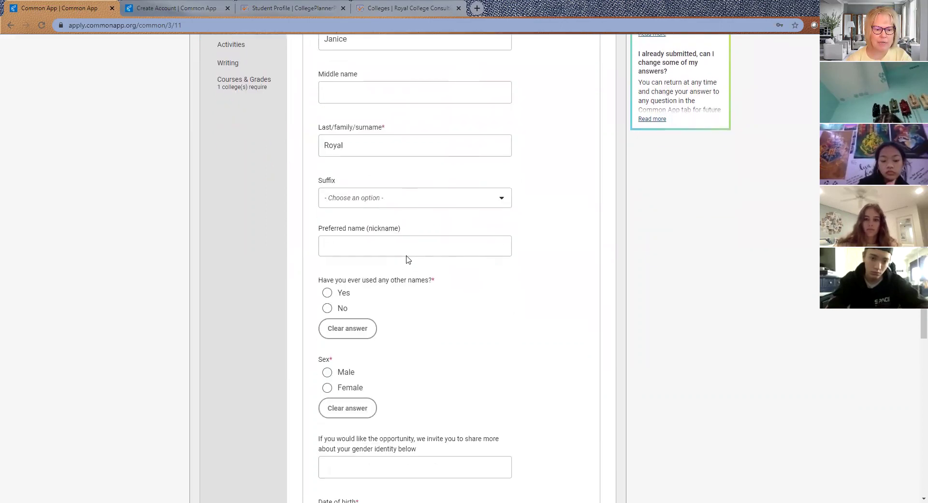
{"action": "left_click", "coordinate": [502, 200]}
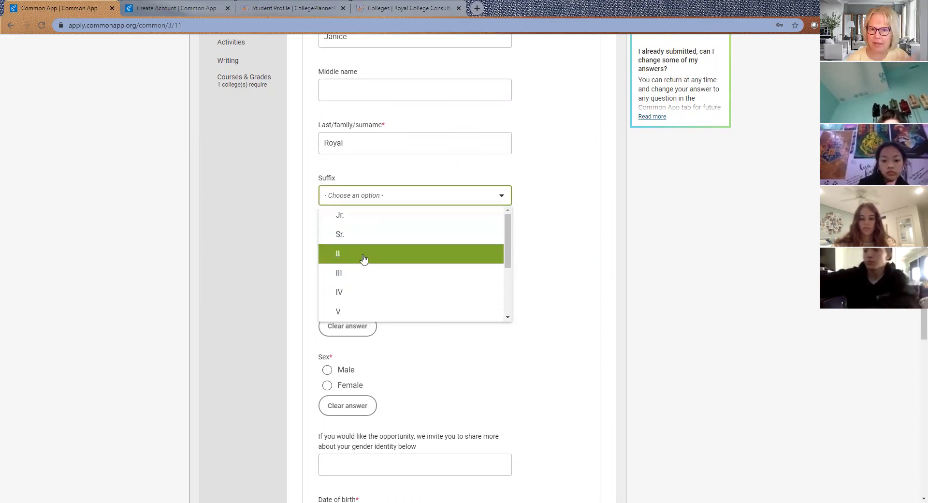
Leave the suffix empty and mark sex as Female in Personal Information.
{"action": "left_click", "coordinate": [535, 250]}
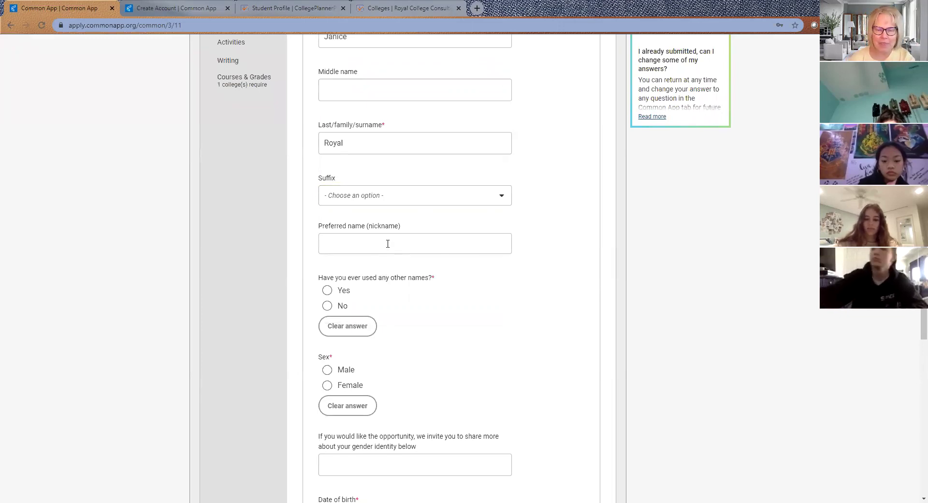
{"action": "scroll", "coordinate": [414, 244], "scroll_direction": "down", "scroll_amount": 2}
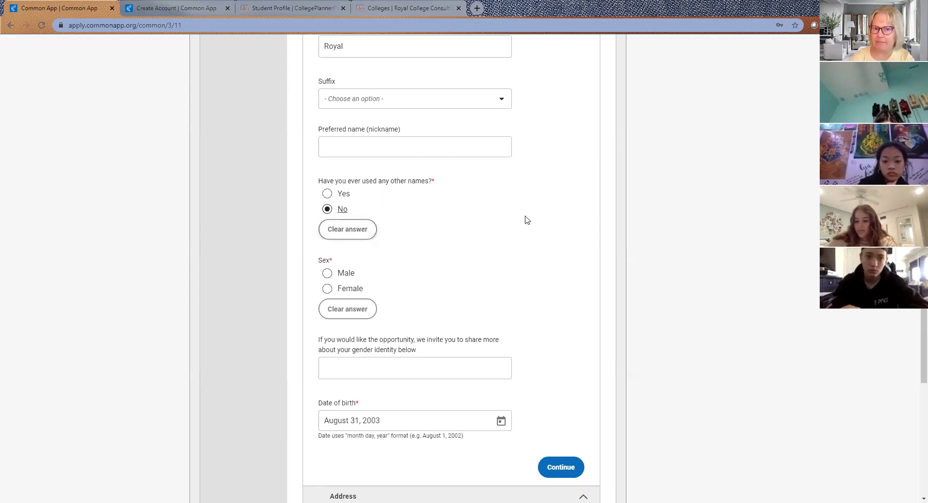
{"action": "scroll", "coordinate": [481, 251], "scroll_direction": "down", "scroll_amount": 3}
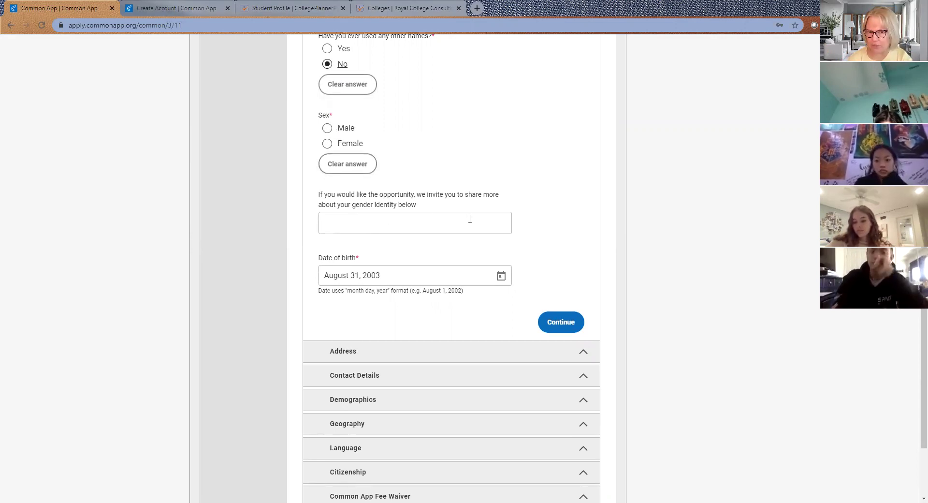
{"action": "left_click", "coordinate": [358, 221]}
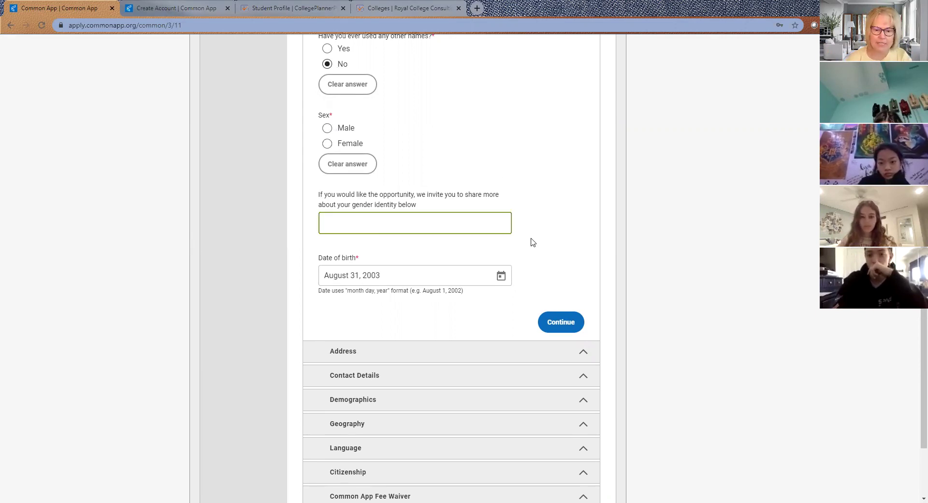
{"action": "left_click", "coordinate": [328, 145]}
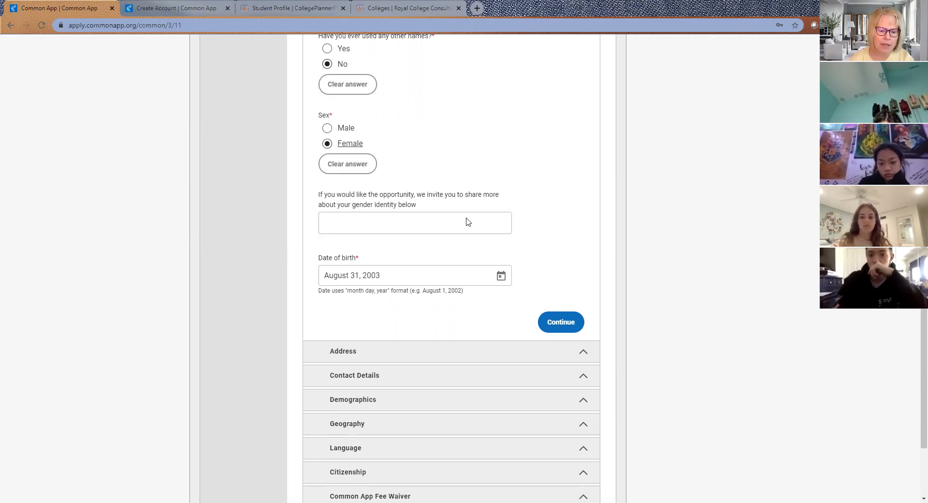
{"action": "scroll", "coordinate": [457, 277], "scroll_direction": "down", "scroll_amount": 2}
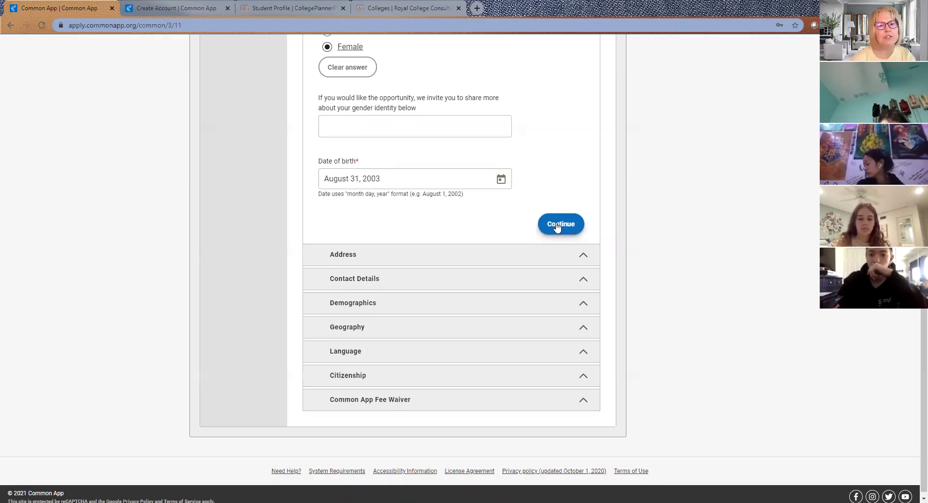
Save Personal Information and record no alternate mailing address in Address.
{"action": "left_click", "coordinate": [557, 226]}
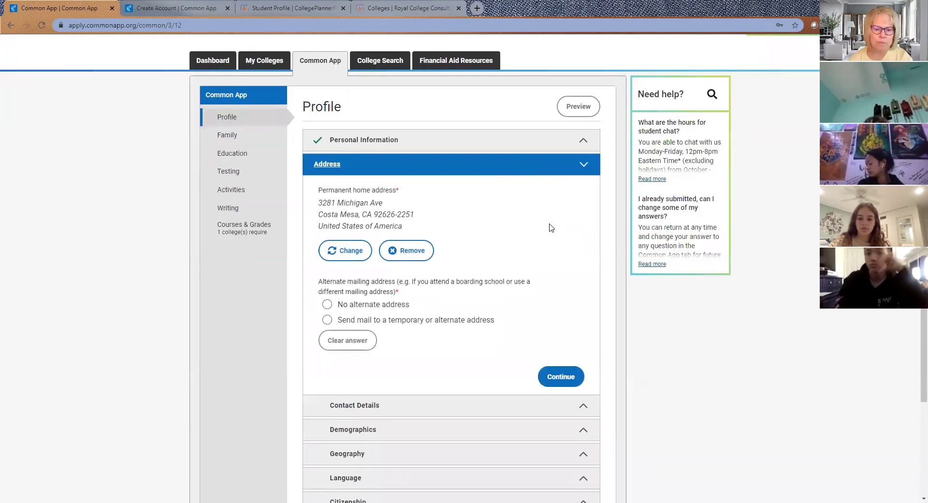
{"action": "scroll", "coordinate": [551, 191], "scroll_direction": "down", "scroll_amount": 2}
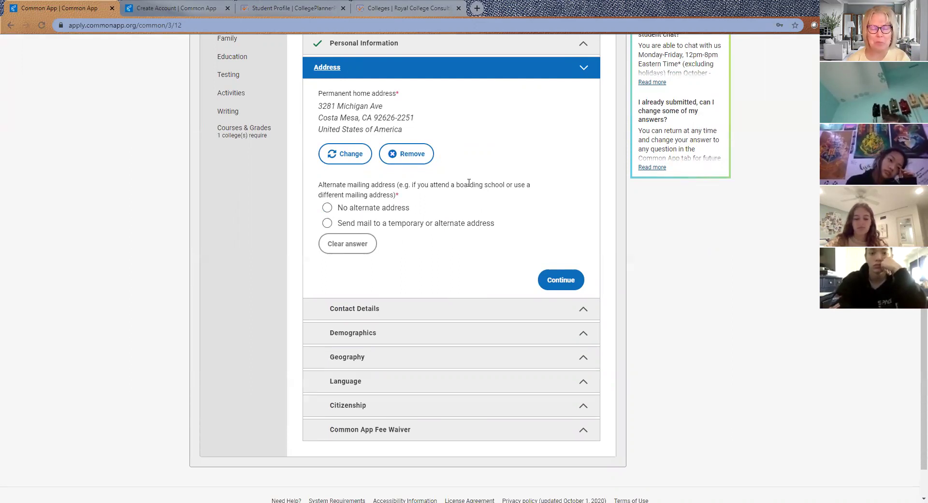
{"action": "left_click", "coordinate": [328, 209]}
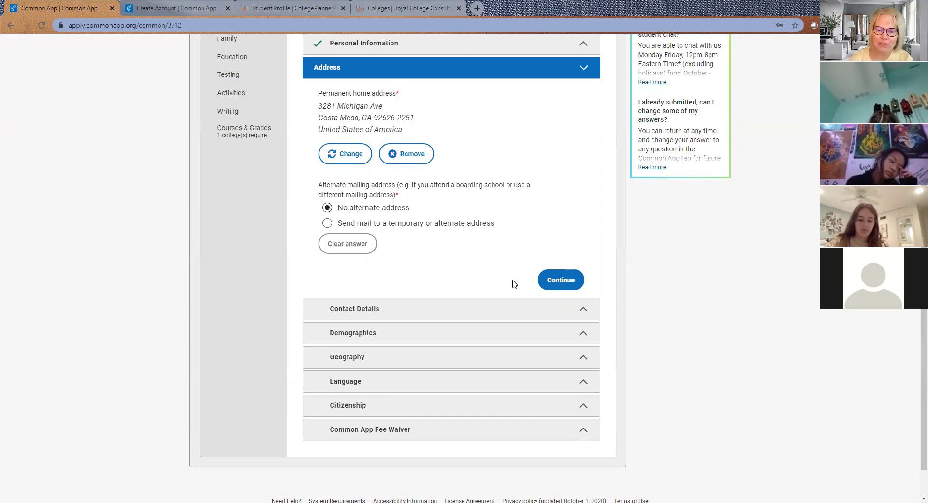
{"action": "left_click", "coordinate": [560, 282]}
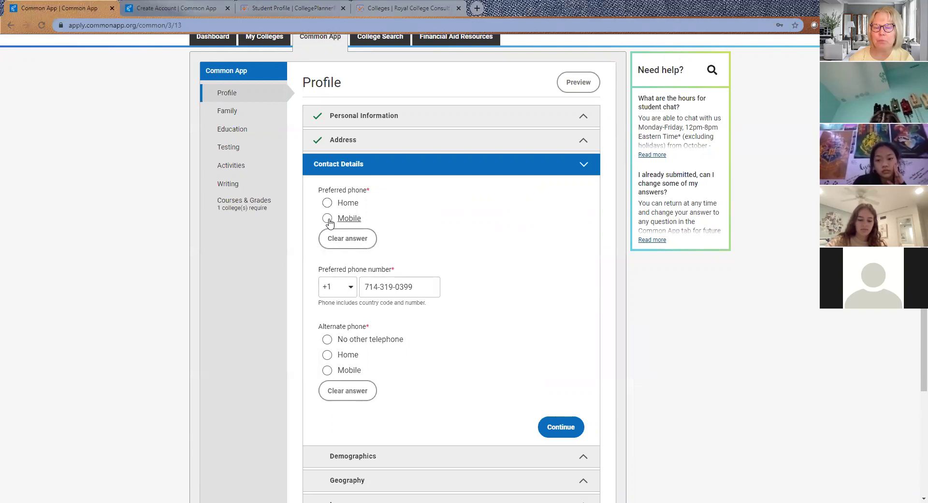
Choose Mobile as preferred phone and 'No other telephone' as the alternate phone.
{"action": "left_click", "coordinate": [328, 219]}
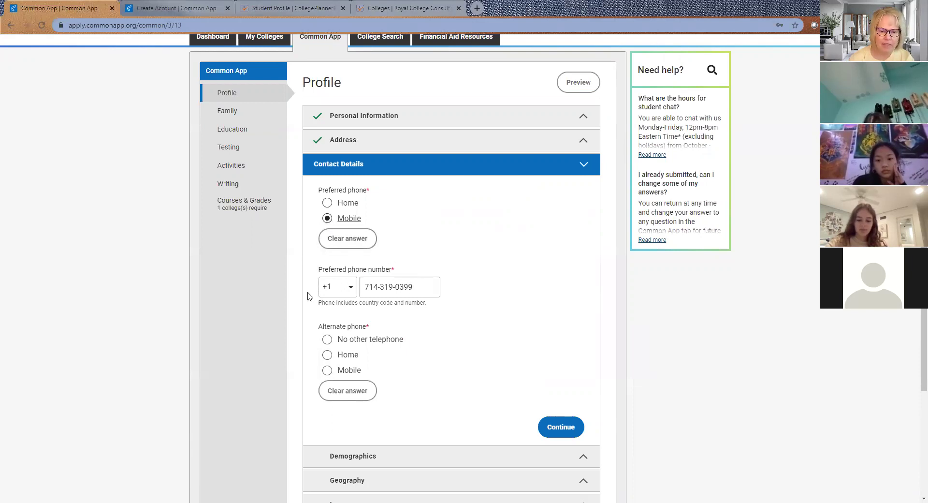
{"action": "scroll", "coordinate": [413, 284], "scroll_direction": "down", "scroll_amount": 2}
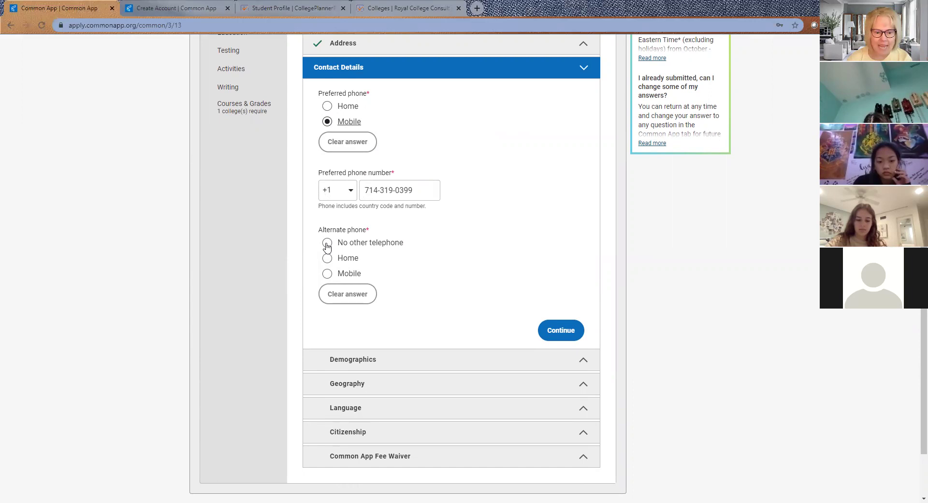
{"action": "left_click", "coordinate": [327, 244]}
Save Contact Details and mark the Demographics completion option.
{"action": "left_click", "coordinate": [556, 329]}
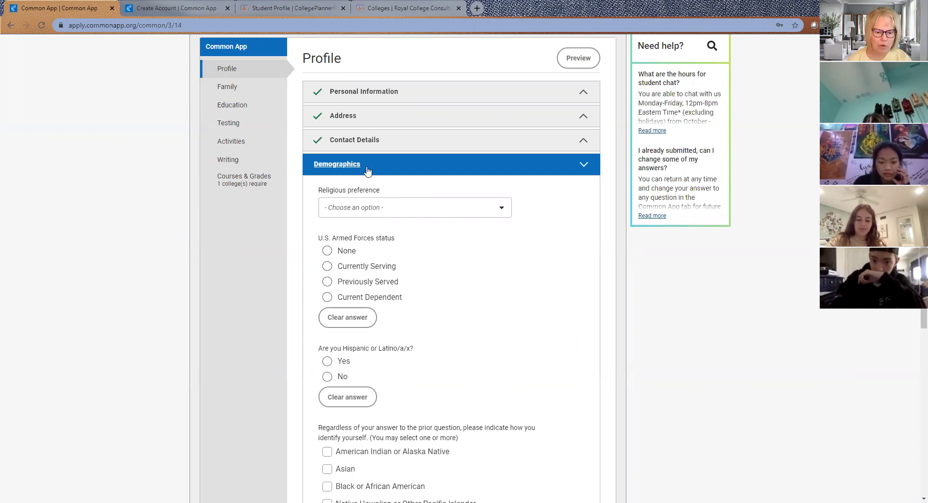
{"action": "scroll", "coordinate": [439, 266], "scroll_direction": "down", "scroll_amount": 3}
{"action": "scroll", "coordinate": [444, 232], "scroll_direction": "down", "scroll_amount": 3}
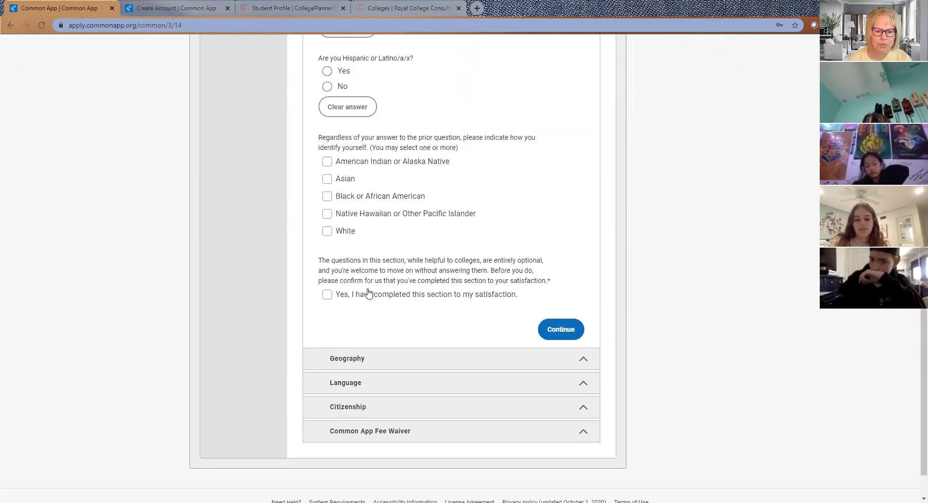
{"action": "left_click", "coordinate": [327, 295]}
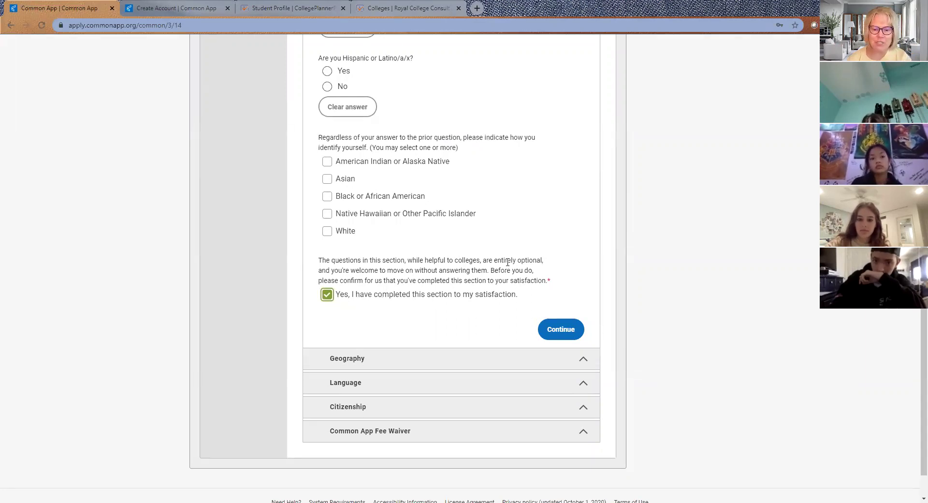
{"action": "scroll", "coordinate": [508, 261], "scroll_direction": "up", "scroll_amount": 2}
{"action": "scroll", "coordinate": [508, 260], "scroll_direction": "up", "scroll_amount": 2}
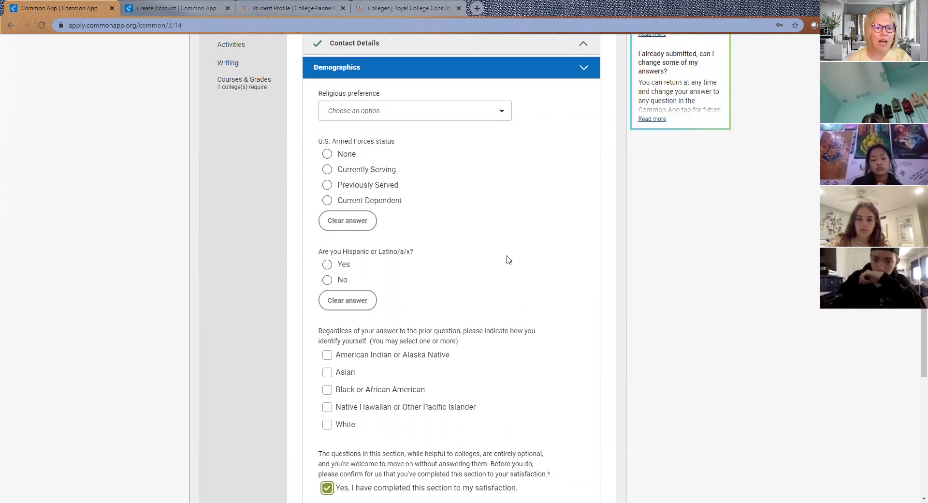
Choose 'Other - Christian' from the religious preference list.
{"action": "left_click", "coordinate": [502, 115]}
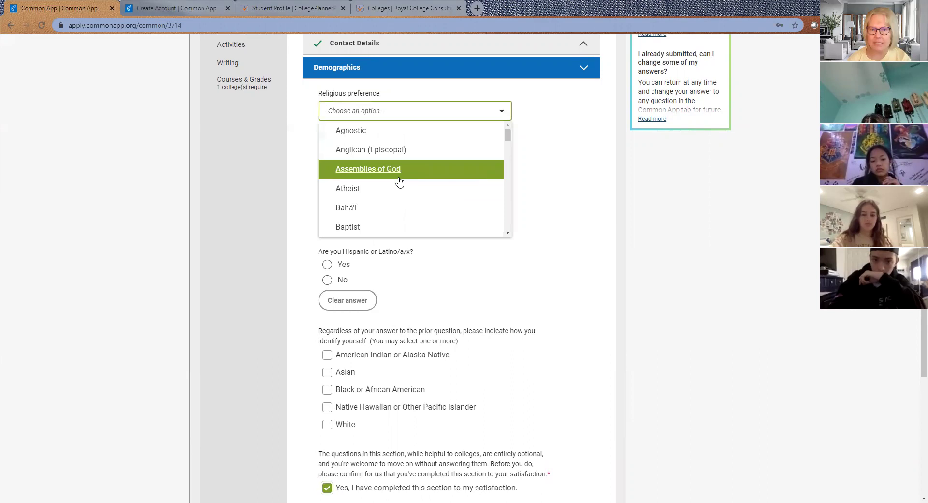
{"action": "scroll", "coordinate": [401, 230], "scroll_direction": "down", "scroll_amount": 4}
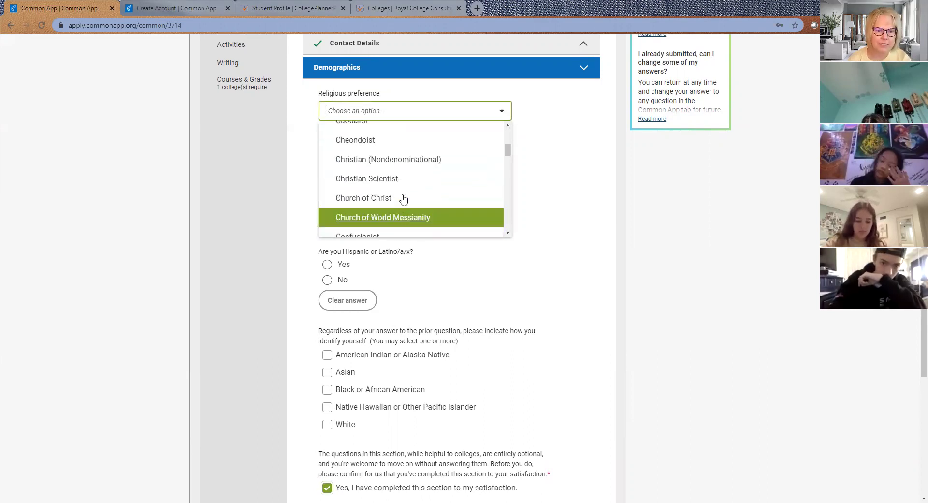
{"action": "scroll", "coordinate": [403, 198], "scroll_direction": "down", "scroll_amount": 2}
{"action": "scroll", "coordinate": [404, 198], "scroll_direction": "down", "scroll_amount": 2}
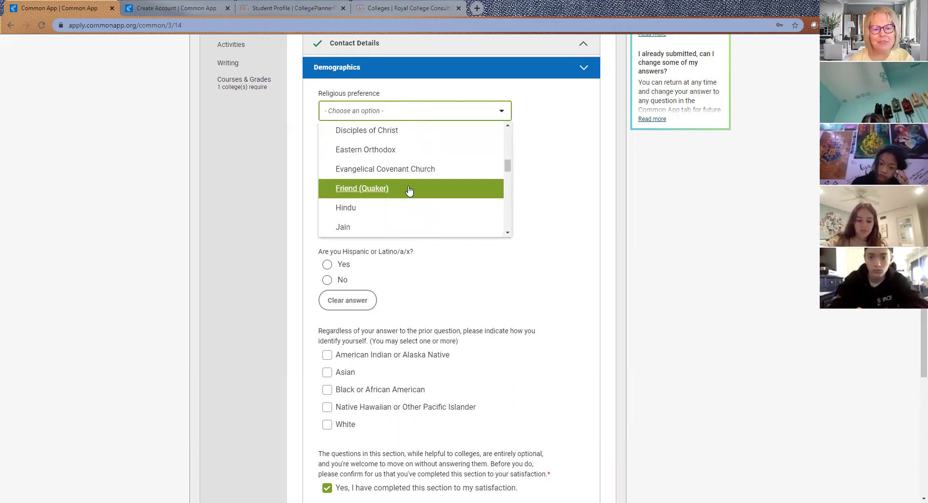
{"action": "scroll", "coordinate": [421, 200], "scroll_direction": "down", "scroll_amount": 1}
{"action": "scroll", "coordinate": [422, 200], "scroll_direction": "down", "scroll_amount": 2}
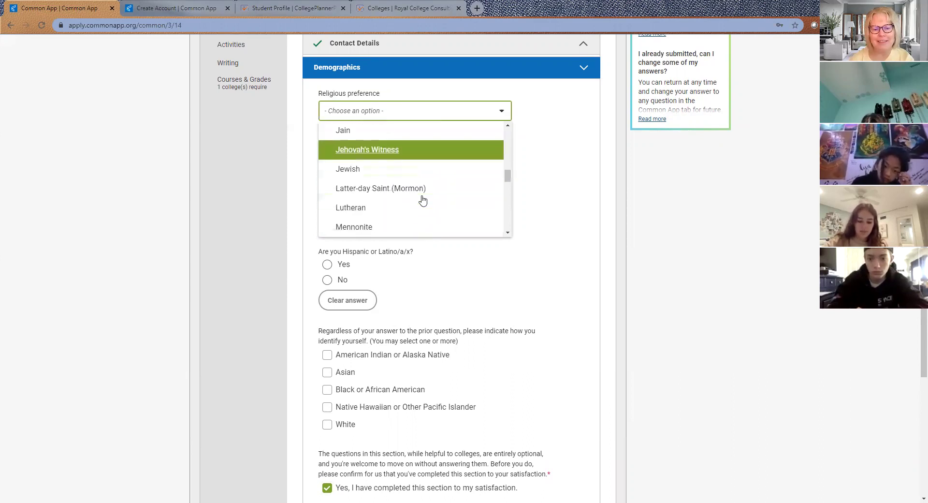
{"action": "scroll", "coordinate": [422, 200], "scroll_direction": "down", "scroll_amount": 4}
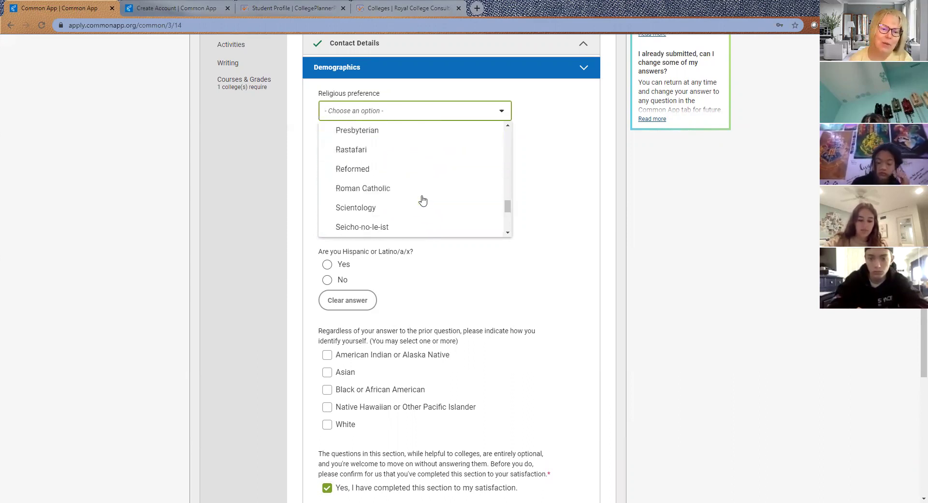
{"action": "scroll", "coordinate": [423, 199], "scroll_direction": "up", "scroll_amount": 2}
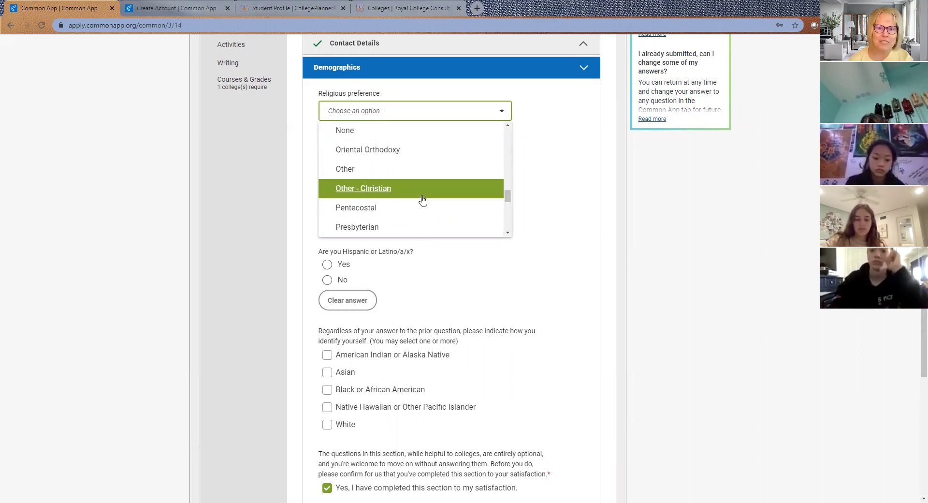
{"action": "left_click", "coordinate": [376, 193]}
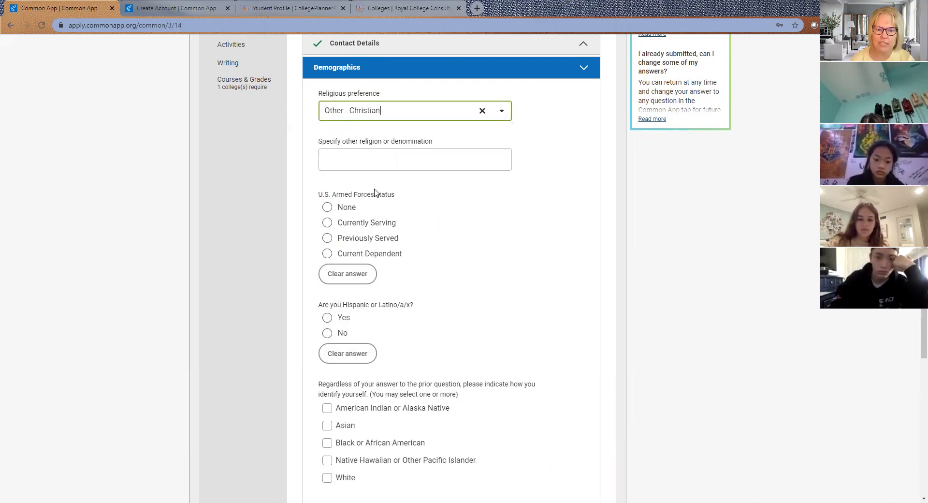
Answer None for Armed Forces status and No to the Hispanic or Latino question.
{"action": "left_click", "coordinate": [376, 162]}
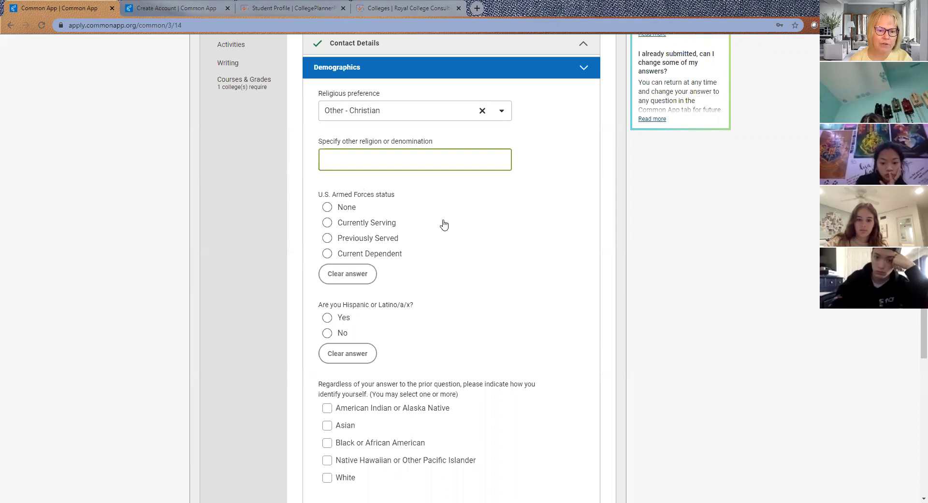
{"action": "left_click", "coordinate": [328, 210]}
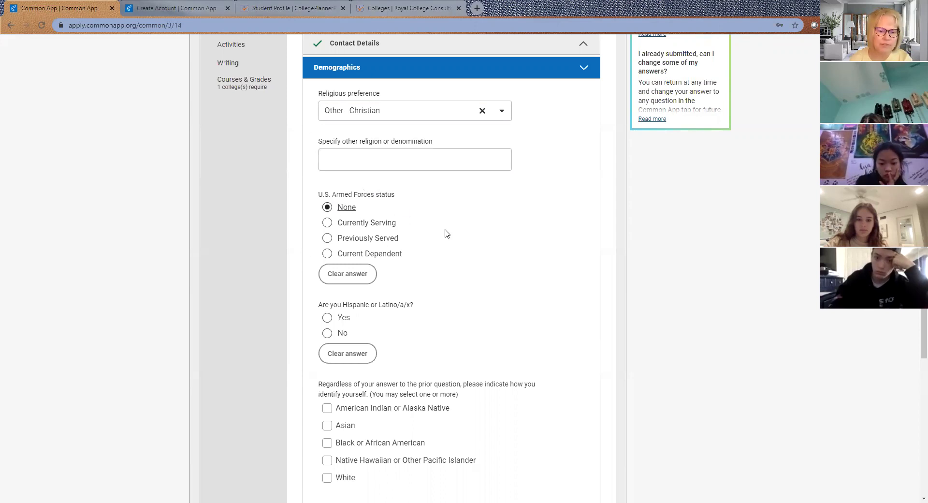
{"action": "scroll", "coordinate": [443, 233], "scroll_direction": "down", "scroll_amount": 2}
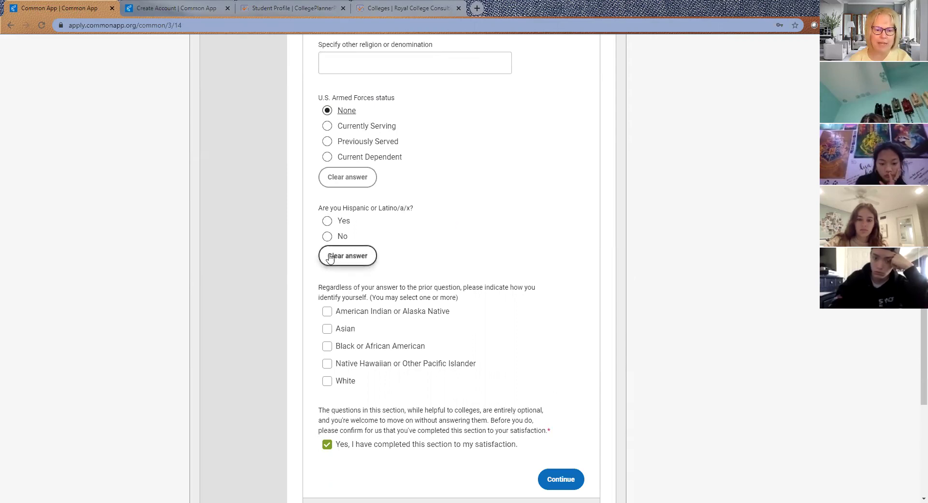
{"action": "left_click", "coordinate": [327, 237]}
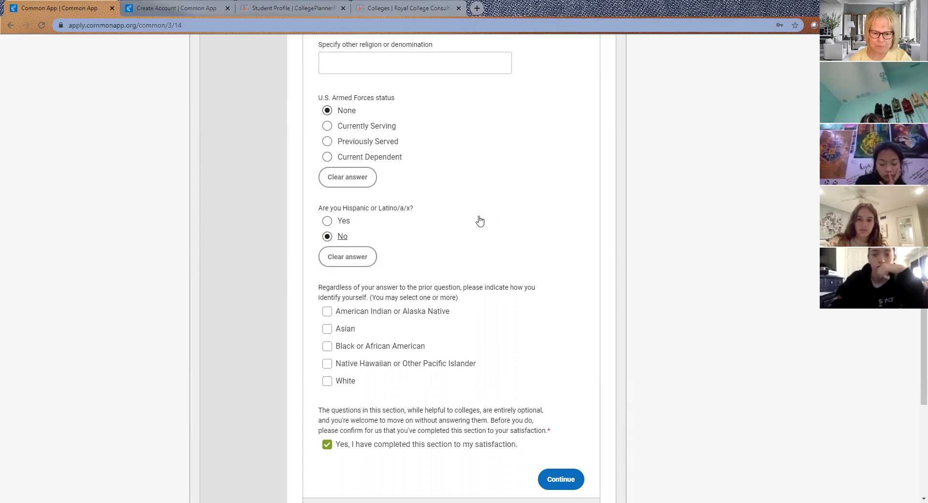
{"action": "scroll", "coordinate": [483, 220], "scroll_direction": "down", "scroll_amount": 3}
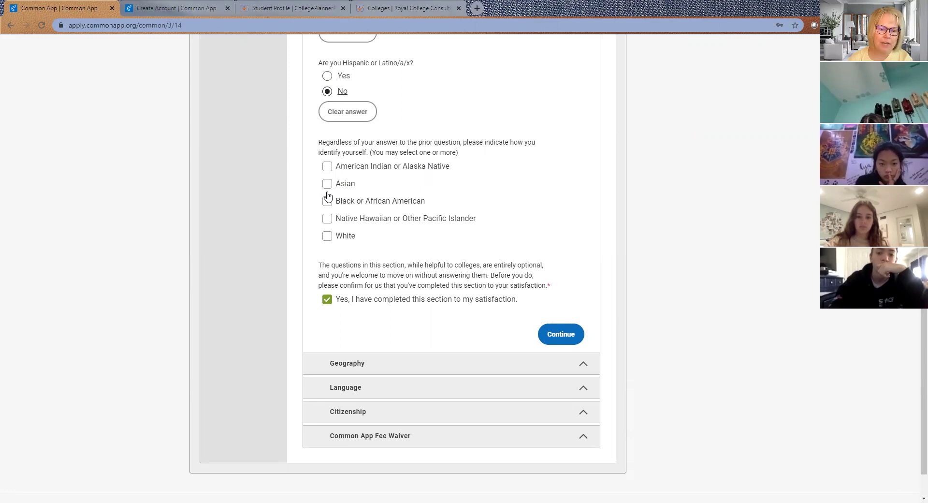
Identify as White only, with a Europe background, and save Demographics.
{"action": "left_click", "coordinate": [327, 236]}
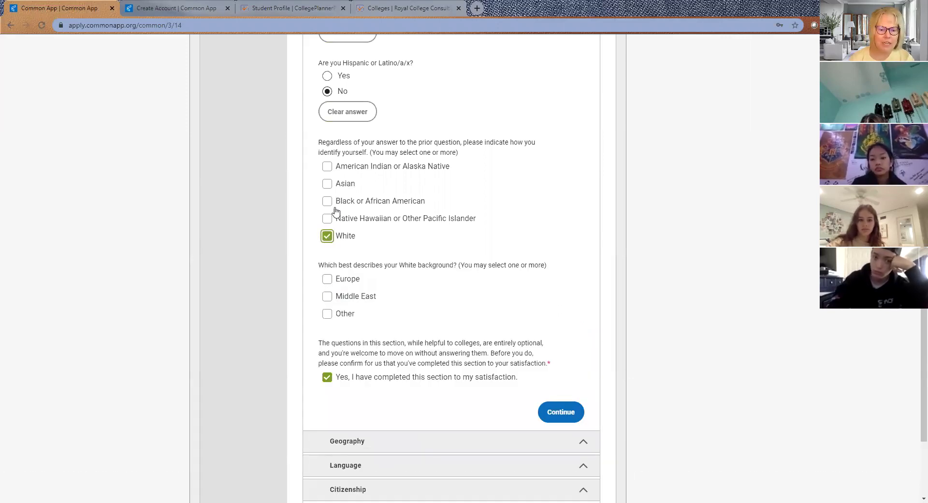
{"action": "left_click", "coordinate": [327, 184]}
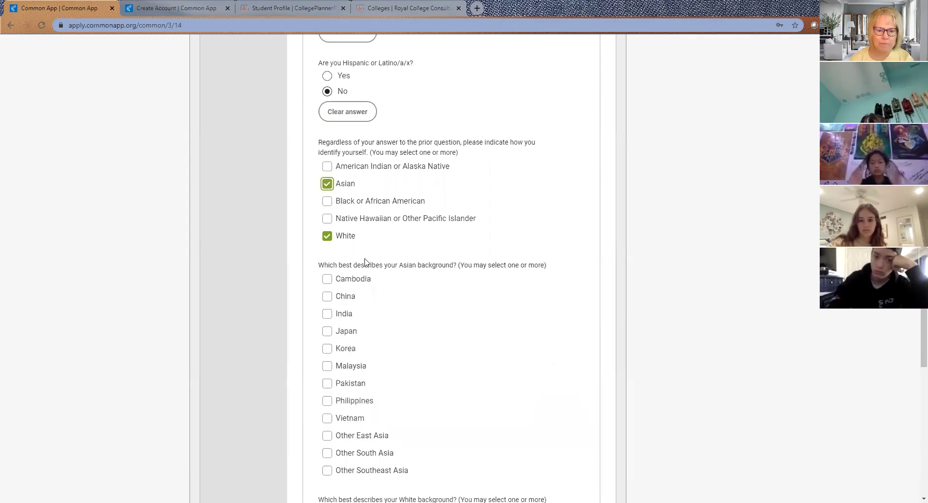
{"action": "left_click", "coordinate": [328, 236]}
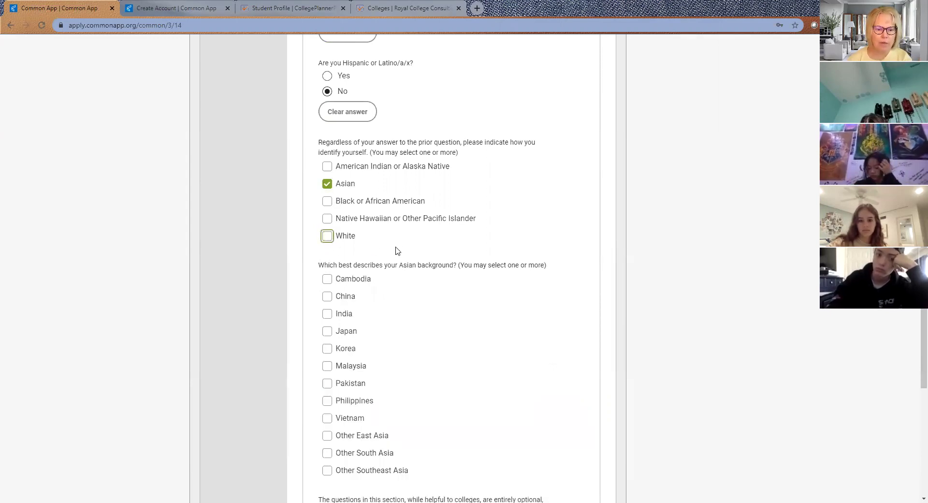
{"action": "scroll", "coordinate": [404, 251], "scroll_direction": "down", "scroll_amount": 2}
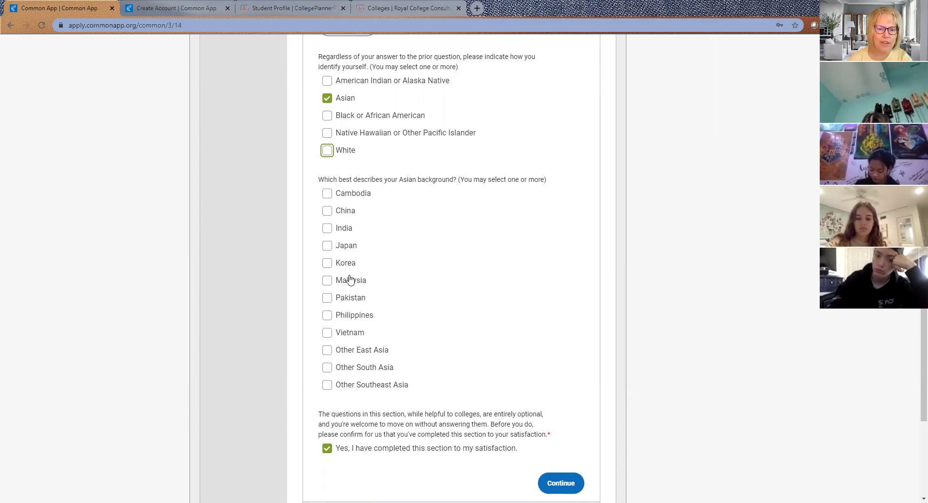
{"action": "scroll", "coordinate": [348, 282], "scroll_direction": "up", "scroll_amount": 2}
{"action": "left_click", "coordinate": [327, 236]}
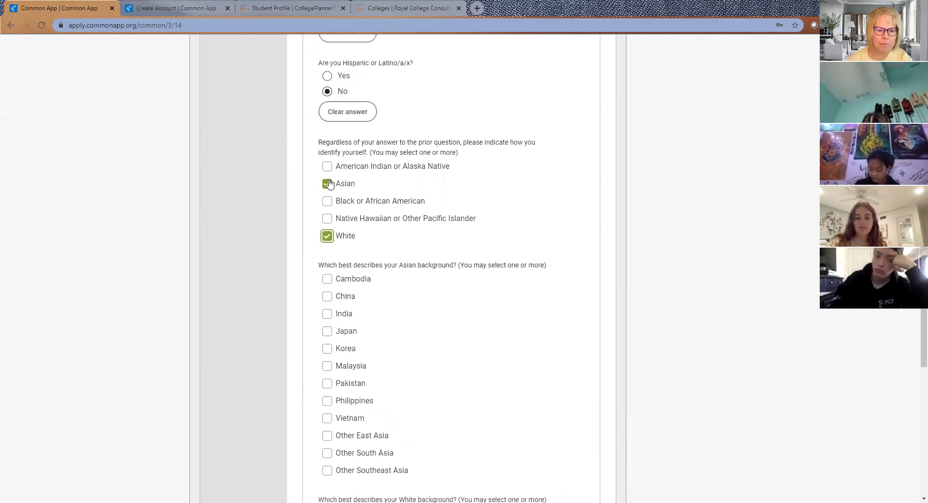
{"action": "left_click", "coordinate": [329, 184]}
{"action": "scroll", "coordinate": [405, 243], "scroll_direction": "down", "scroll_amount": 1}
{"action": "scroll", "coordinate": [404, 244], "scroll_direction": "down", "scroll_amount": 1}
{"action": "left_click", "coordinate": [327, 183]}
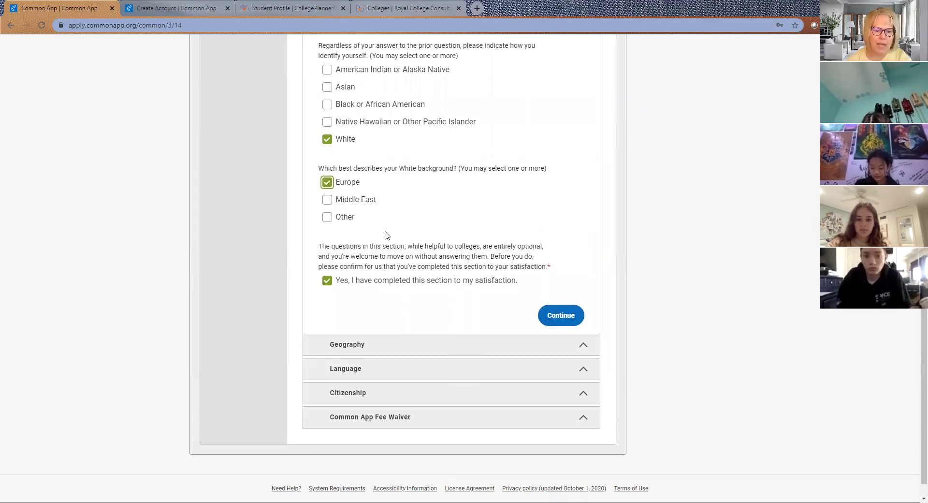
{"action": "left_click", "coordinate": [565, 315]}
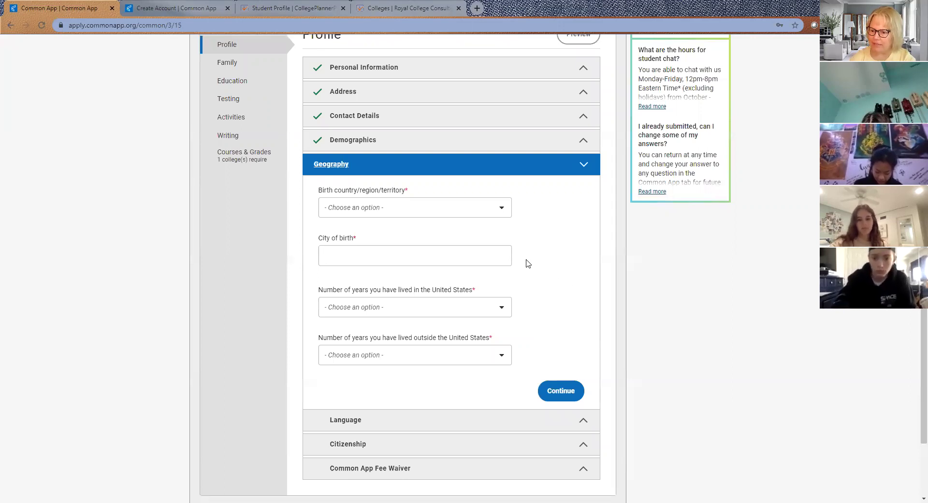
Set birth country to United States of America and enter 'San Diego' as birth city.
{"action": "left_click", "coordinate": [502, 210]}
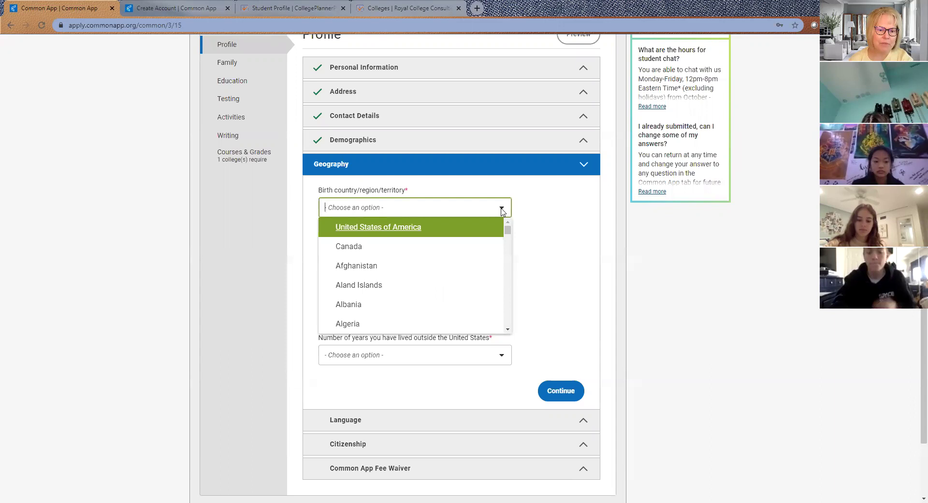
{"action": "left_click", "coordinate": [419, 227]}
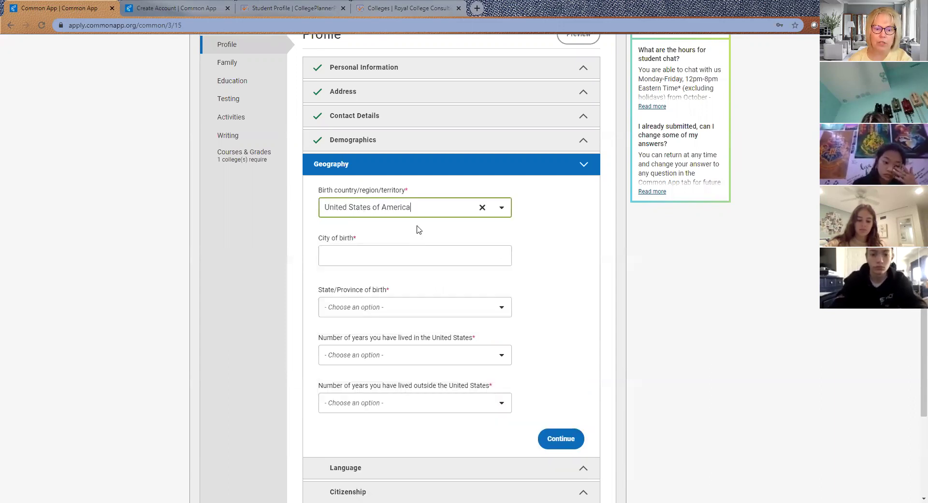
{"action": "left_click", "coordinate": [502, 208]}
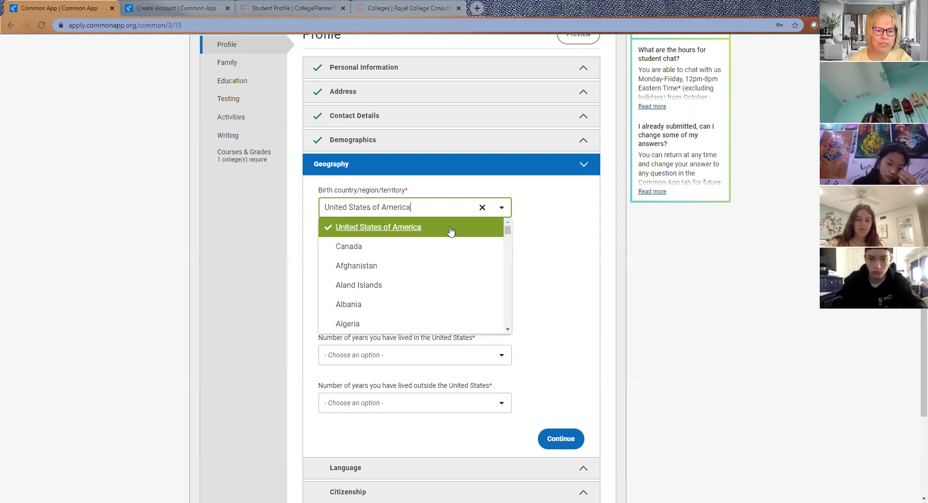
{"action": "left_click", "coordinate": [418, 227]}
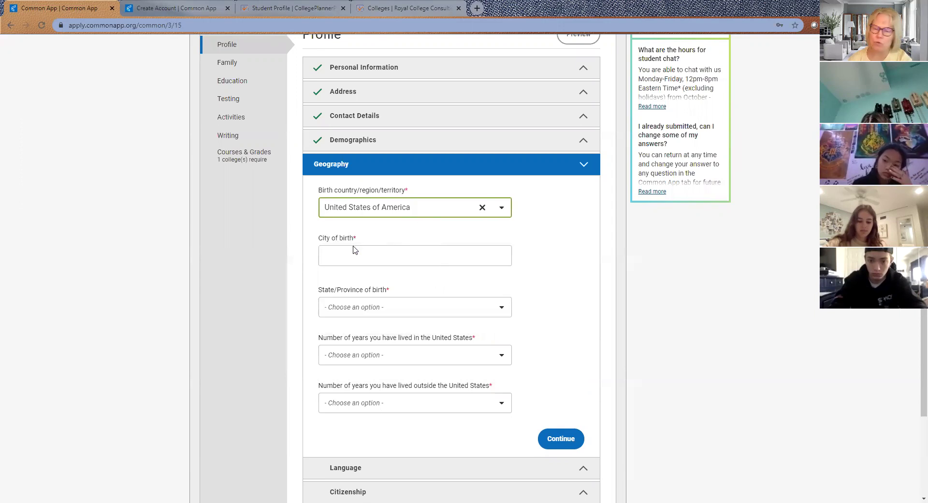
{"action": "left_click", "coordinate": [380, 258]}
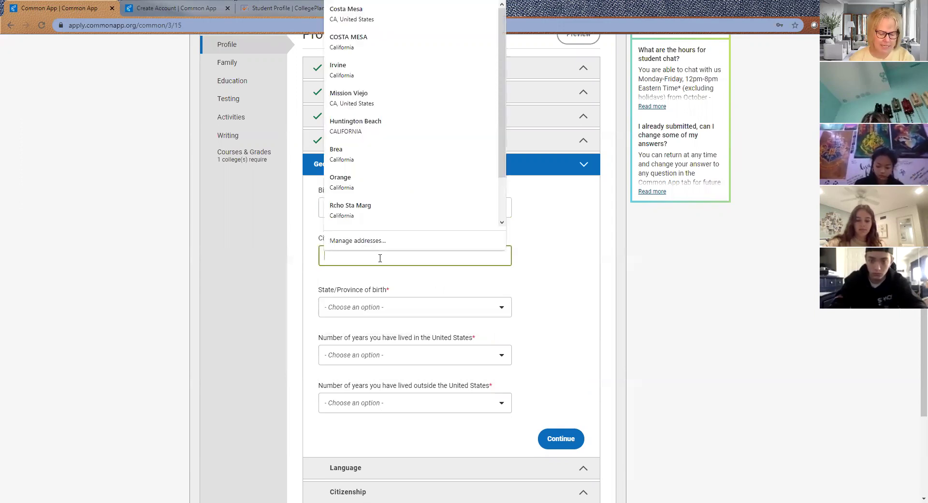
{"action": "type", "text": "San Diego"}
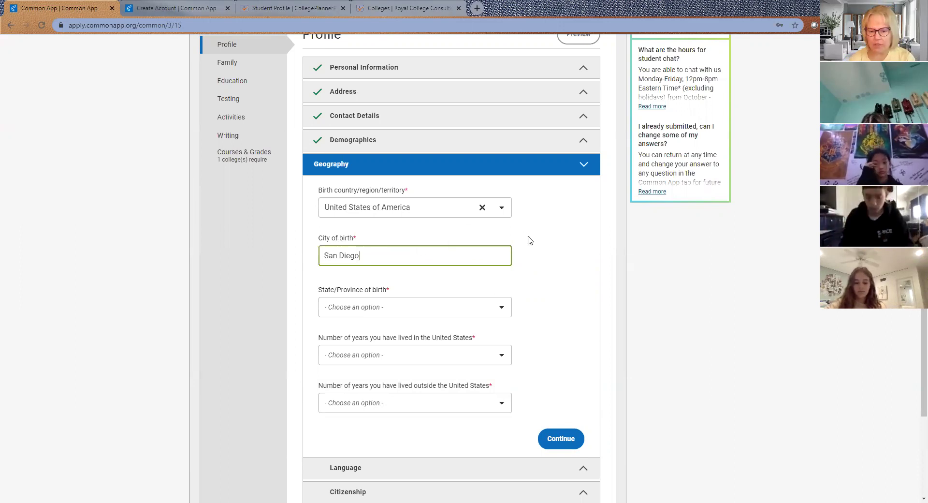
Select California as the state of birth.
{"action": "scroll", "coordinate": [547, 268], "scroll_direction": "down", "scroll_amount": 1}
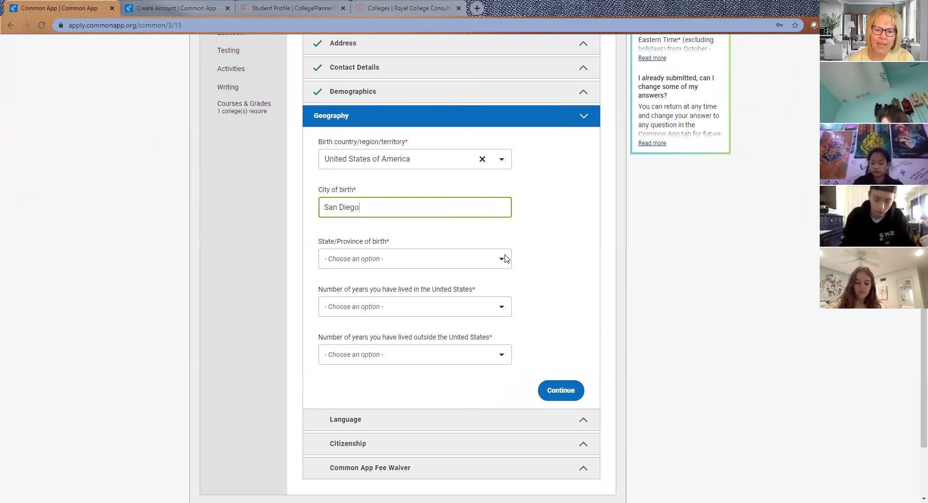
{"action": "left_click", "coordinate": [503, 259]}
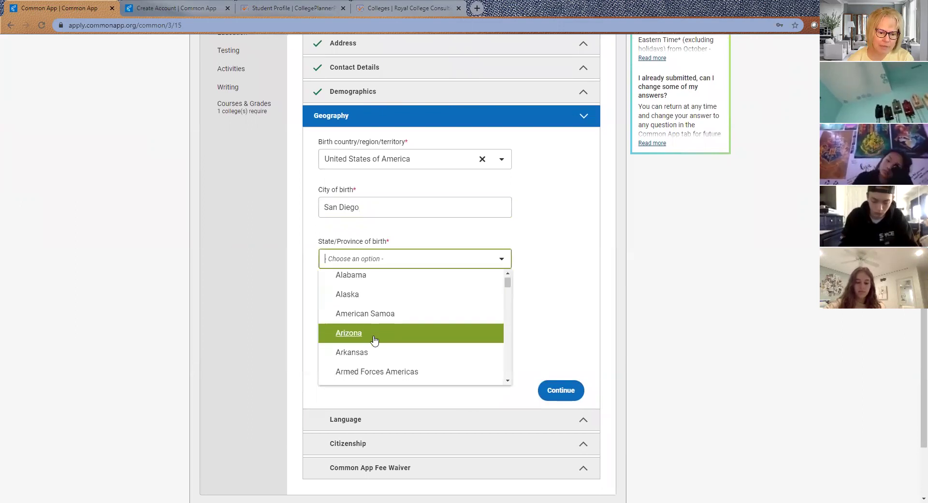
{"action": "scroll", "coordinate": [374, 339], "scroll_direction": "down", "scroll_amount": 4}
{"action": "scroll", "coordinate": [365, 293], "scroll_direction": "up", "scroll_amount": 2}
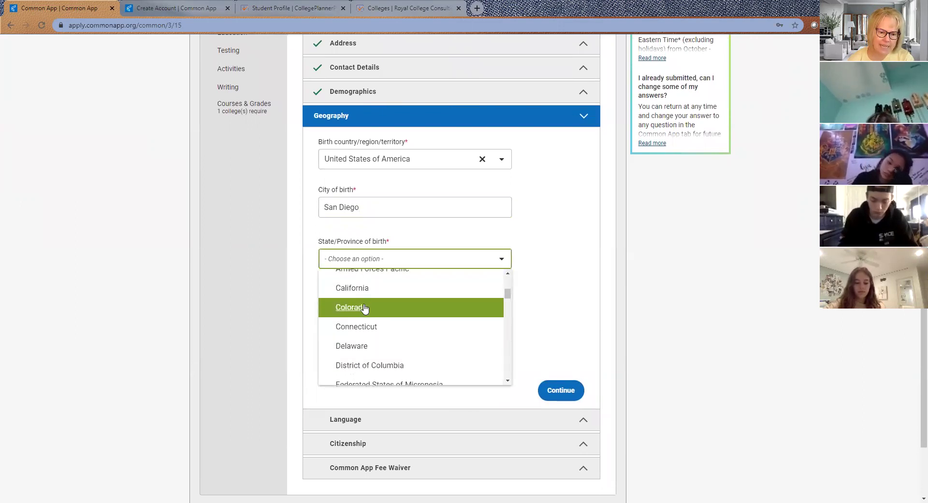
{"action": "left_click", "coordinate": [358, 289]}
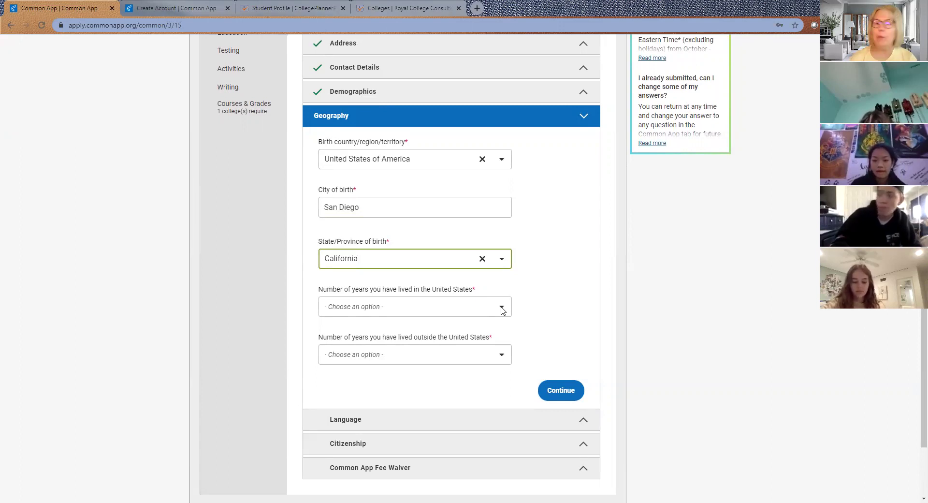
Set 17 years lived in the US and 0 outside, then save Geography.
{"action": "left_click", "coordinate": [503, 310]}
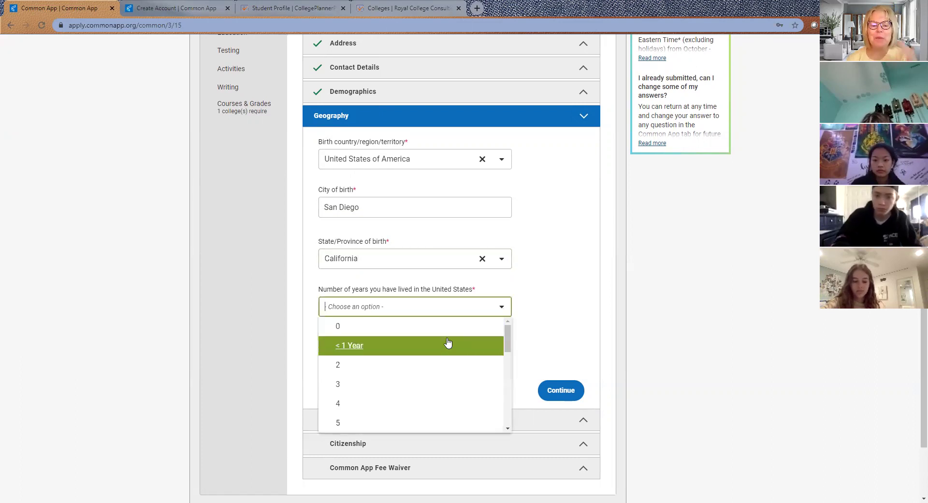
{"action": "scroll", "coordinate": [444, 345], "scroll_direction": "down", "scroll_amount": 4}
{"action": "scroll", "coordinate": [418, 375], "scroll_direction": "down", "scroll_amount": 1}
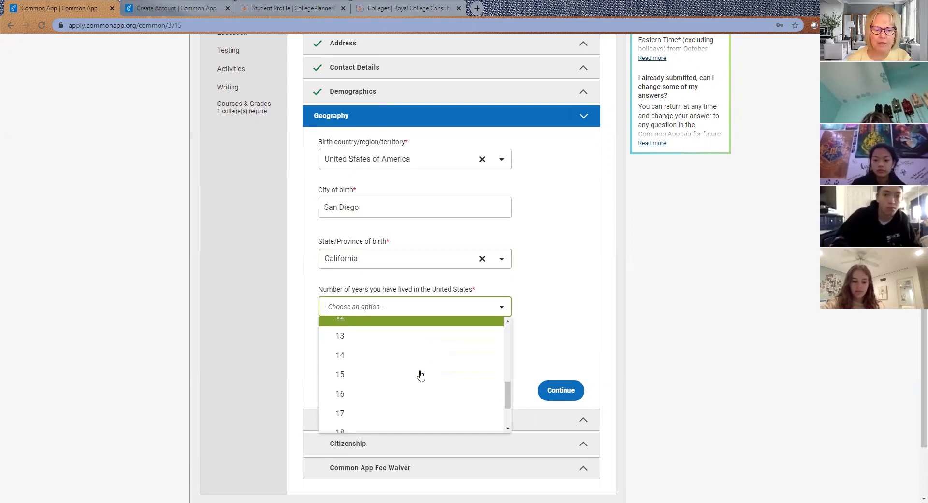
{"action": "left_click", "coordinate": [351, 412]}
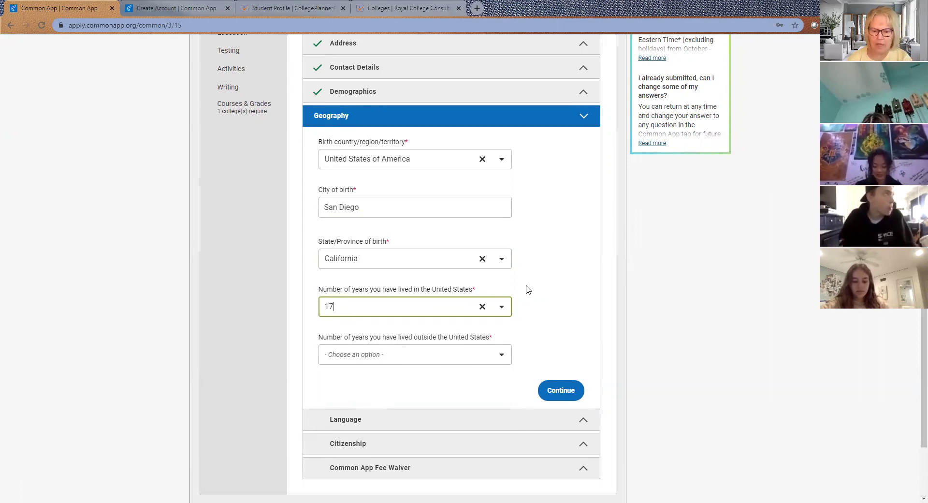
{"action": "left_click", "coordinate": [501, 356]}
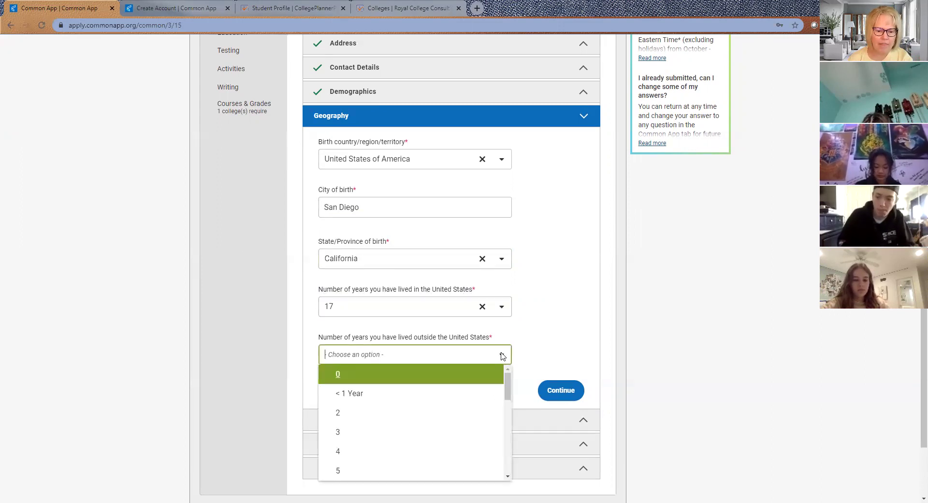
{"action": "left_click", "coordinate": [359, 375]}
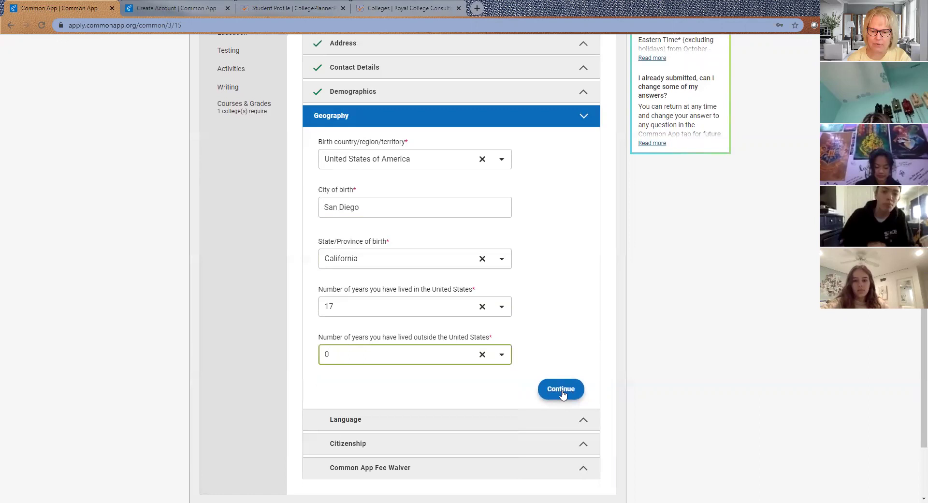
{"action": "left_click", "coordinate": [562, 390]}
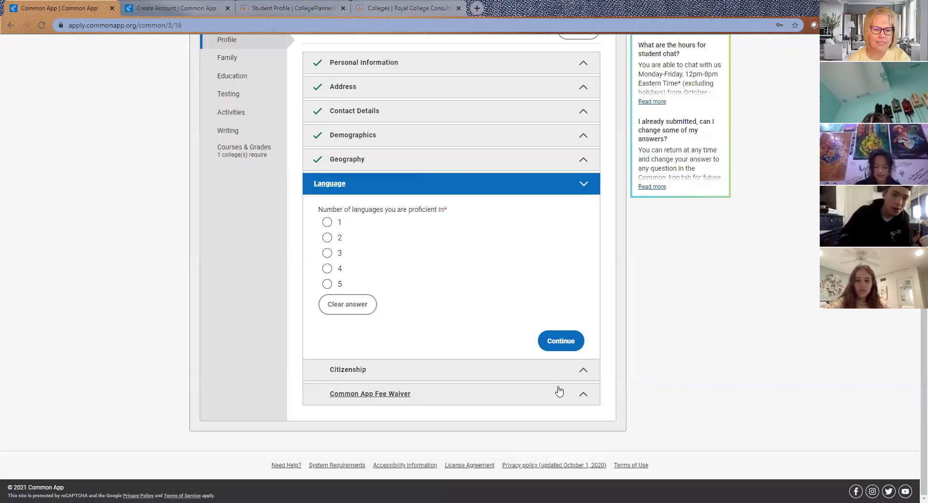
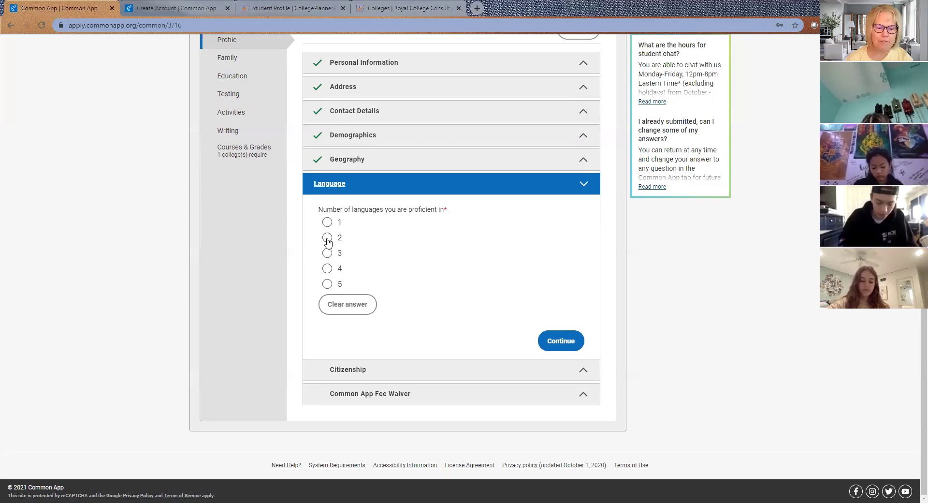
Indicate proficiency in 2 languages and choose French as the first language.
{"action": "left_click", "coordinate": [327, 238]}
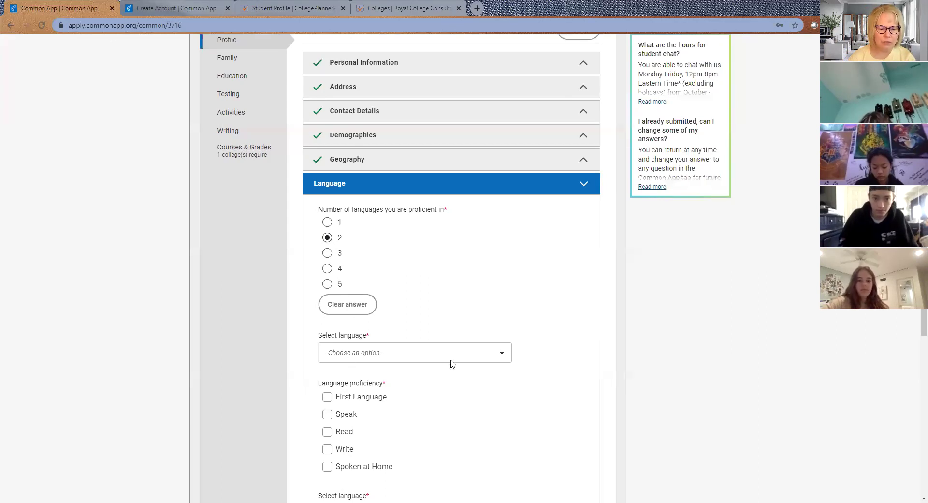
{"action": "left_click", "coordinate": [503, 354]}
{"action": "scroll", "coordinate": [456, 380], "scroll_direction": "down", "scroll_amount": 2}
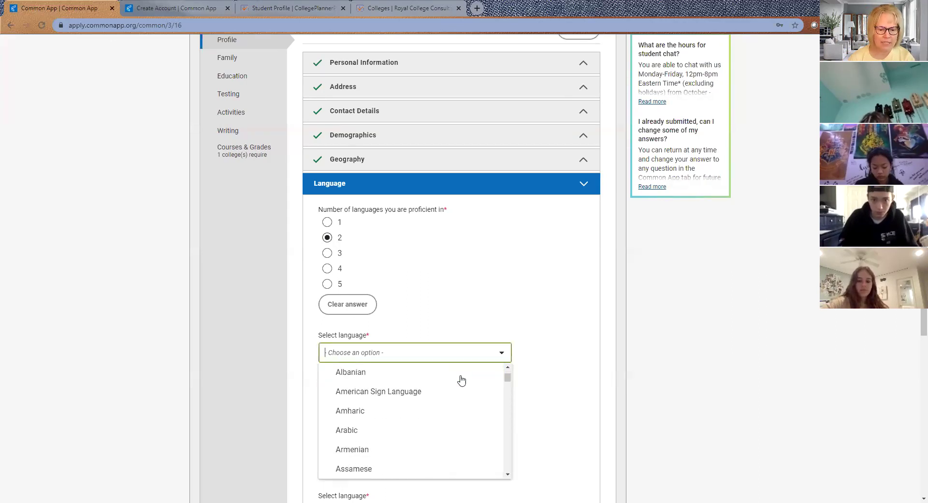
{"action": "scroll", "coordinate": [643, 308], "scroll_direction": "down", "scroll_amount": 4}
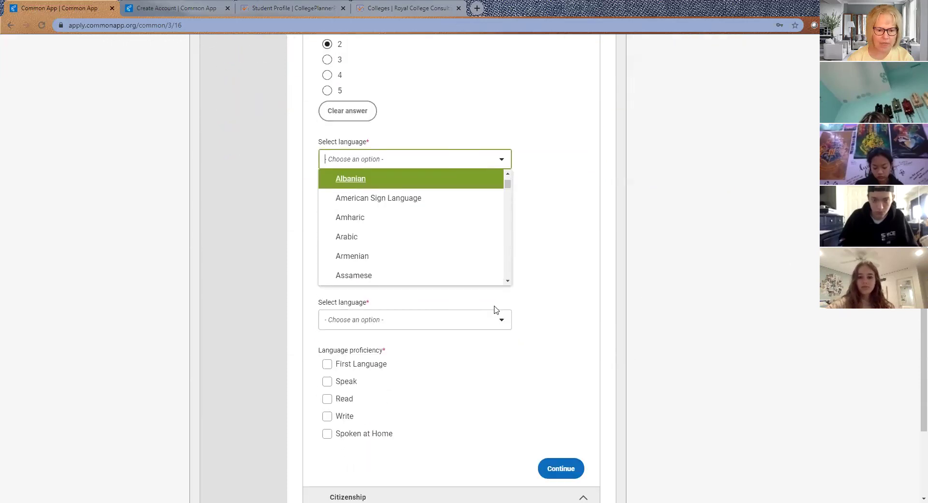
{"action": "scroll", "coordinate": [390, 245], "scroll_direction": "down", "scroll_amount": 10}
{"action": "scroll", "coordinate": [390, 243], "scroll_direction": "down", "scroll_amount": 10}
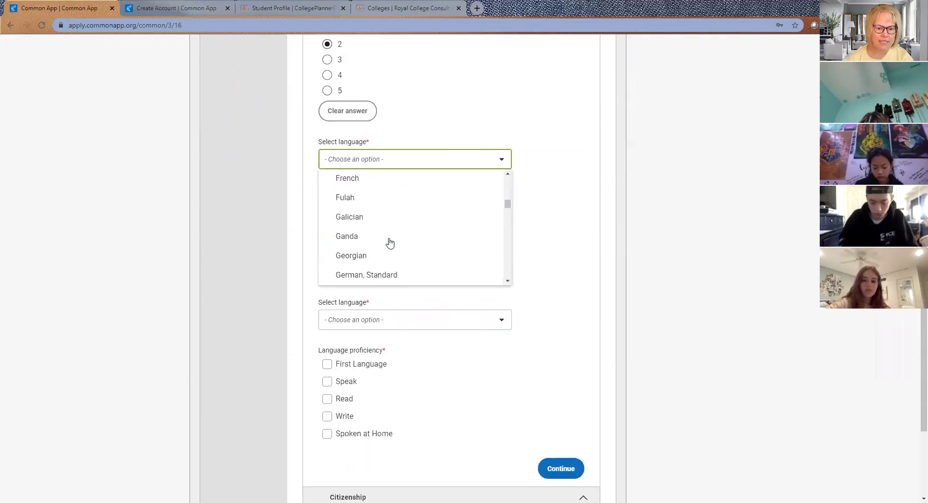
{"action": "scroll", "coordinate": [390, 243], "scroll_direction": "up", "scroll_amount": 3}
{"action": "scroll", "coordinate": [357, 223], "scroll_direction": "up", "scroll_amount": 2}
{"action": "scroll", "coordinate": [352, 241], "scroll_direction": "down", "scroll_amount": 1}
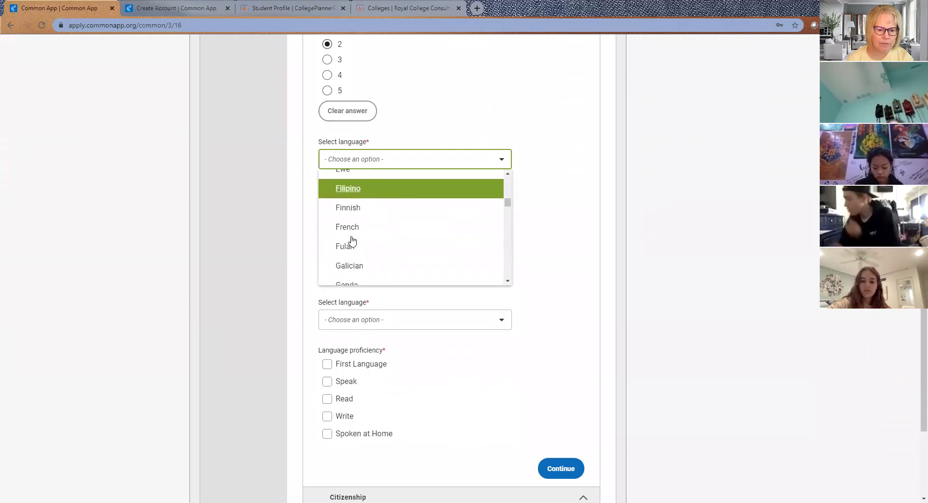
{"action": "left_click", "coordinate": [351, 231]}
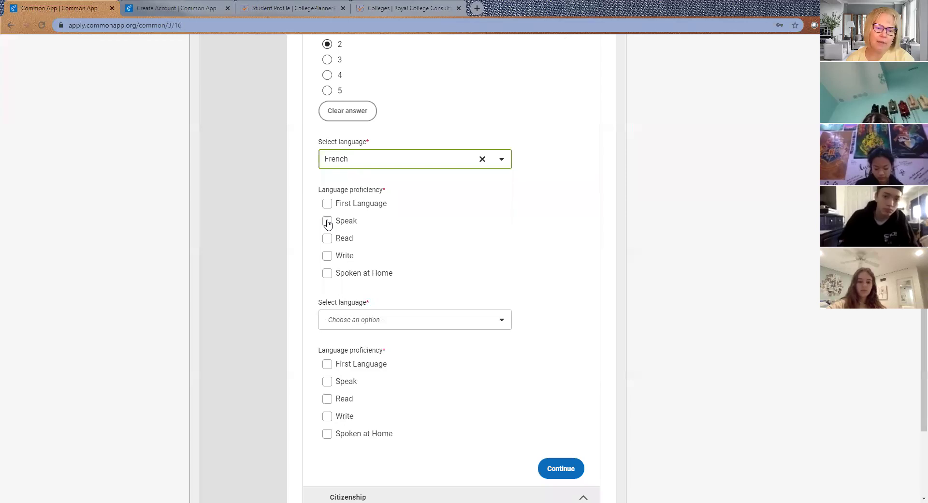
Mark French as a language you speak, read and write.
{"action": "left_click", "coordinate": [328, 222]}
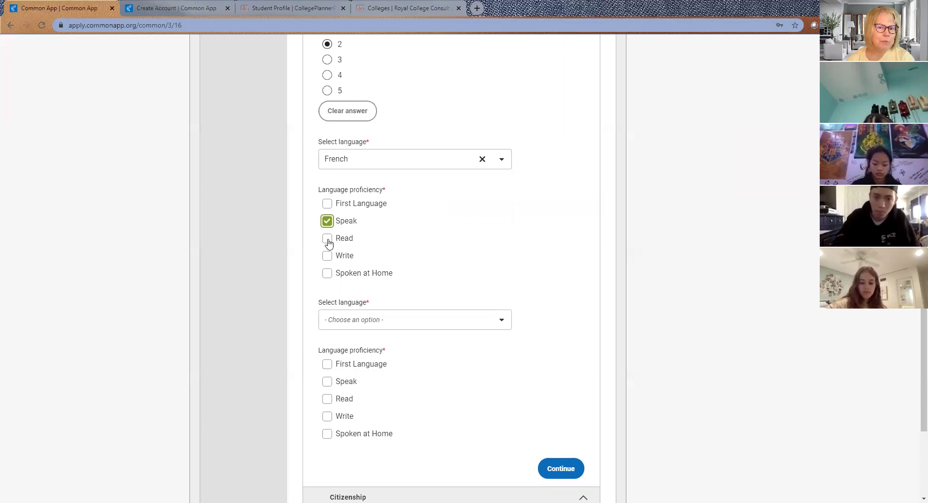
{"action": "left_click", "coordinate": [328, 240]}
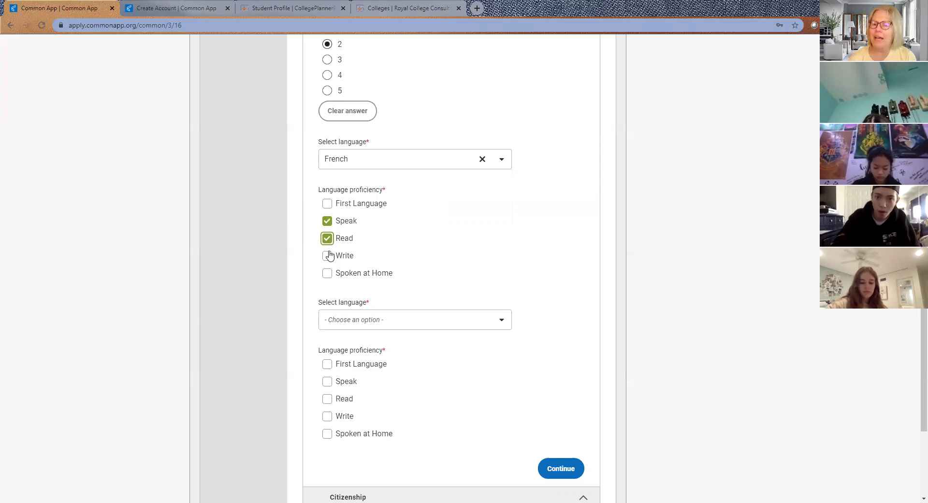
{"action": "left_click", "coordinate": [328, 255]}
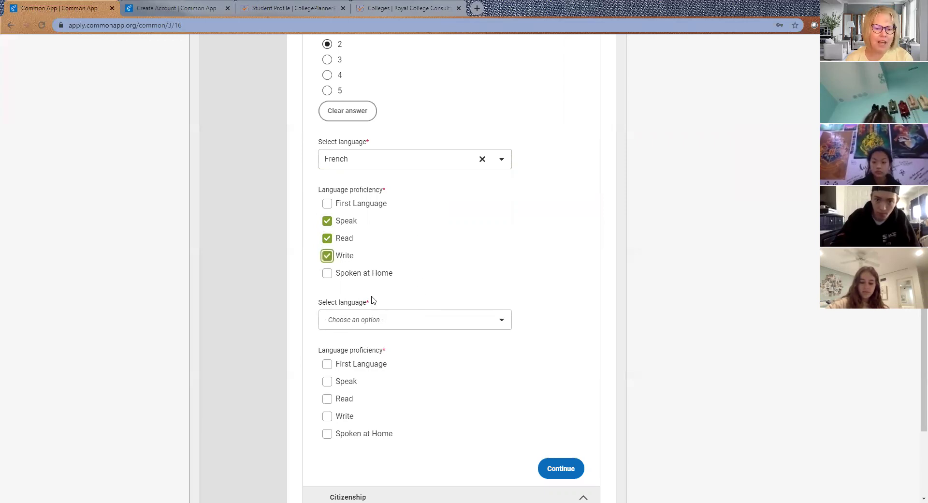
{"action": "left_click", "coordinate": [503, 161]}
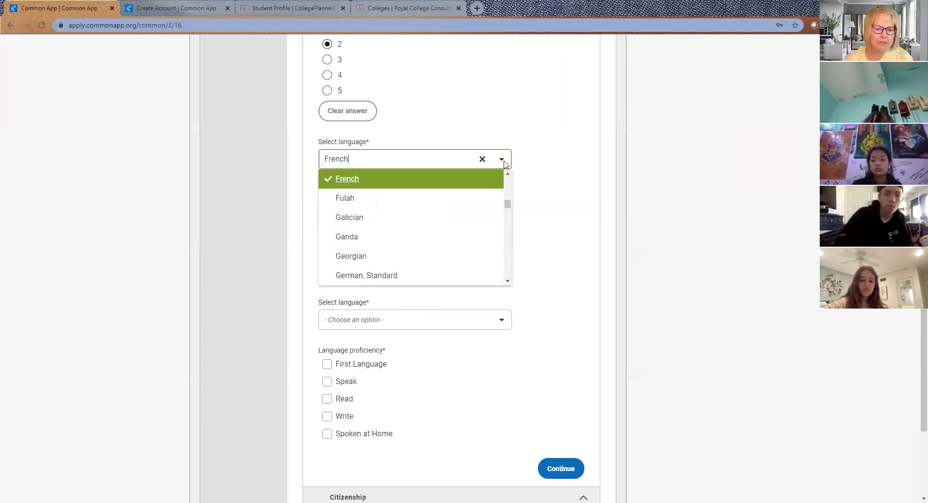
Switch the first language to German, Standard, spoken at home, keeping speak, read and write checked.
{"action": "scroll", "coordinate": [430, 226], "scroll_direction": "up", "scroll_amount": 6}
{"action": "scroll", "coordinate": [430, 227], "scroll_direction": "down", "scroll_amount": 10}
{"action": "scroll", "coordinate": [431, 226], "scroll_direction": "up", "scroll_amount": 2}
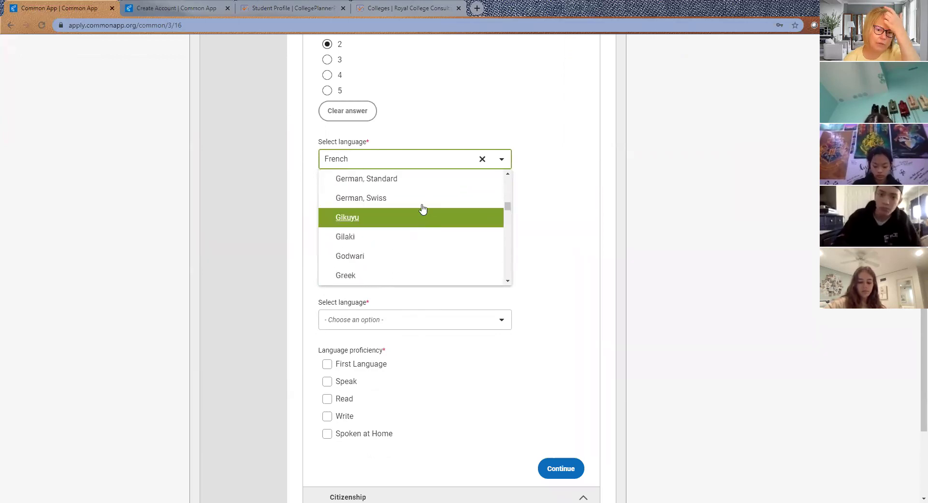
{"action": "left_click", "coordinate": [385, 177]}
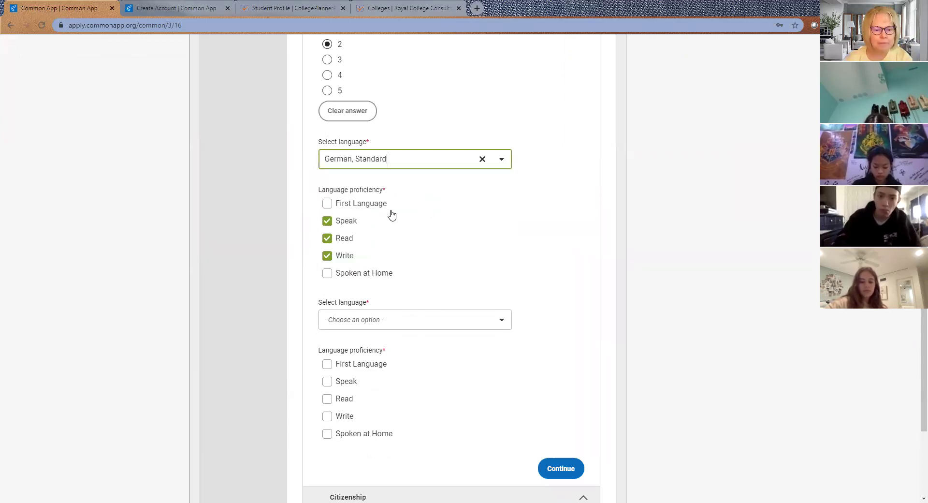
{"action": "left_click", "coordinate": [328, 273]}
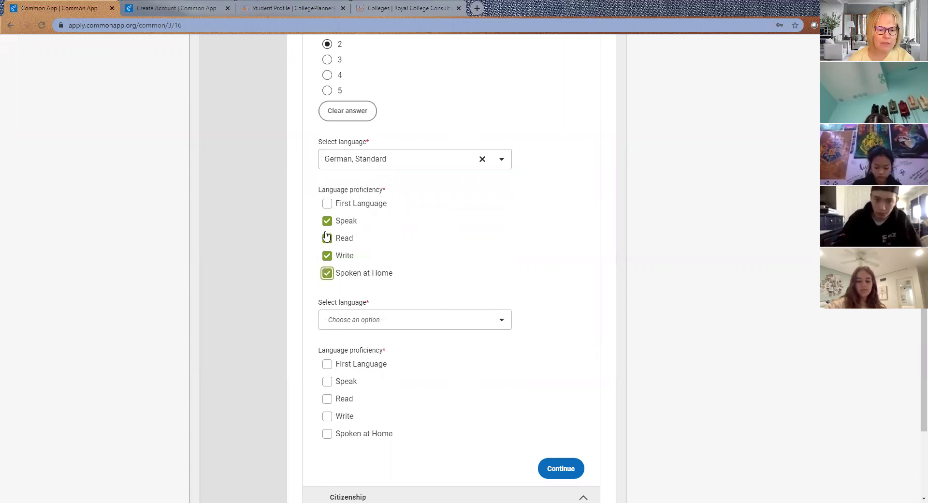
{"action": "left_click", "coordinate": [327, 221]}
{"action": "left_click", "coordinate": [327, 221]}
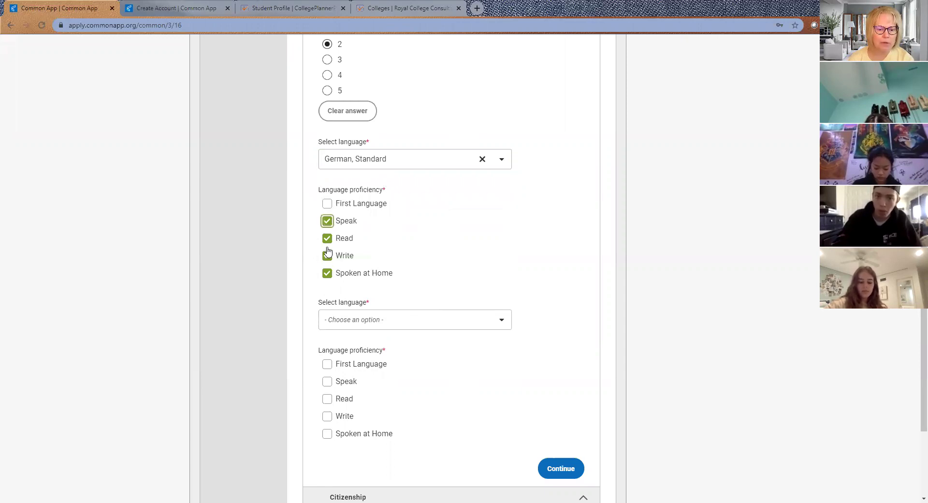
{"action": "left_click", "coordinate": [327, 256]}
{"action": "left_click", "coordinate": [327, 256]}
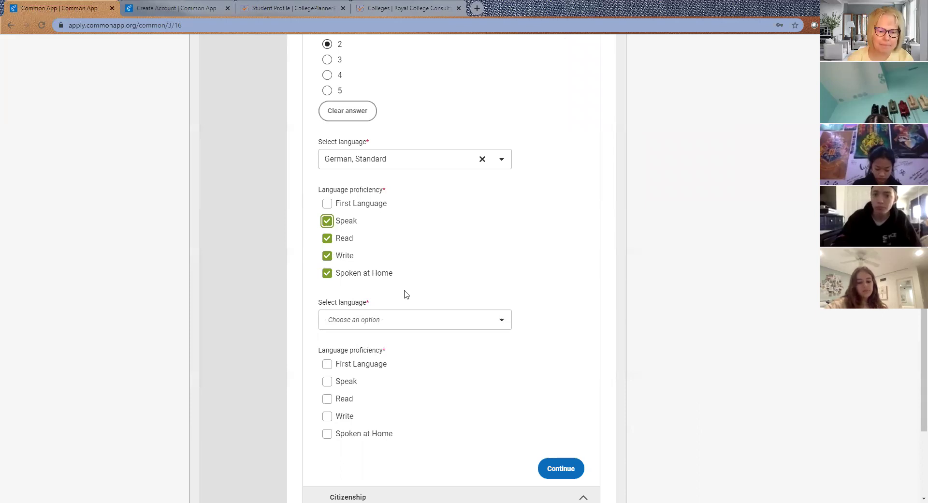
Add English as the second language, marked as a first language, and save the section.
{"action": "left_click", "coordinate": [502, 326]}
{"action": "left_click", "coordinate": [343, 340]}
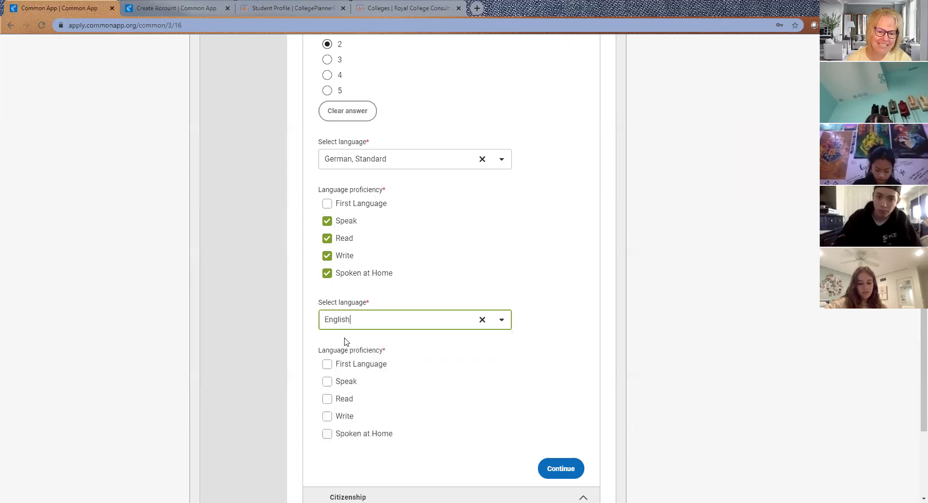
{"action": "scroll", "coordinate": [386, 357], "scroll_direction": "down", "scroll_amount": 2}
{"action": "left_click", "coordinate": [327, 269]}
{"action": "left_click", "coordinate": [566, 380]}
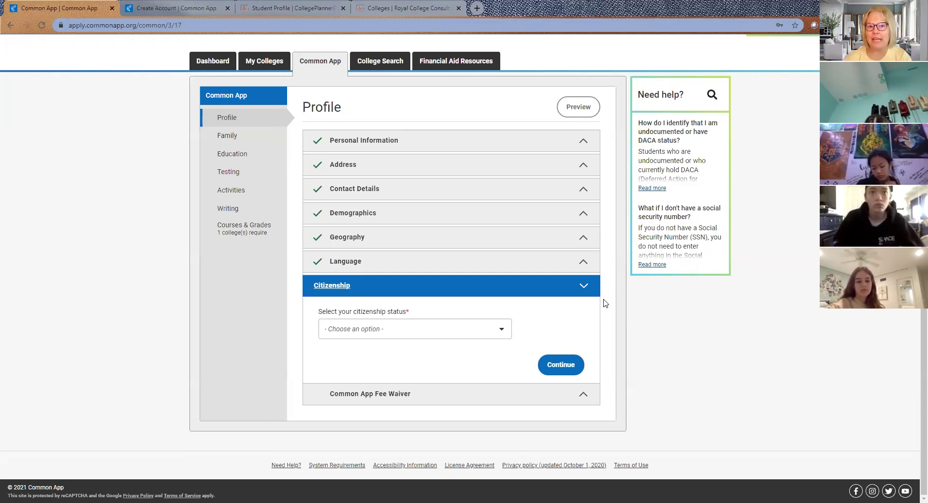
Choose U.S. Citizen or U.S. National as citizenship status, leave the SSN blank, and continue.
{"action": "left_click", "coordinate": [503, 332]}
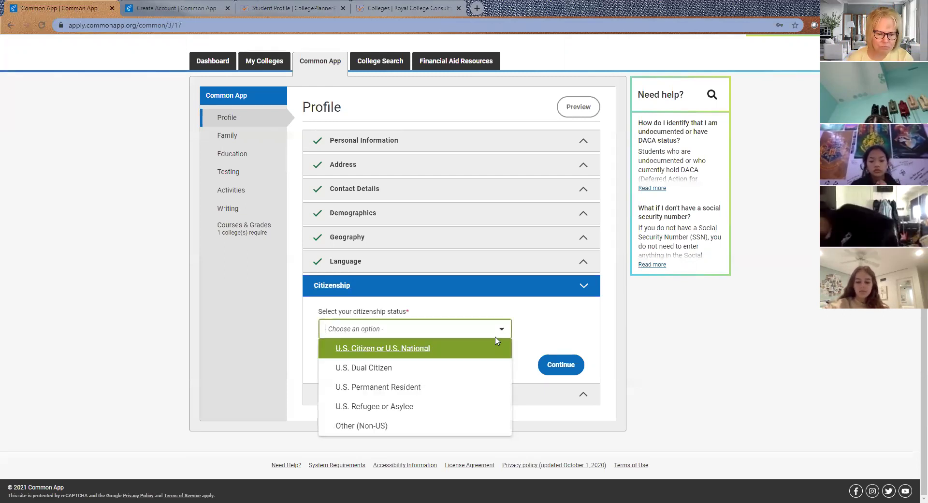
{"action": "left_click", "coordinate": [423, 352]}
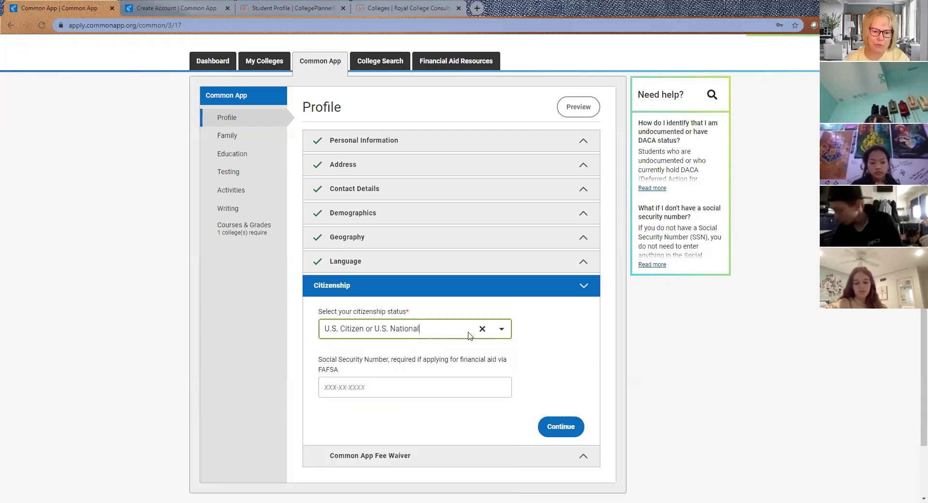
{"action": "left_click", "coordinate": [352, 386]}
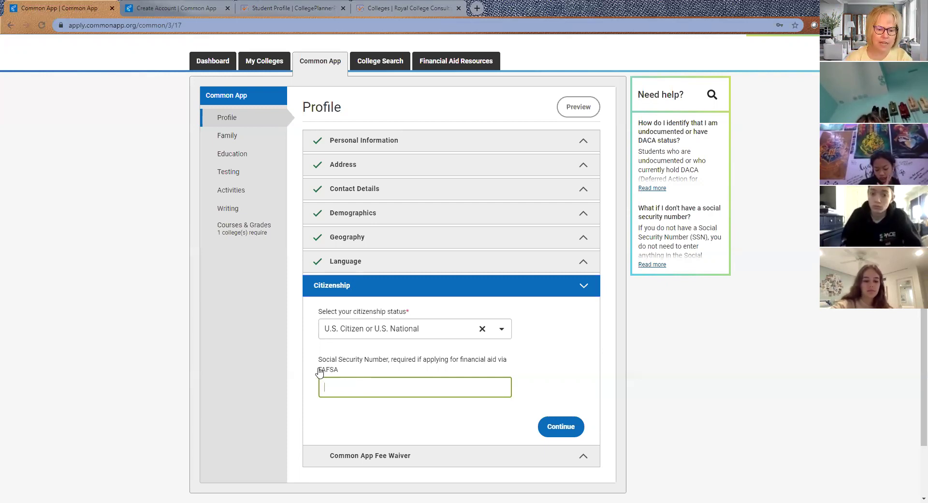
{"action": "left_click_drag", "start_coordinate": [318, 372], "coordinate": [345, 373]}
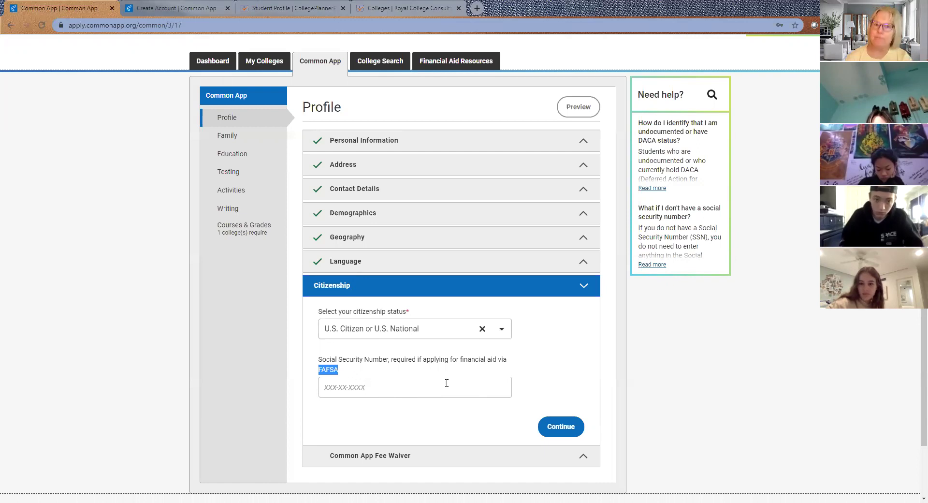
{"action": "left_click", "coordinate": [385, 363]}
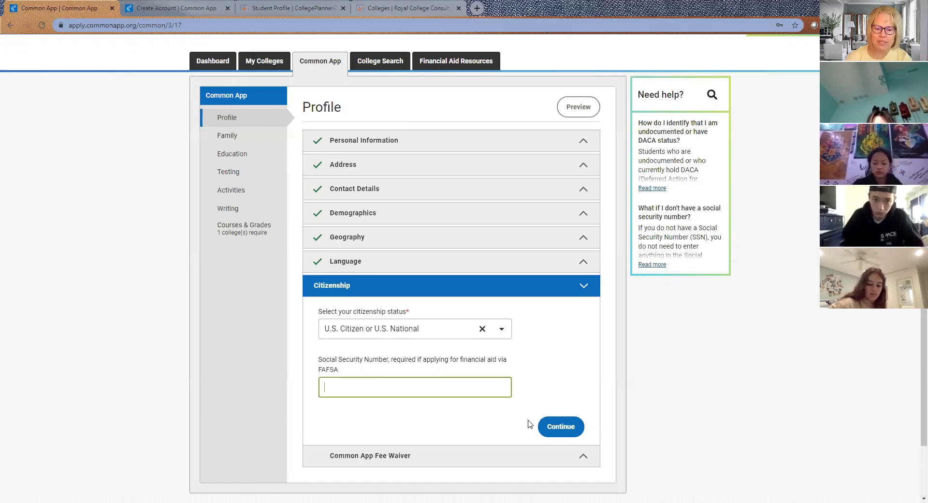
{"action": "left_click", "coordinate": [565, 427]}
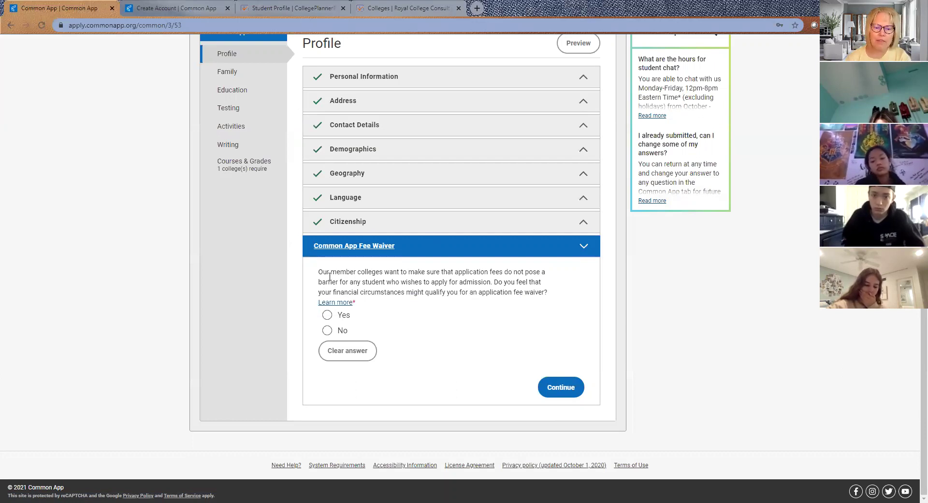
Answer No to the Common App Fee Waiver question and continue.
{"action": "left_click", "coordinate": [327, 331]}
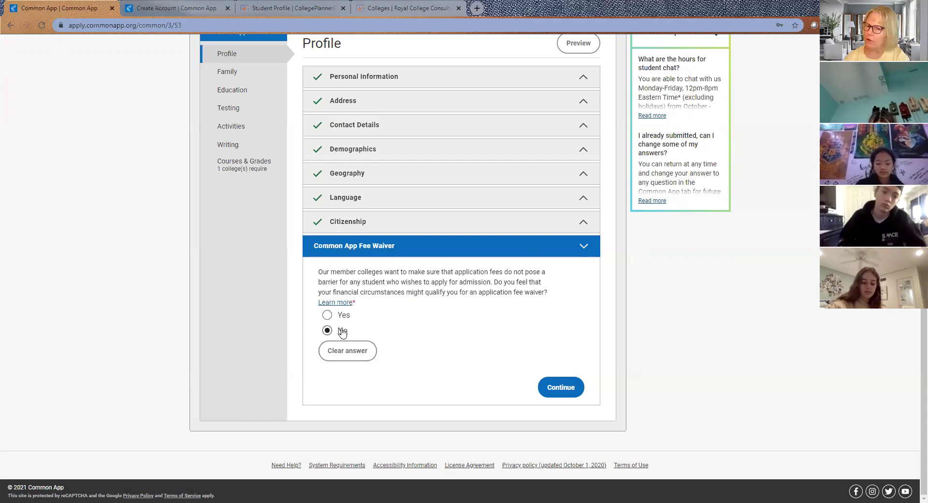
{"action": "left_click", "coordinate": [562, 386]}
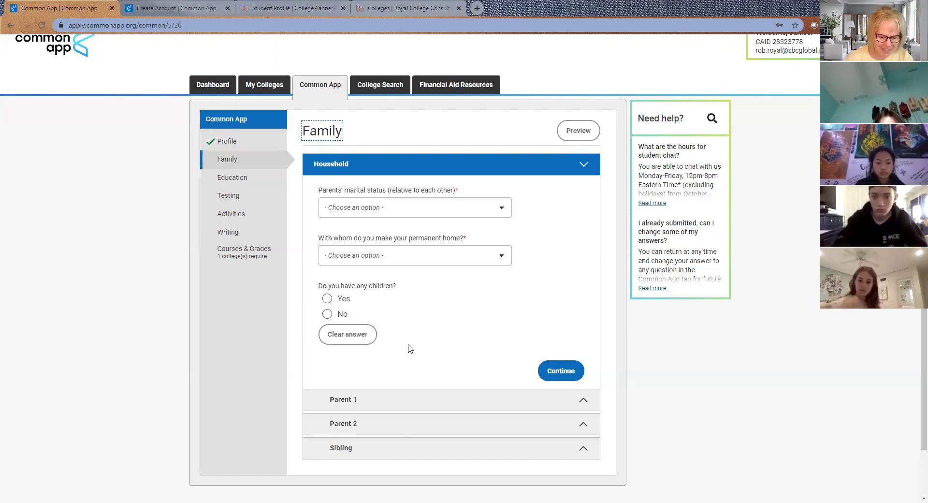
Set parents' marital status to Married, permanent home to Both Parents, no children, and save.
{"action": "left_click", "coordinate": [503, 209]}
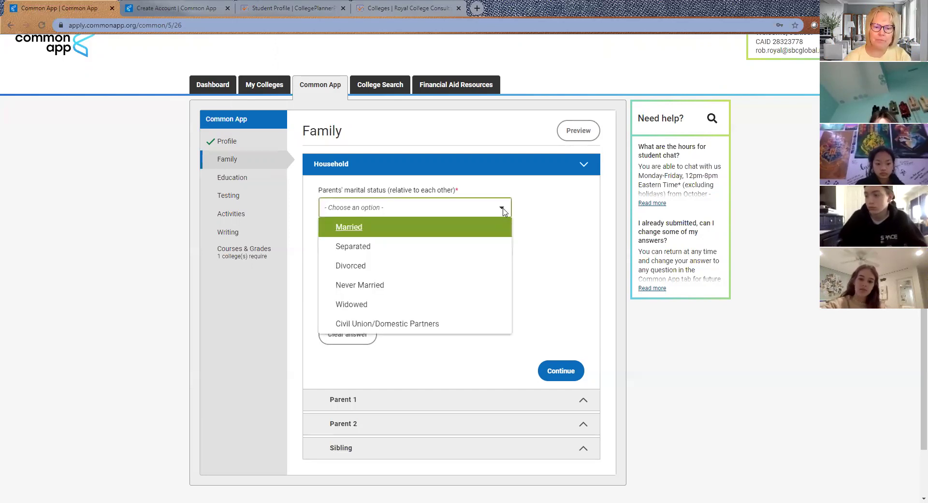
{"action": "left_click", "coordinate": [363, 227]}
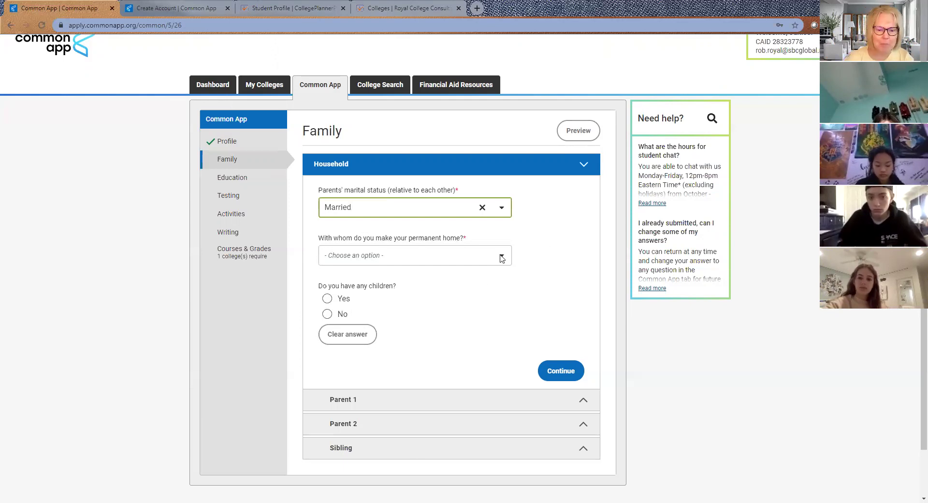
{"action": "left_click", "coordinate": [502, 257]}
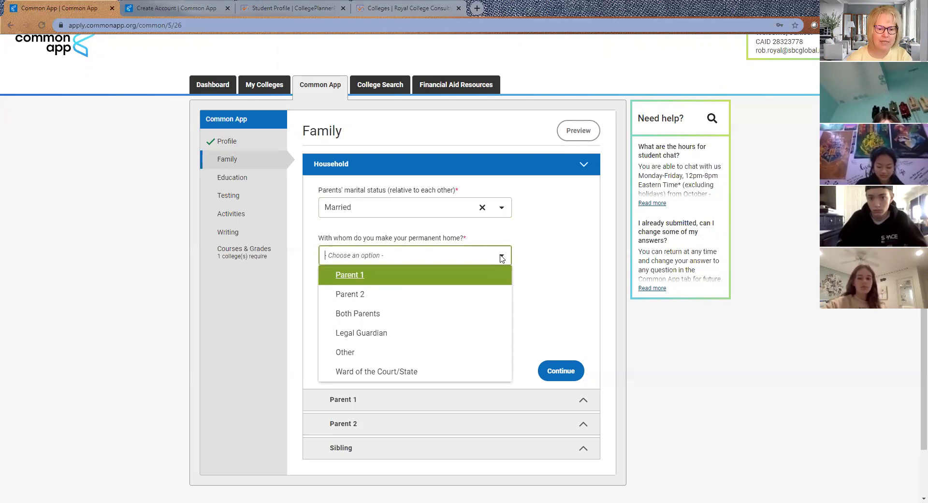
{"action": "left_click", "coordinate": [359, 315]}
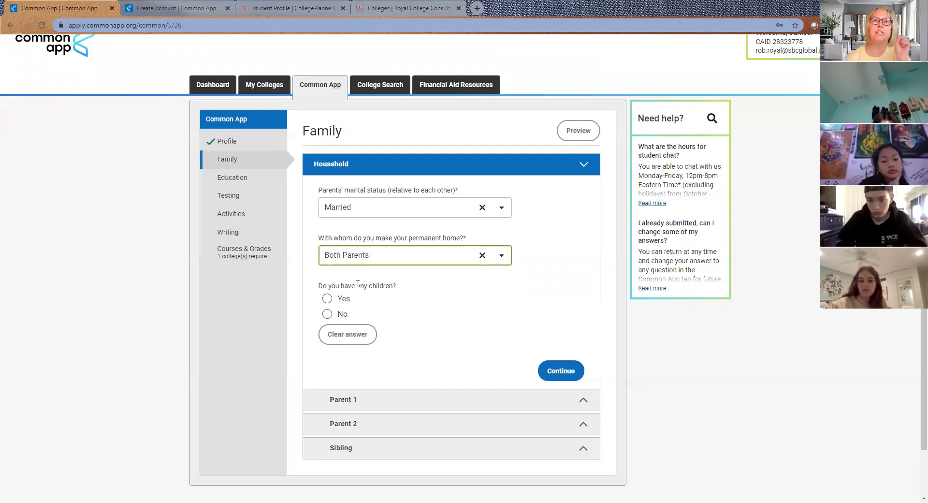
{"action": "left_click", "coordinate": [326, 314]}
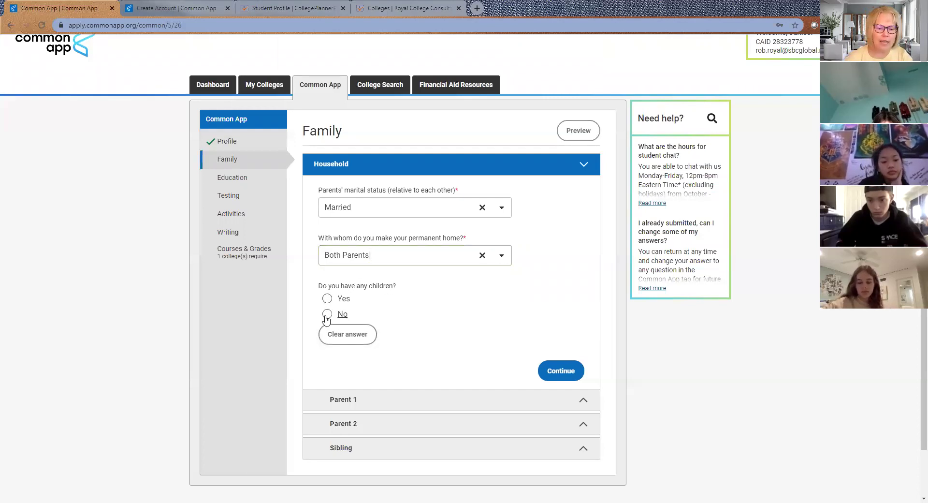
{"action": "left_click", "coordinate": [553, 373]}
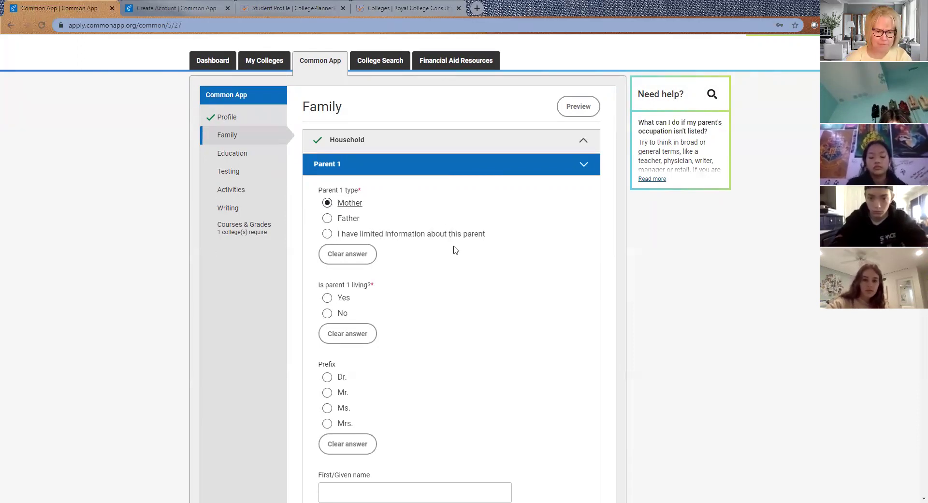
Mark Parent 1 as living with the prefix Mrs.
{"action": "scroll", "coordinate": [481, 250], "scroll_direction": "down", "scroll_amount": 1}
{"action": "scroll", "coordinate": [481, 251], "scroll_direction": "down", "scroll_amount": 2}
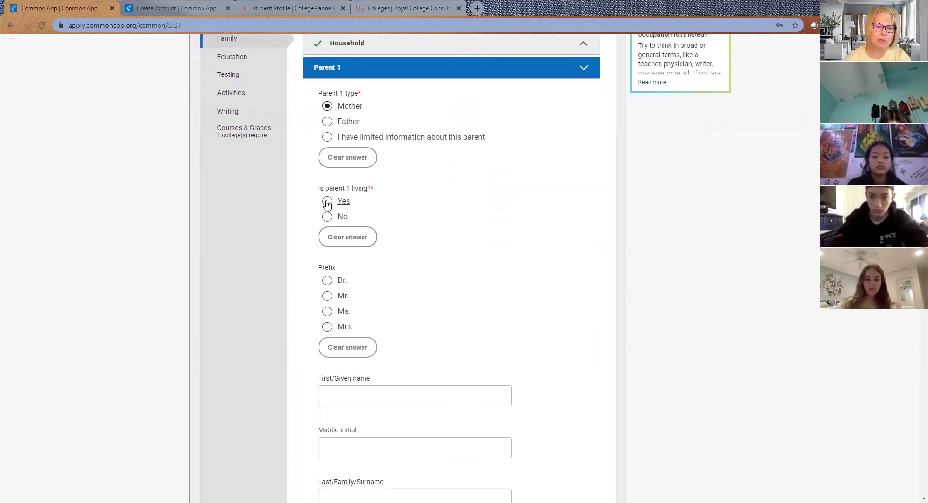
{"action": "left_click", "coordinate": [328, 202]}
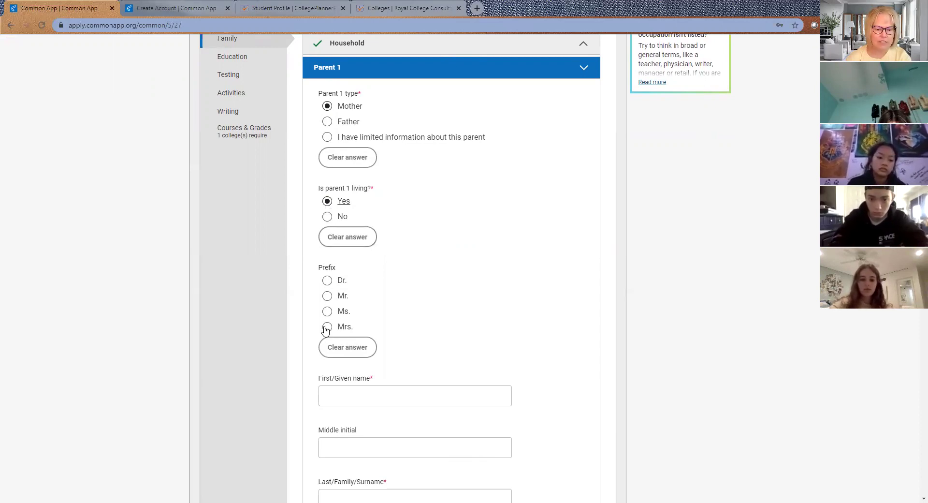
{"action": "left_click", "coordinate": [327, 330]}
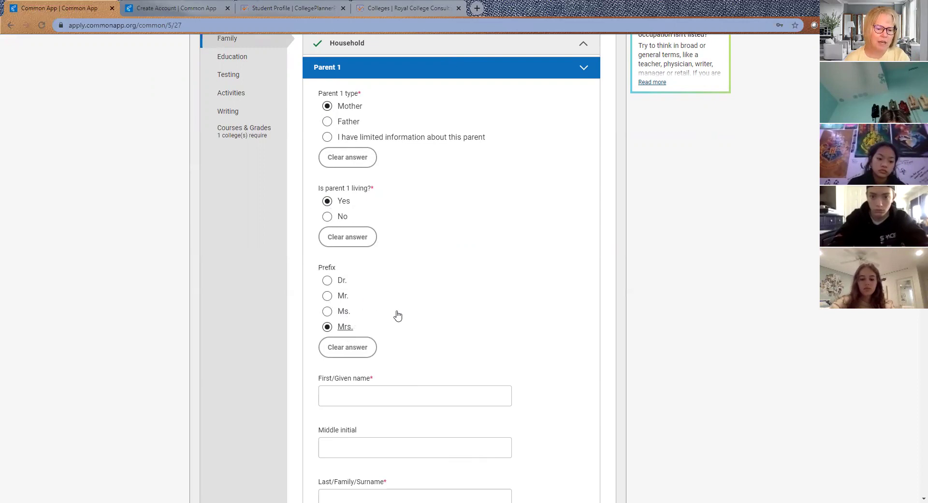
Enter Parent 1's first name, surname and former surname.
{"action": "scroll", "coordinate": [366, 302], "scroll_direction": "down", "scroll_amount": 3}
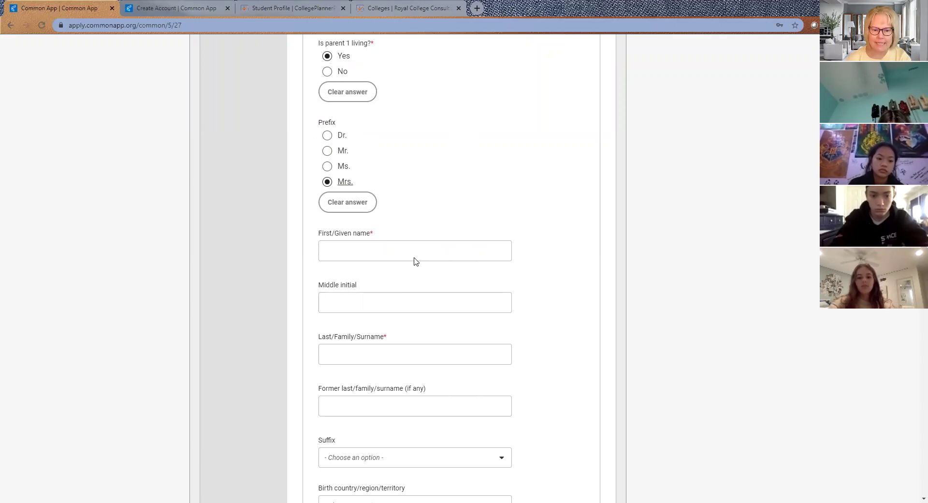
{"action": "left_click", "coordinate": [375, 251]}
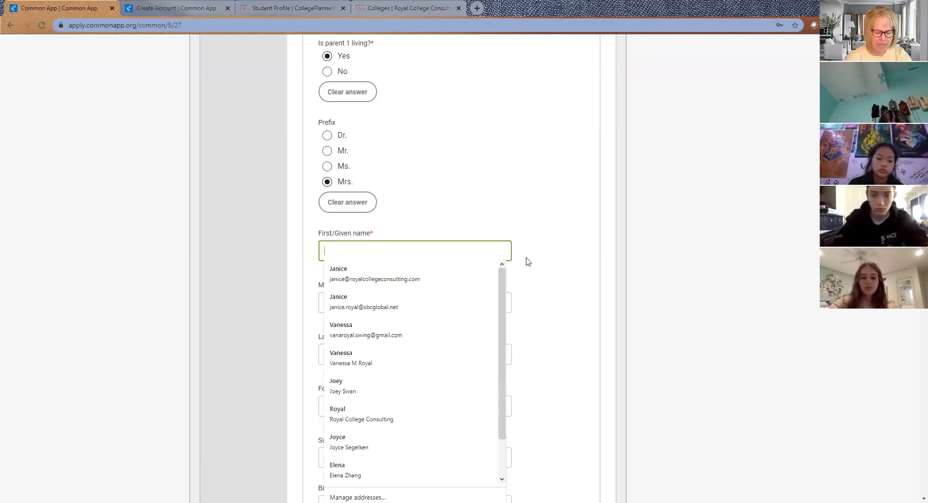
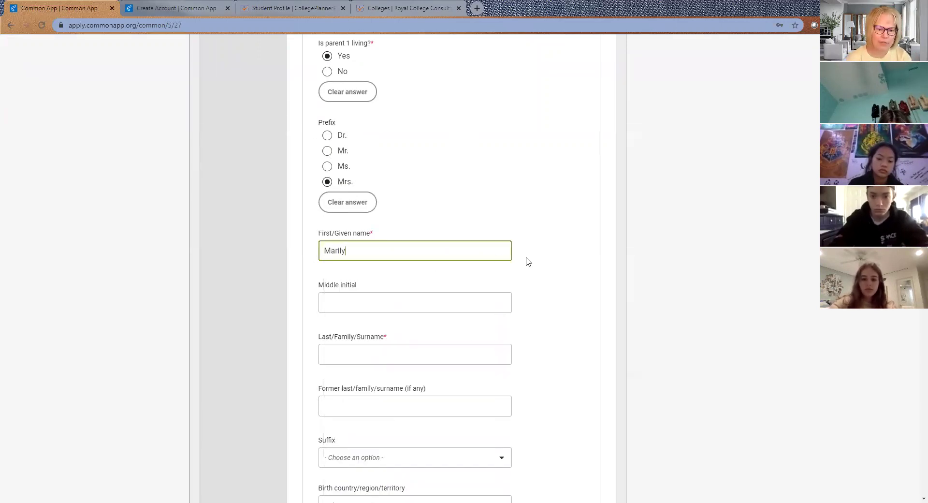
{"action": "left_click", "coordinate": [356, 302]}
{"action": "left_click", "coordinate": [366, 355]}
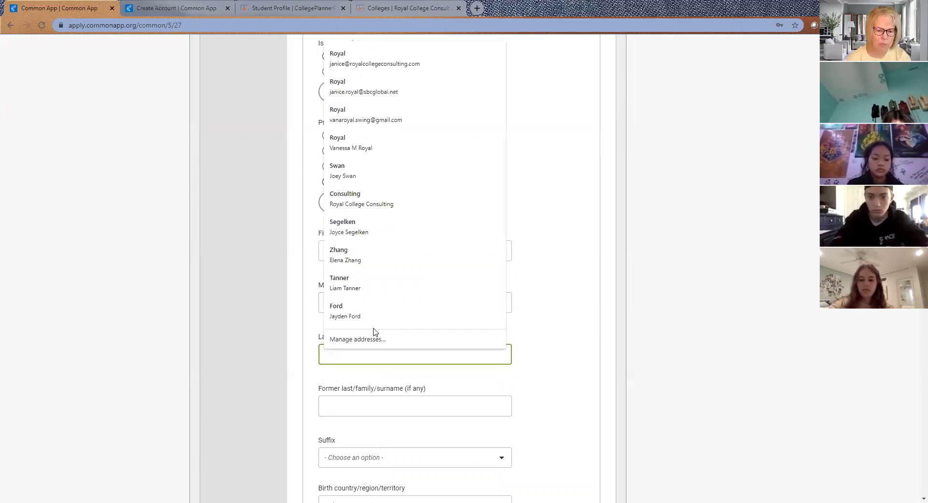
{"action": "type", "text": "Flo"}
{"action": "key", "text": "BackSpace"}
{"action": "key", "text": "BackSpace"}
{"action": "key", "text": "BackSpace"}
{"action": "key", "text": "BackSpace"}
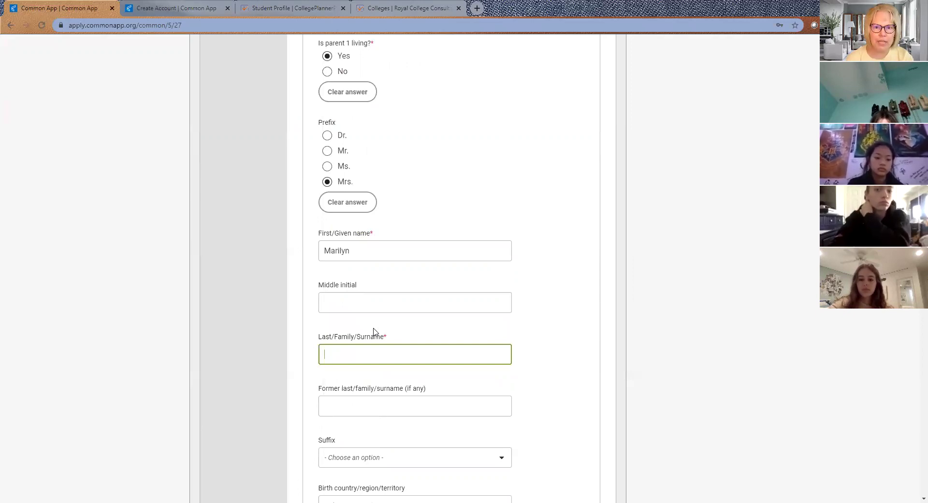
{"action": "key", "text": "Down"}
{"action": "key", "text": "Escape"}
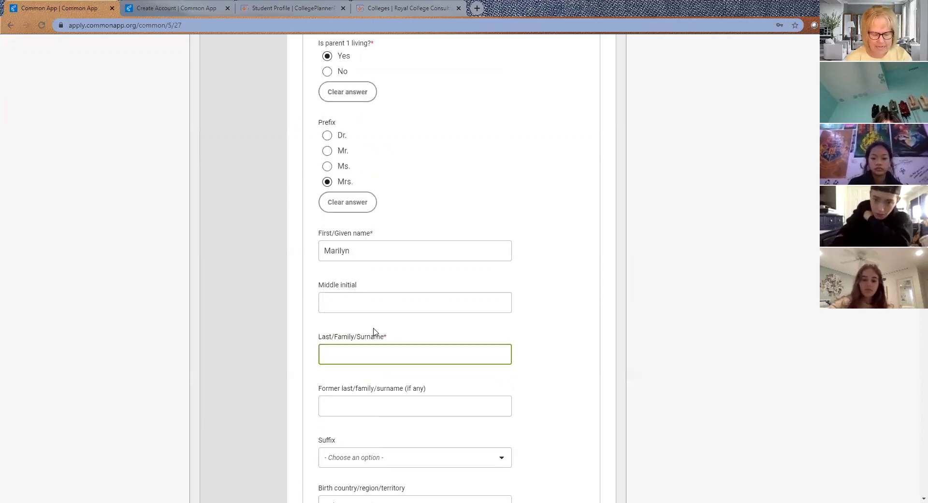
{"action": "type", "text": "Ro"}
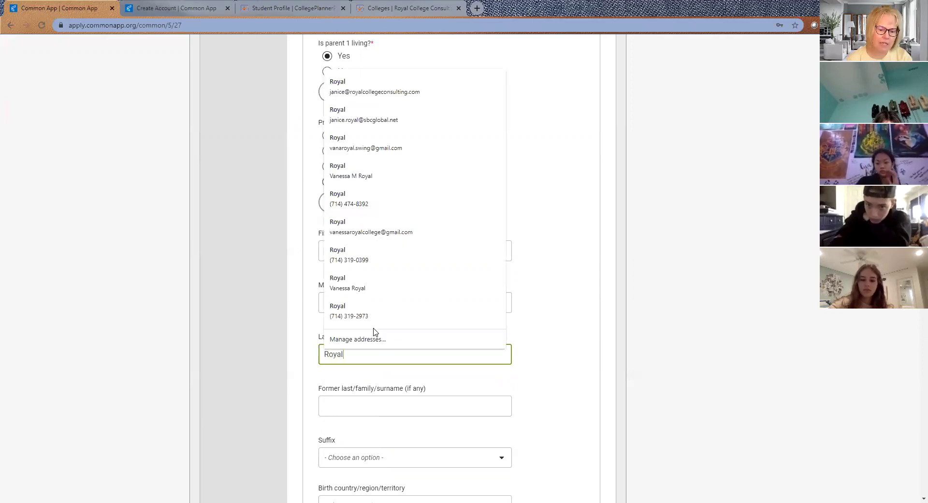
{"action": "key", "text": "Escape"}
{"action": "left_click", "coordinate": [385, 406]}
{"action": "scroll", "coordinate": [421, 324], "scroll_direction": "down", "scroll_amount": 2}
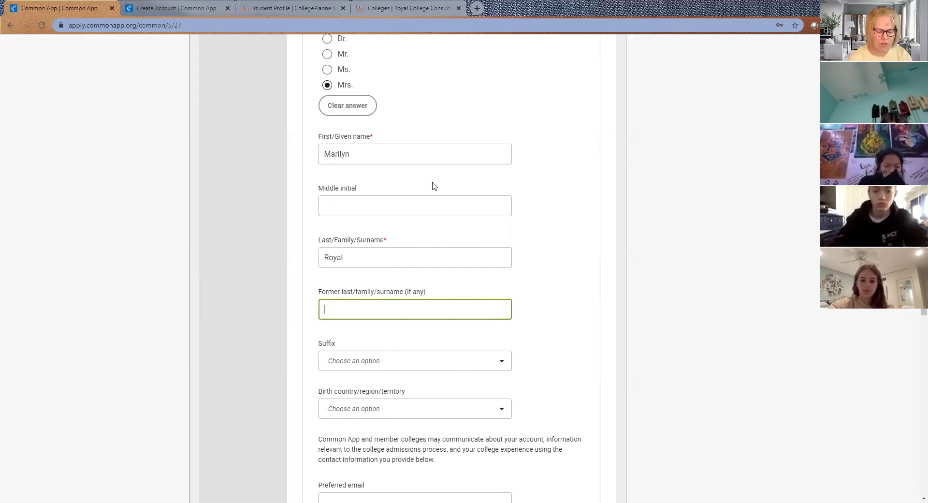
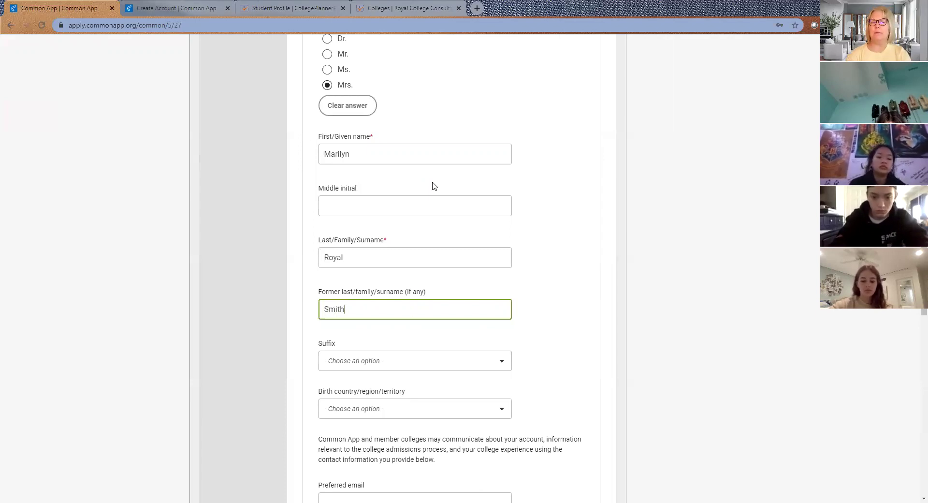
Leave the suffix blank, set birth country to United States of America, and prefer mobile phone.
{"action": "scroll", "coordinate": [429, 284], "scroll_direction": "down", "scroll_amount": 2}
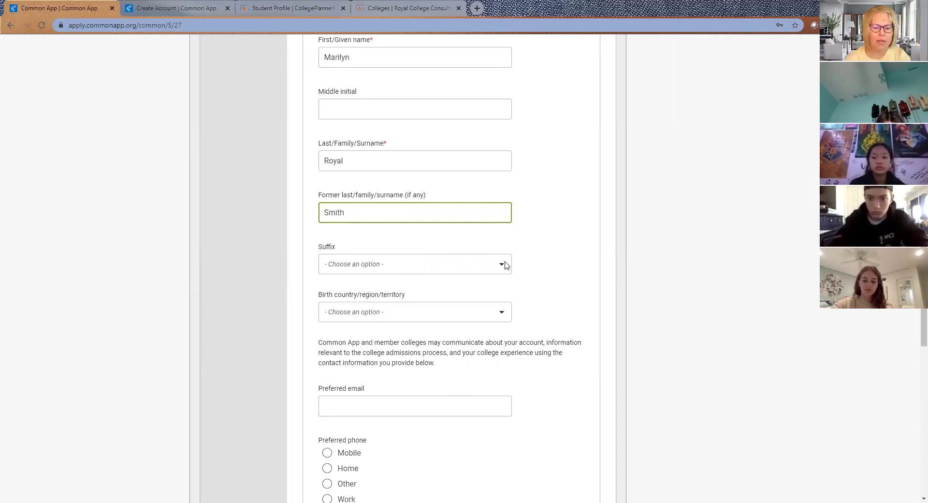
{"action": "left_click", "coordinate": [503, 265]}
{"action": "left_click", "coordinate": [557, 243]}
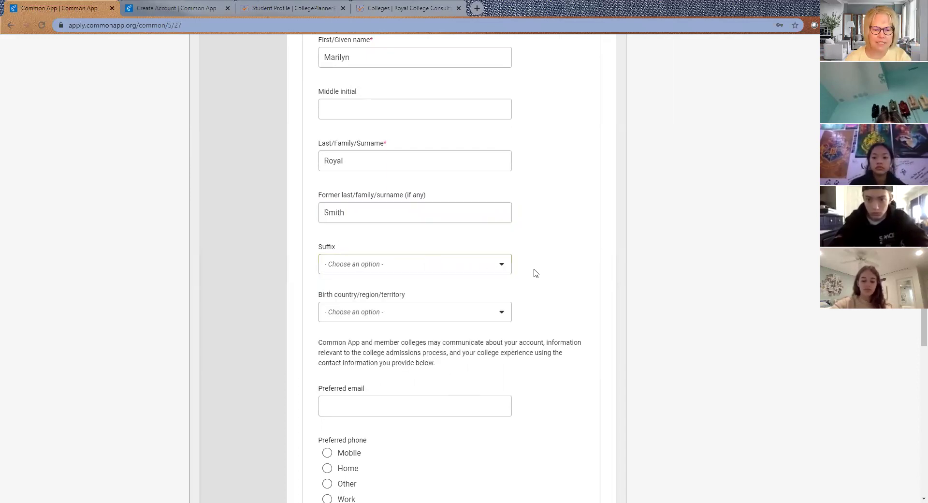
{"action": "scroll", "coordinate": [533, 271], "scroll_direction": "down", "scroll_amount": 2}
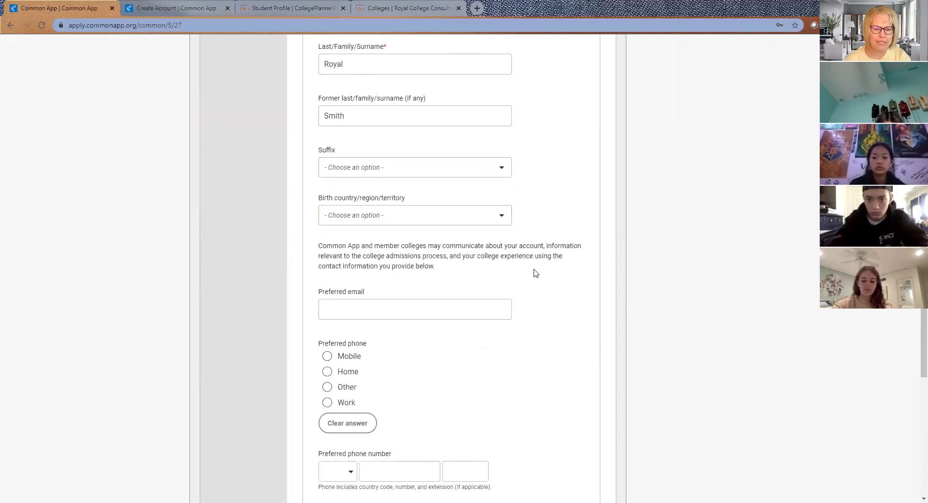
{"action": "left_click", "coordinate": [507, 220]}
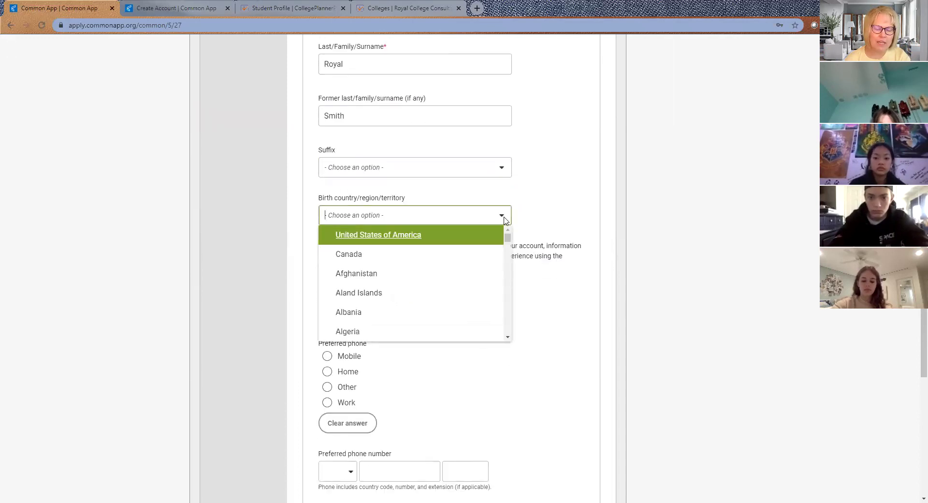
{"action": "left_click", "coordinate": [418, 235]}
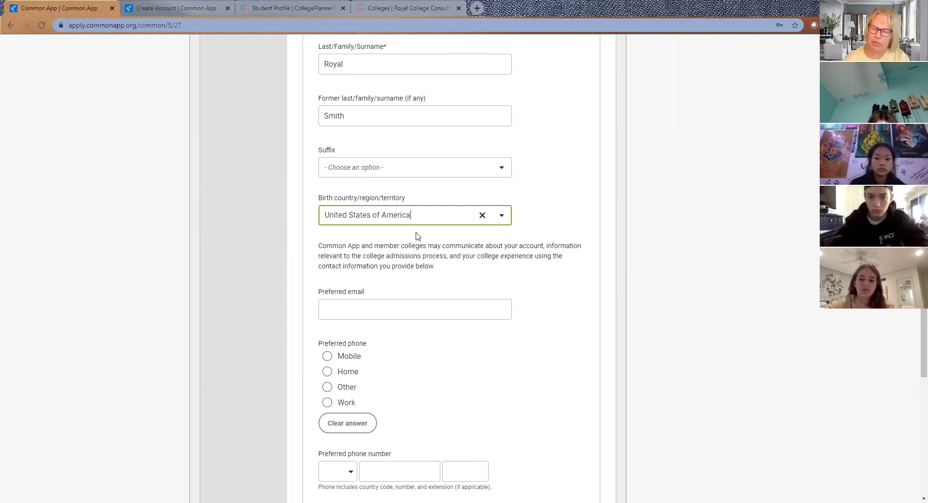
{"action": "left_click", "coordinate": [330, 304]}
{"action": "left_click", "coordinate": [470, 356]}
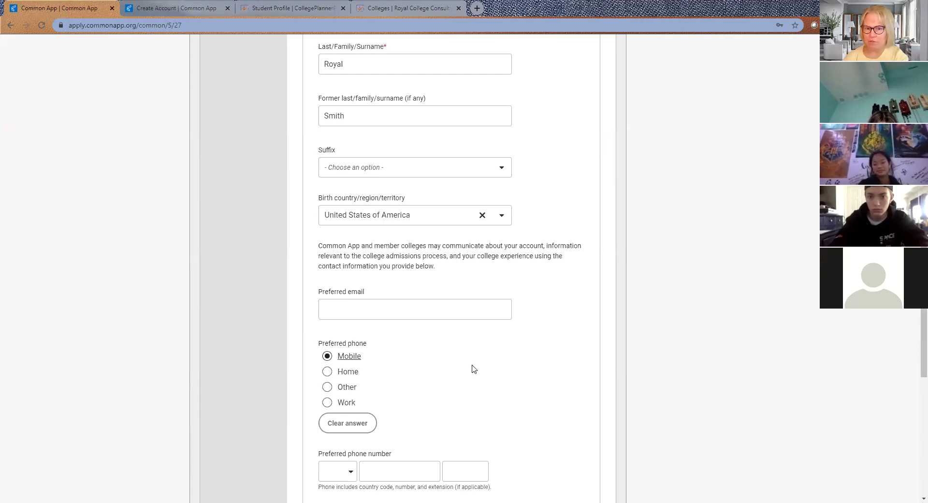
Choose 'the same as my home address' for Parent 1's address.
{"action": "scroll", "coordinate": [430, 358], "scroll_direction": "down", "scroll_amount": 2}
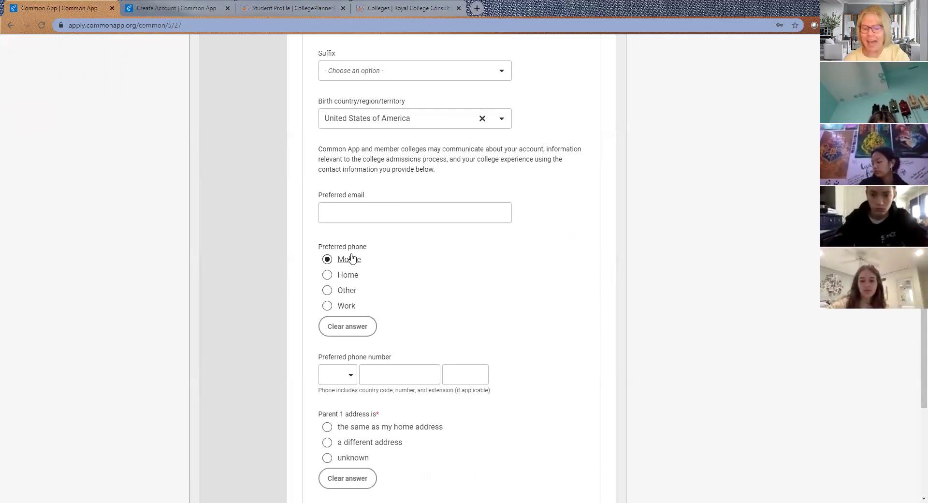
{"action": "scroll", "coordinate": [421, 294], "scroll_direction": "down", "scroll_amount": 2}
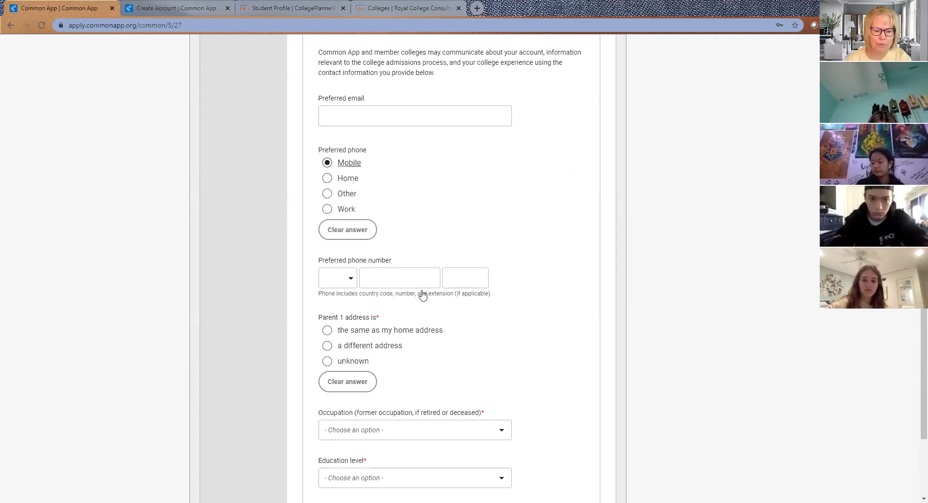
{"action": "scroll", "coordinate": [543, 255], "scroll_direction": "down", "scroll_amount": 2}
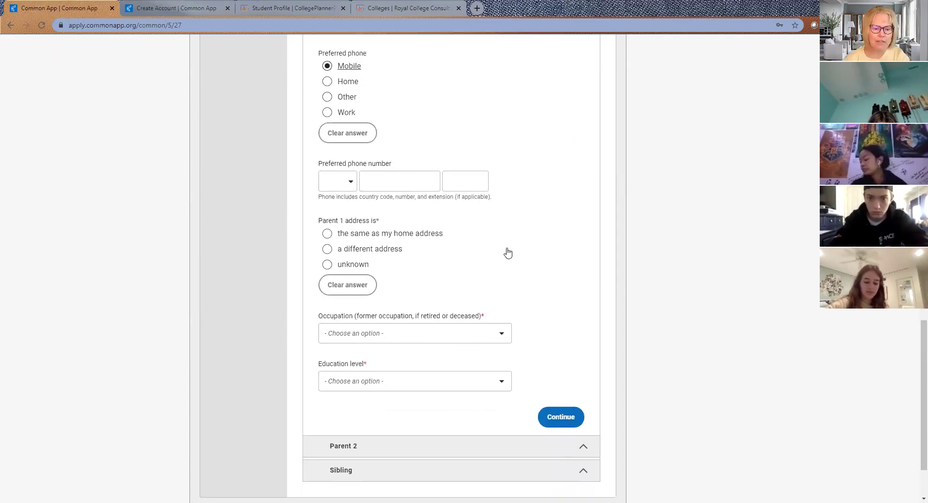
{"action": "left_click", "coordinate": [326, 235]}
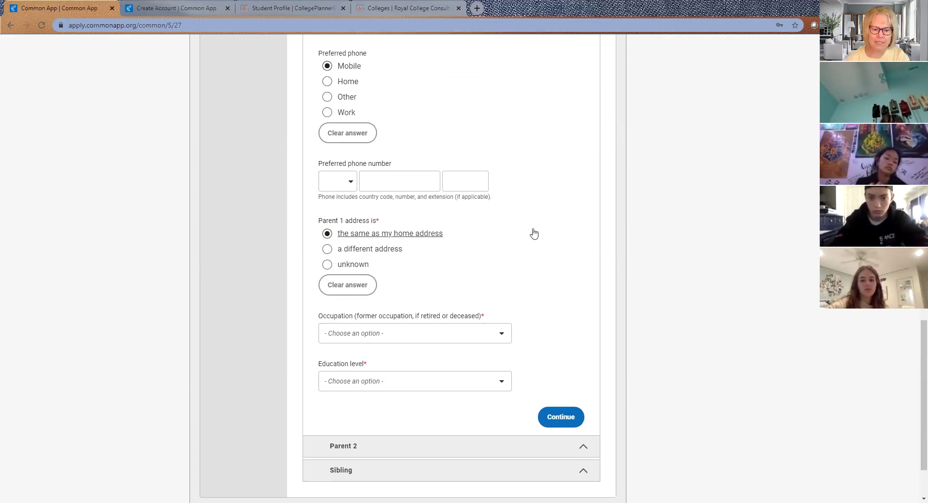
{"action": "scroll", "coordinate": [477, 235], "scroll_direction": "down", "scroll_amount": 1}
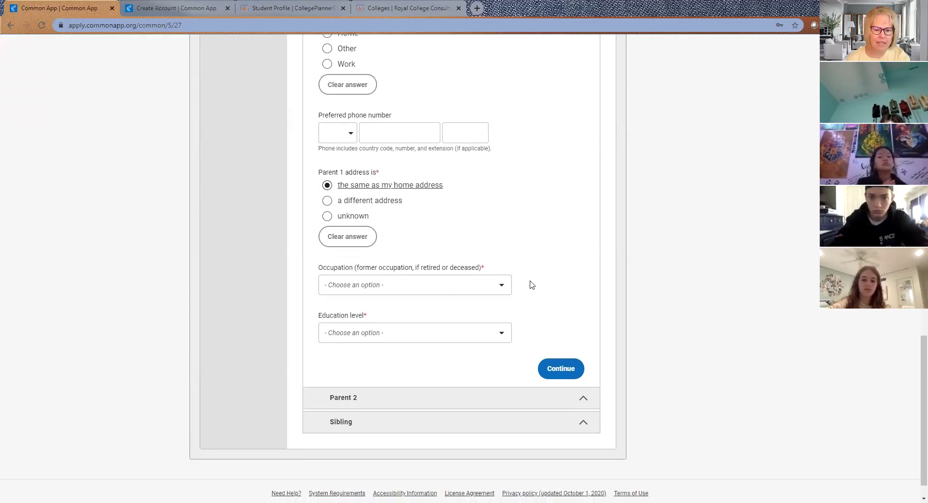
{"action": "left_click", "coordinate": [502, 286]}
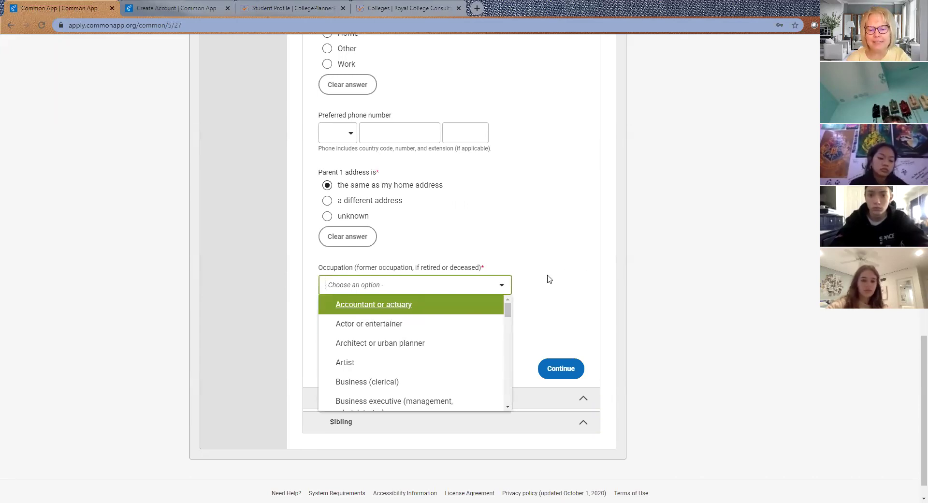
Select Homemaker (full-time) as Parent 1's occupation.
{"action": "scroll", "coordinate": [531, 285], "scroll_direction": "down", "scroll_amount": 1}
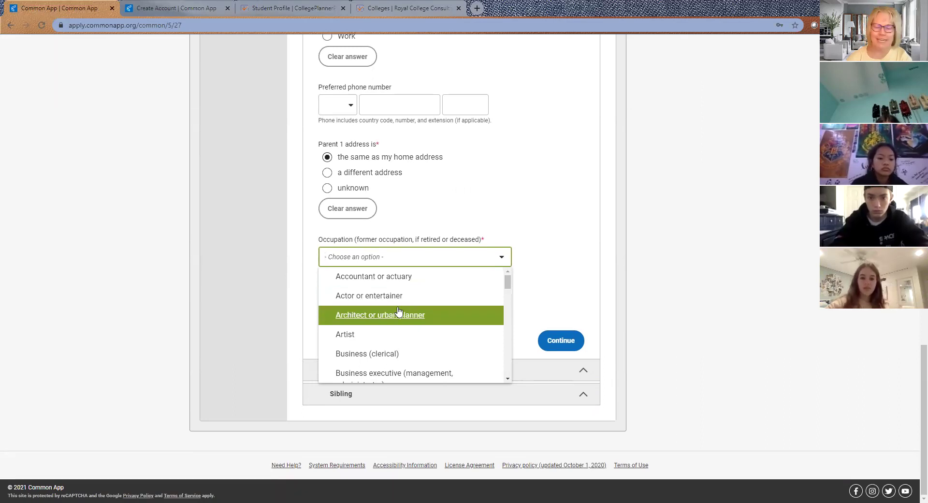
{"action": "scroll", "coordinate": [397, 309], "scroll_direction": "down", "scroll_amount": 1}
{"action": "scroll", "coordinate": [396, 309], "scroll_direction": "down", "scroll_amount": 2}
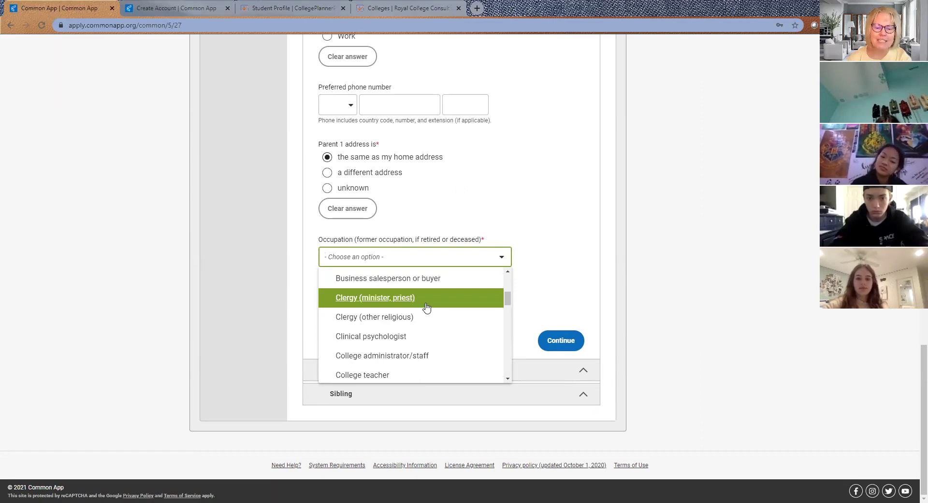
{"action": "scroll", "coordinate": [437, 318], "scroll_direction": "down", "scroll_amount": 1}
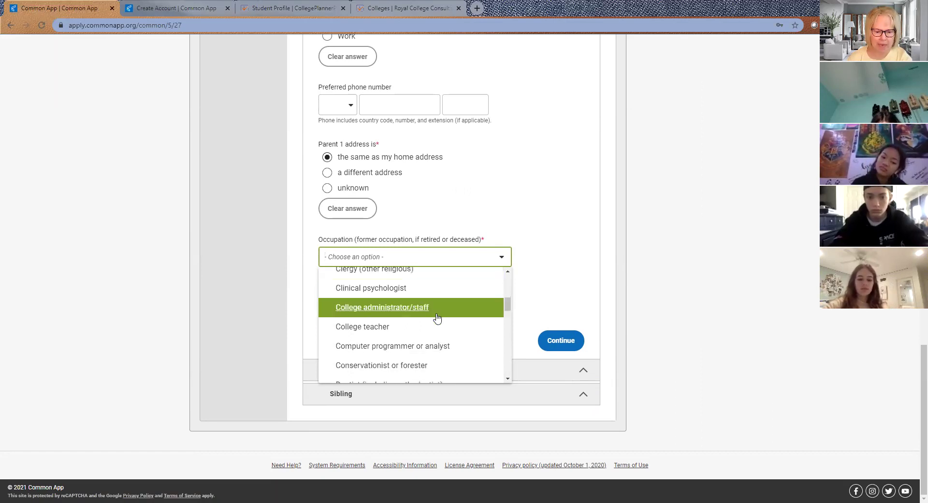
{"action": "scroll", "coordinate": [438, 318], "scroll_direction": "down", "scroll_amount": 1}
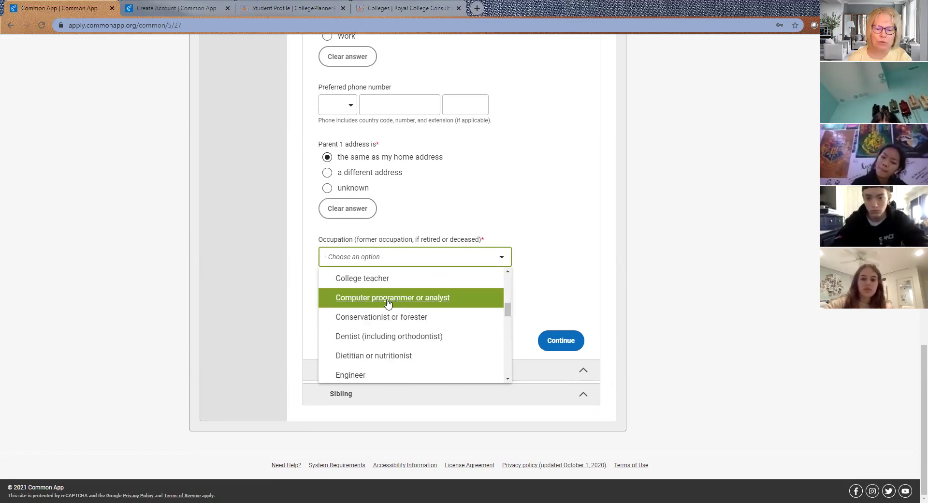
{"action": "scroll", "coordinate": [387, 305], "scroll_direction": "down", "scroll_amount": 1}
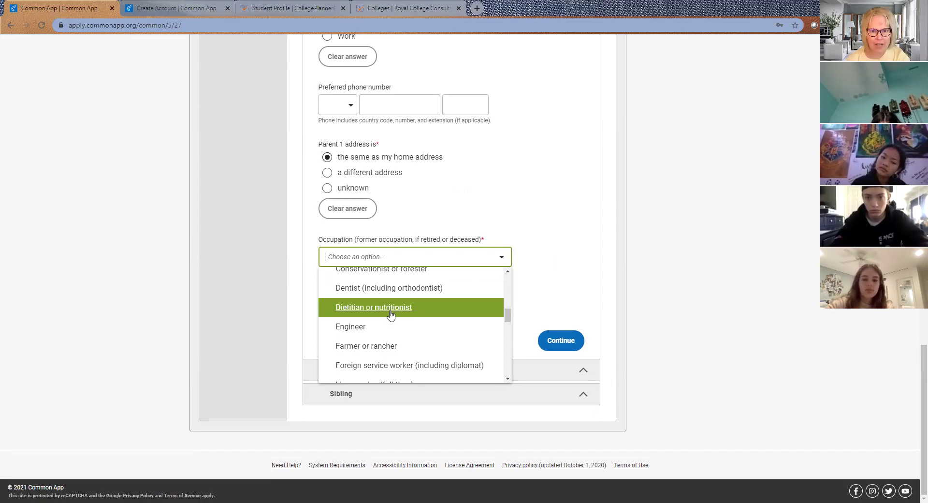
{"action": "scroll", "coordinate": [390, 313], "scroll_direction": "down", "scroll_amount": 2}
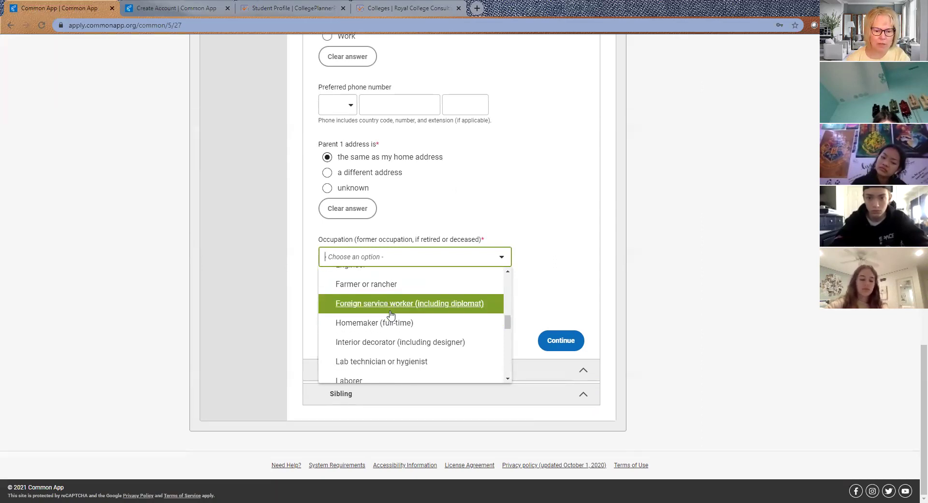
{"action": "left_click", "coordinate": [358, 292]}
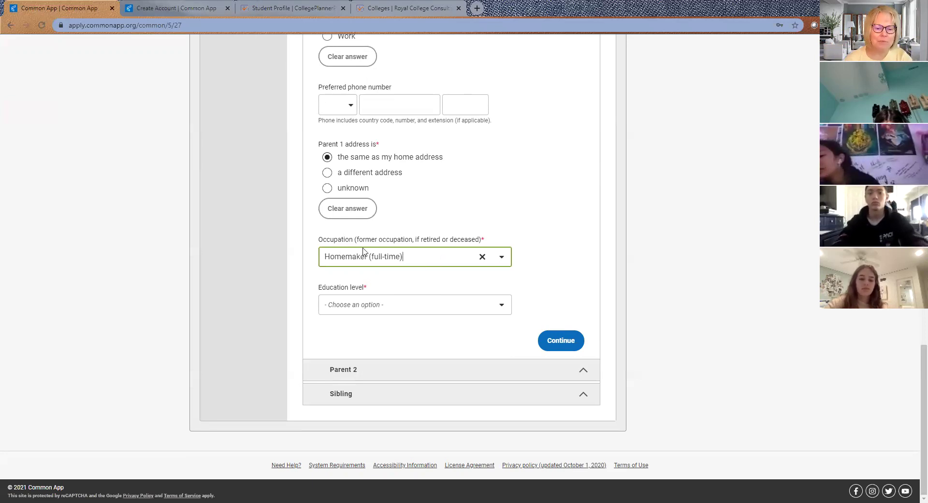
Change the occupation to Other and enter 'Bank Manager' as the occupation details.
{"action": "left_click", "coordinate": [502, 258]}
{"action": "scroll", "coordinate": [416, 308], "scroll_direction": "down", "scroll_amount": 4}
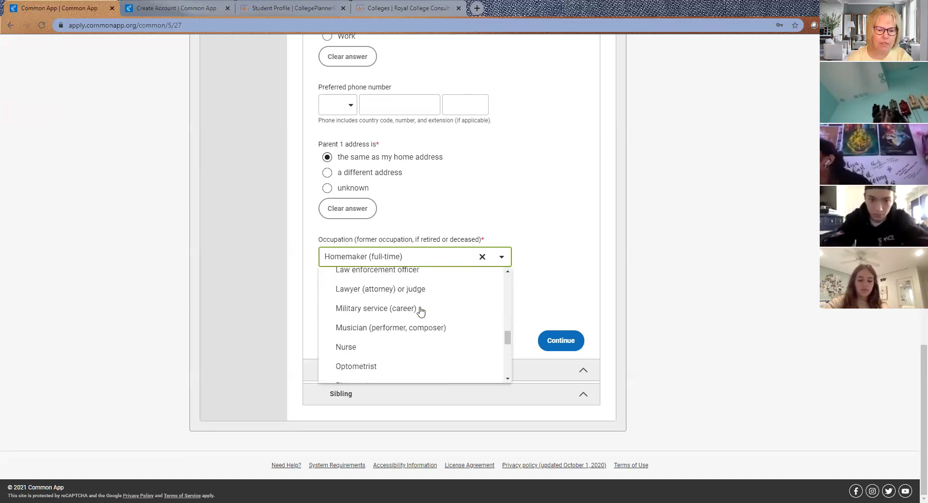
{"action": "scroll", "coordinate": [420, 311], "scroll_direction": "down", "scroll_amount": 6}
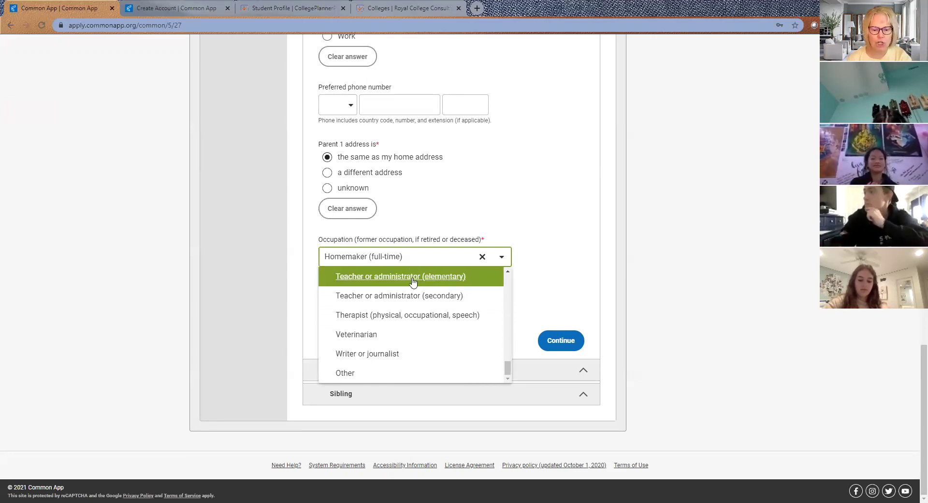
{"action": "left_click", "coordinate": [356, 377]}
{"action": "left_click", "coordinate": [369, 305]}
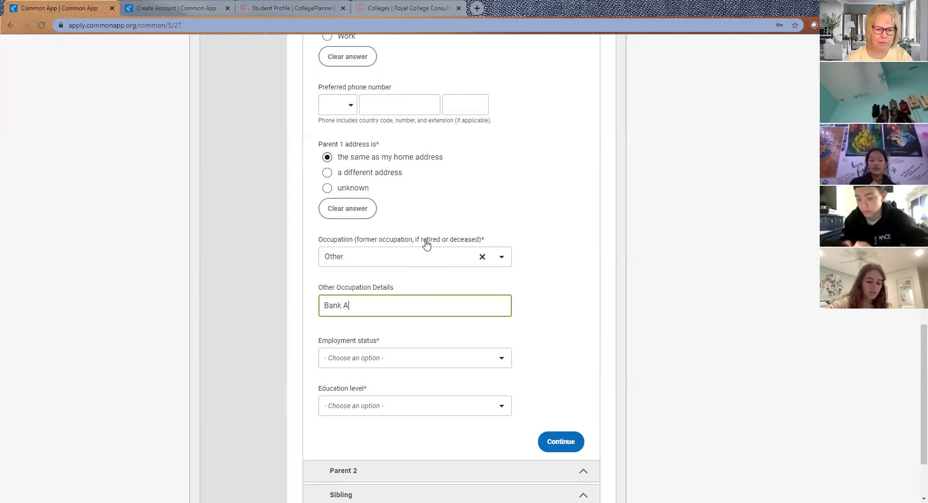
{"action": "type", "text": "anager"}
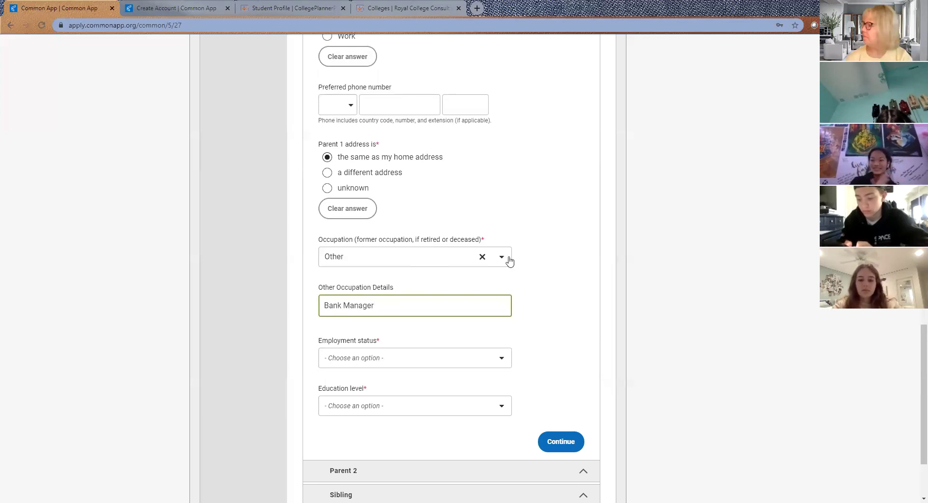
{"action": "left_click", "coordinate": [503, 365]}
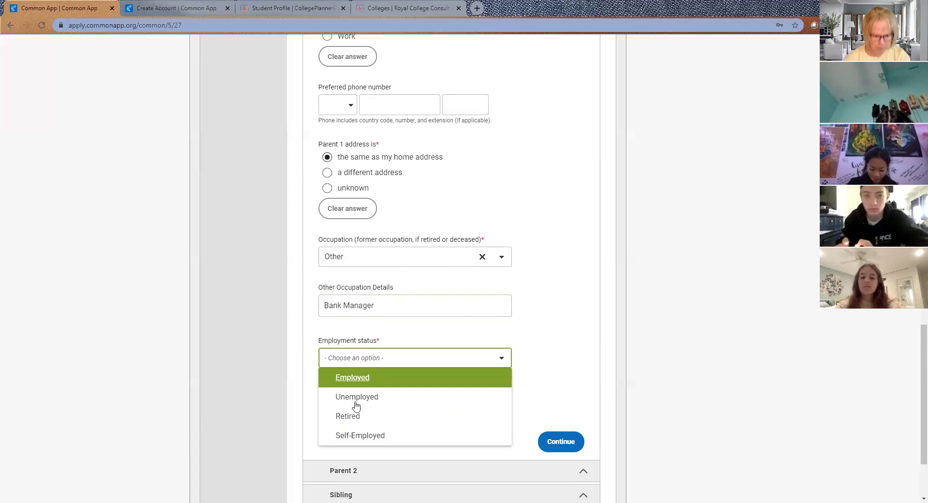
Set Parent 1's employment status to Employed with 'Manager' as the position title.
{"action": "left_click", "coordinate": [365, 377]}
{"action": "scroll", "coordinate": [508, 351], "scroll_direction": "down", "scroll_amount": 1}
{"action": "scroll", "coordinate": [508, 351], "scroll_direction": "down", "scroll_amount": 2}
{"action": "left_click", "coordinate": [438, 260]}
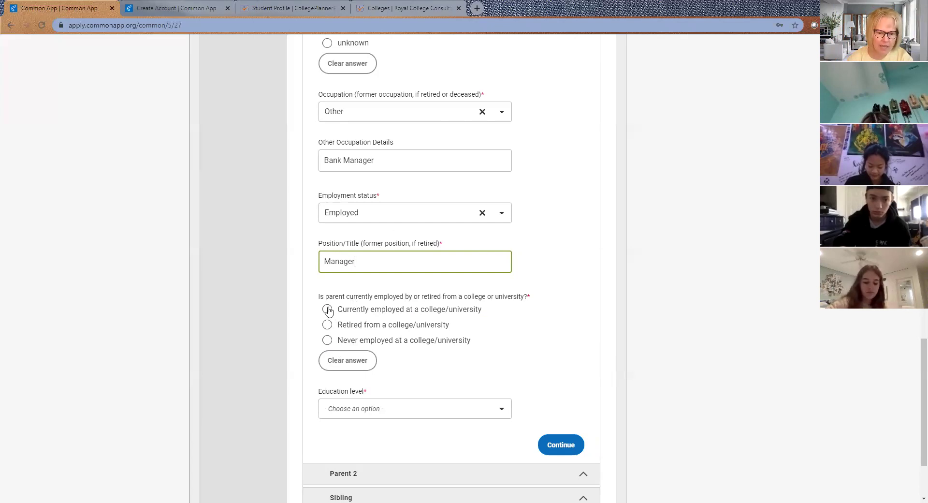
{"action": "scroll", "coordinate": [331, 311], "scroll_direction": "down", "scroll_amount": 2}
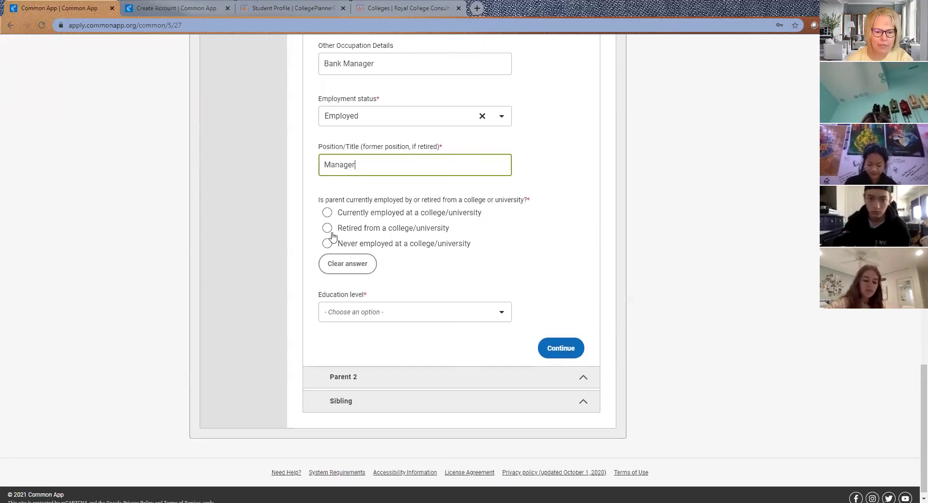
Mark Parent 1 as never employed at a college/university, with 'Bank of America' as current employer.
{"action": "left_click", "coordinate": [328, 243]}
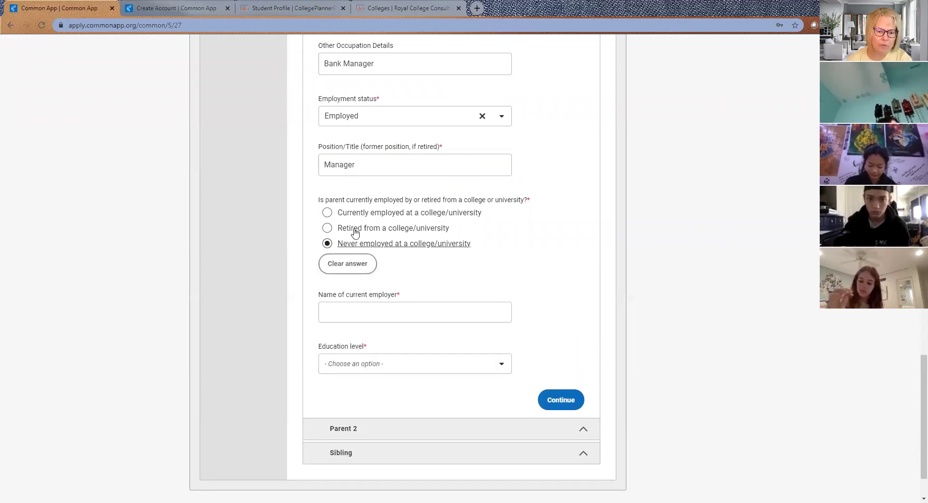
{"action": "left_click", "coordinate": [327, 213]}
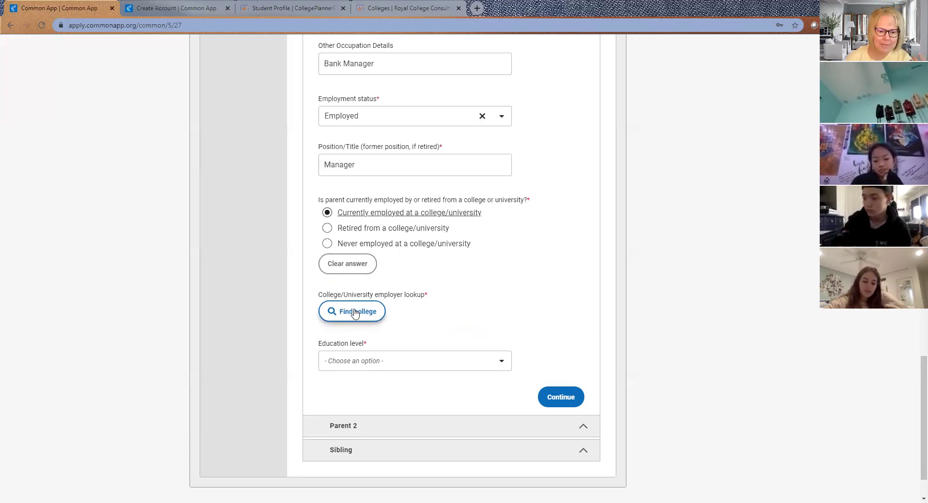
{"action": "left_click", "coordinate": [328, 244]}
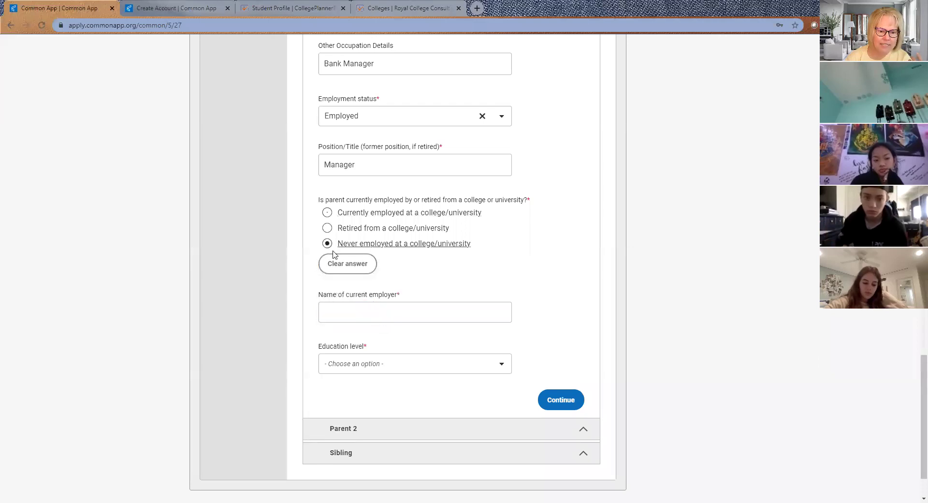
{"action": "left_click", "coordinate": [388, 316]}
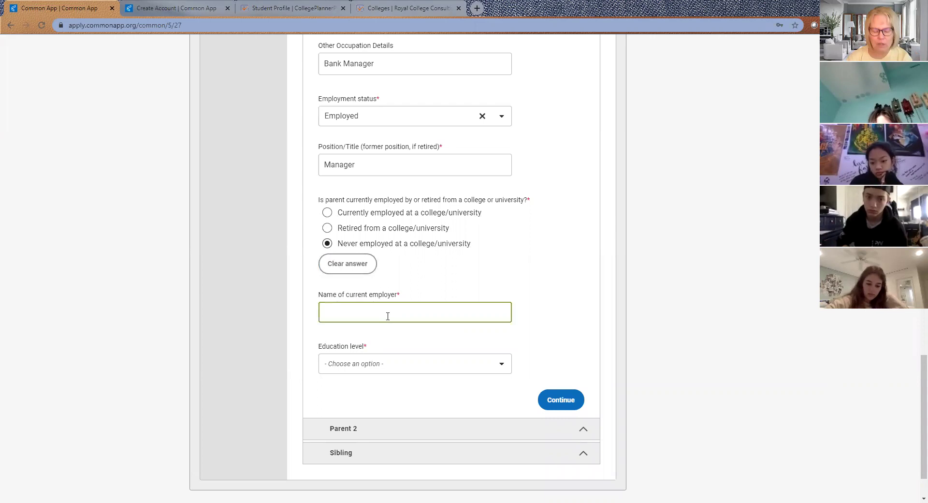
{"action": "type", "text": "Bank of America"}
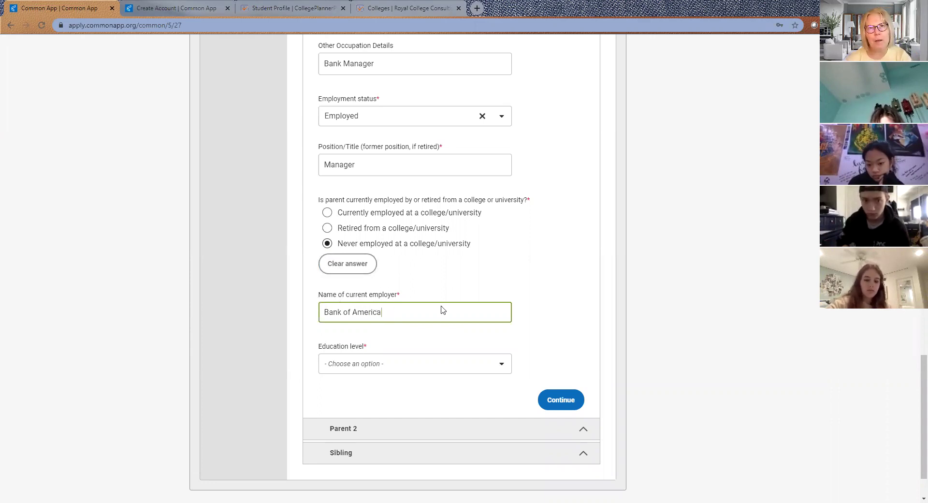
{"action": "scroll", "coordinate": [478, 314], "scroll_direction": "up", "scroll_amount": 2}
{"action": "scroll", "coordinate": [494, 330], "scroll_direction": "up", "scroll_amount": 5}
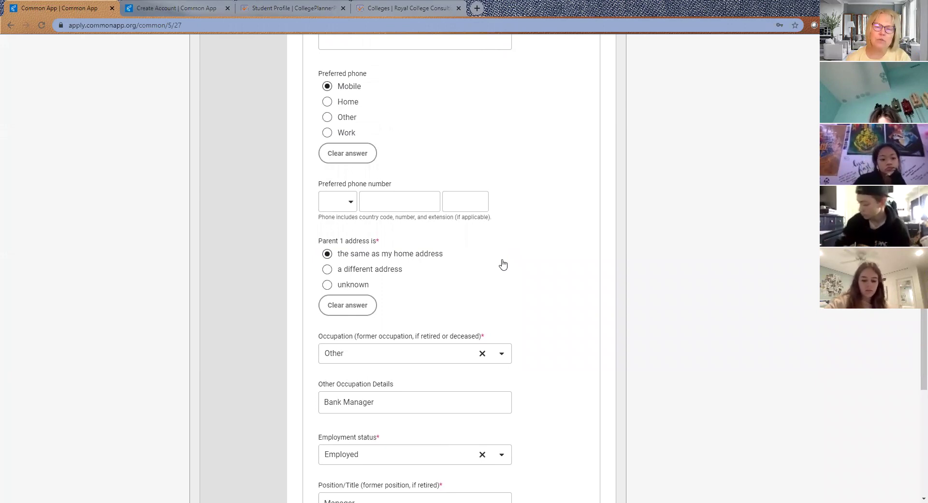
{"action": "scroll", "coordinate": [524, 303], "scroll_direction": "down", "scroll_amount": 6}
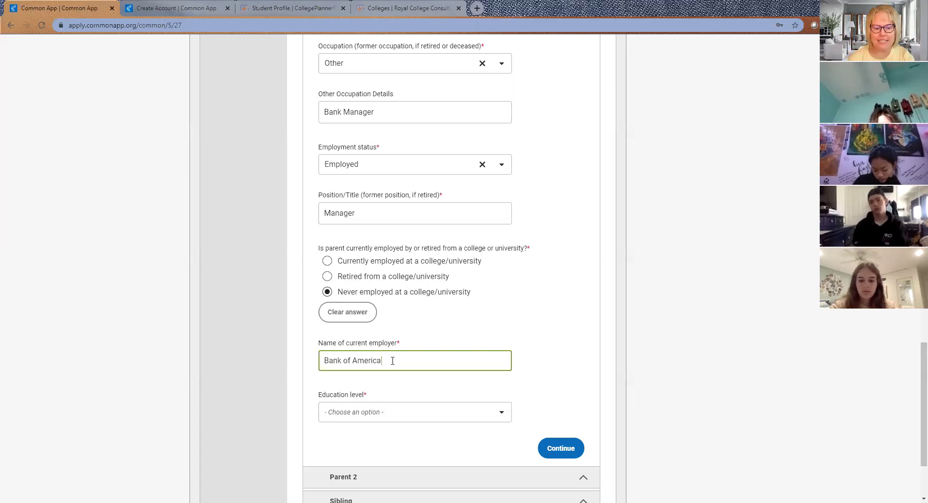
{"action": "left_click_drag", "start_coordinate": [393, 360], "coordinate": [322, 365]}
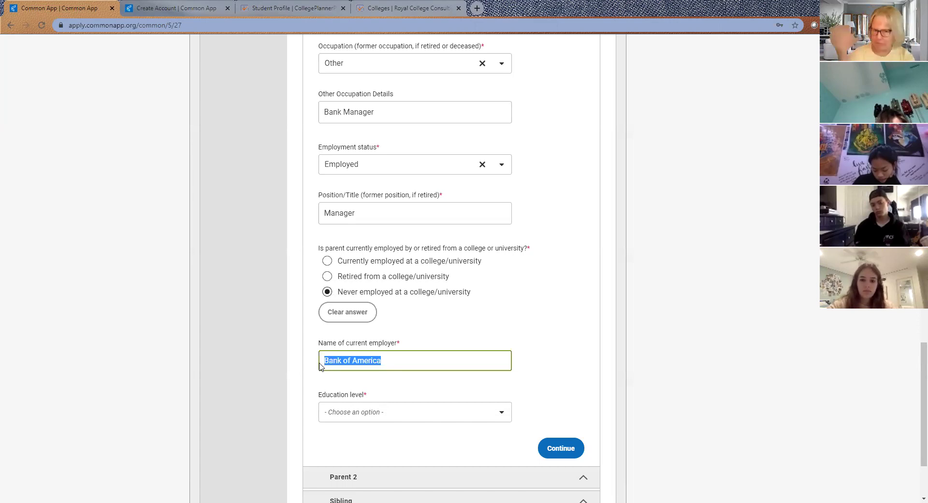
{"action": "left_click", "coordinate": [392, 358]}
{"action": "scroll", "coordinate": [402, 363], "scroll_direction": "down", "scroll_amount": 2}
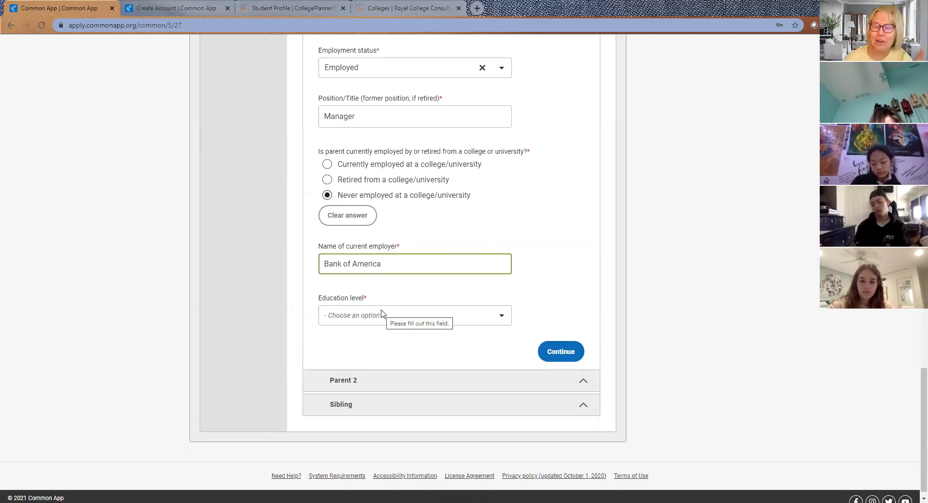
{"action": "left_click", "coordinate": [474, 316]}
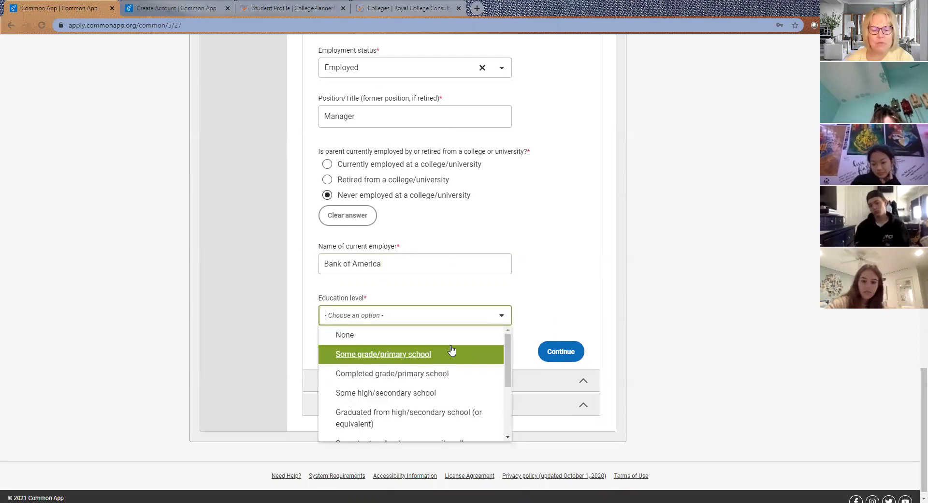
Try high school, some college and college graduate, then settle Parent 1's education on Graduate school.
{"action": "scroll", "coordinate": [452, 347], "scroll_direction": "down", "scroll_amount": 2}
{"action": "scroll", "coordinate": [439, 352], "scroll_direction": "up", "scroll_amount": 2}
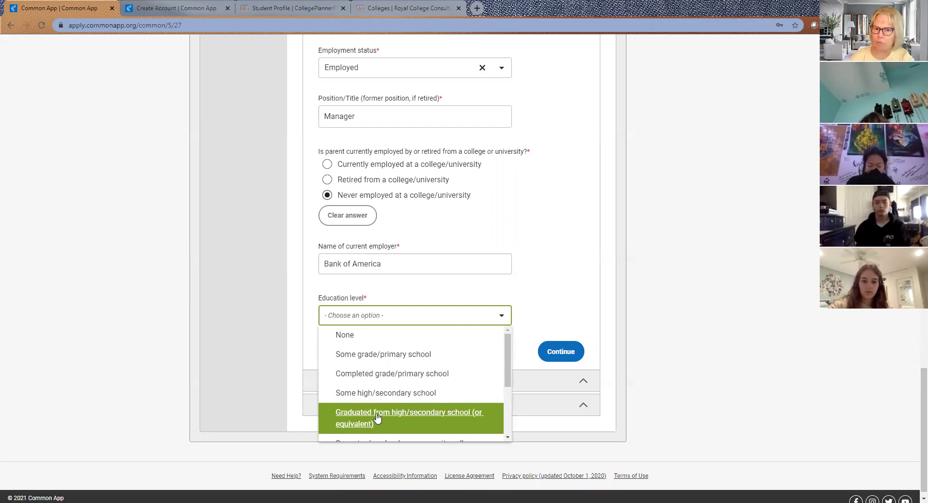
{"action": "left_click", "coordinate": [378, 418]}
{"action": "left_click", "coordinate": [503, 318]}
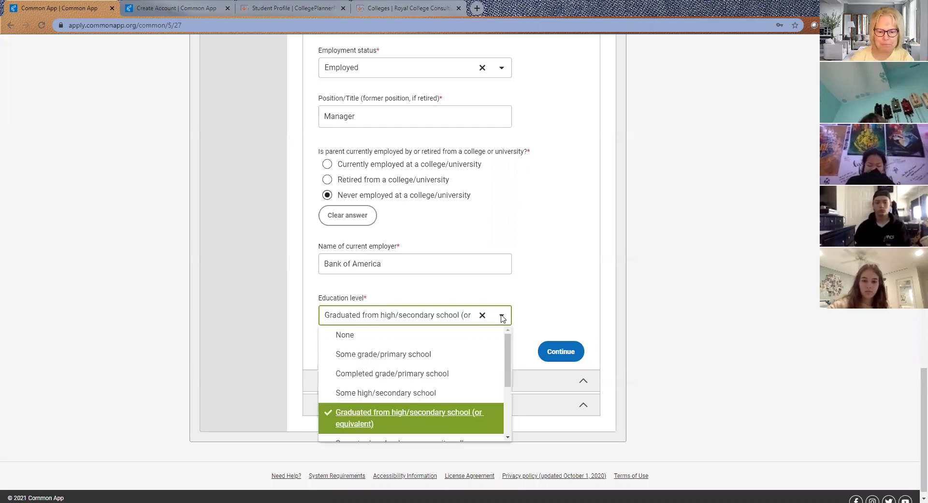
{"action": "left_click_drag", "start_coordinate": [507, 387], "coordinate": [508, 428]}
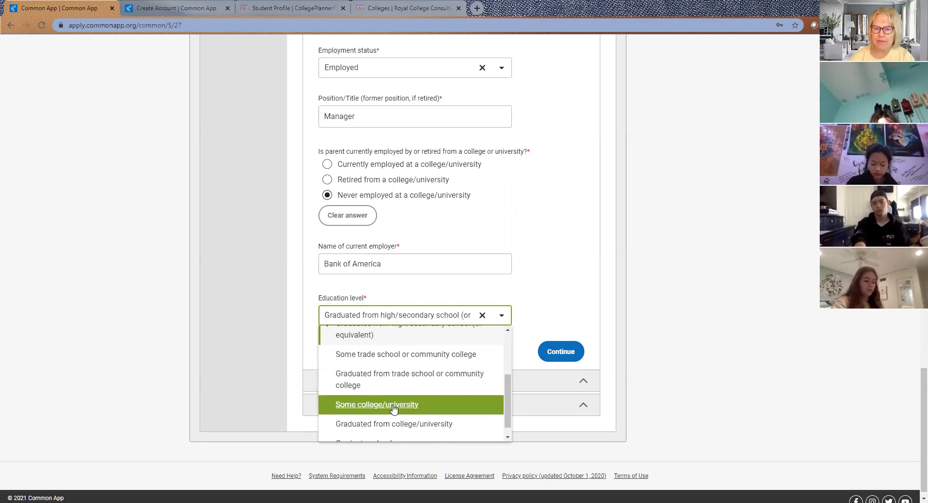
{"action": "left_click", "coordinate": [394, 406]}
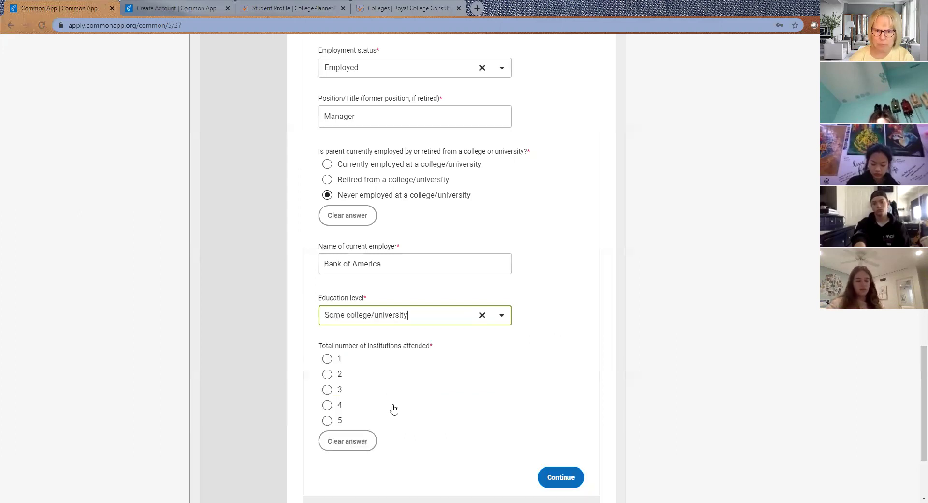
{"action": "left_click", "coordinate": [498, 320]}
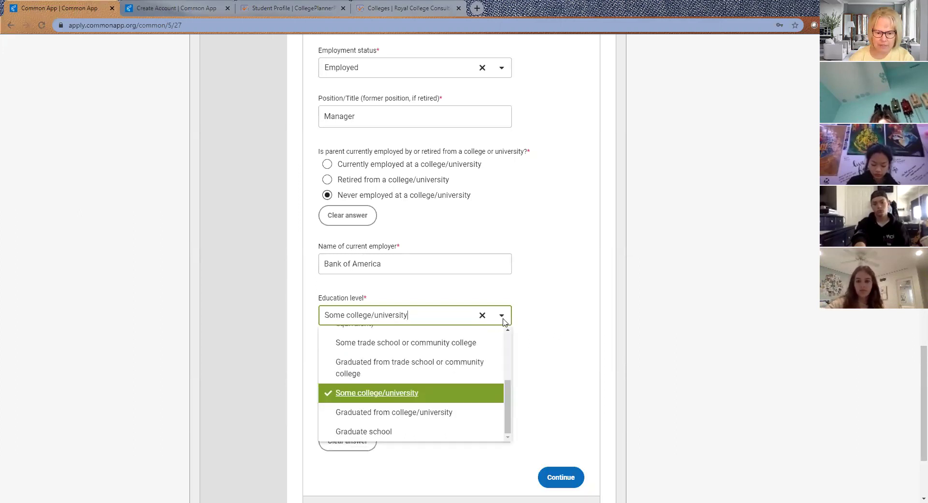
{"action": "left_click", "coordinate": [415, 414]}
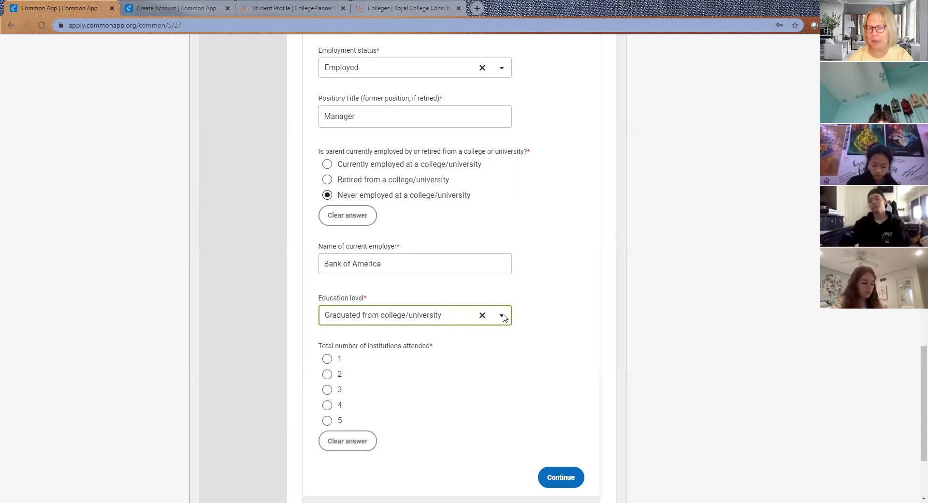
{"action": "left_click", "coordinate": [502, 316]}
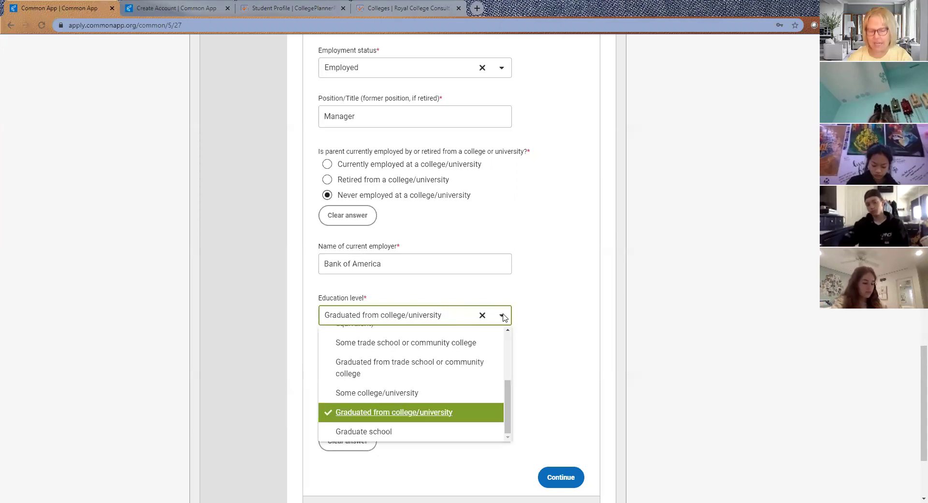
{"action": "left_click", "coordinate": [401, 435]}
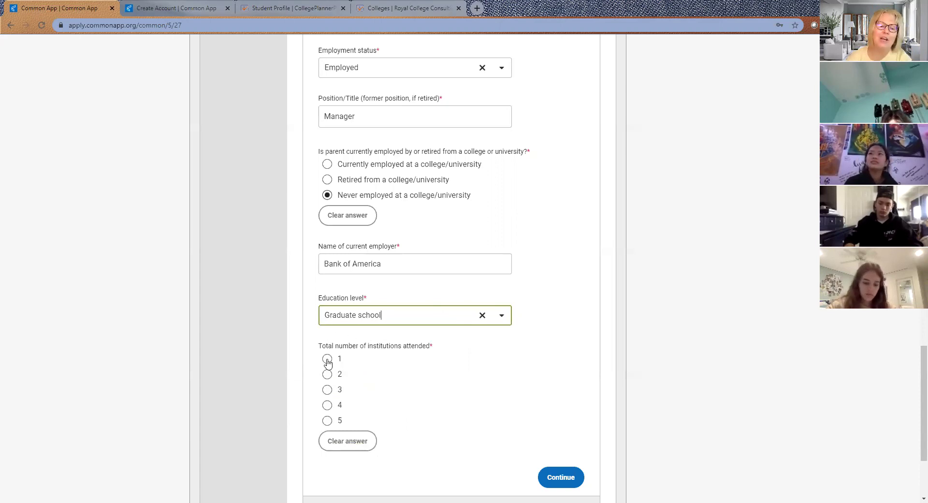
Set institutions attended to 2, keeping Graduate school, and open the College Lookup.
{"action": "left_click", "coordinate": [328, 362]}
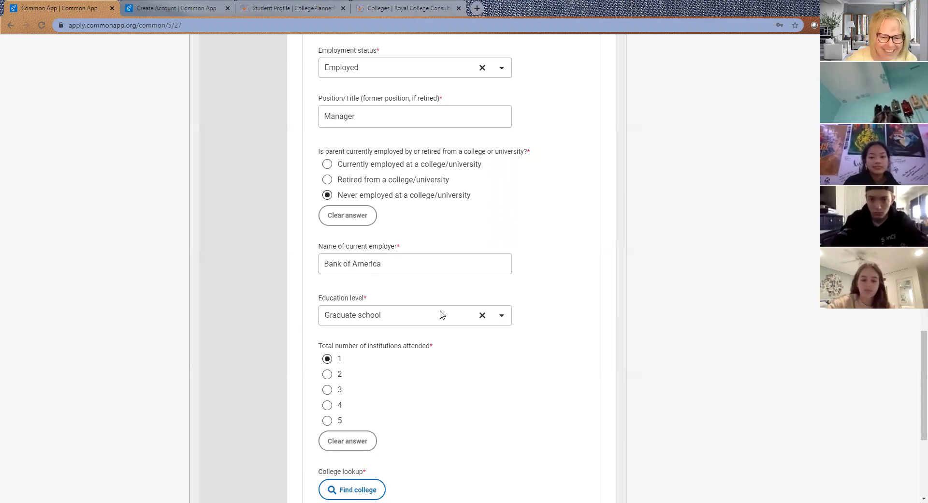
{"action": "left_click", "coordinate": [503, 317]}
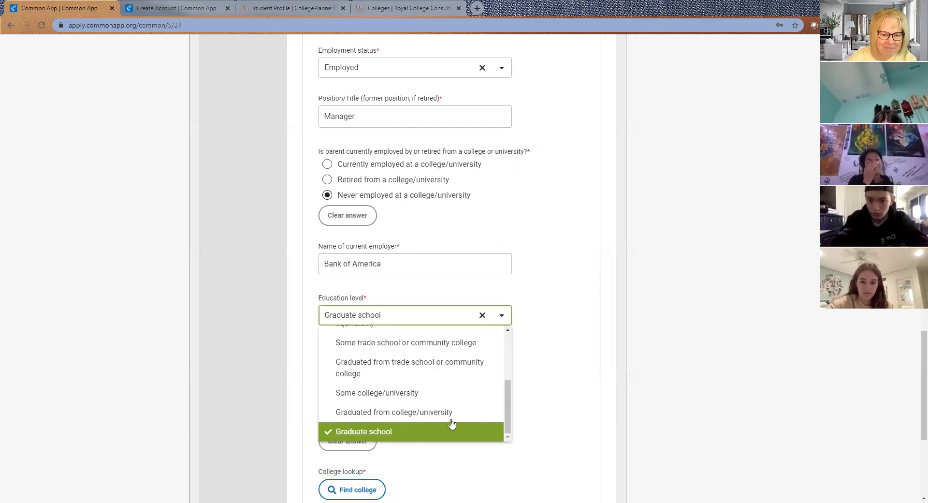
{"action": "left_click", "coordinate": [392, 431]}
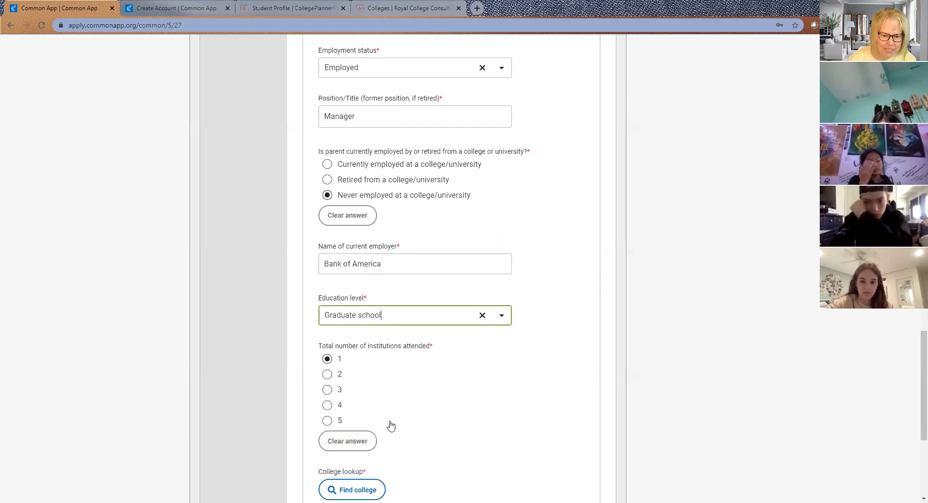
{"action": "scroll", "coordinate": [349, 327], "scroll_direction": "down", "scroll_amount": 2}
{"action": "left_click", "coordinate": [327, 277]}
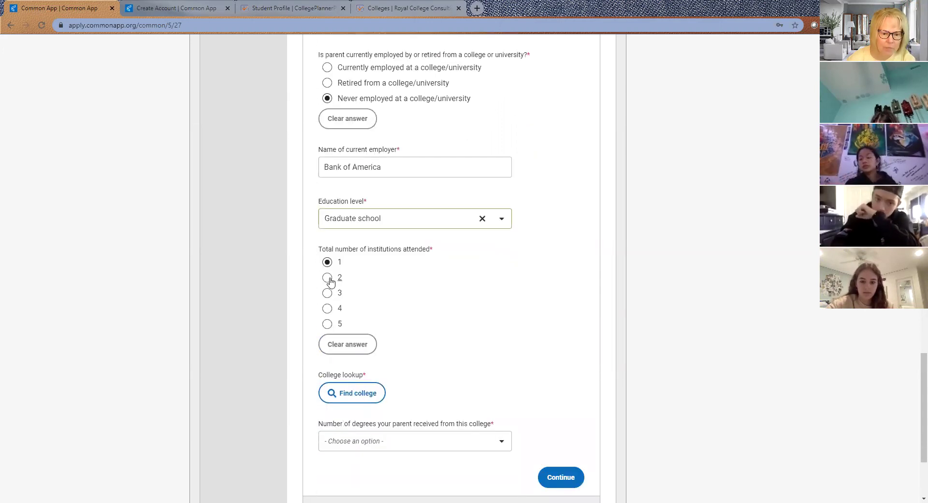
{"action": "left_click", "coordinate": [357, 392]}
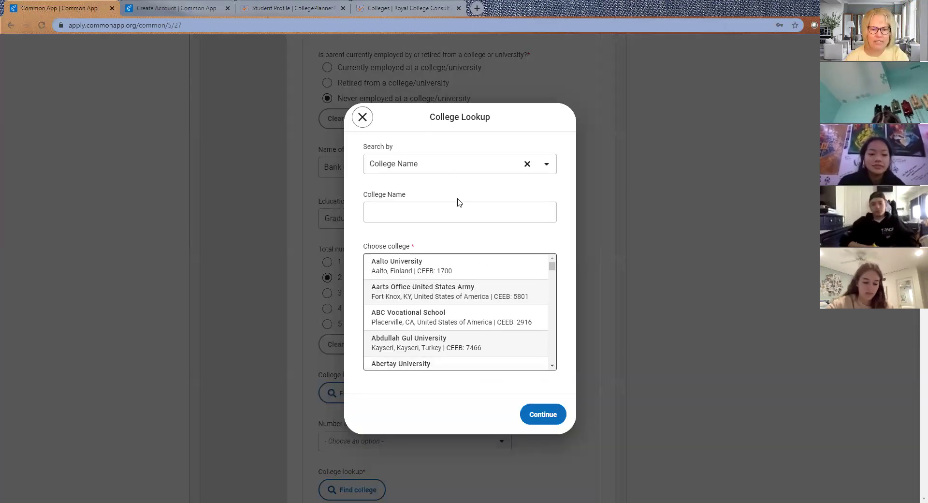
Search 'University of Californ' and confirm University of California: Los Angeles as the first college.
{"action": "left_click", "coordinate": [452, 215]}
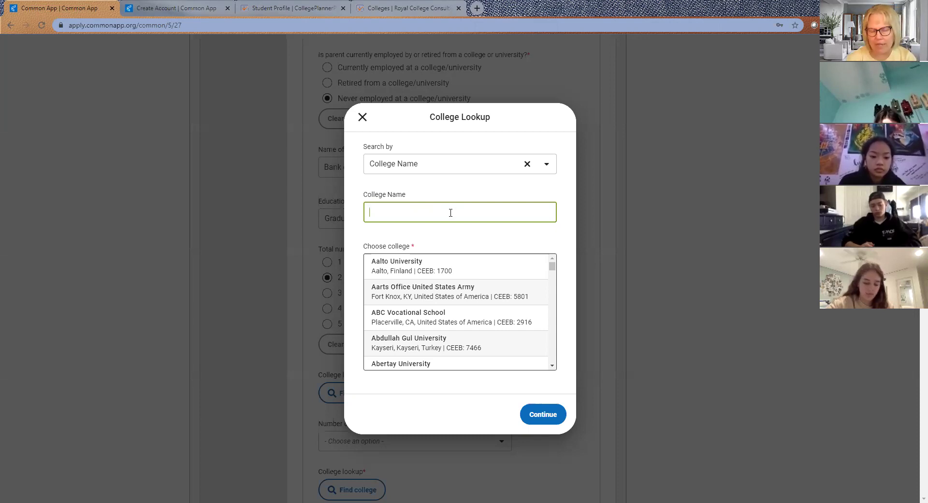
{"action": "type", "text": "Univer"}
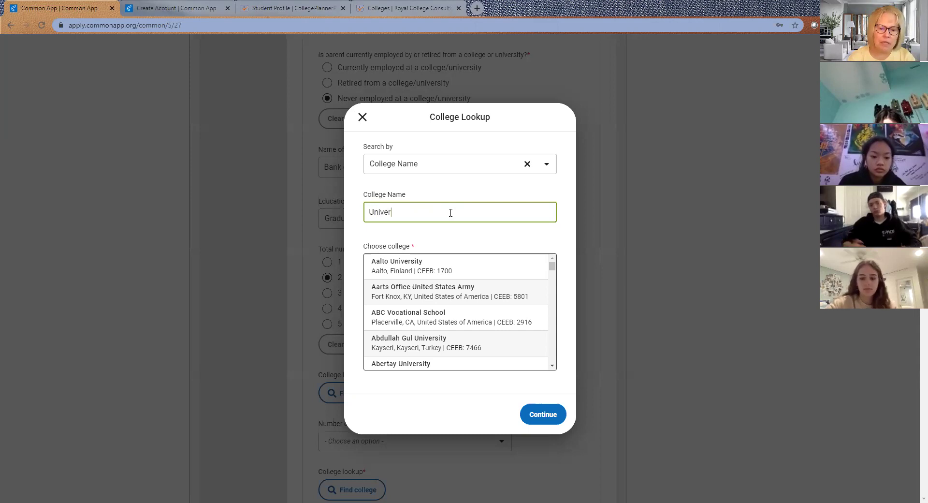
{"action": "type", "text": "sity of C"}
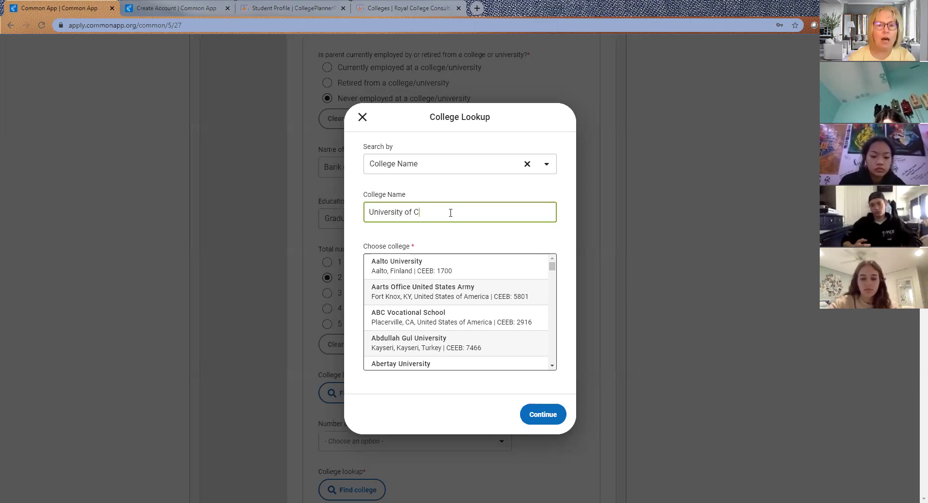
{"action": "type", "text": "alifornia"}
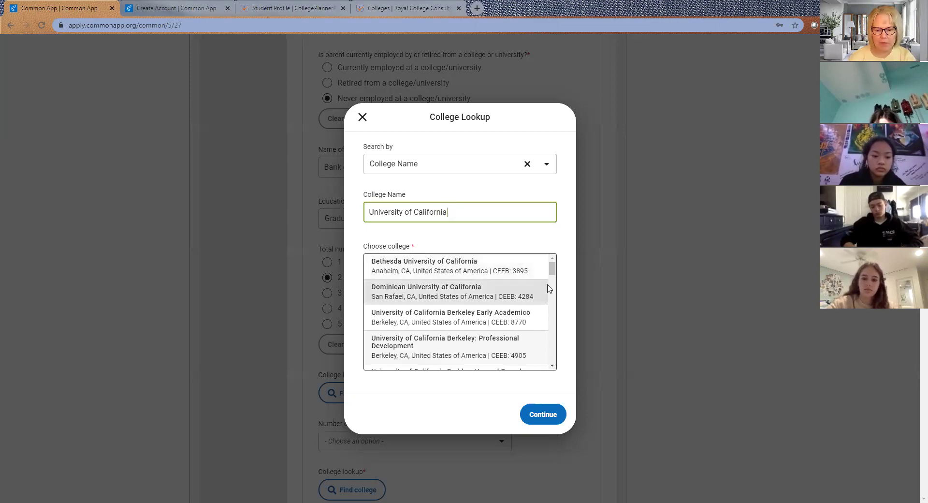
{"action": "left_click_drag", "start_coordinate": [552, 269], "coordinate": [552, 278]}
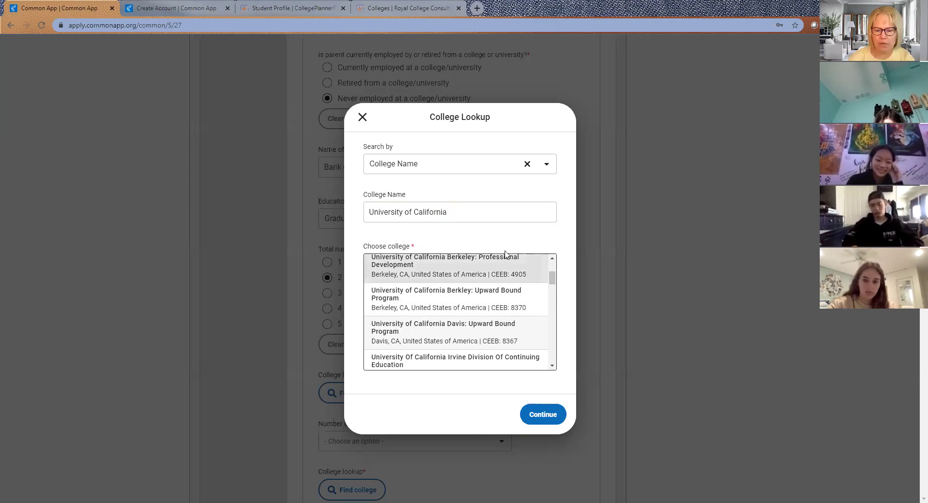
{"action": "left_click_drag", "start_coordinate": [553, 281], "coordinate": [553, 282]}
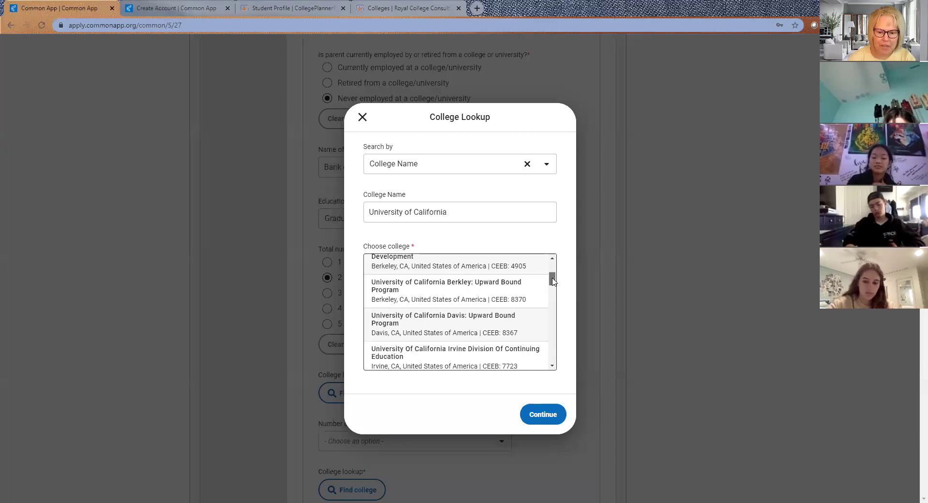
{"action": "left_click_drag", "start_coordinate": [553, 281], "coordinate": [552, 315]}
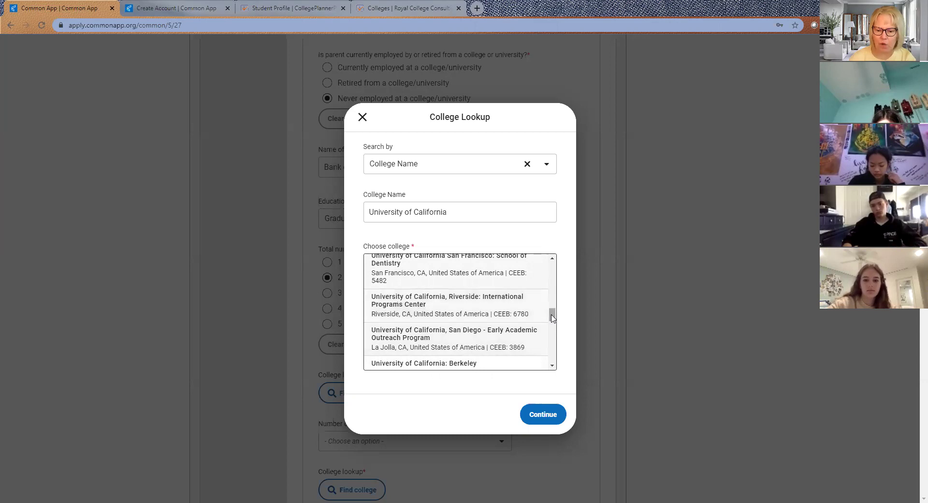
{"action": "left_click_drag", "start_coordinate": [553, 319], "coordinate": [552, 330]}
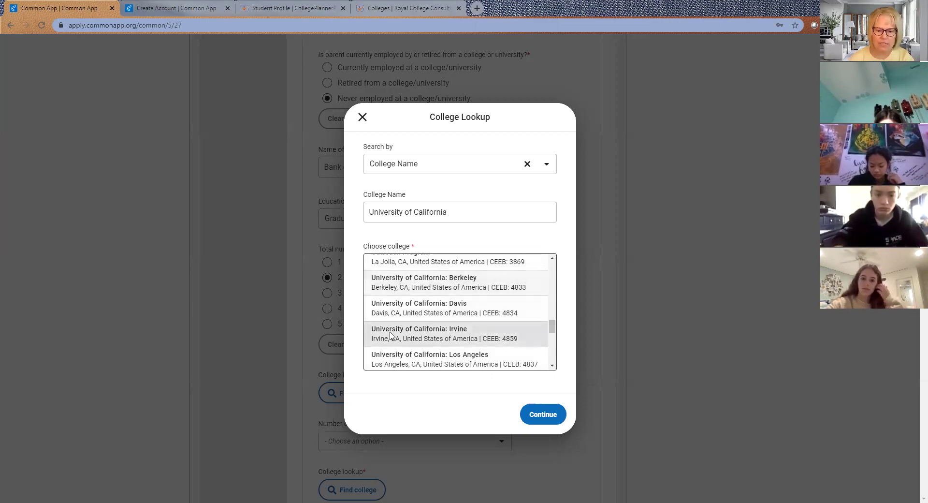
{"action": "scroll", "coordinate": [499, 310], "scroll_direction": "down", "scroll_amount": 3}
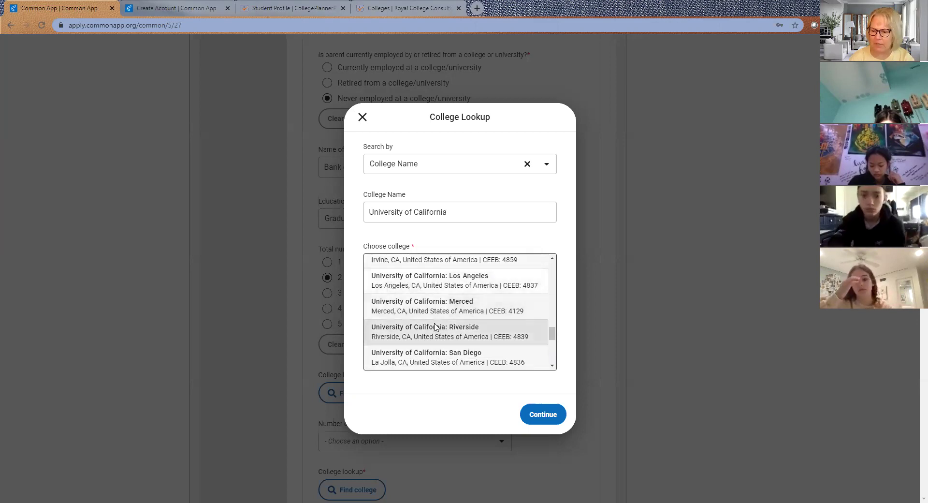
{"action": "left_click", "coordinate": [434, 279]}
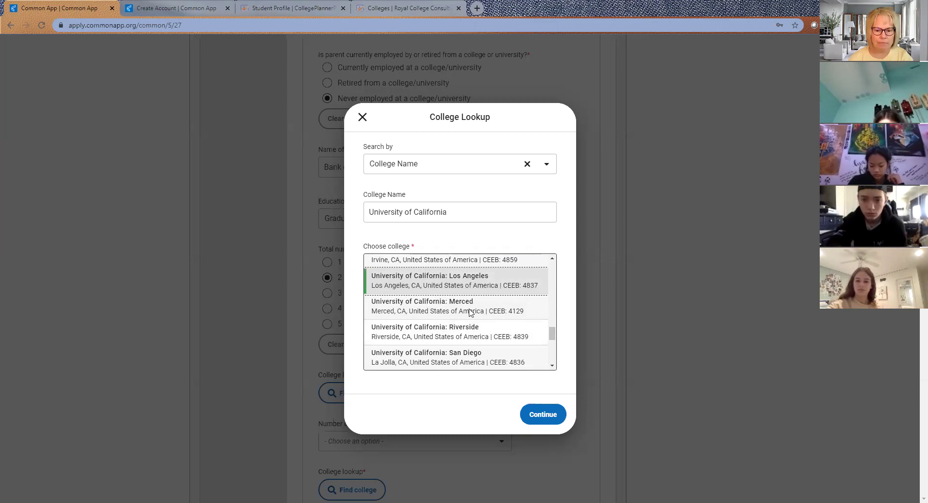
{"action": "left_click", "coordinate": [543, 419]}
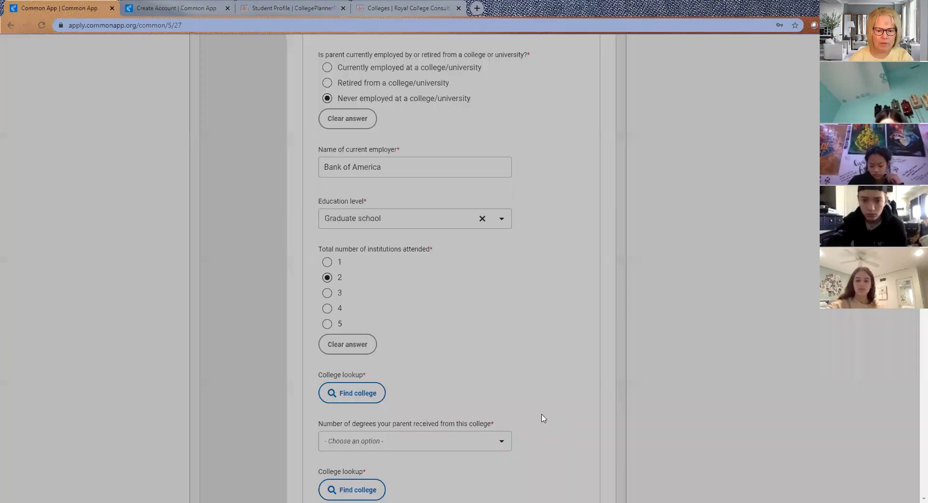
Replace the first college by searching 'California State University' and choosing Long Beach.
{"action": "scroll", "coordinate": [460, 337], "scroll_direction": "down", "scroll_amount": 2}
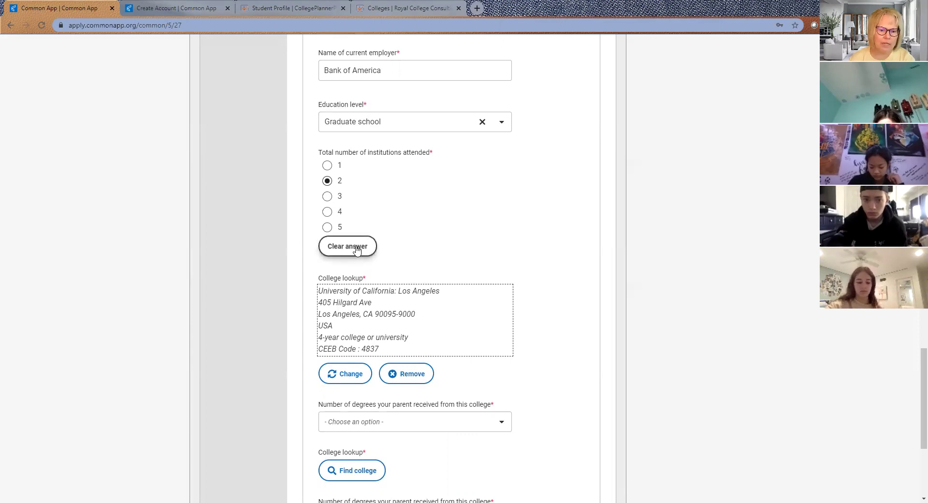
{"action": "left_click", "coordinate": [353, 375]}
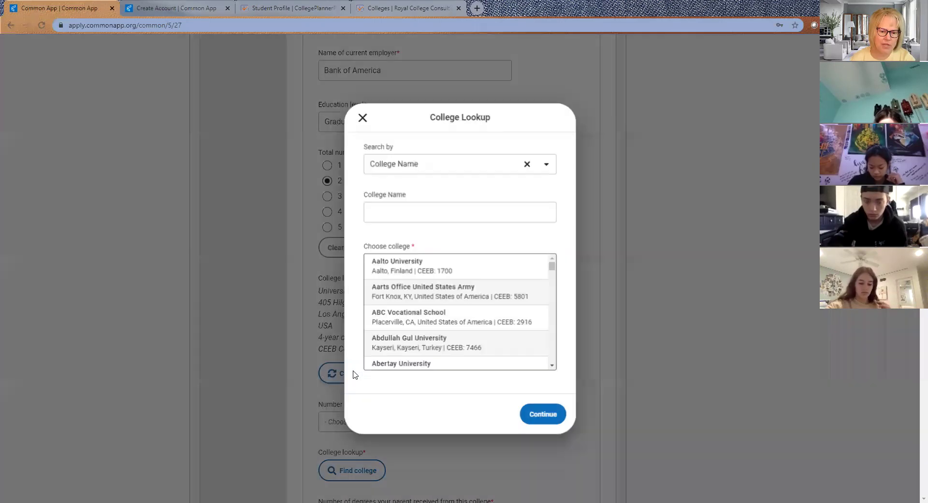
{"action": "left_click", "coordinate": [425, 218]}
{"action": "type", "text": "California"}
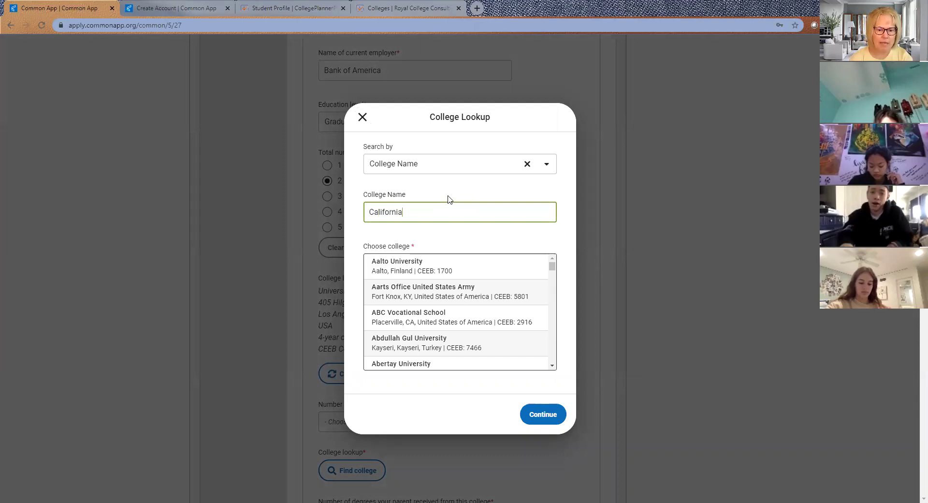
{"action": "type", "text": " State University"}
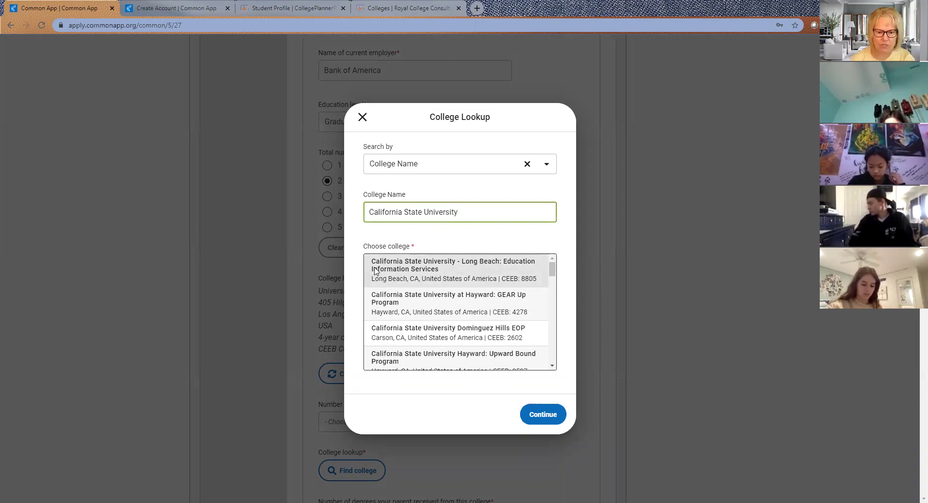
{"action": "left_click_drag", "start_coordinate": [552, 271], "coordinate": [558, 320]}
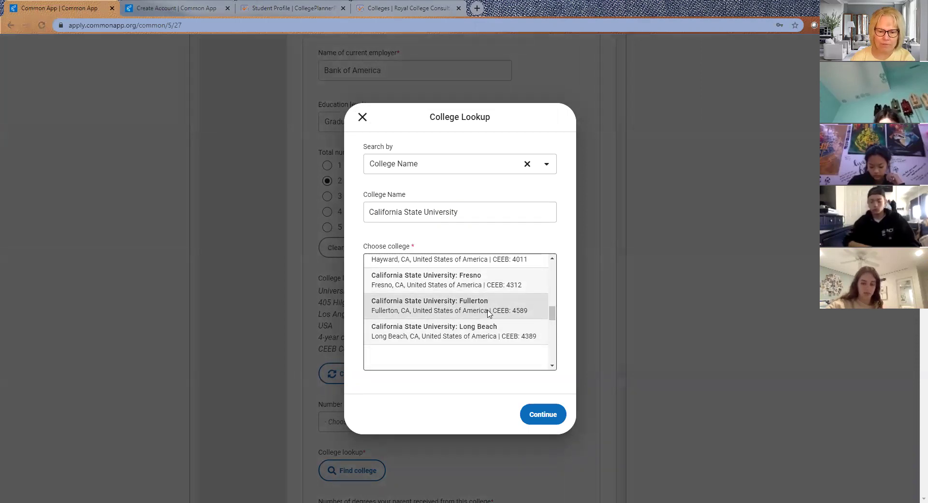
{"action": "left_click", "coordinate": [503, 333]}
{"action": "left_click", "coordinate": [549, 414]}
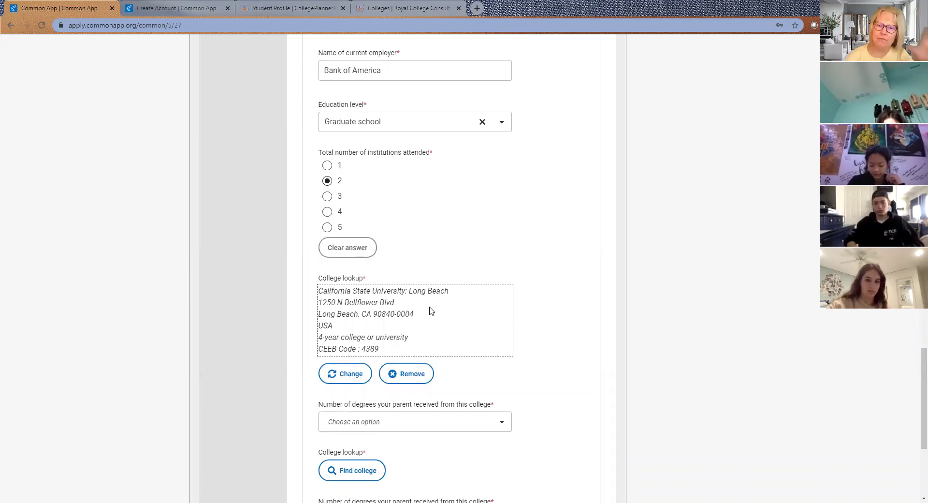
{"action": "scroll", "coordinate": [504, 279], "scroll_direction": "down", "scroll_amount": 3}
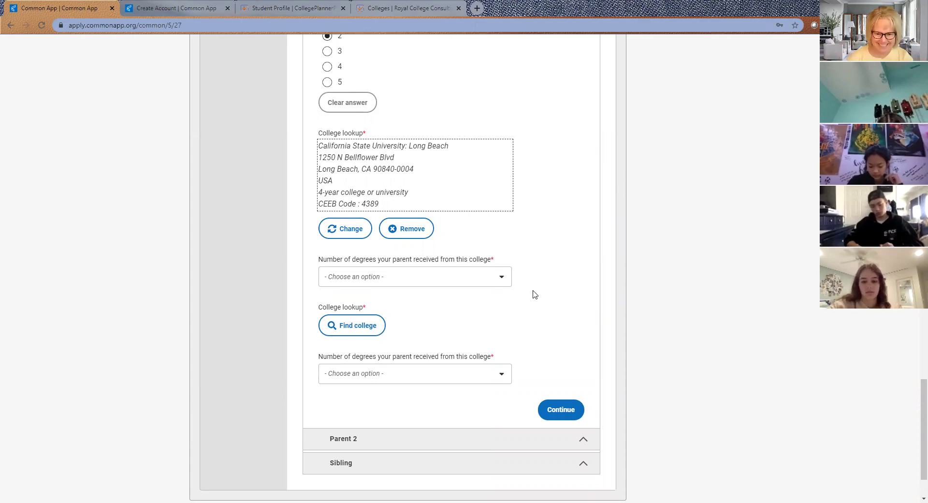
Set the number of degrees from California State University: Long Beach to 1.
{"action": "left_click", "coordinate": [501, 281]}
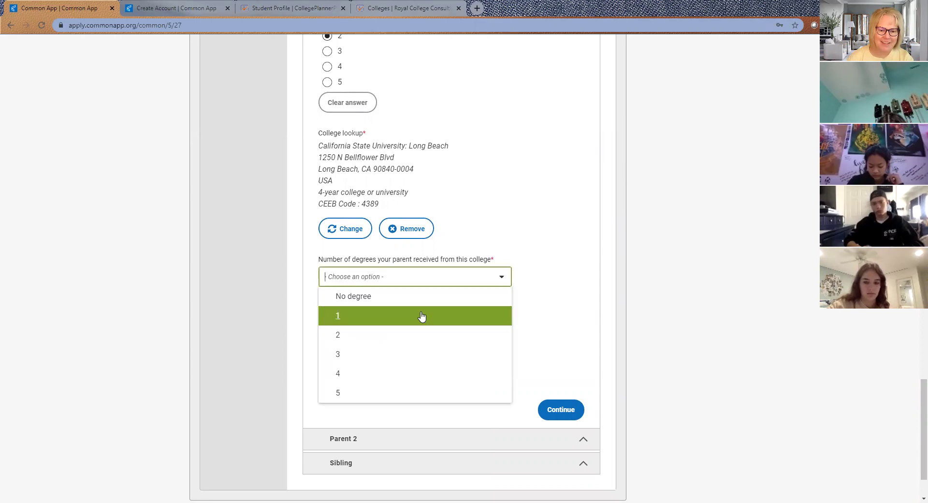
{"action": "left_click", "coordinate": [359, 320]}
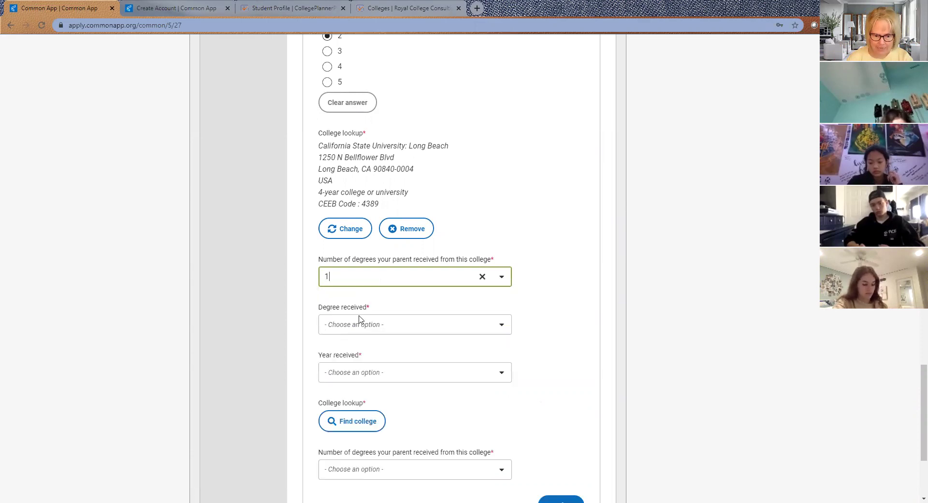
{"action": "left_click", "coordinate": [503, 325]}
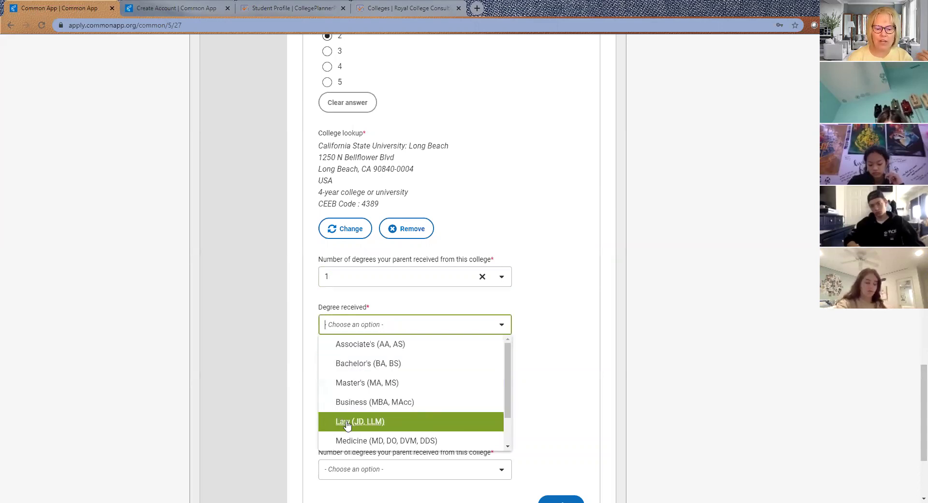
Choose Master's (MA, MS) as the degree received from Long Beach.
{"action": "scroll", "coordinate": [363, 416], "scroll_direction": "down", "scroll_amount": 1}
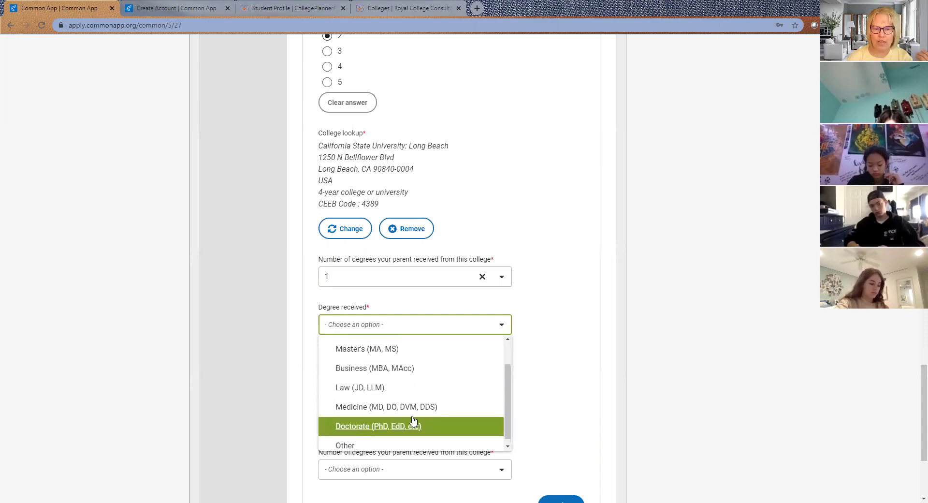
{"action": "scroll", "coordinate": [399, 431], "scroll_direction": "up", "scroll_amount": 1}
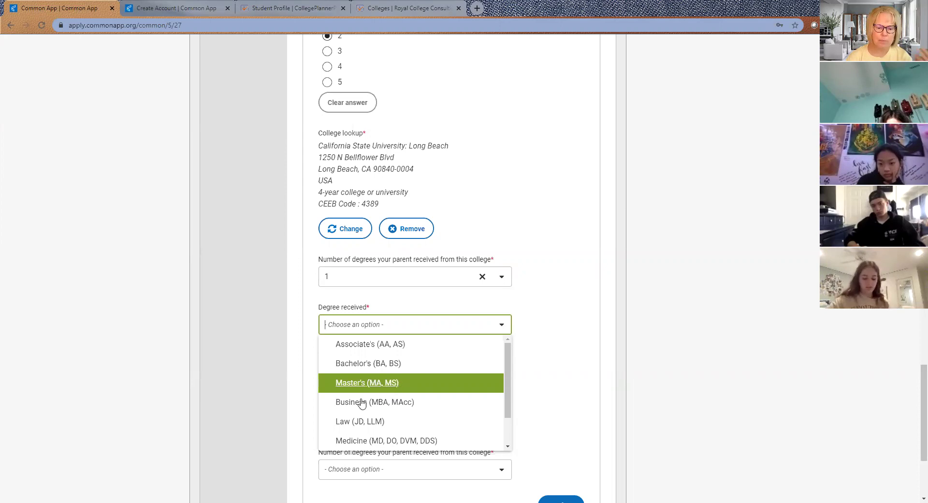
{"action": "scroll", "coordinate": [352, 408], "scroll_direction": "down", "scroll_amount": 1}
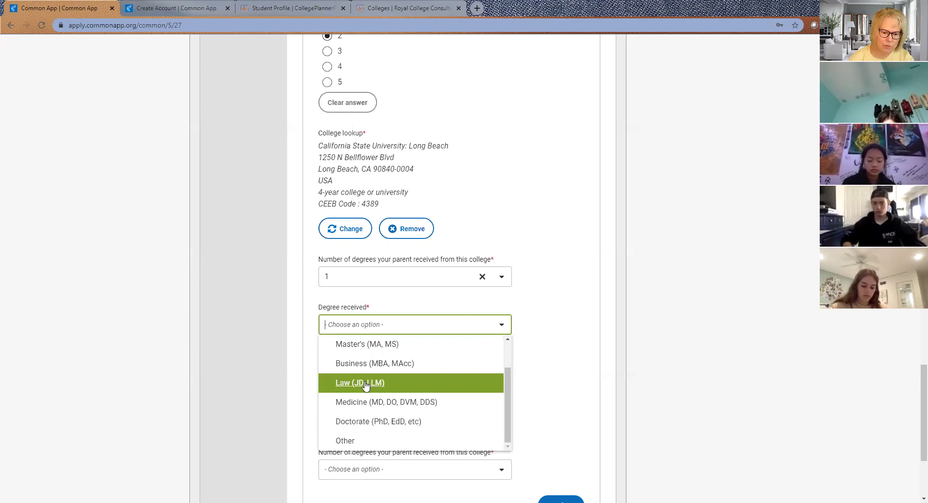
{"action": "left_click", "coordinate": [376, 348]}
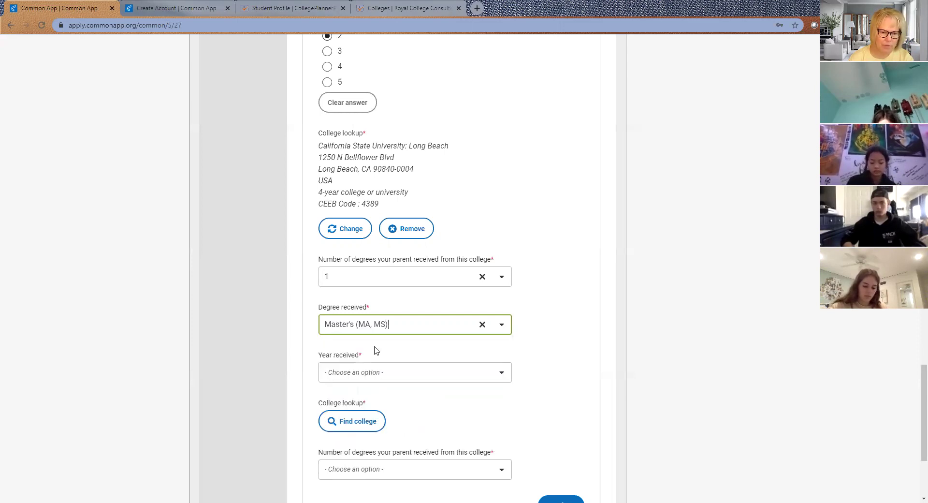
Set the Long Beach Master's degree year received to 1988.
{"action": "left_click", "coordinate": [398, 373]}
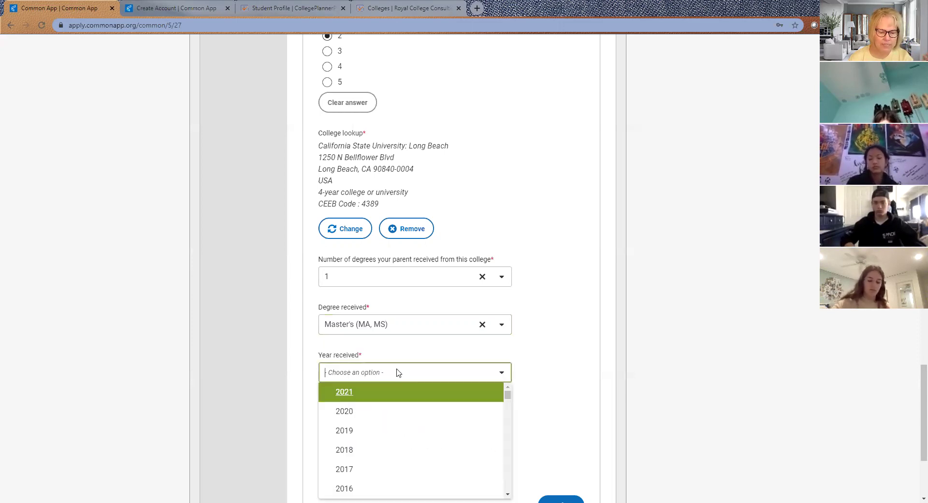
{"action": "scroll", "coordinate": [386, 425], "scroll_direction": "down", "scroll_amount": 10}
{"action": "scroll", "coordinate": [386, 429], "scroll_direction": "down", "scroll_amount": 4}
{"action": "left_click", "coordinate": [357, 405]}
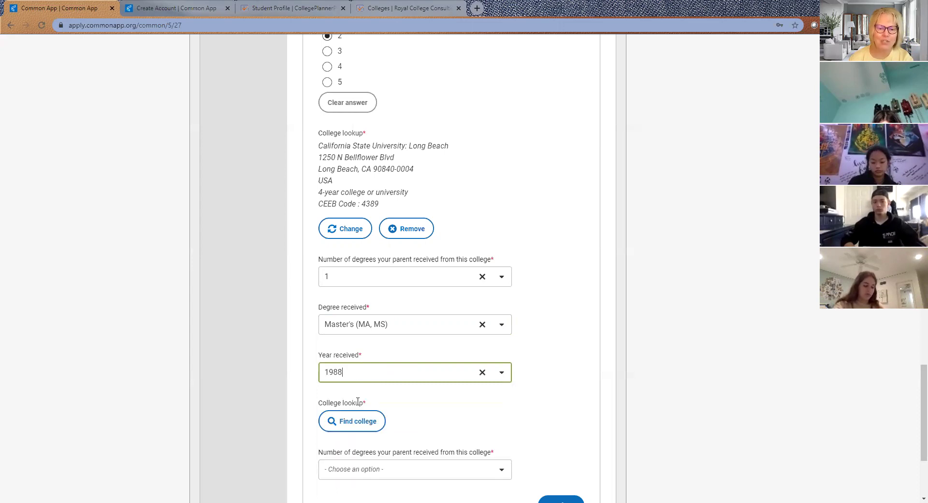
{"action": "scroll", "coordinate": [578, 294], "scroll_direction": "down", "scroll_amount": 3}
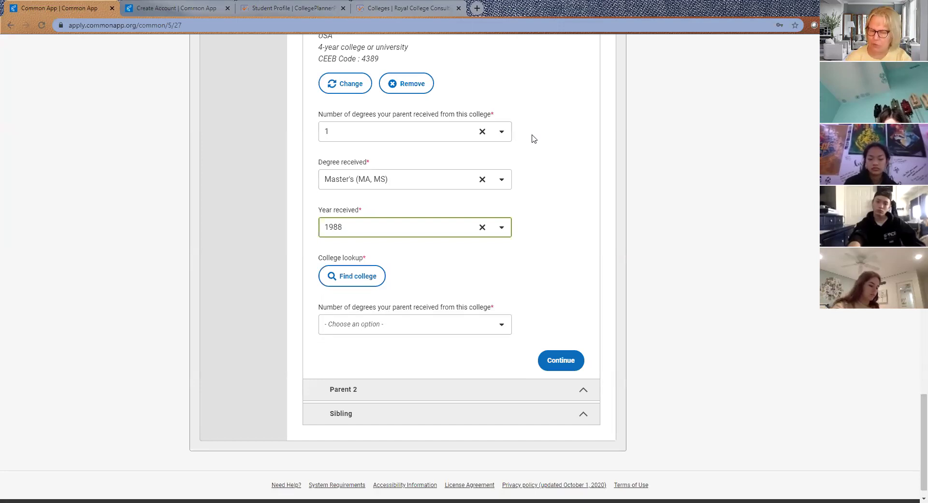
{"action": "left_click", "coordinate": [347, 285]}
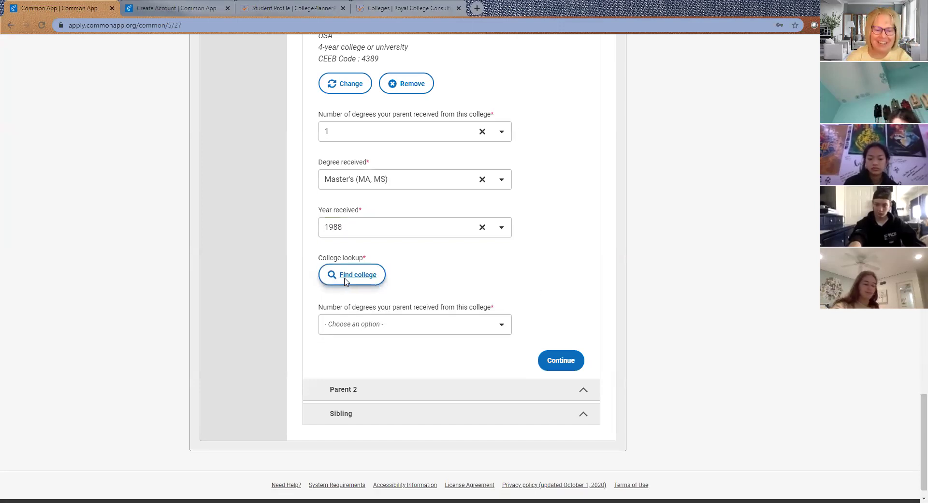
Search 'Clar' and confirm Claremont McKenna College as the second college.
{"action": "left_click", "coordinate": [438, 212]}
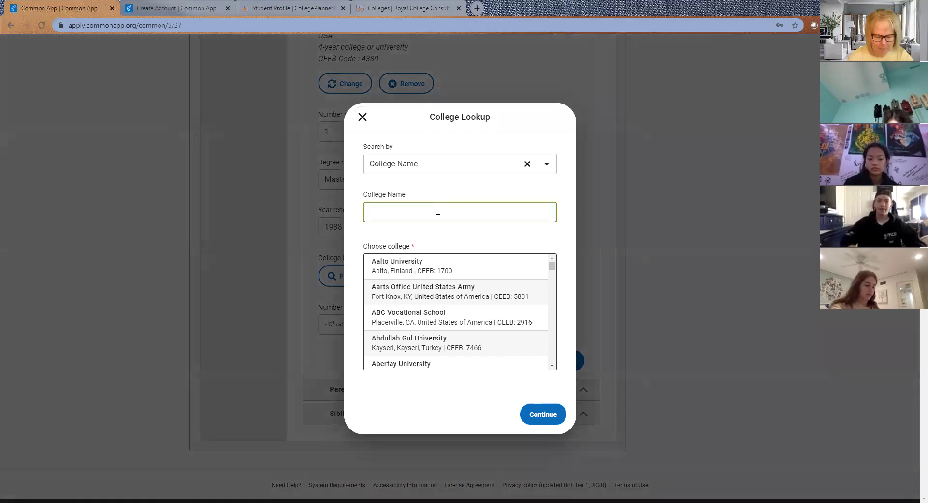
{"action": "type", "text": "Claremont"}
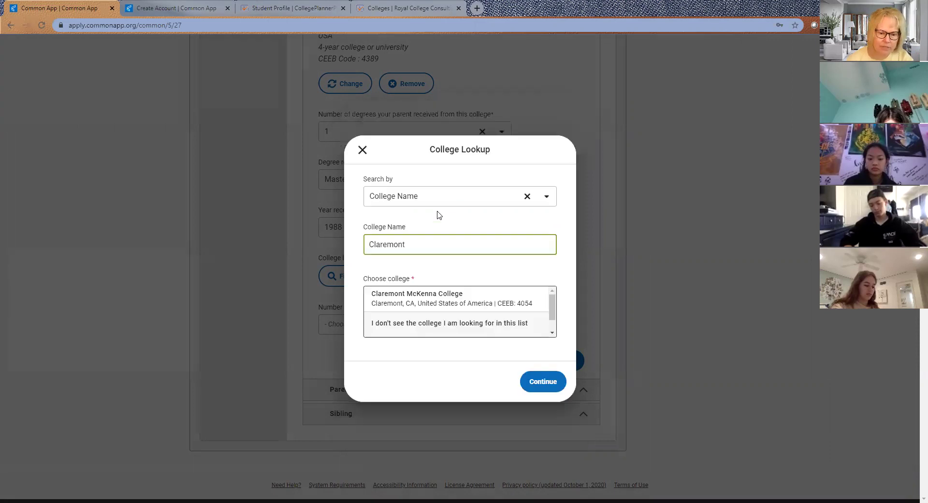
{"action": "left_click", "coordinate": [421, 300]}
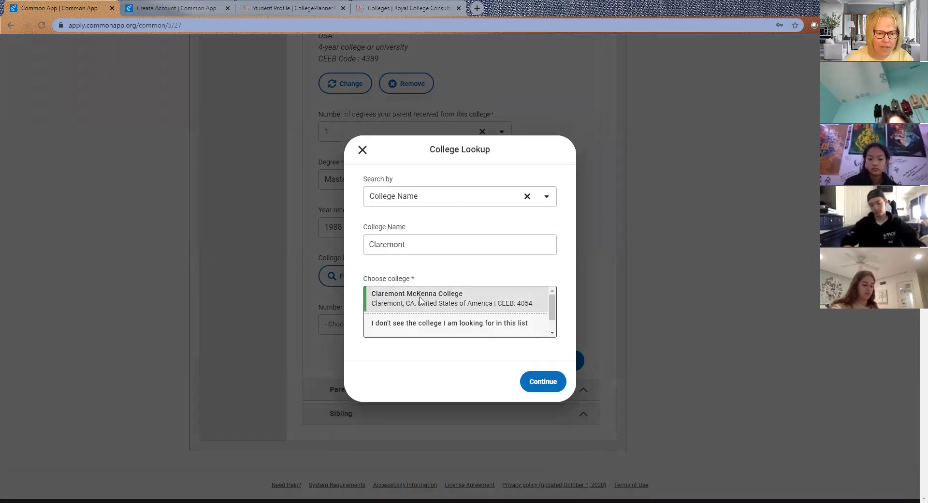
{"action": "left_click", "coordinate": [530, 380]}
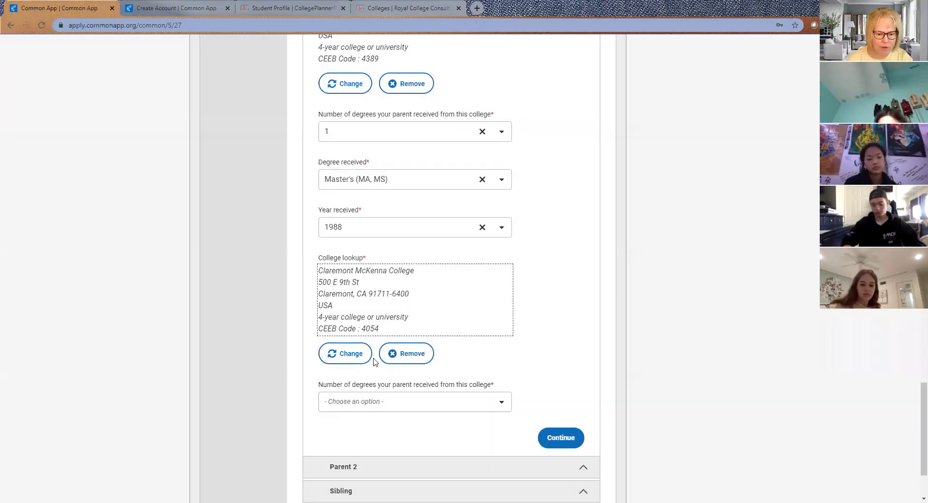
Record 1 Bachelor's (BA, BS) degree received in 1992, then save Parent 1.
{"action": "left_click", "coordinate": [499, 401]}
{"action": "left_click", "coordinate": [342, 310]}
{"action": "scroll", "coordinate": [372, 373], "scroll_direction": "down", "scroll_amount": 3}
{"action": "left_click", "coordinate": [503, 304]}
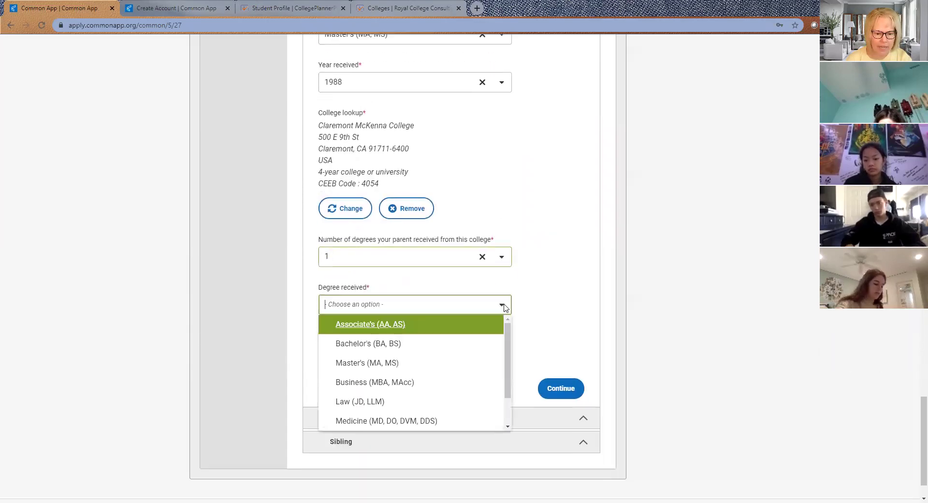
{"action": "left_click", "coordinate": [378, 348]}
{"action": "left_click", "coordinate": [393, 355]}
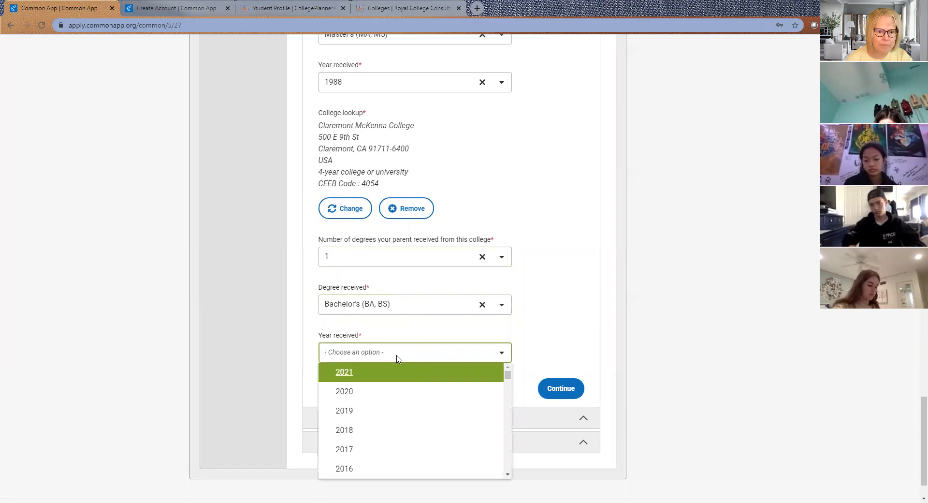
{"action": "scroll", "coordinate": [357, 412], "scroll_direction": "down", "scroll_amount": 5}
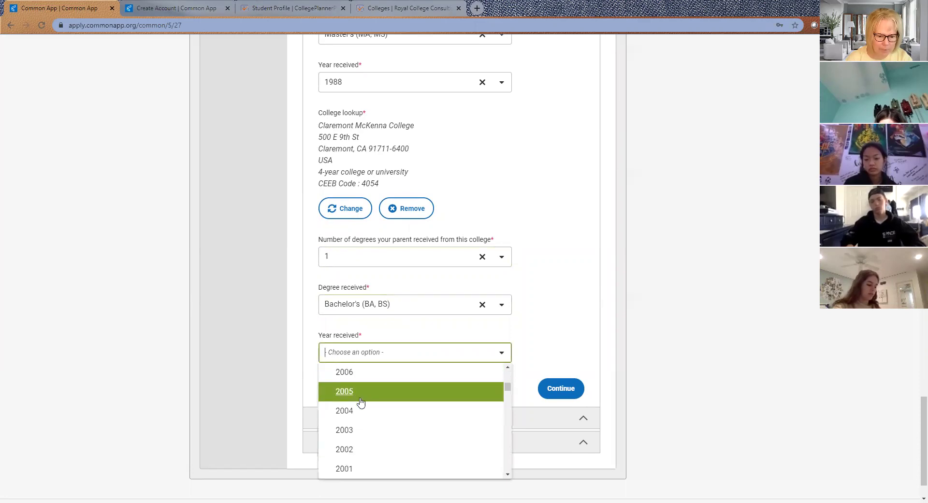
{"action": "scroll", "coordinate": [358, 406], "scroll_direction": "down", "scroll_amount": 4}
{"action": "left_click", "coordinate": [358, 404]}
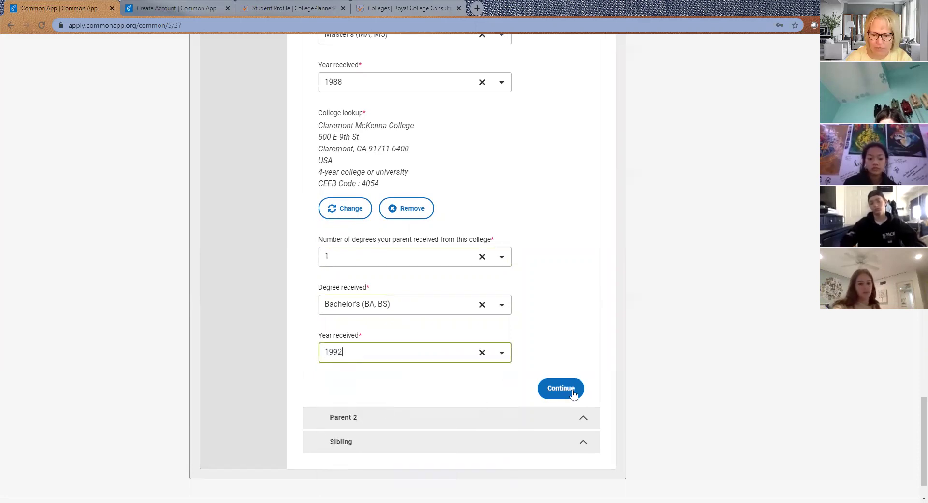
{"action": "left_click", "coordinate": [573, 391]}
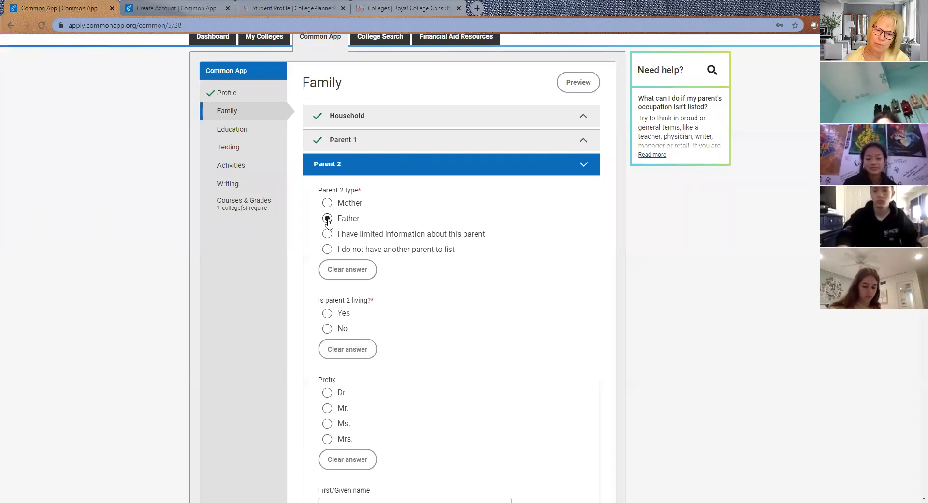
Mark Parent 2 as living with the prefix Mr.
{"action": "scroll", "coordinate": [363, 261], "scroll_direction": "down", "scroll_amount": 2}
{"action": "left_click", "coordinate": [327, 217]}
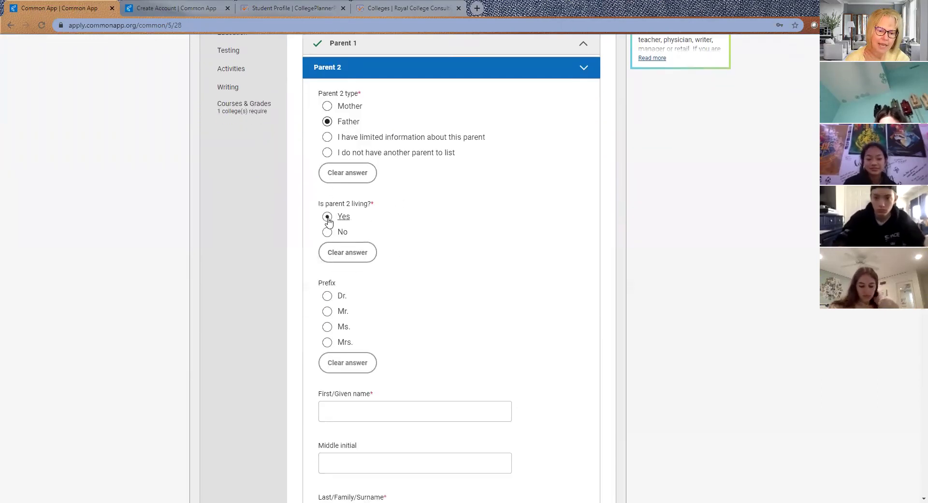
{"action": "left_click", "coordinate": [329, 312]}
{"action": "scroll", "coordinate": [430, 284], "scroll_direction": "down", "scroll_amount": 3}
Enter Parent 2's first and last names.
{"action": "left_click", "coordinate": [372, 266]}
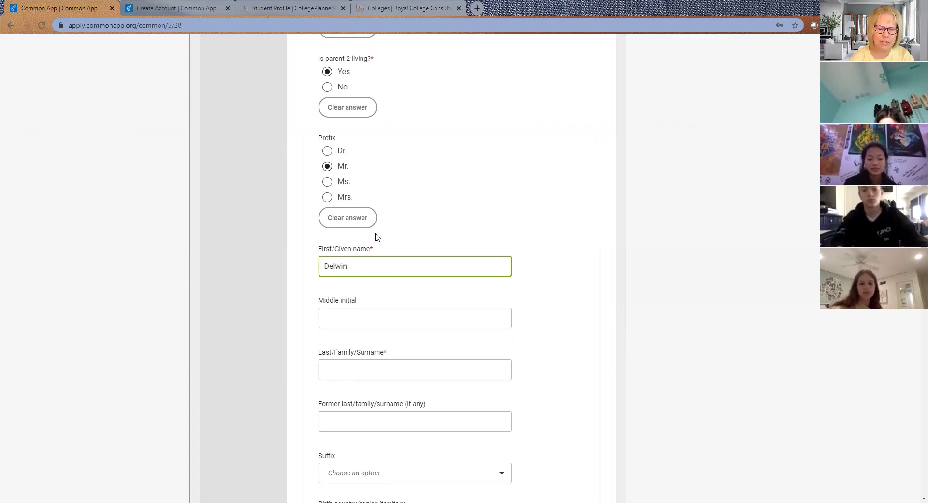
{"action": "left_click", "coordinate": [369, 371]}
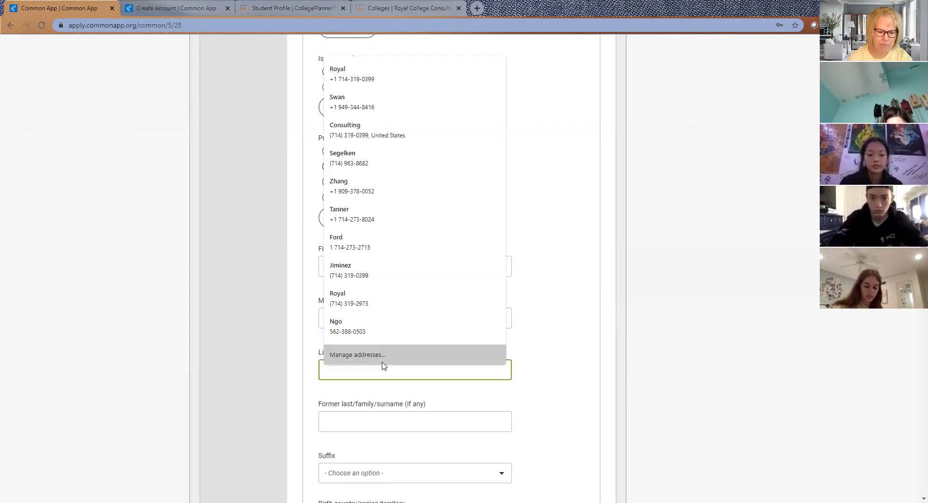
{"action": "type", "text": "Royal"}
{"action": "left_click", "coordinate": [559, 345]}
Set Parent 2's address as the same as home.
{"action": "scroll", "coordinate": [391, 300], "scroll_direction": "down", "scroll_amount": 4}
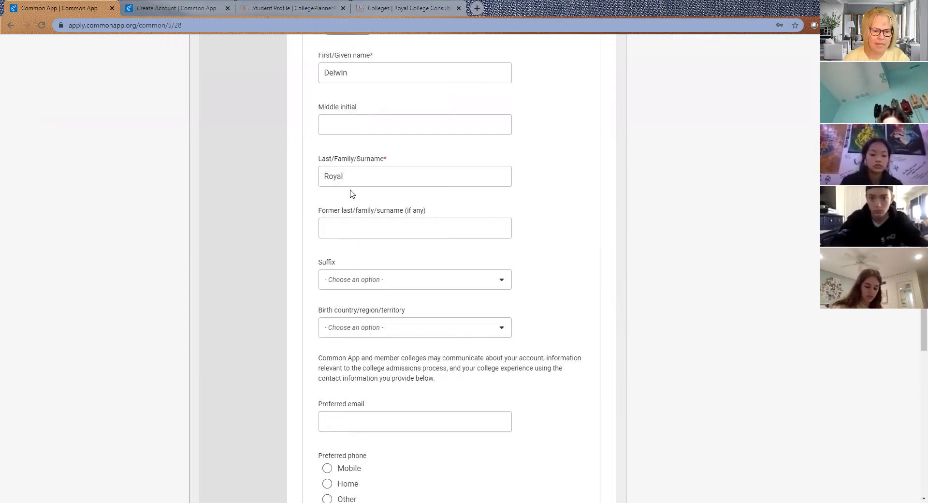
{"action": "scroll", "coordinate": [345, 329], "scroll_direction": "down", "scroll_amount": 3}
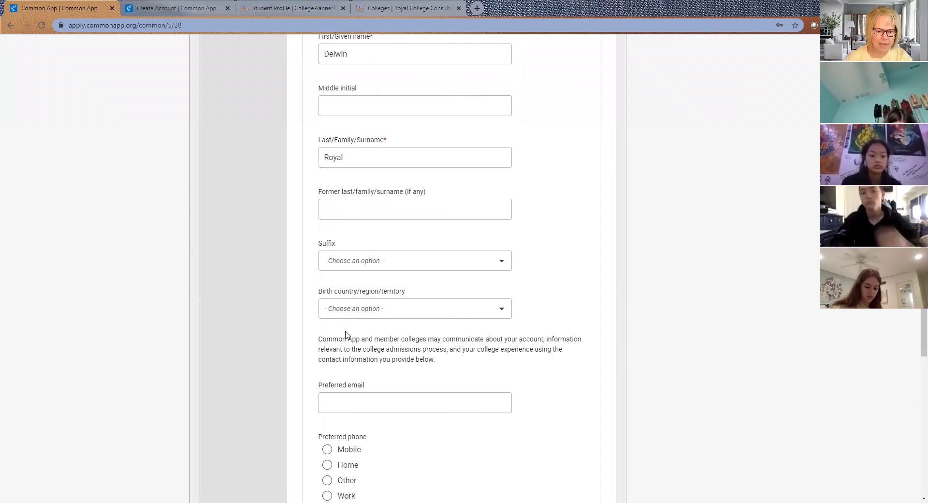
{"action": "scroll", "coordinate": [359, 280], "scroll_direction": "down", "scroll_amount": 2}
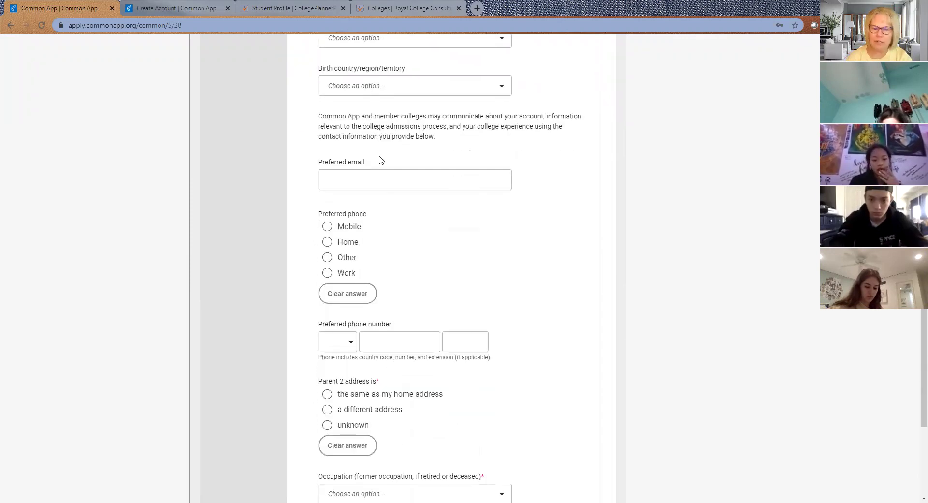
{"action": "scroll", "coordinate": [411, 276], "scroll_direction": "down", "scroll_amount": 3}
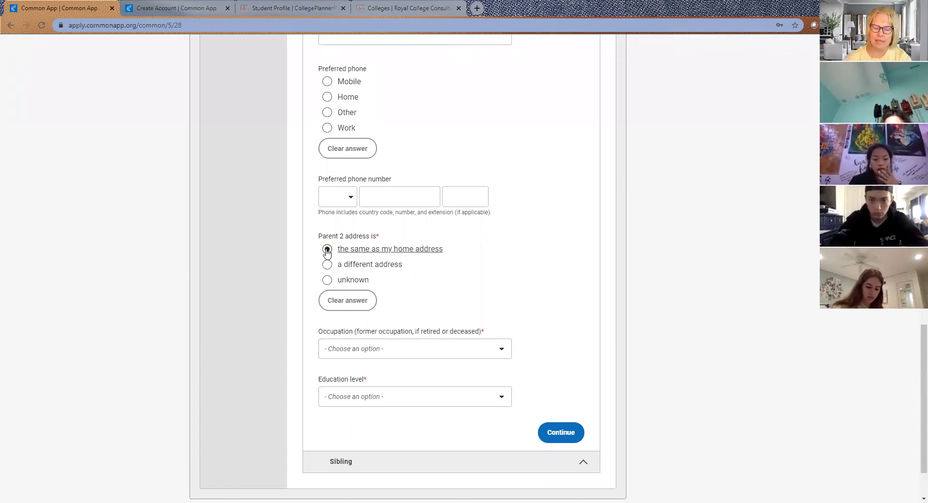
{"action": "left_click", "coordinate": [327, 249]}
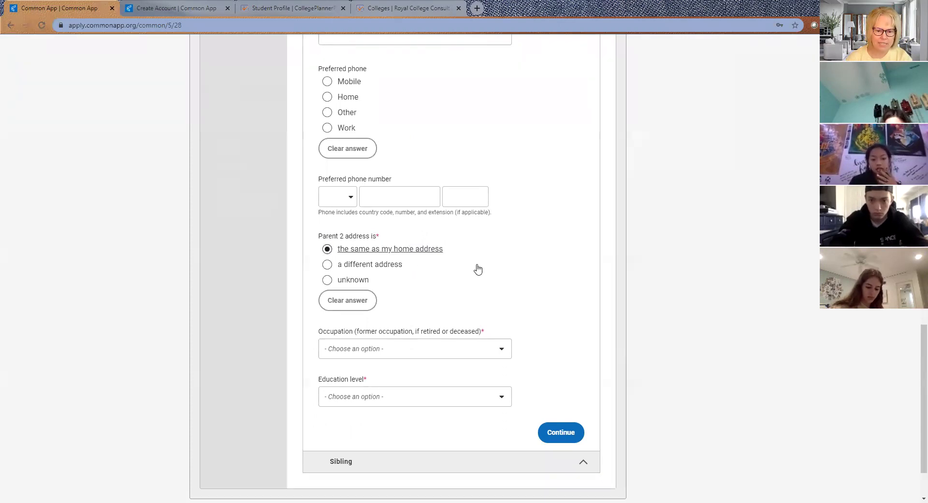
Set Parent 2 as a retired business owner, former title Contractor, never employed at a college.
{"action": "left_click", "coordinate": [503, 350]}
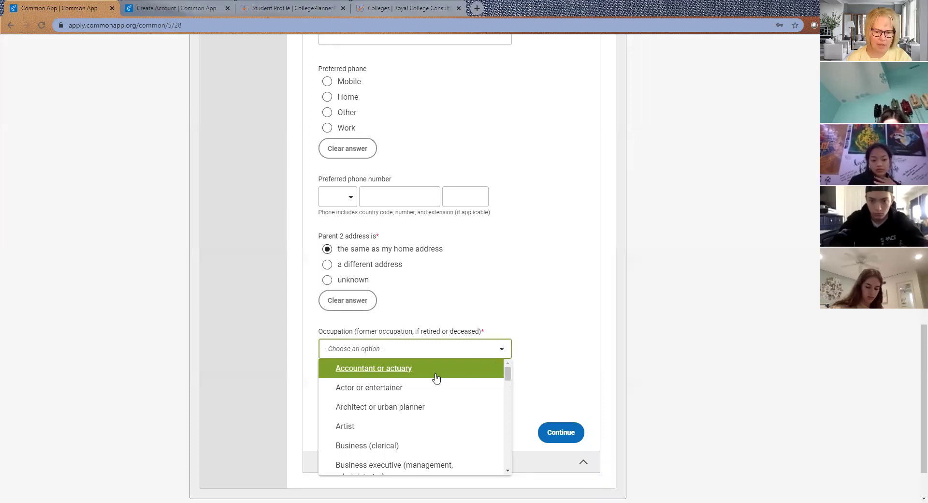
{"action": "scroll", "coordinate": [436, 378], "scroll_direction": "down", "scroll_amount": 3}
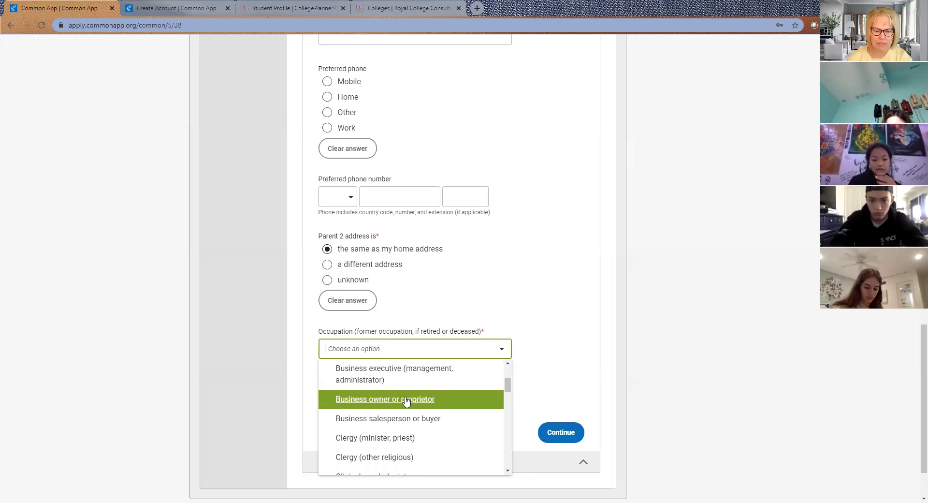
{"action": "left_click", "coordinate": [406, 401]}
{"action": "scroll", "coordinate": [565, 322], "scroll_direction": "down", "scroll_amount": 3}
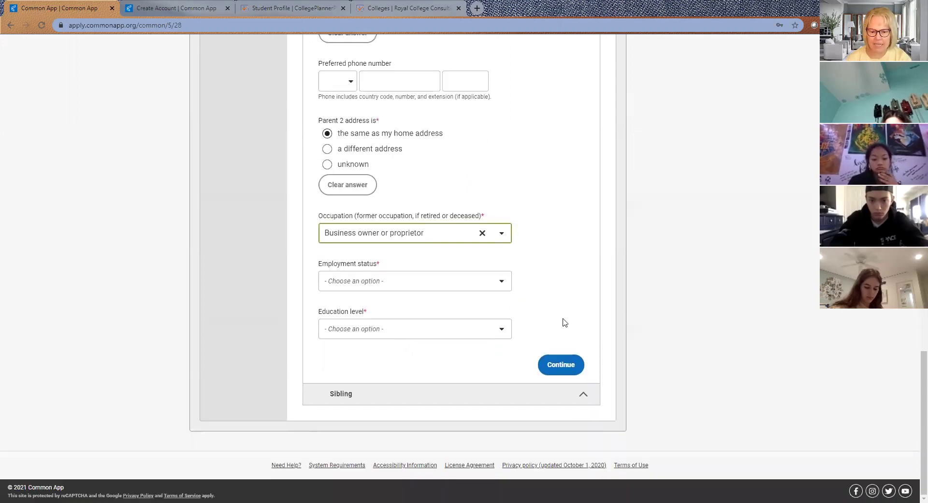
{"action": "left_click", "coordinate": [501, 281]}
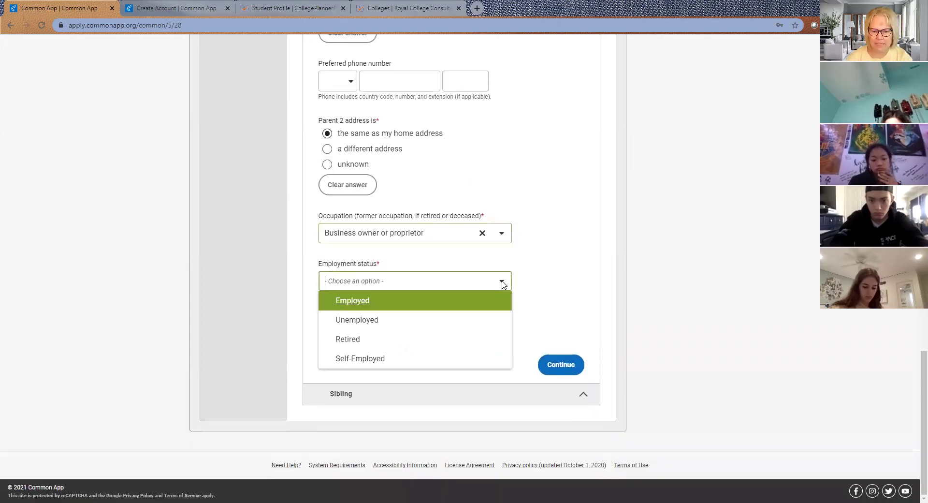
{"action": "left_click", "coordinate": [358, 339]}
{"action": "left_click", "coordinate": [373, 331]}
{"action": "type", "text": "Contractor"}
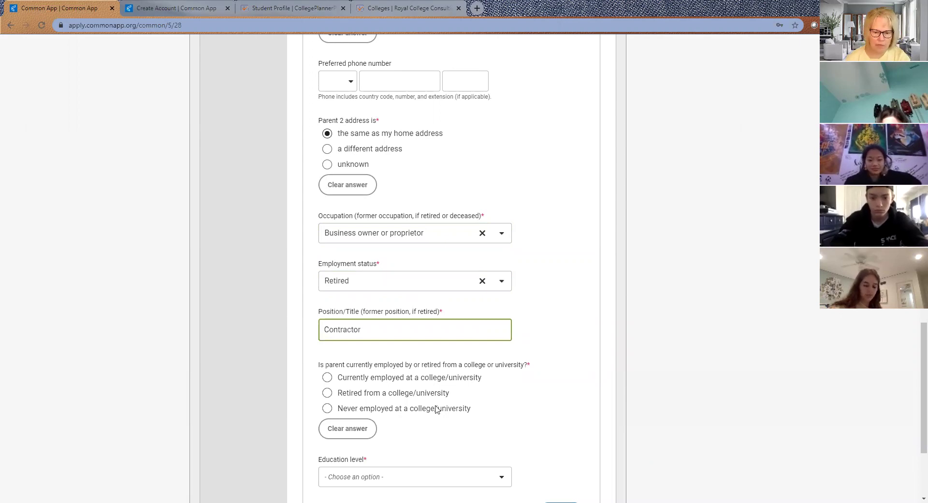
{"action": "left_click", "coordinate": [323, 411]}
Set Parent 2's education level to some high/secondary school and save.
{"action": "scroll", "coordinate": [473, 387], "scroll_direction": "down", "scroll_amount": 3}
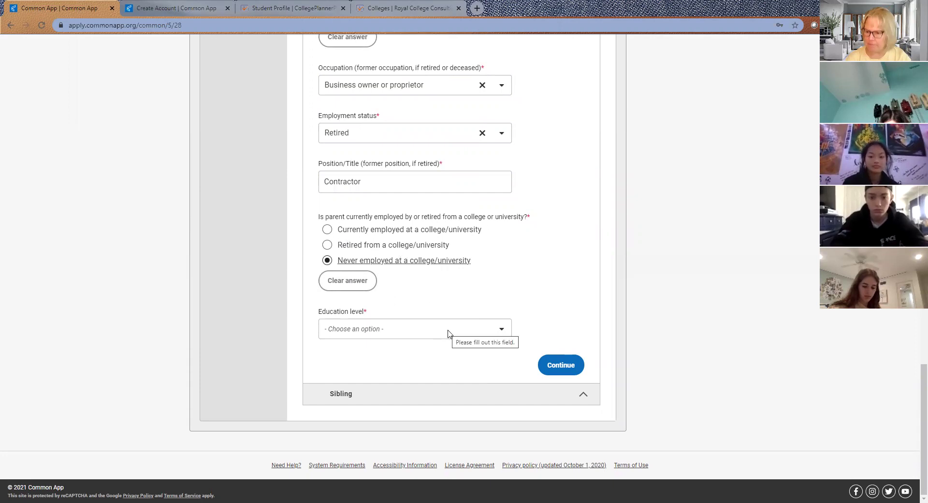
{"action": "left_click", "coordinate": [503, 330]}
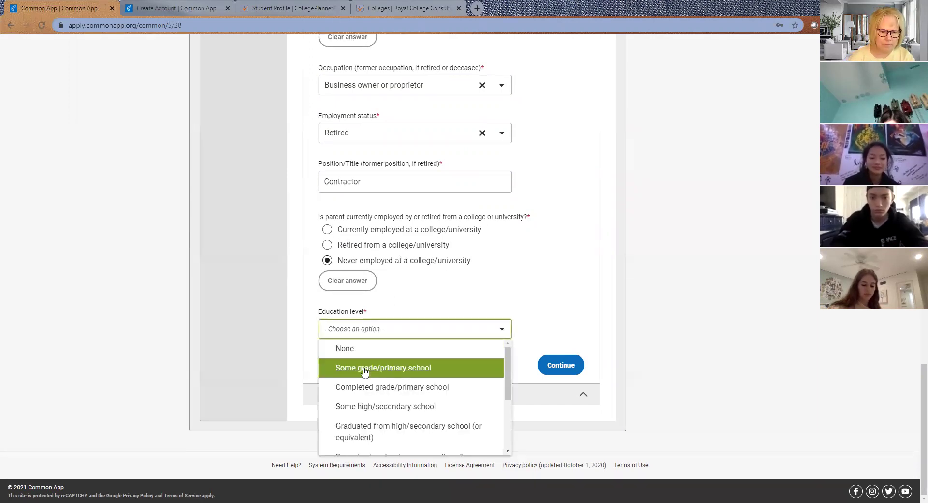
{"action": "left_click", "coordinate": [386, 407]}
{"action": "left_click", "coordinate": [545, 372]}
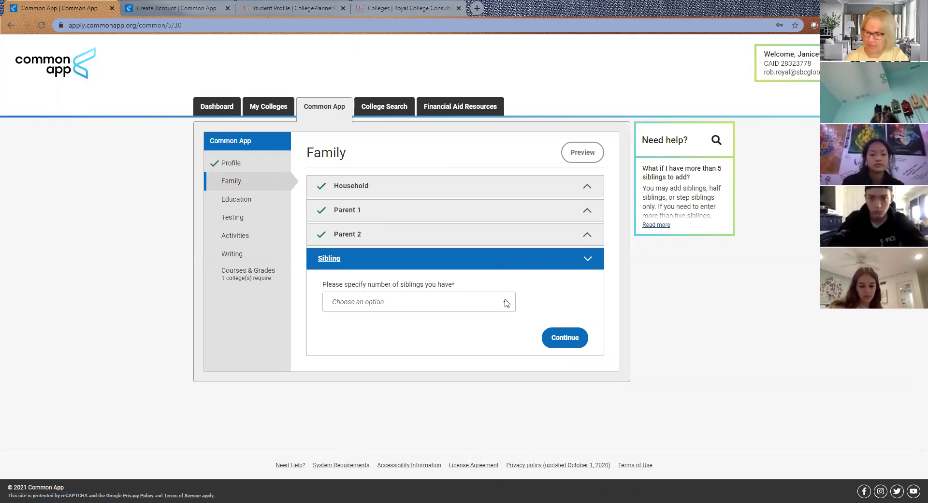
Set the number of siblings to 3 (after briefly choosing 0) and scroll to the sibling fields.
{"action": "left_click", "coordinate": [507, 303]}
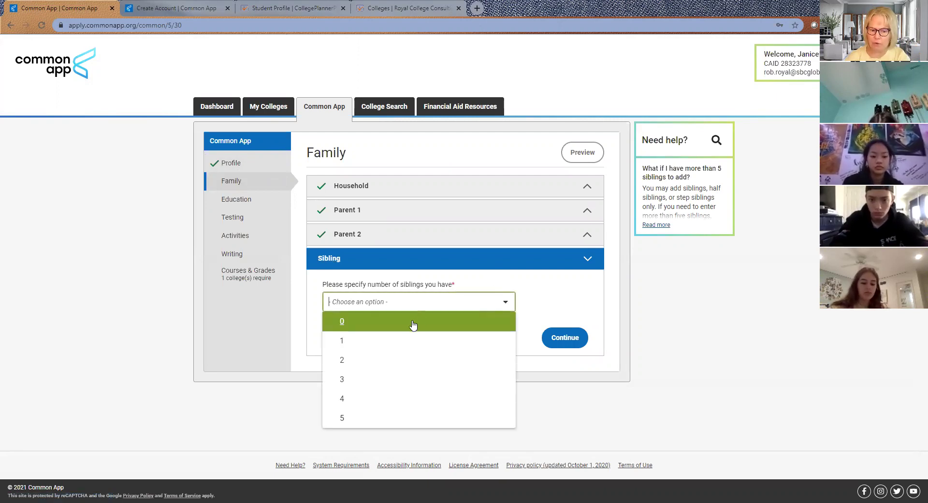
{"action": "left_click", "coordinate": [366, 323]}
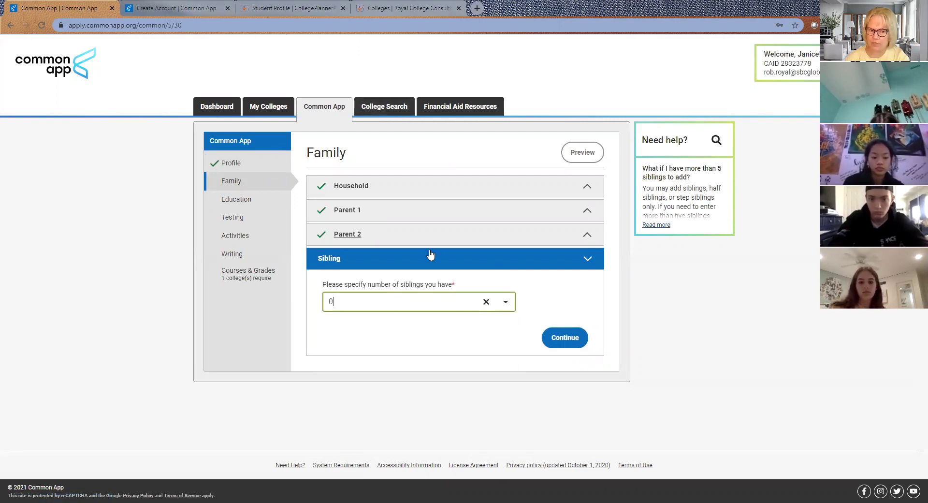
{"action": "left_click", "coordinate": [505, 302]}
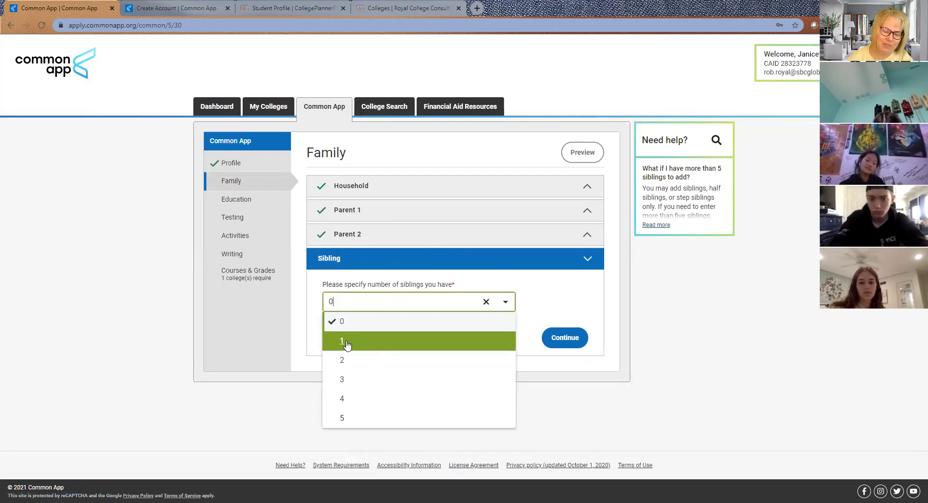
{"action": "left_click", "coordinate": [345, 379]}
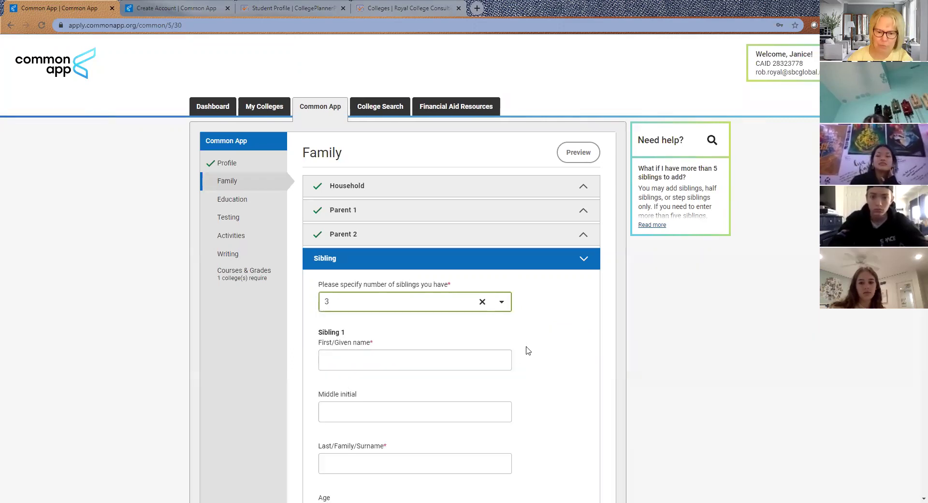
{"action": "scroll", "coordinate": [547, 335], "scroll_direction": "down", "scroll_amount": 3}
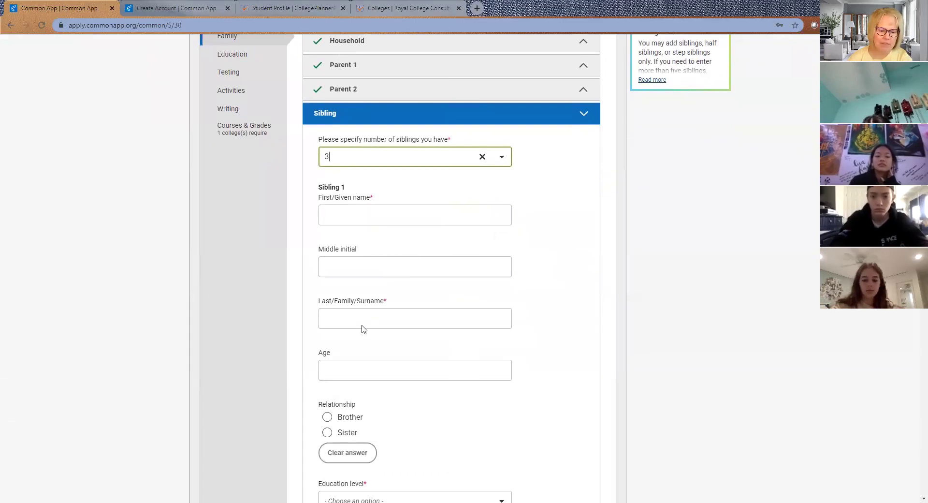
{"action": "scroll", "coordinate": [538, 292], "scroll_direction": "down", "scroll_amount": 2}
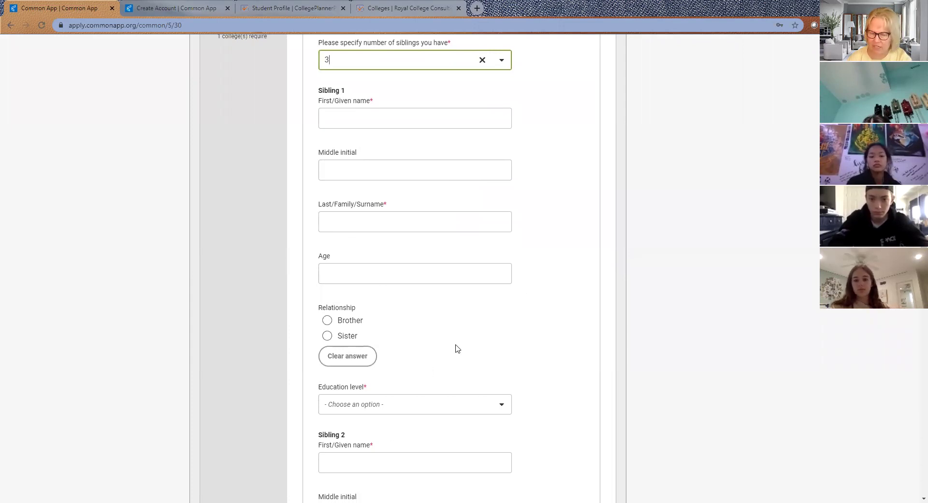
{"action": "scroll", "coordinate": [460, 347], "scroll_direction": "down", "scroll_amount": 2}
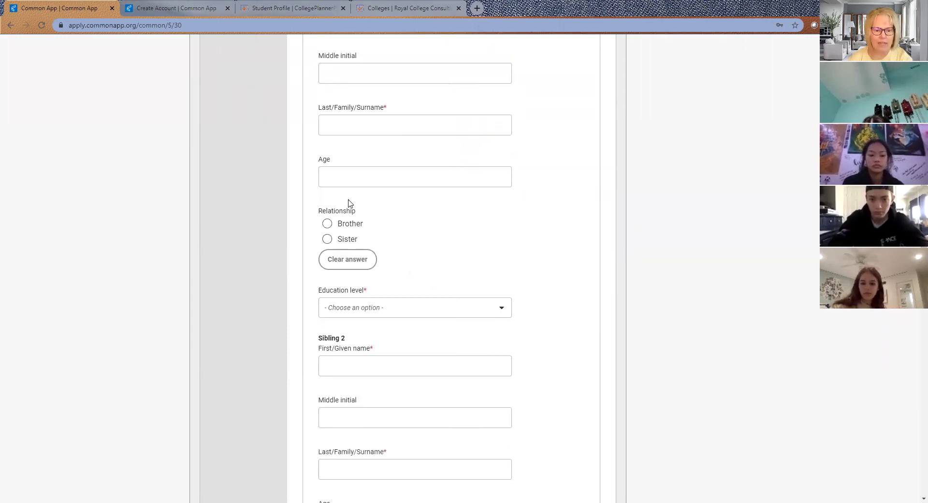
Set Sibling 1's education level to Graduated from college/university.
{"action": "left_click", "coordinate": [503, 310]}
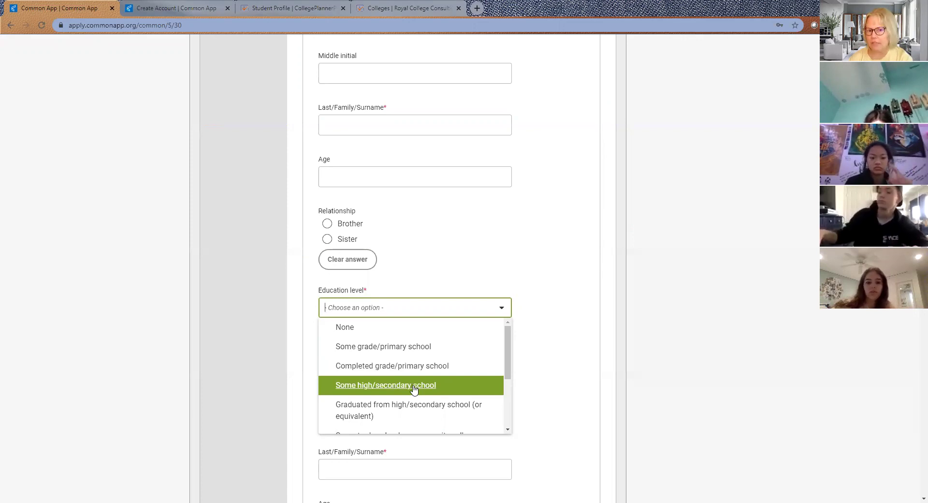
{"action": "scroll", "coordinate": [414, 387], "scroll_direction": "down", "scroll_amount": 2}
{"action": "scroll", "coordinate": [414, 387], "scroll_direction": "up", "scroll_amount": 1}
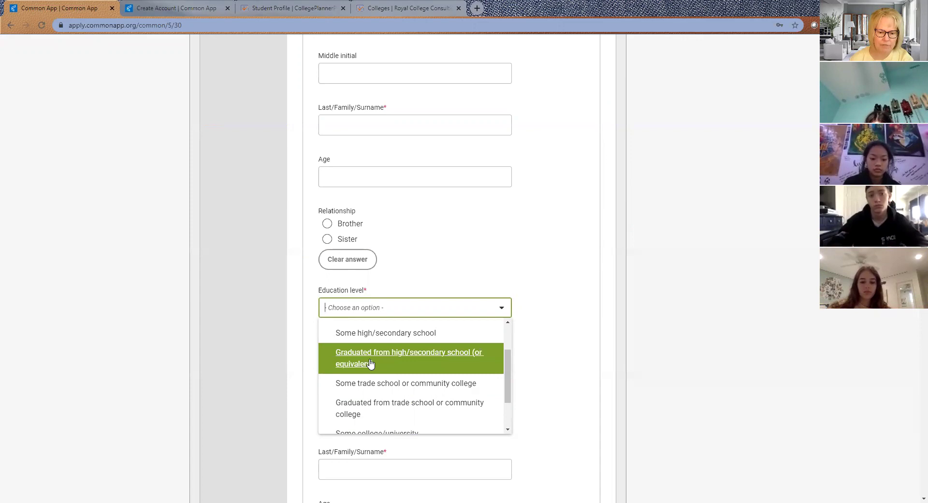
{"action": "scroll", "coordinate": [370, 363], "scroll_direction": "down", "scroll_amount": 2}
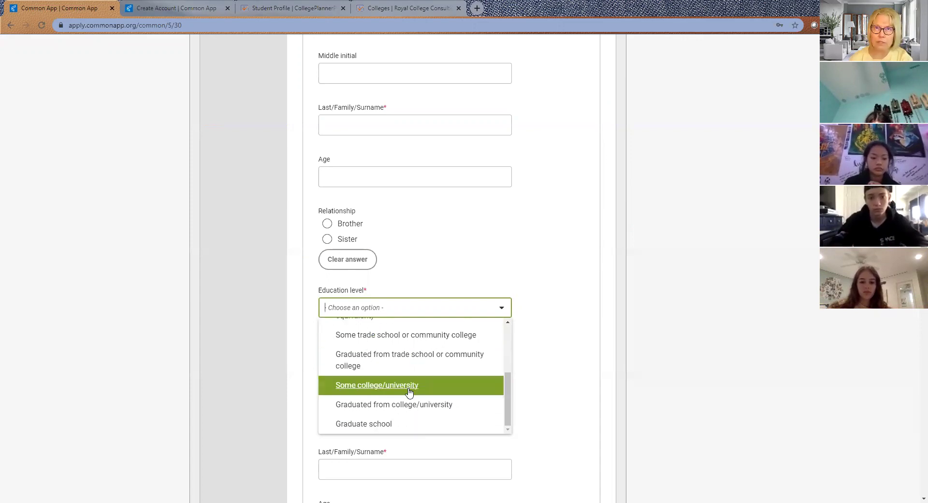
{"action": "scroll", "coordinate": [409, 392], "scroll_direction": "down", "scroll_amount": 1}
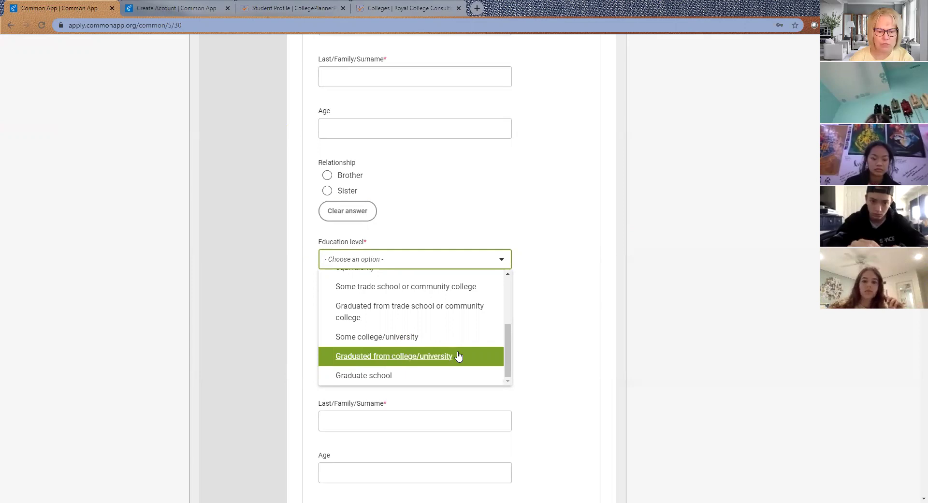
{"action": "scroll", "coordinate": [538, 350], "scroll_direction": "down", "scroll_amount": 2}
{"action": "left_click", "coordinate": [415, 264]}
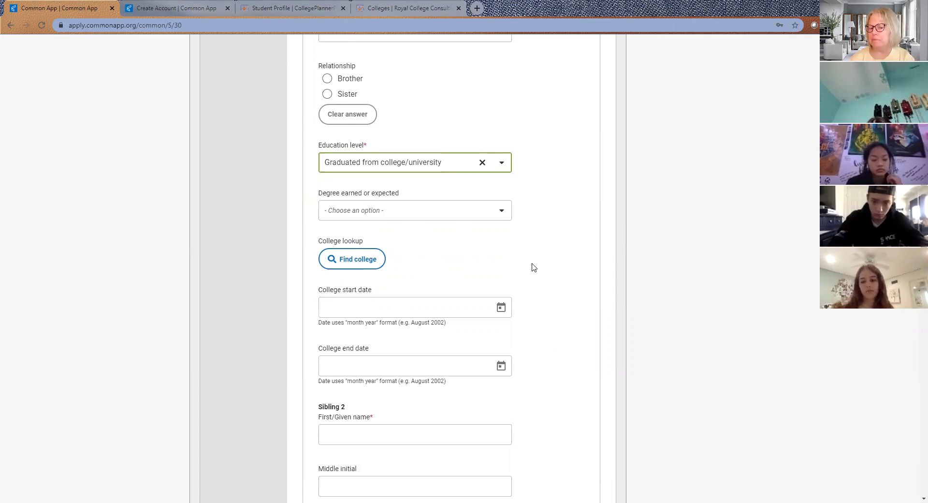
Save the Family page with Continue, then return to the Family section.
{"action": "scroll", "coordinate": [521, 248], "scroll_direction": "down", "scroll_amount": 1}
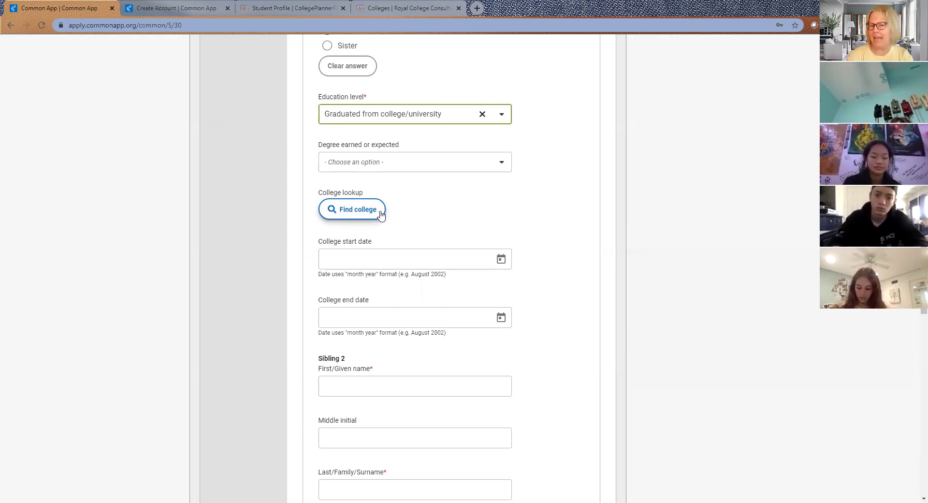
{"action": "scroll", "coordinate": [457, 164], "scroll_direction": "down", "scroll_amount": 2}
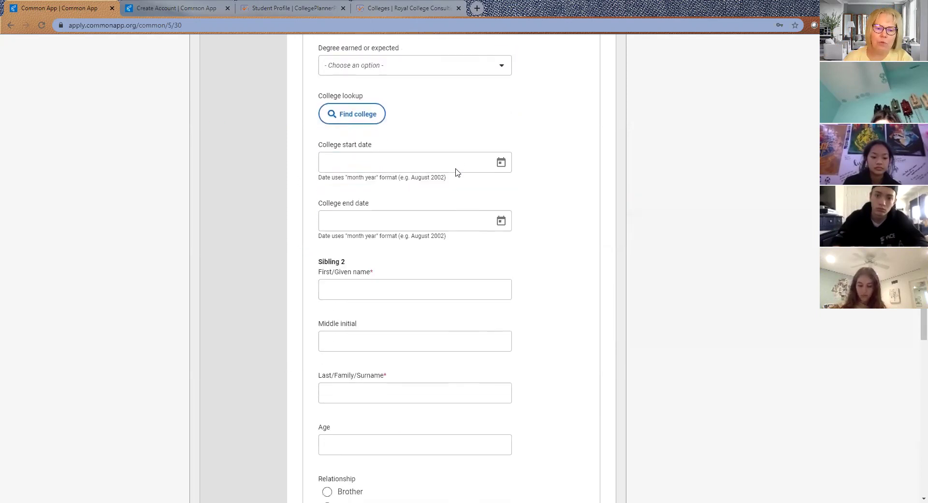
{"action": "scroll", "coordinate": [437, 276], "scroll_direction": "down", "scroll_amount": 2}
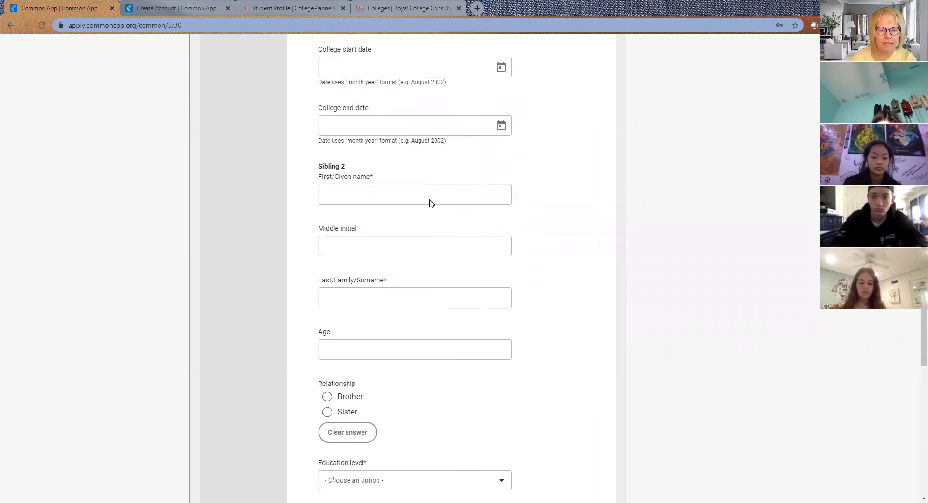
{"action": "scroll", "coordinate": [440, 342], "scroll_direction": "down", "scroll_amount": 10}
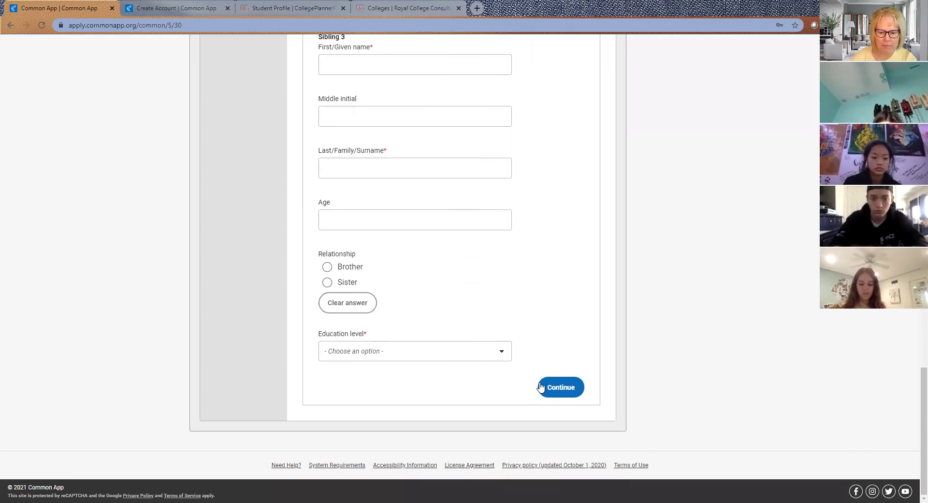
{"action": "left_click", "coordinate": [558, 386]}
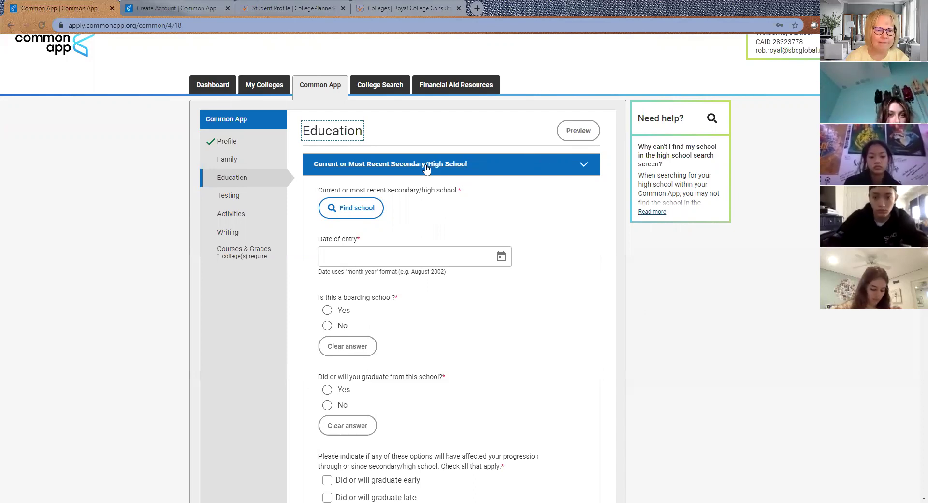
{"action": "left_click", "coordinate": [222, 167]}
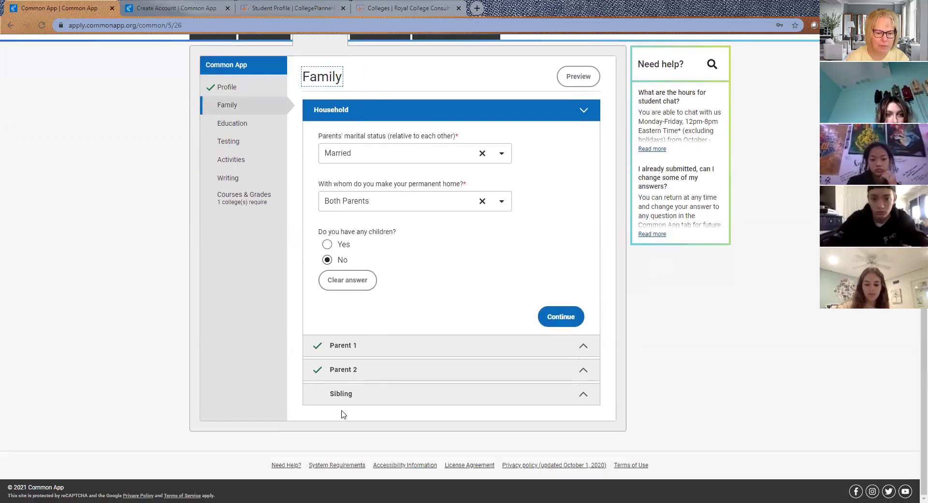
Change the Sibling count to 0 and save the Family section.
{"action": "left_click", "coordinate": [586, 395]}
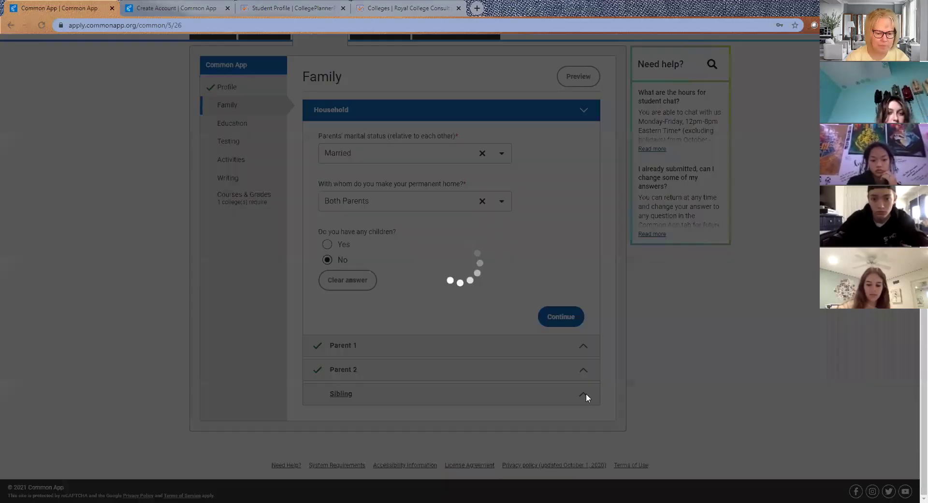
{"action": "left_click", "coordinate": [498, 211]}
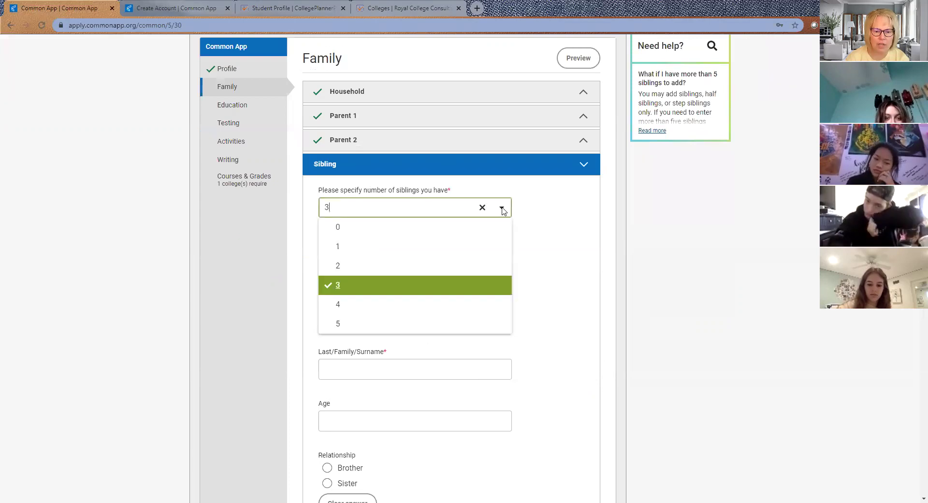
{"action": "left_click", "coordinate": [382, 231]}
{"action": "left_click", "coordinate": [555, 337]}
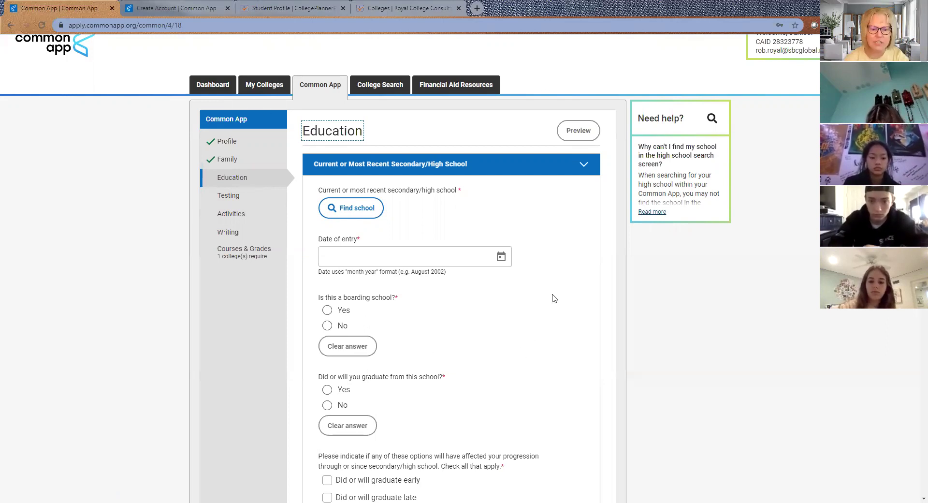
Search the High School Lookup for 'Lutheran', pick Lutheran High School Orange County, then clear the search.
{"action": "left_click", "coordinate": [352, 210]}
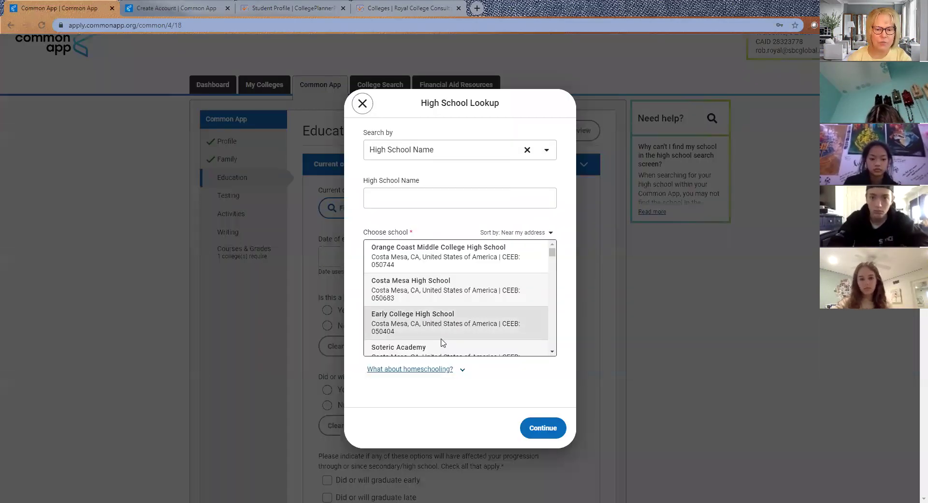
{"action": "left_click", "coordinate": [416, 201]}
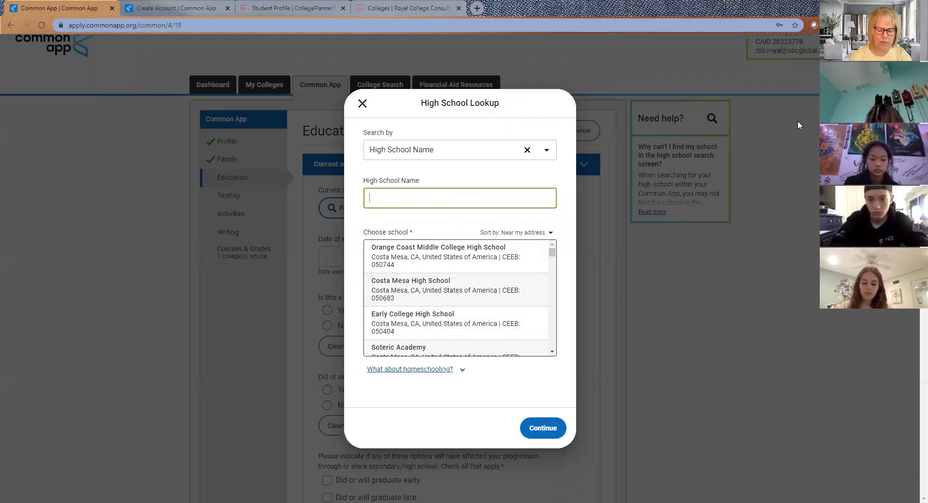
{"action": "type", "text": "Luther"}
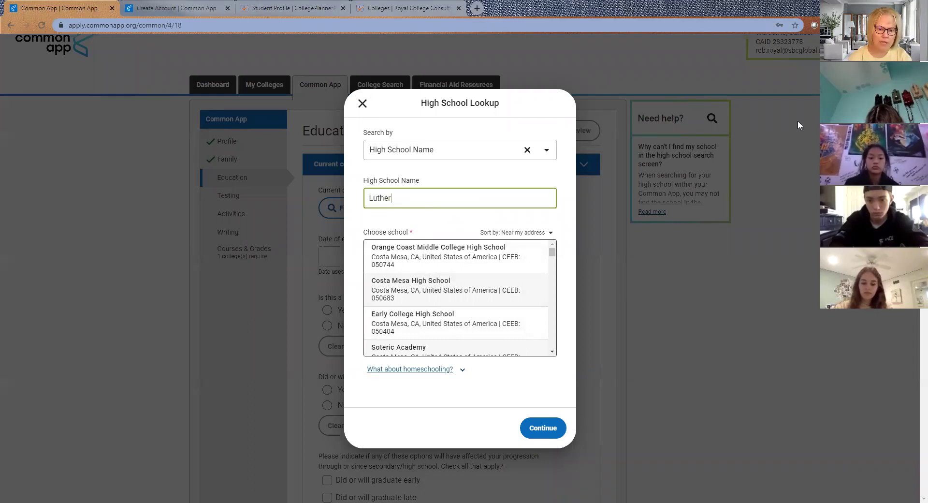
{"action": "type", "text": "an"}
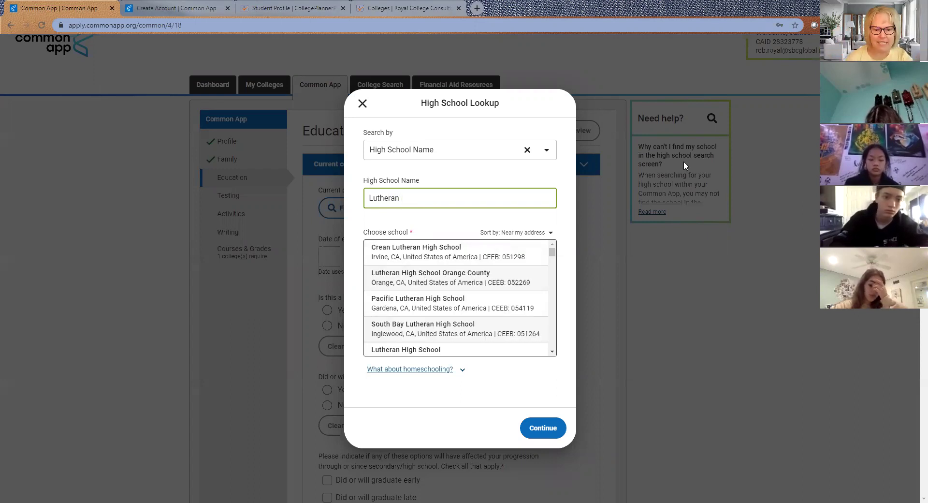
{"action": "left_click", "coordinate": [469, 275]}
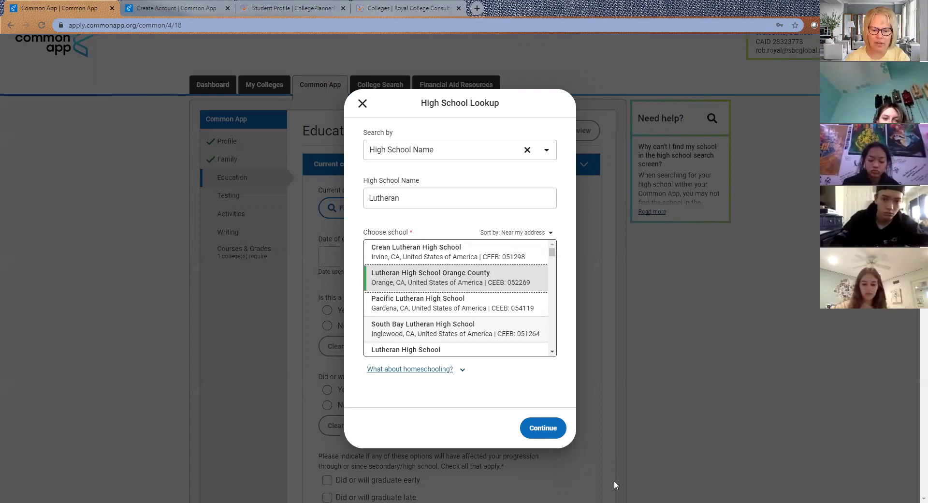
{"action": "left_click_drag", "start_coordinate": [478, 198], "coordinate": [319, 202]}
{"action": "key", "text": "BackSpace"}
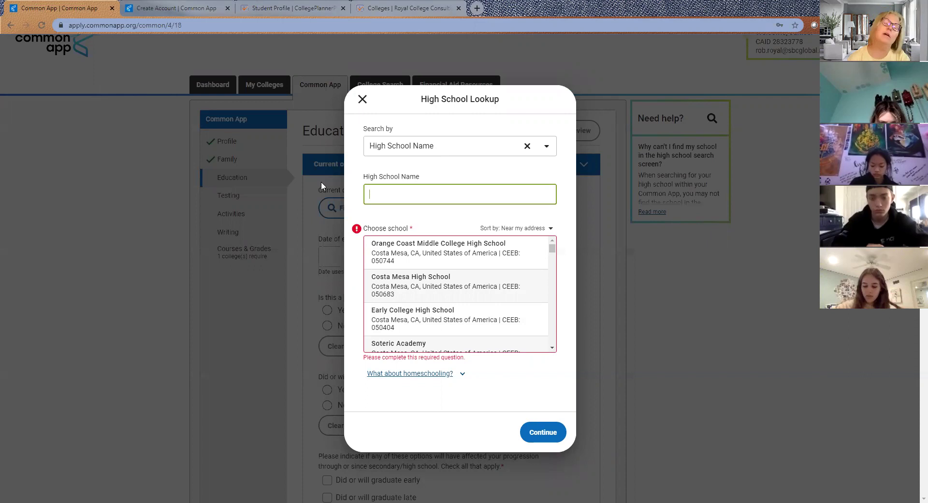
Try a 'Huntin' school name search, then clear it.
{"action": "type", "text": "Huntintin"}
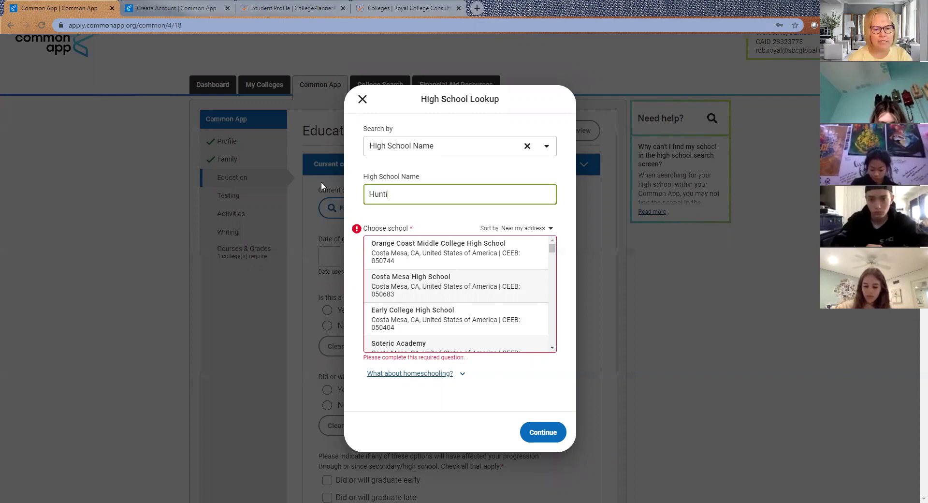
{"action": "key", "text": "BackSpace"}
{"action": "key", "text": "BackSpace"}
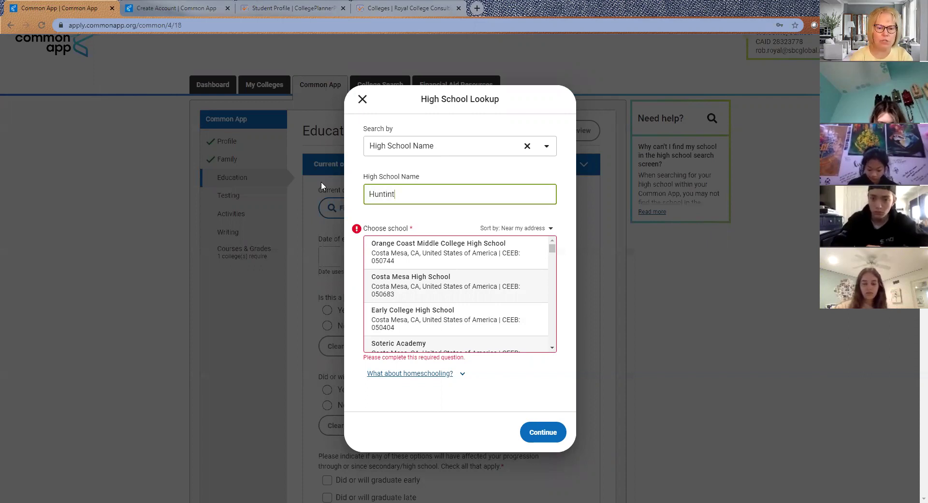
{"action": "key", "text": "BackSpace"}
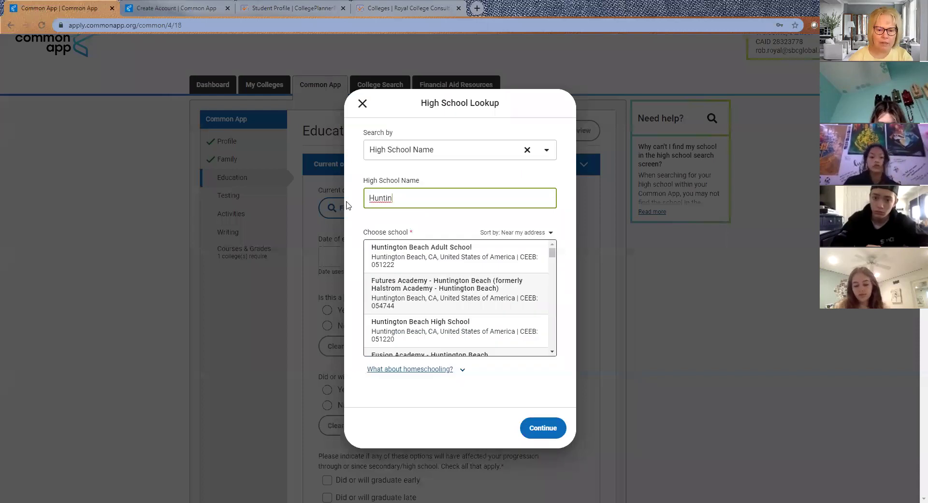
{"action": "scroll", "coordinate": [435, 286], "scroll_direction": "down", "scroll_amount": 2}
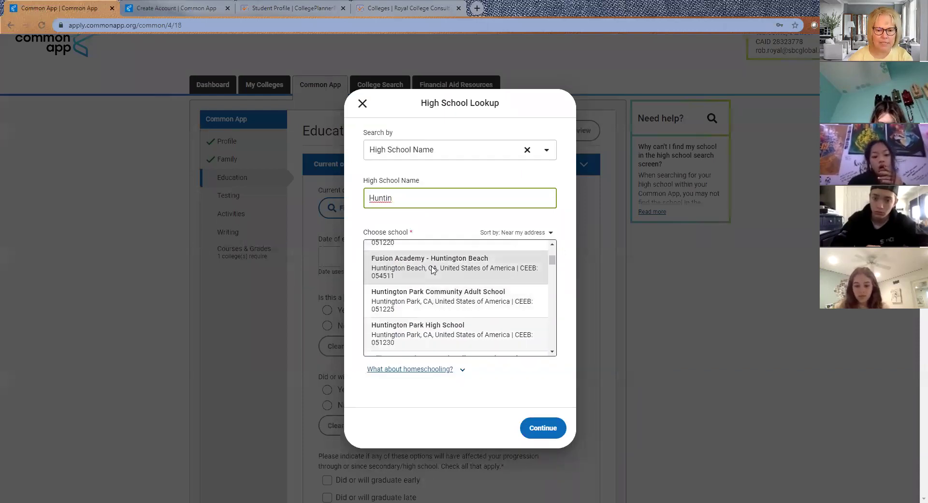
{"action": "scroll", "coordinate": [432, 270], "scroll_direction": "up", "scroll_amount": 1}
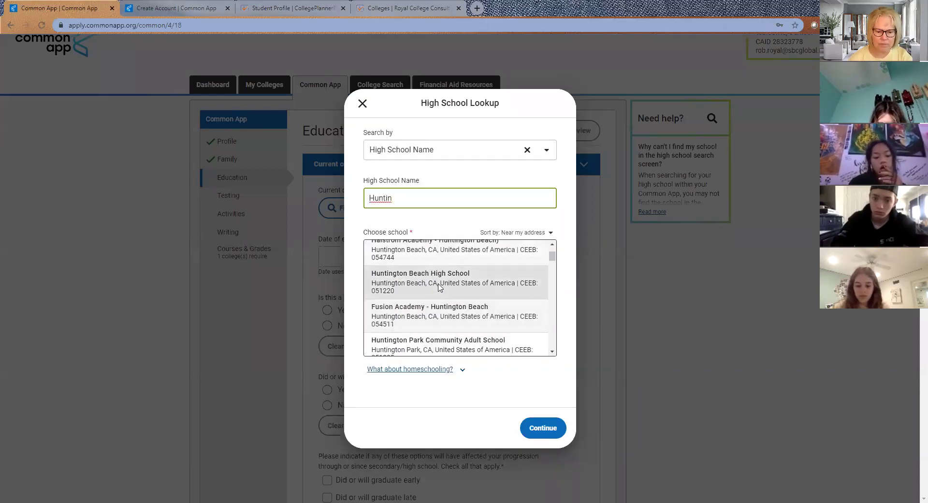
{"action": "left_click_drag", "start_coordinate": [406, 198], "coordinate": [337, 196]}
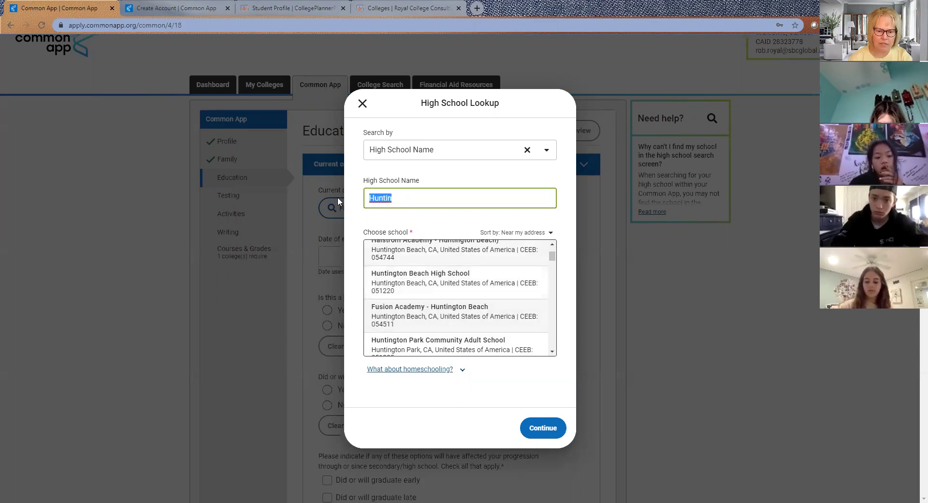
{"action": "key", "text": "BackSpace"}
Search 'Los' and pick Los Alamitos High School, then clear the search and choose Costa Mesa High School.
{"action": "type", "text": "LOs"}
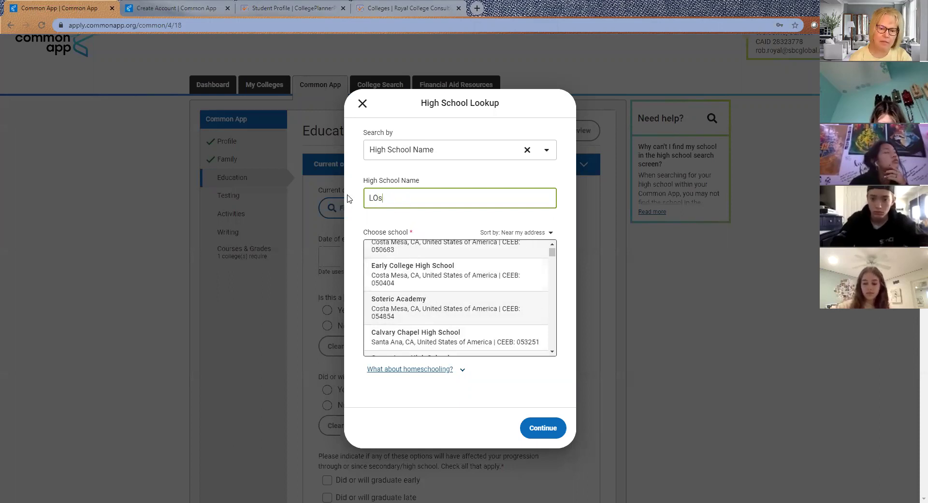
{"action": "key", "text": "BackSpace"}
{"action": "key", "text": "BackSpace"}
{"action": "type", "text": "os"}
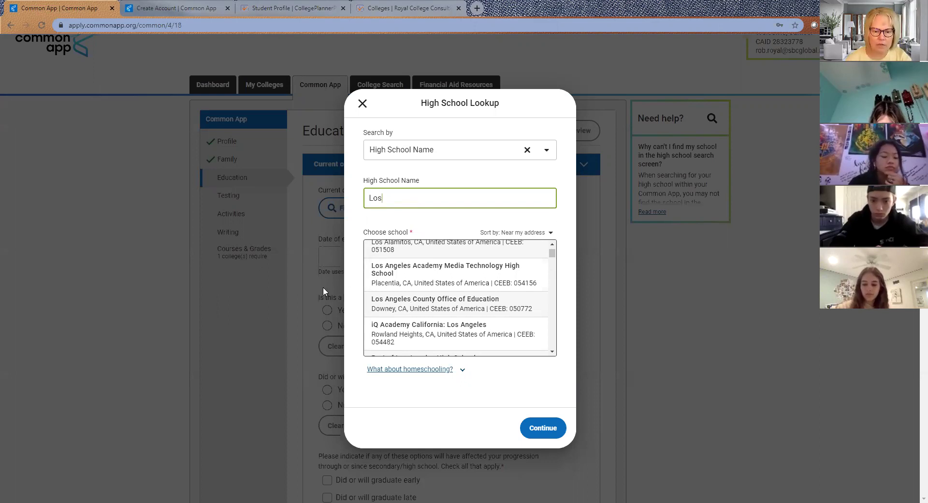
{"action": "left_click", "coordinate": [411, 252]}
{"action": "scroll", "coordinate": [411, 253], "scroll_direction": "up", "scroll_amount": 1}
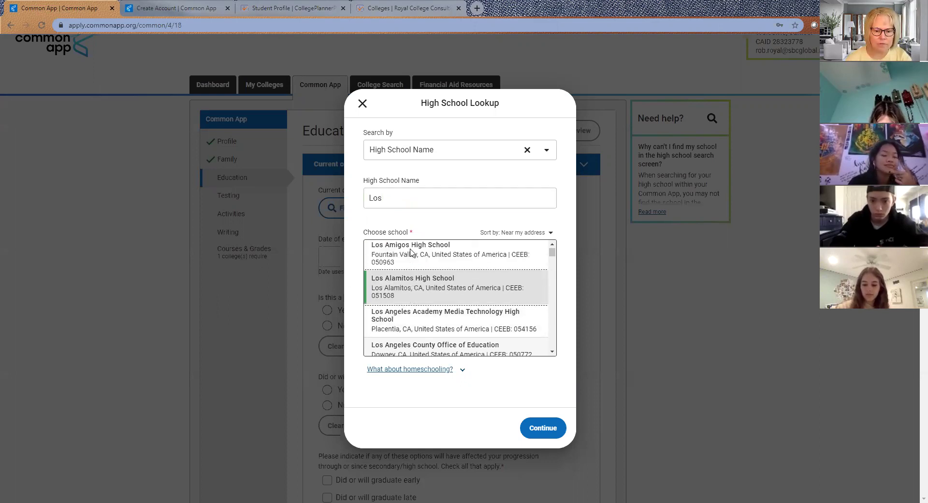
{"action": "double_click", "coordinate": [394, 195]}
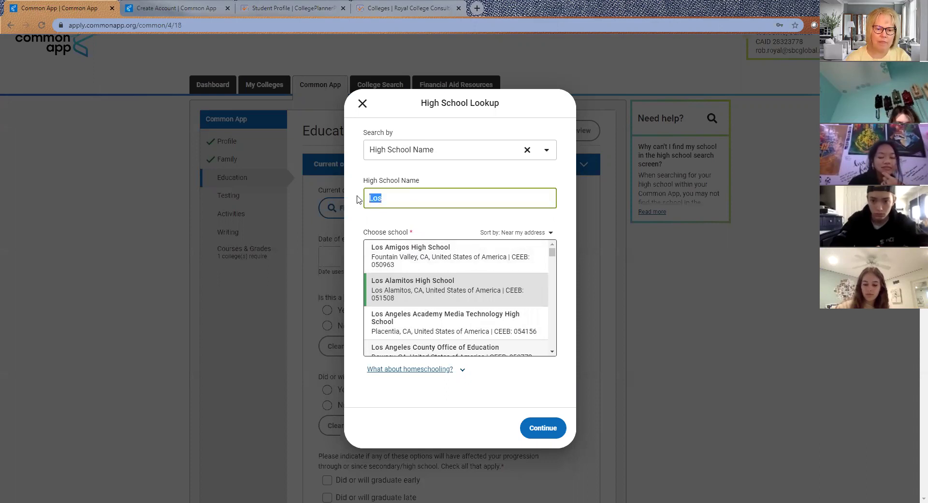
{"action": "key", "text": "BackSpace"}
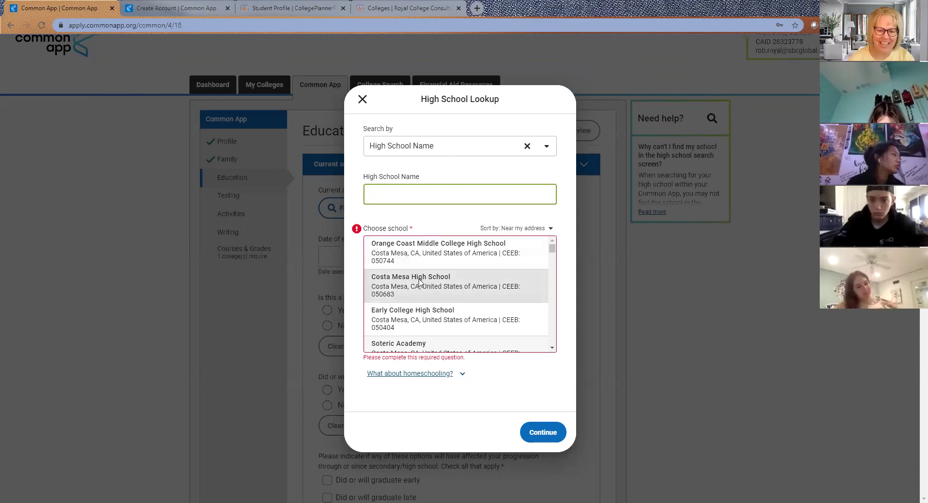
{"action": "left_click", "coordinate": [422, 284]}
Confirm Costa Mesa High School and set its date of entry to August 2018.
{"action": "left_click", "coordinate": [544, 427]}
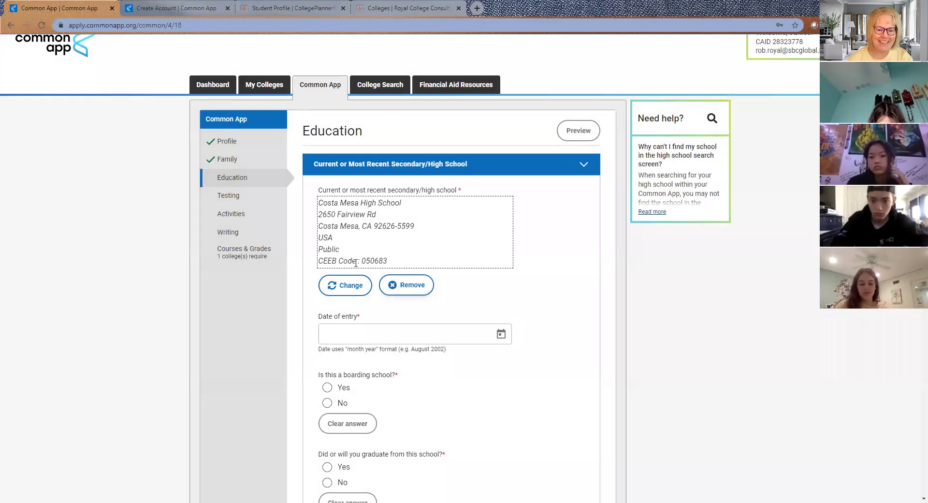
{"action": "left_click", "coordinate": [501, 336]}
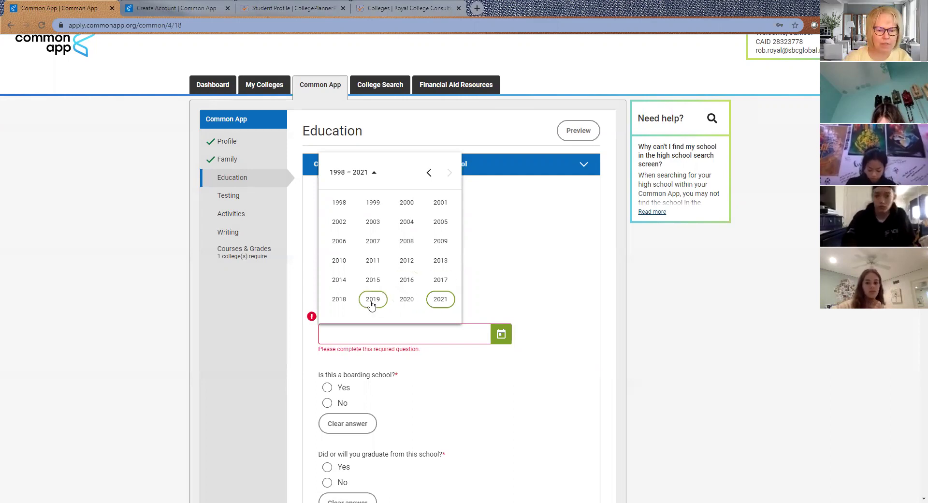
{"action": "left_click", "coordinate": [340, 299]}
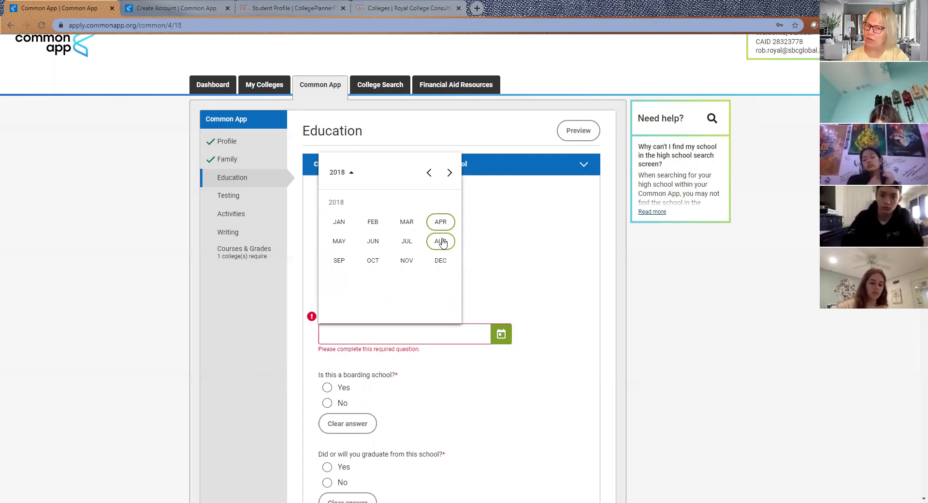
{"action": "left_click", "coordinate": [441, 241]}
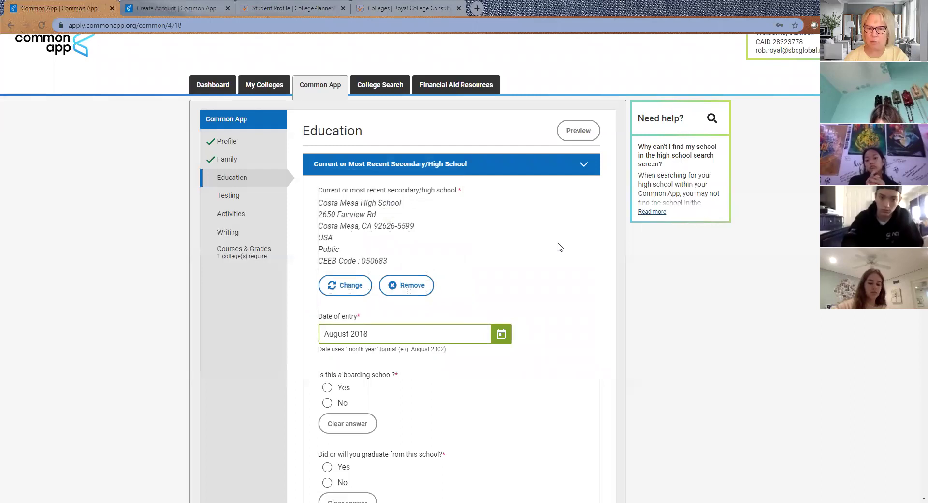
{"action": "scroll", "coordinate": [551, 280], "scroll_direction": "down", "scroll_amount": 3}
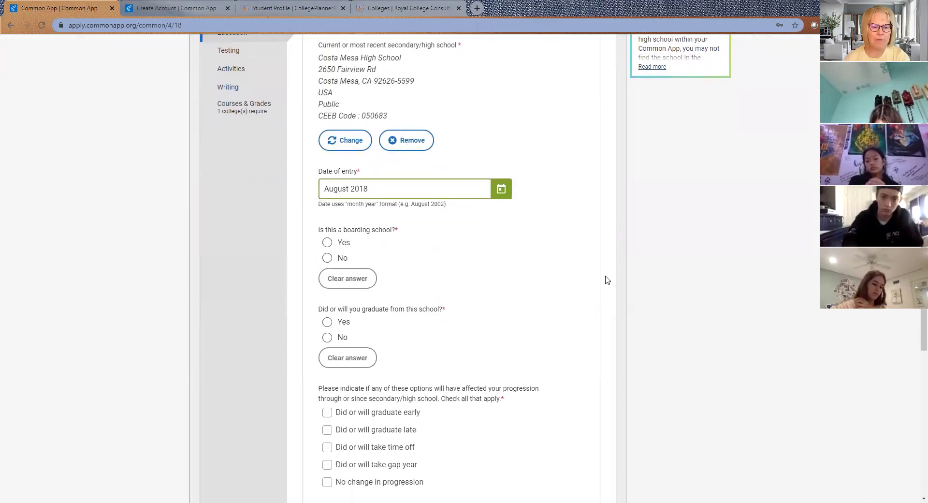
Answer No to boarding school and Yes to graduating from this school.
{"action": "left_click", "coordinate": [327, 259]}
{"action": "scroll", "coordinate": [498, 253], "scroll_direction": "down", "scroll_amount": 2}
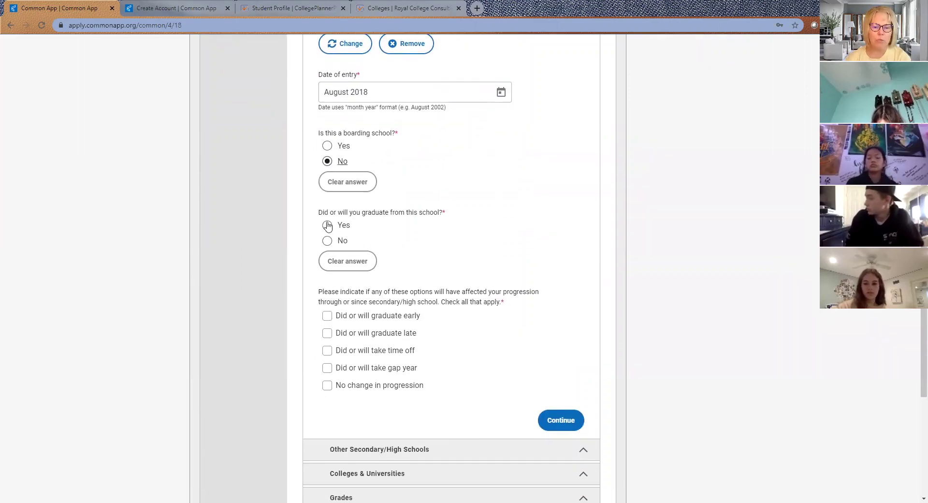
{"action": "scroll", "coordinate": [545, 218], "scroll_direction": "up", "scroll_amount": 2}
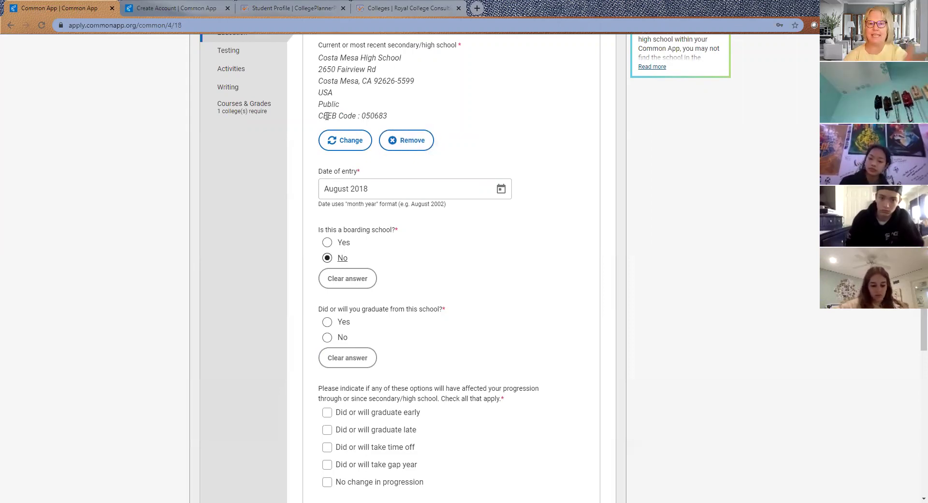
{"action": "left_click", "coordinate": [329, 322]}
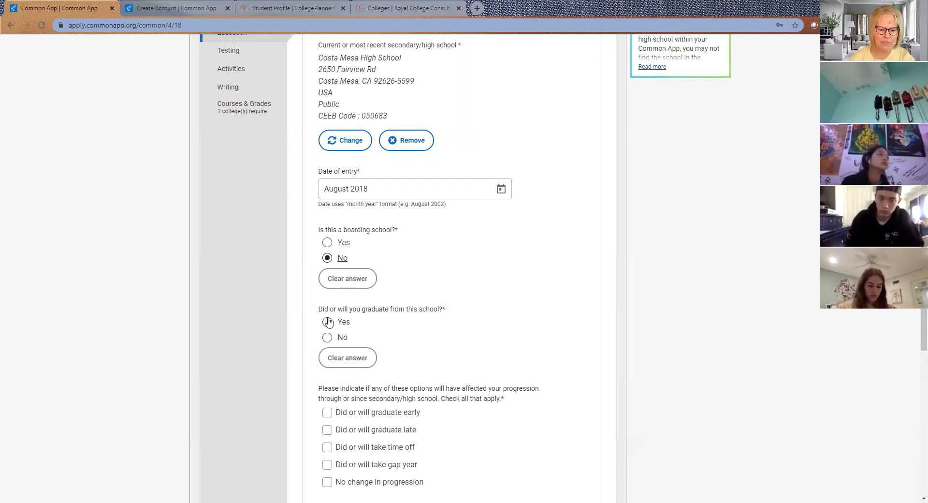
{"action": "scroll", "coordinate": [488, 293], "scroll_direction": "down", "scroll_amount": 2}
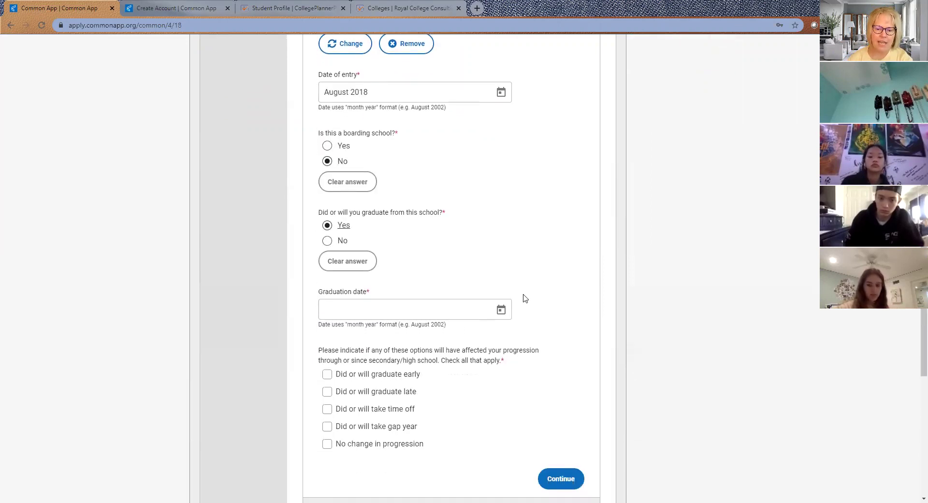
Set the graduation date to June 2022.
{"action": "left_click", "coordinate": [501, 312]}
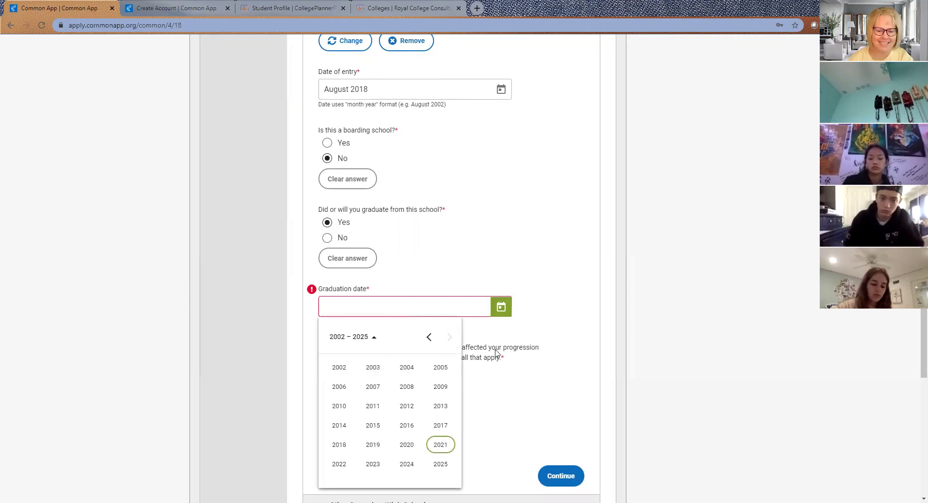
{"action": "scroll", "coordinate": [495, 353], "scroll_direction": "down", "scroll_amount": 2}
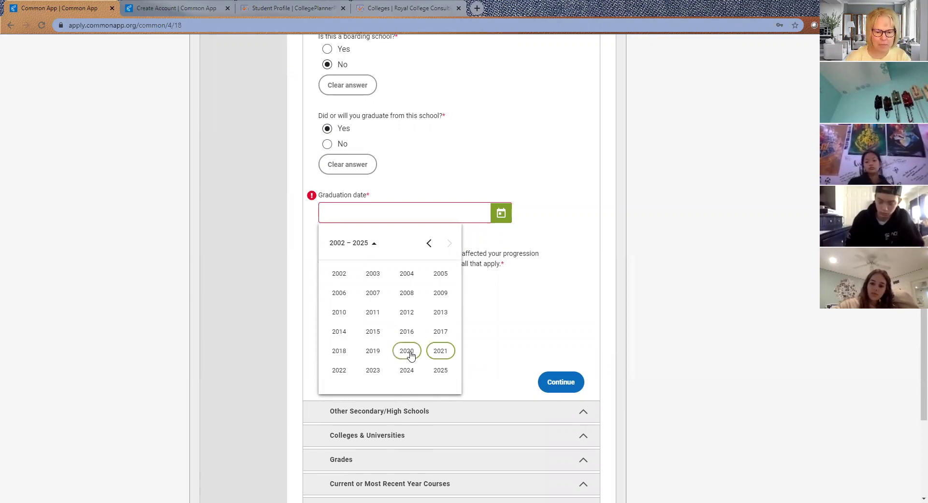
{"action": "left_click", "coordinate": [340, 373]}
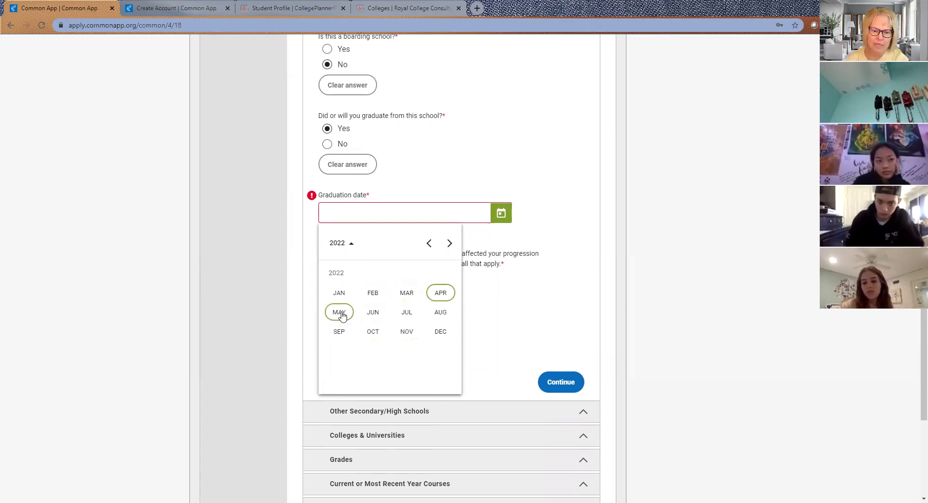
{"action": "left_click", "coordinate": [372, 317]}
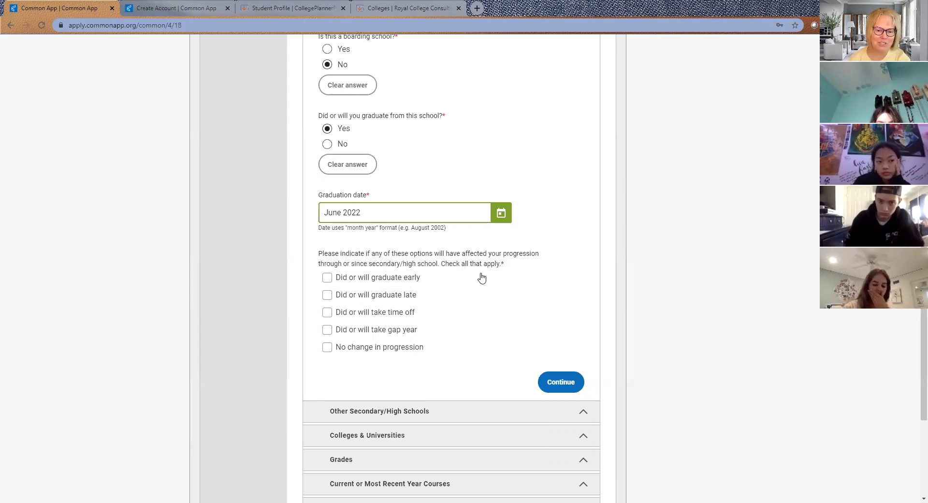
{"action": "scroll", "coordinate": [495, 285], "scroll_direction": "down", "scroll_amount": 1}
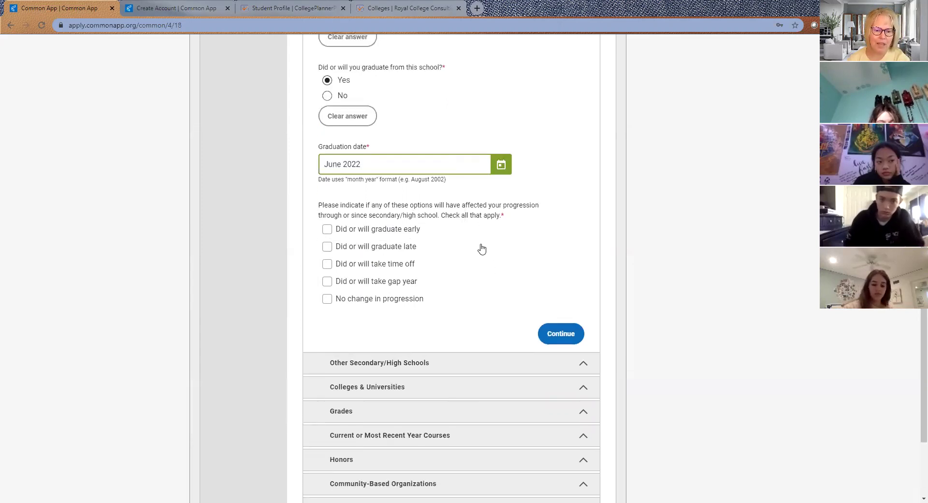
{"action": "scroll", "coordinate": [482, 249], "scroll_direction": "down", "scroll_amount": 1}
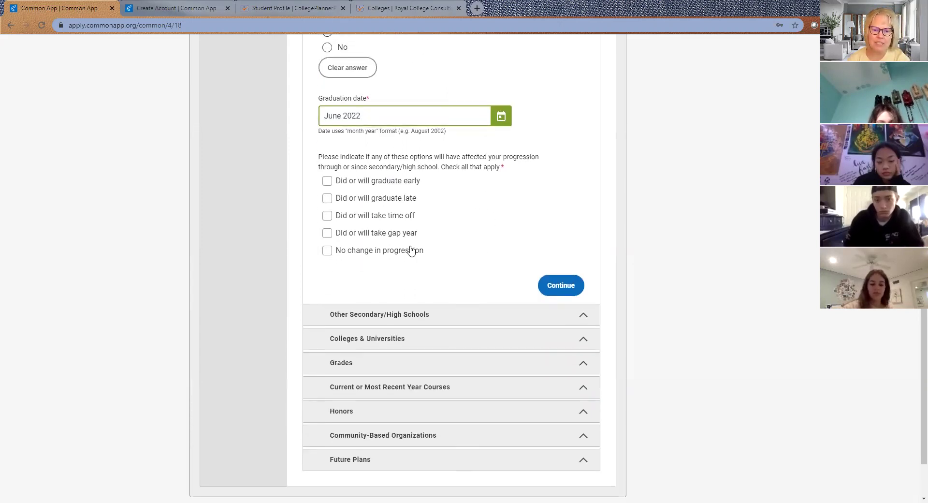
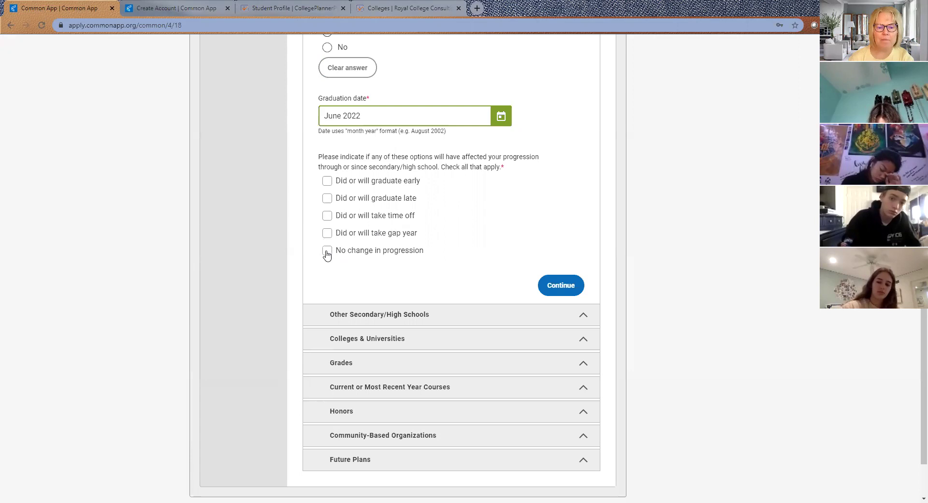
Mark no change in high school progression, save it, and choose 0 other secondary schools.
{"action": "left_click", "coordinate": [328, 251]}
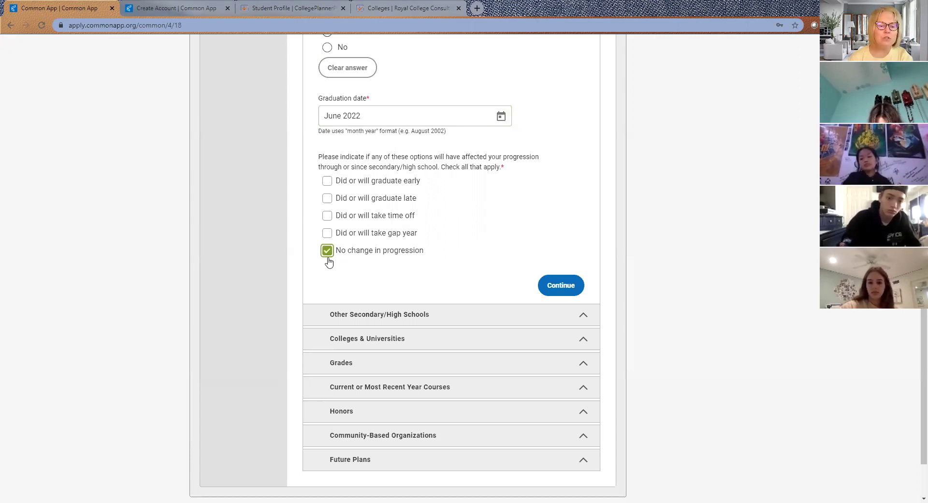
{"action": "left_click", "coordinate": [561, 287]}
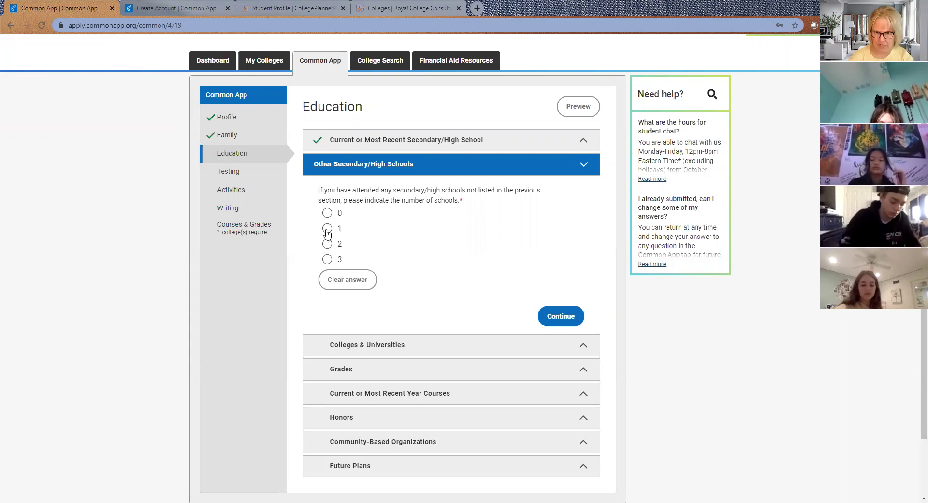
{"action": "left_click", "coordinate": [328, 213]}
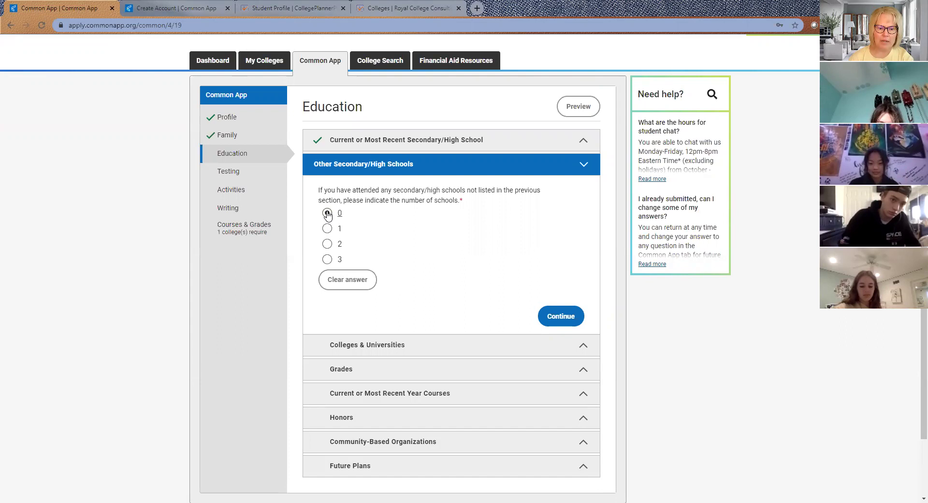
Save the other schools answer and choose 1 for colleges attended.
{"action": "left_click", "coordinate": [564, 316]}
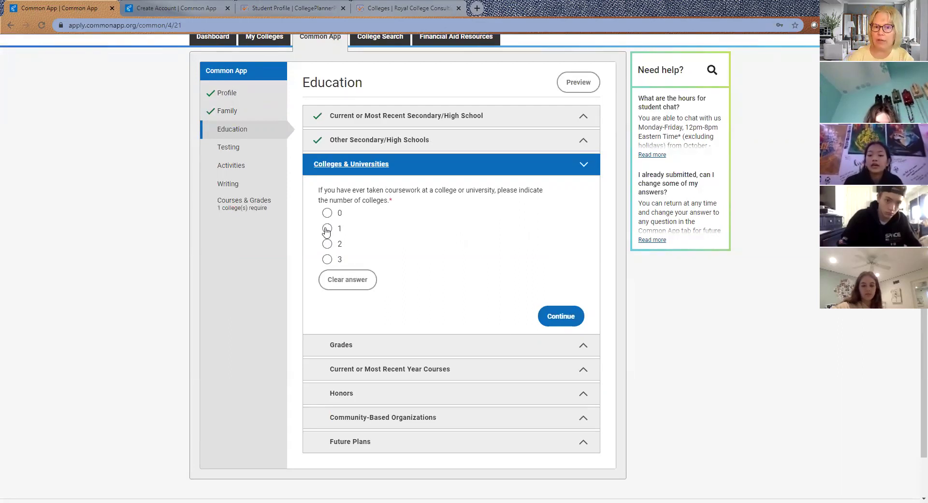
{"action": "left_click", "coordinate": [326, 229]}
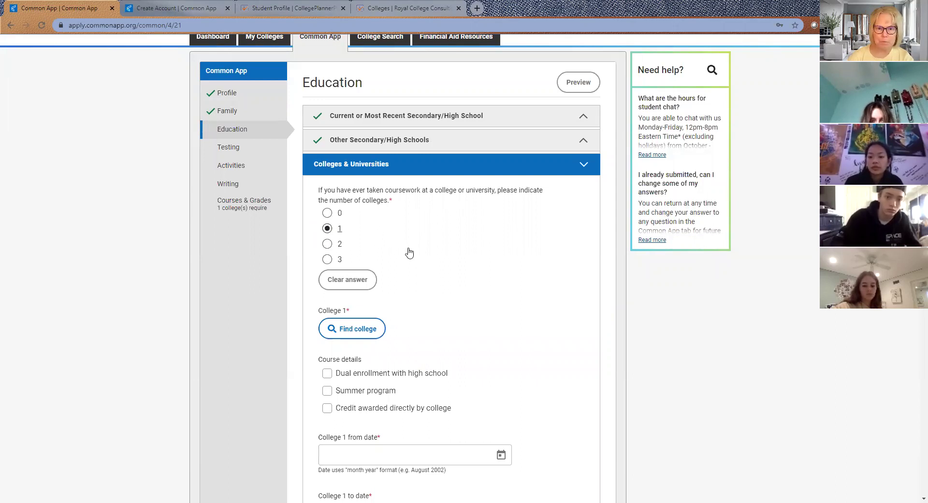
{"action": "scroll", "coordinate": [428, 243], "scroll_direction": "down", "scroll_amount": 1}
{"action": "scroll", "coordinate": [428, 243], "scroll_direction": "down", "scroll_amount": 2}
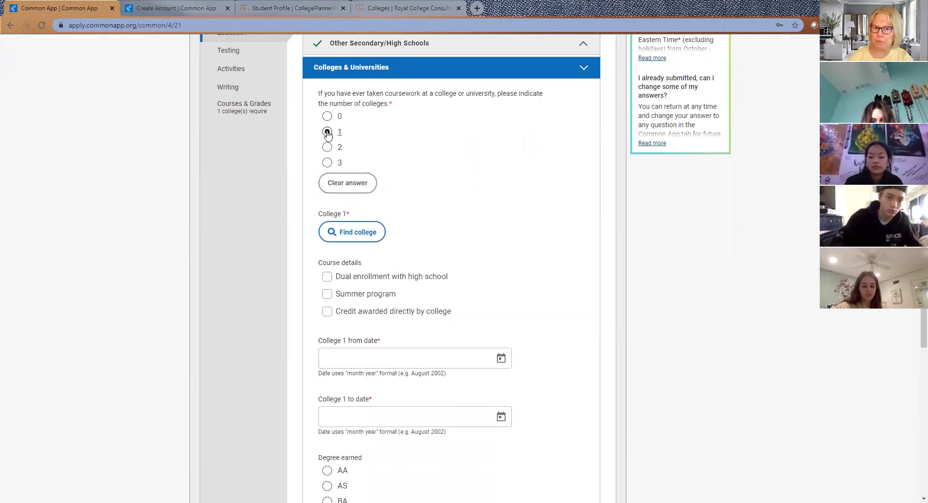
Search 'Orange Coast' and set Orange Coast College (CEEB 4584) as College 1.
{"action": "left_click", "coordinate": [356, 234]}
{"action": "left_click", "coordinate": [410, 210]}
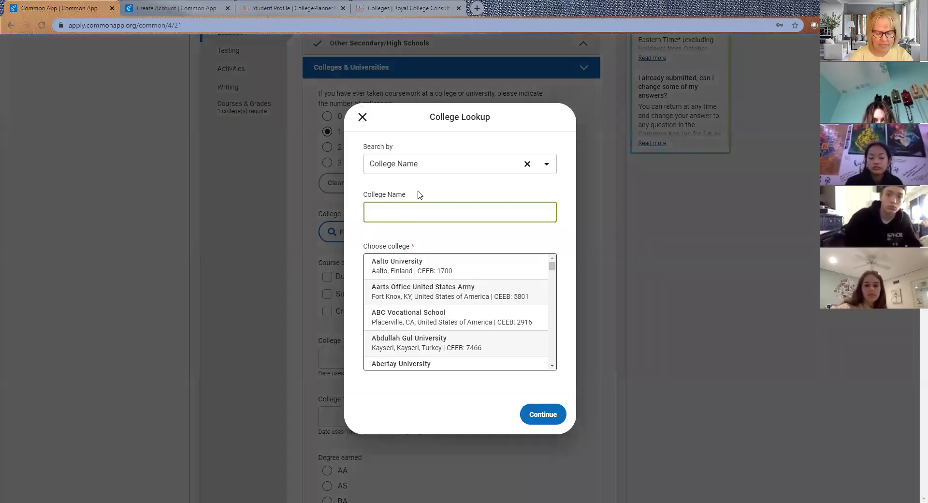
{"action": "type", "text": "Orange"}
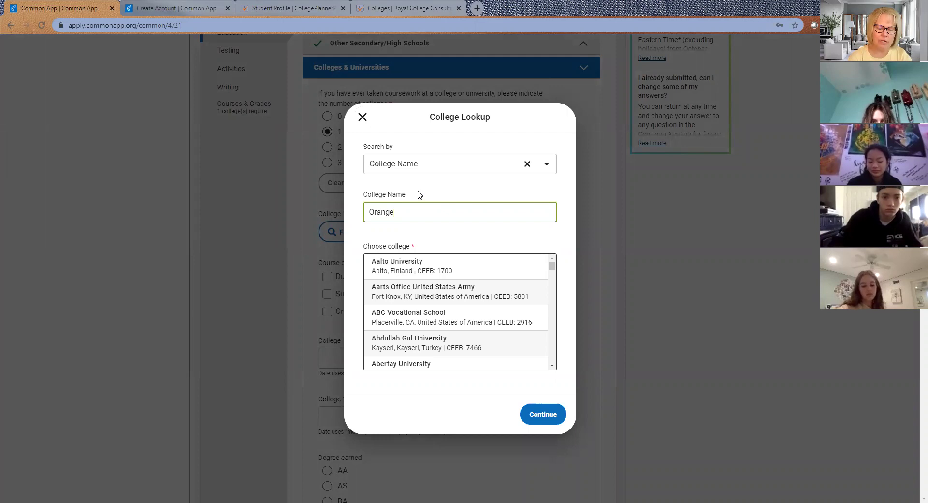
{"action": "type", "text": " Coast"}
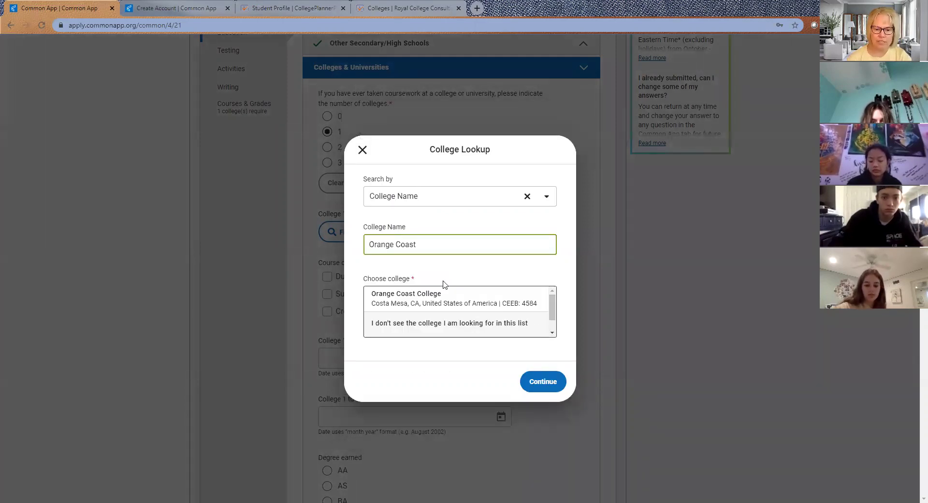
{"action": "left_click", "coordinate": [444, 304]}
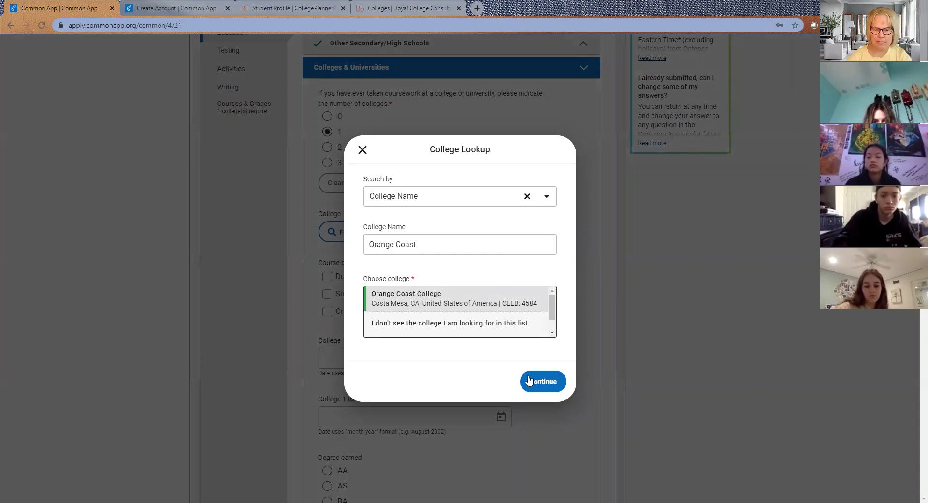
{"action": "left_click", "coordinate": [543, 380]}
{"action": "scroll", "coordinate": [467, 264], "scroll_direction": "down", "scroll_amount": 3}
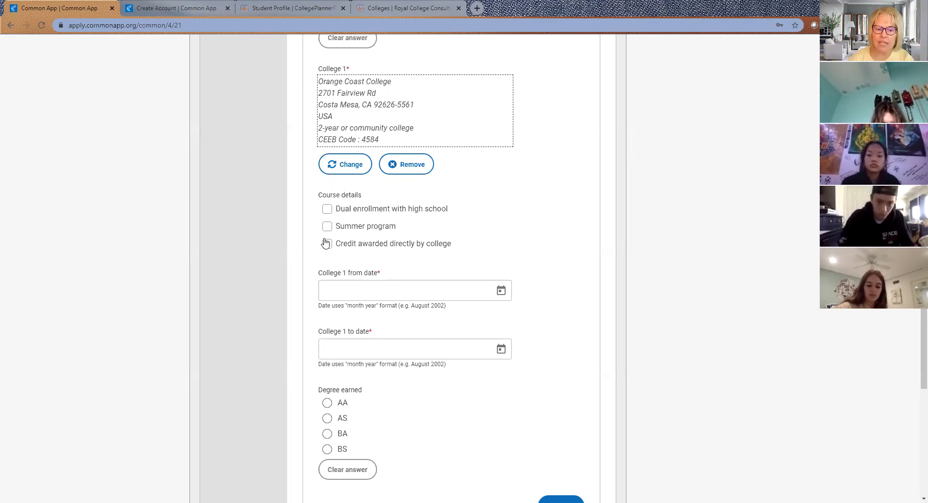
Mark the Orange Coast coursework as a summer program starting June 2021.
{"action": "left_click", "coordinate": [327, 228]}
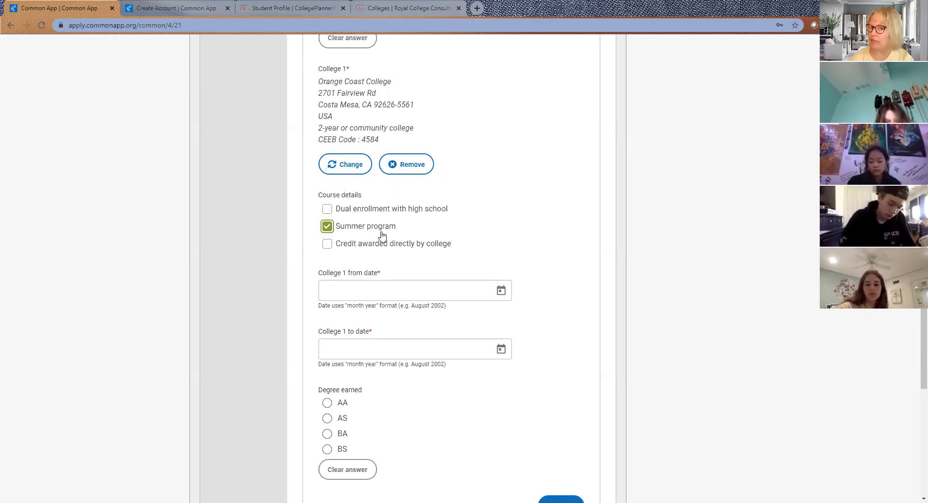
{"action": "left_click", "coordinate": [499, 291]}
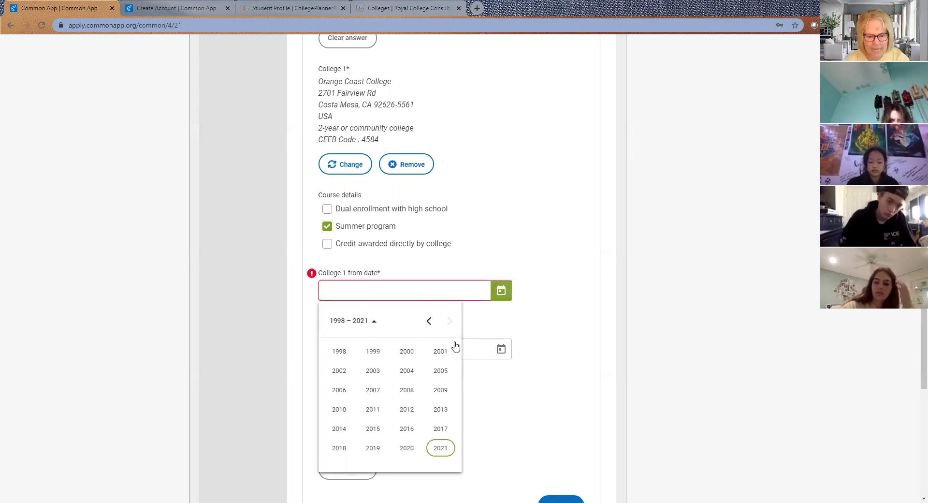
{"action": "scroll", "coordinate": [560, 325], "scroll_direction": "down", "scroll_amount": 4}
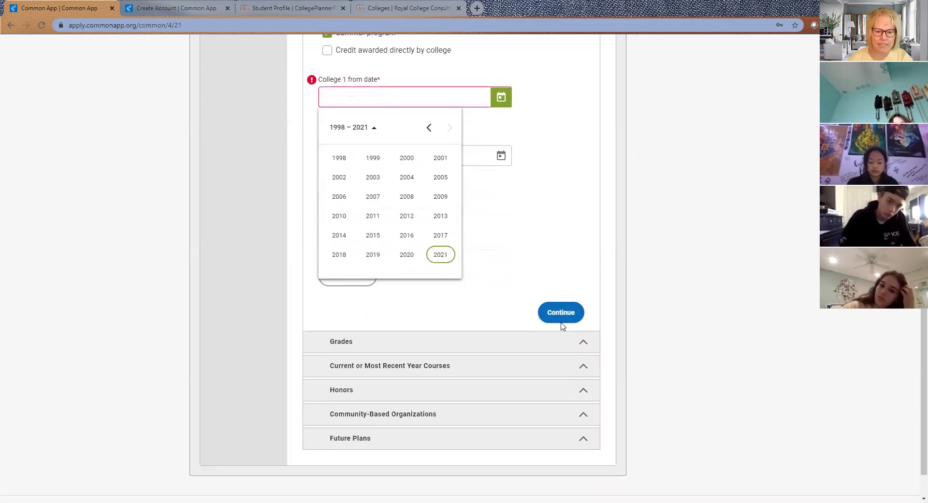
{"action": "left_click", "coordinate": [441, 256]}
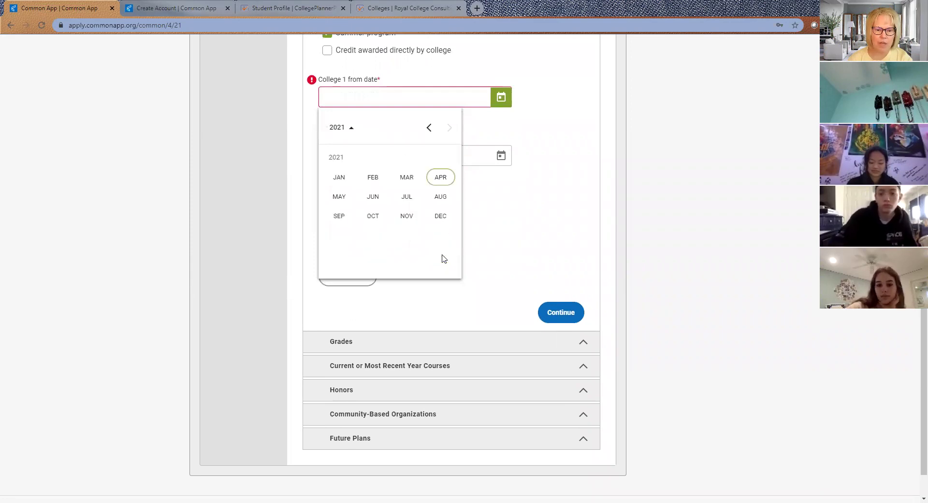
{"action": "left_click", "coordinate": [377, 200]}
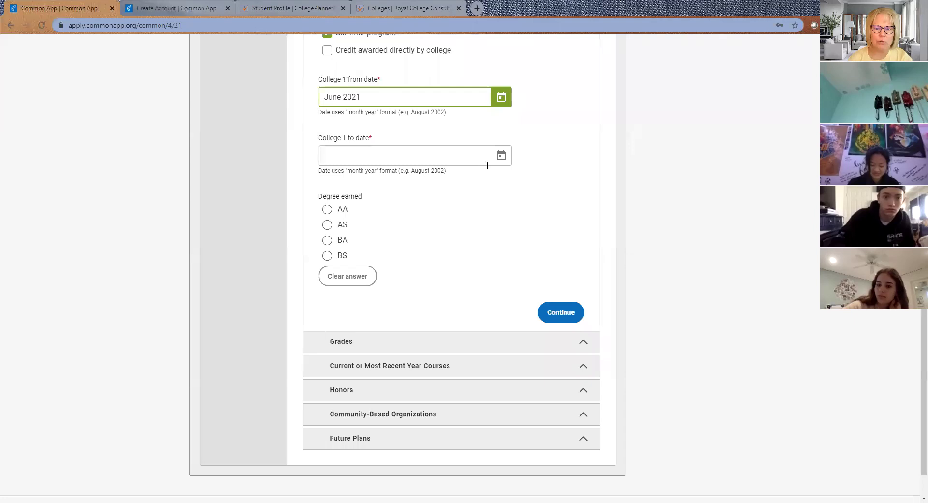
Set the college end date to August 2021 and save the college details.
{"action": "left_click", "coordinate": [501, 159]}
{"action": "left_click", "coordinate": [501, 158]}
{"action": "left_click", "coordinate": [441, 315]}
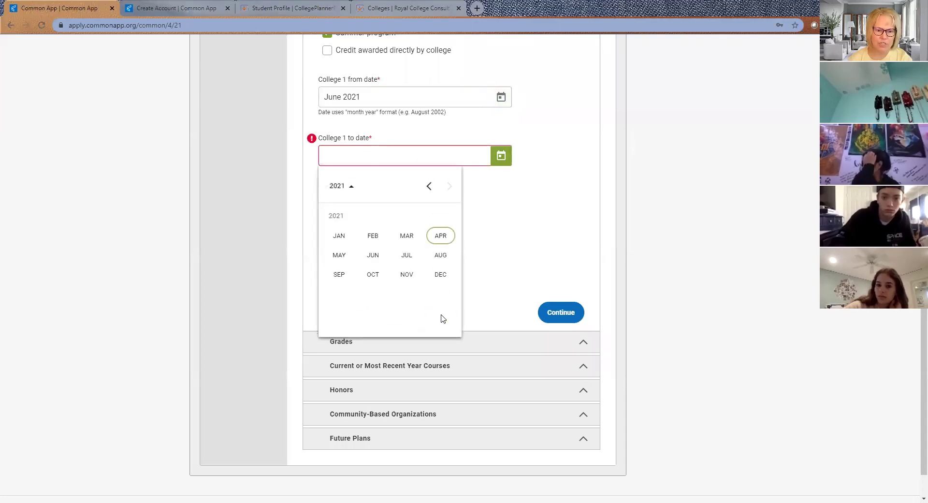
{"action": "left_click", "coordinate": [439, 256]}
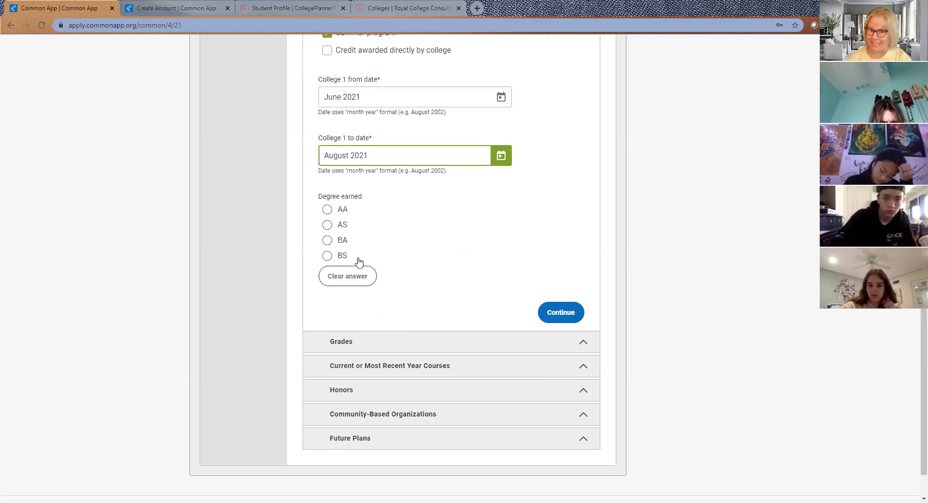
{"action": "left_click", "coordinate": [556, 314]}
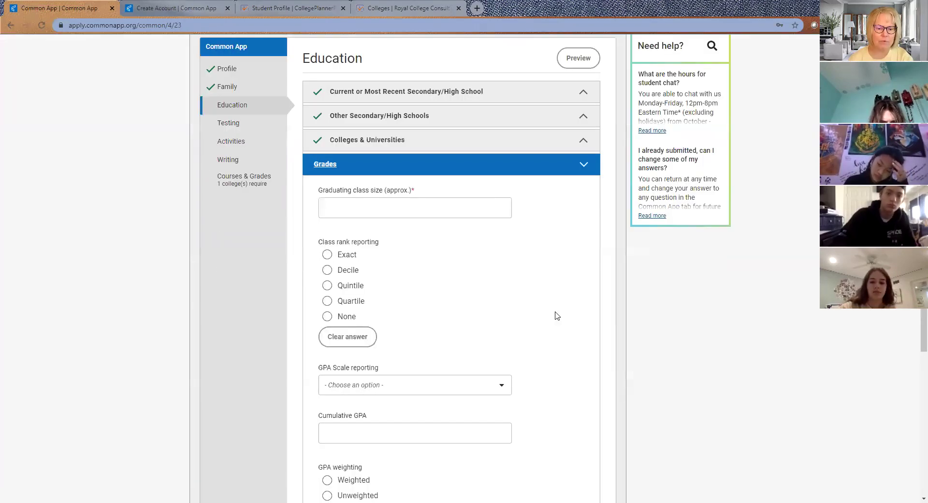
Enter 350 as the approximate graduating class size.
{"action": "left_click", "coordinate": [391, 206]}
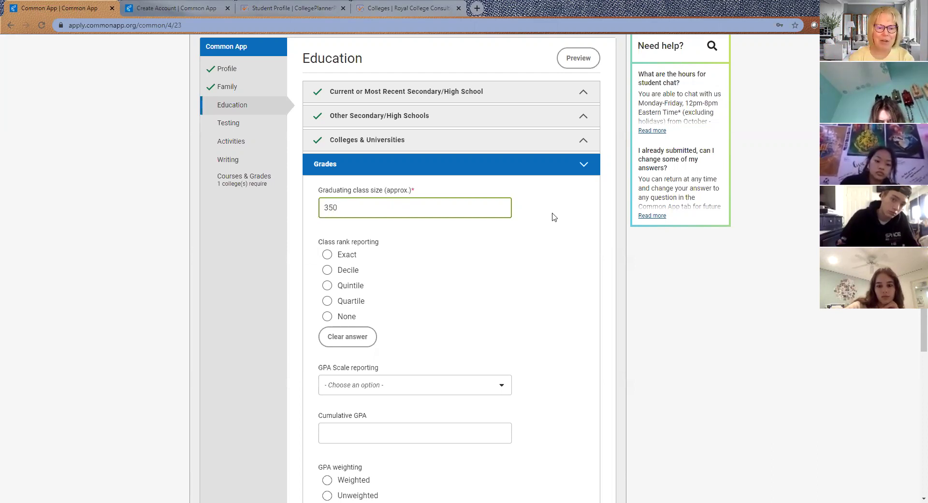
{"action": "double_click", "coordinate": [349, 209]}
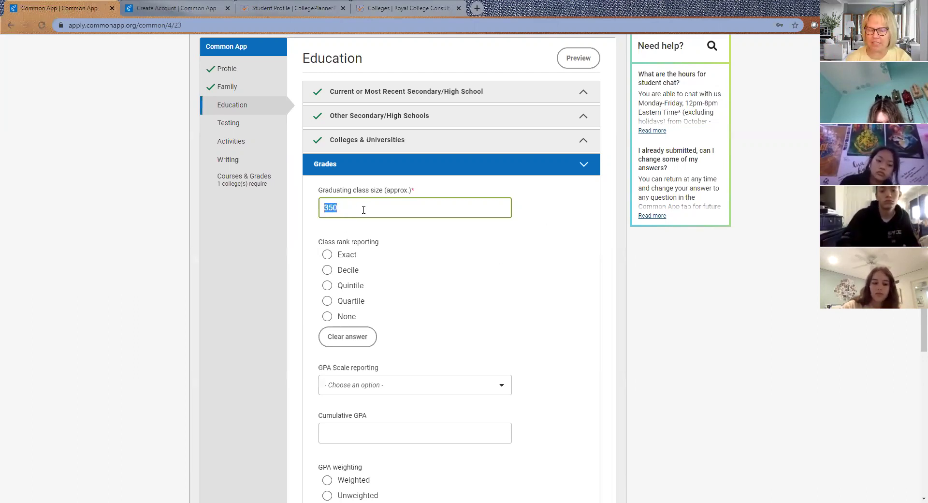
{"action": "left_click", "coordinate": [441, 205]}
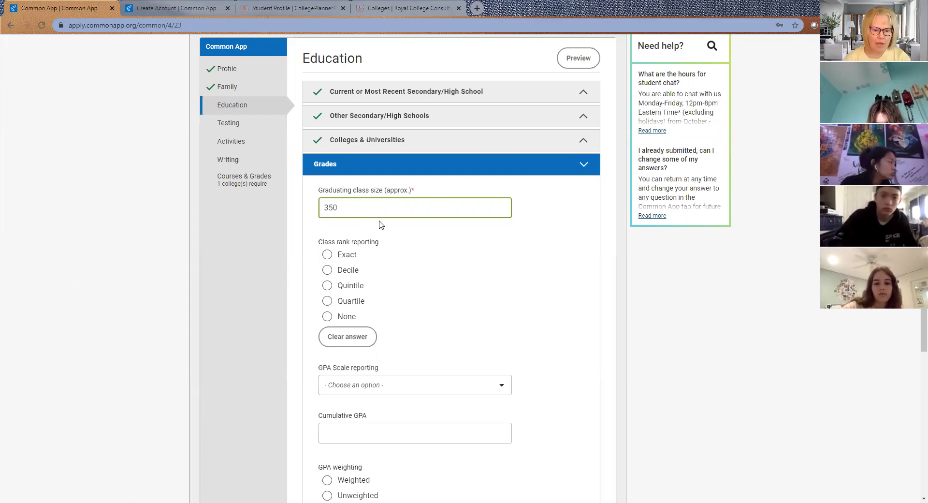
Review the Grades section to the bottom and save it.
{"action": "scroll", "coordinate": [457, 263], "scroll_direction": "down", "scroll_amount": 1}
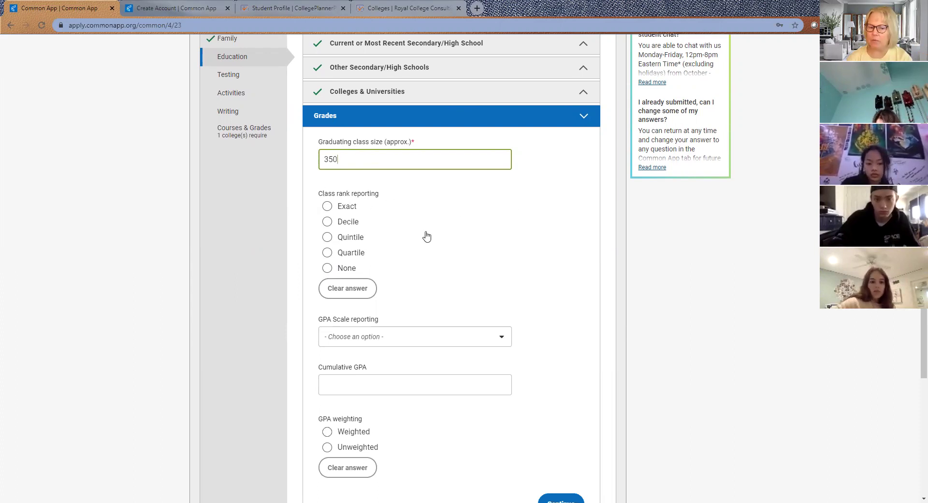
{"action": "scroll", "coordinate": [425, 235], "scroll_direction": "down", "scroll_amount": 3}
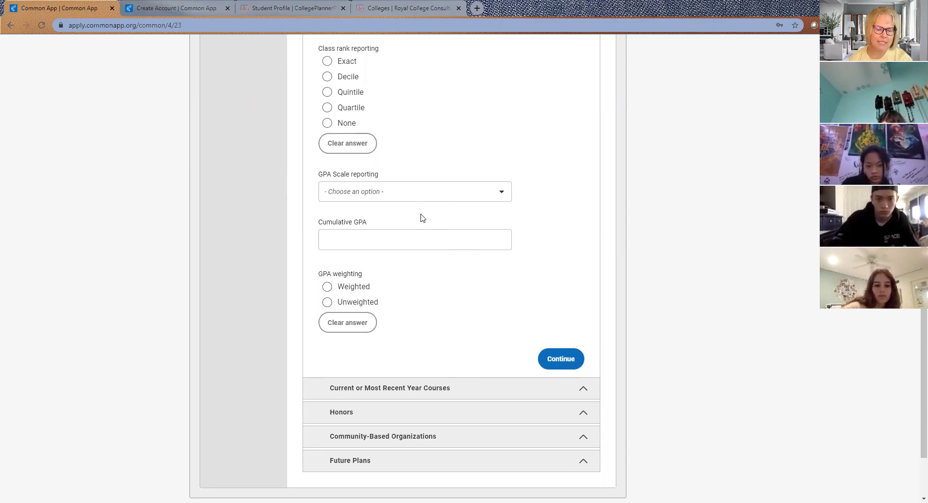
{"action": "scroll", "coordinate": [420, 216], "scroll_direction": "down", "scroll_amount": 1}
{"action": "scroll", "coordinate": [422, 218], "scroll_direction": "up", "scroll_amount": 4}
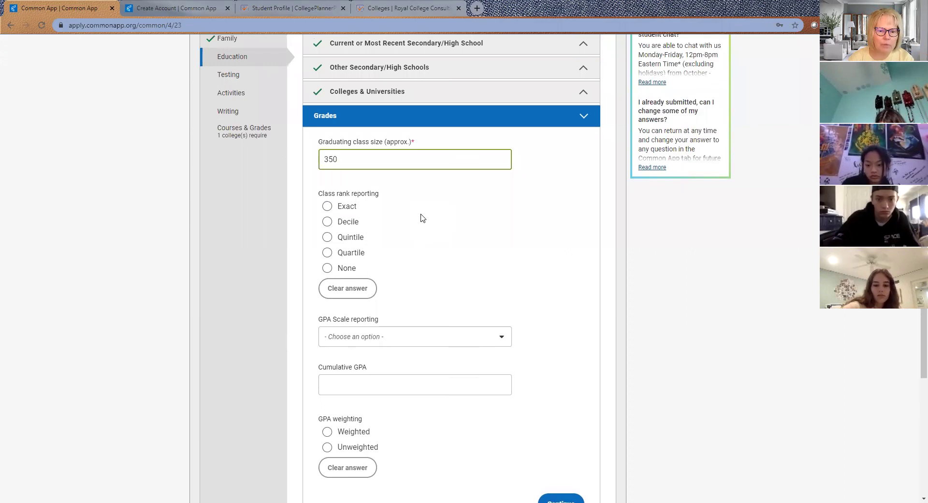
{"action": "scroll", "coordinate": [421, 217], "scroll_direction": "down", "scroll_amount": 1}
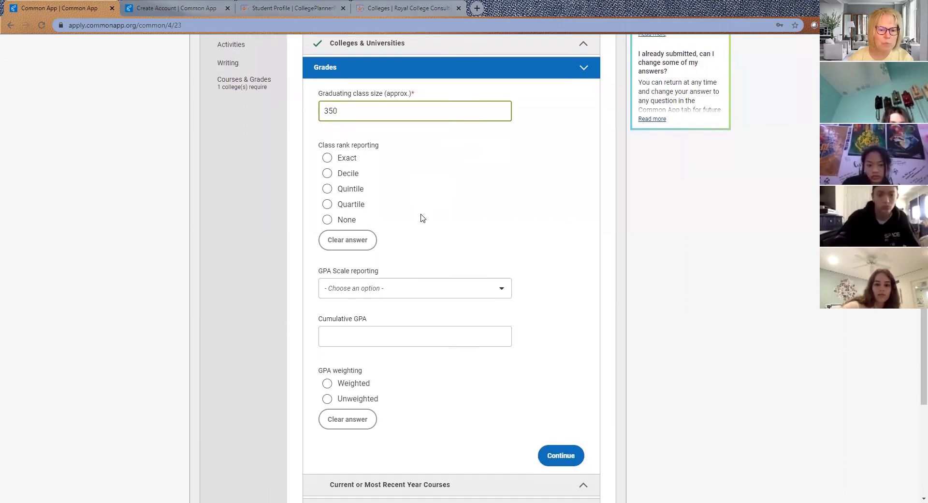
{"action": "scroll", "coordinate": [421, 216], "scroll_direction": "down", "scroll_amount": 1}
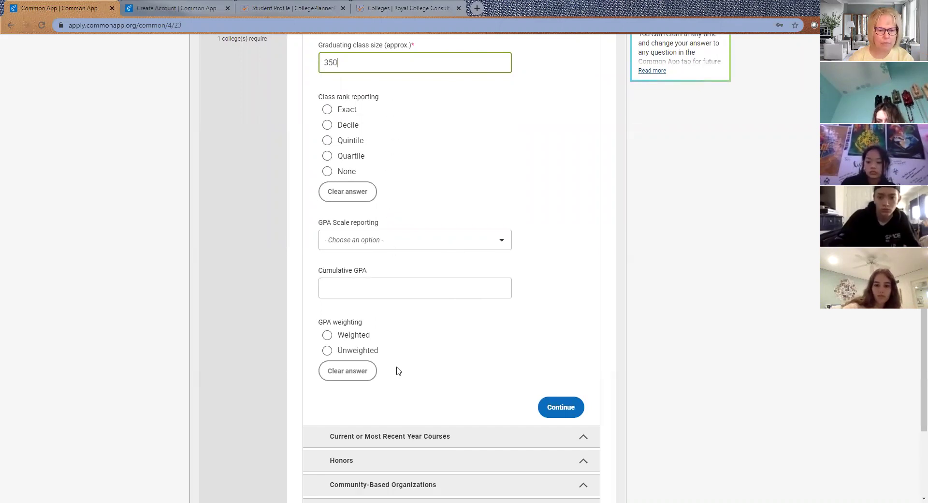
{"action": "scroll", "coordinate": [398, 371], "scroll_direction": "down", "scroll_amount": 2}
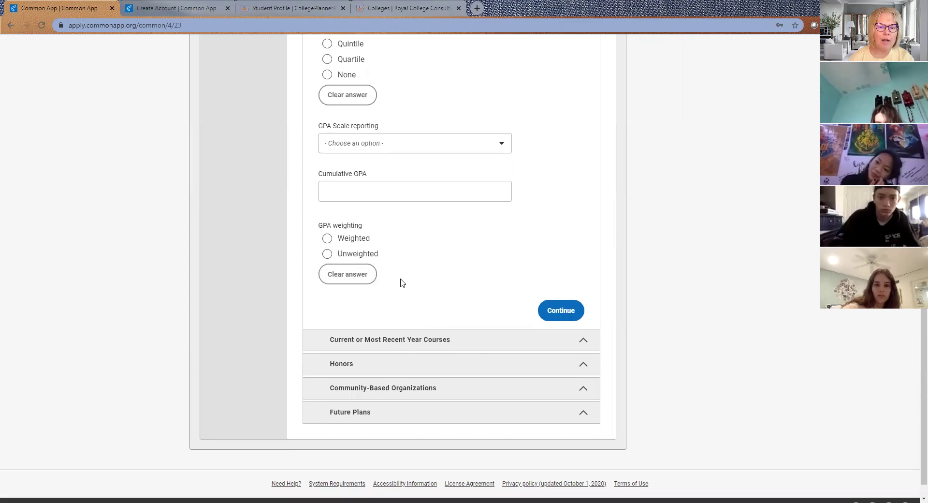
{"action": "scroll", "coordinate": [400, 283], "scroll_direction": "up", "scroll_amount": 2}
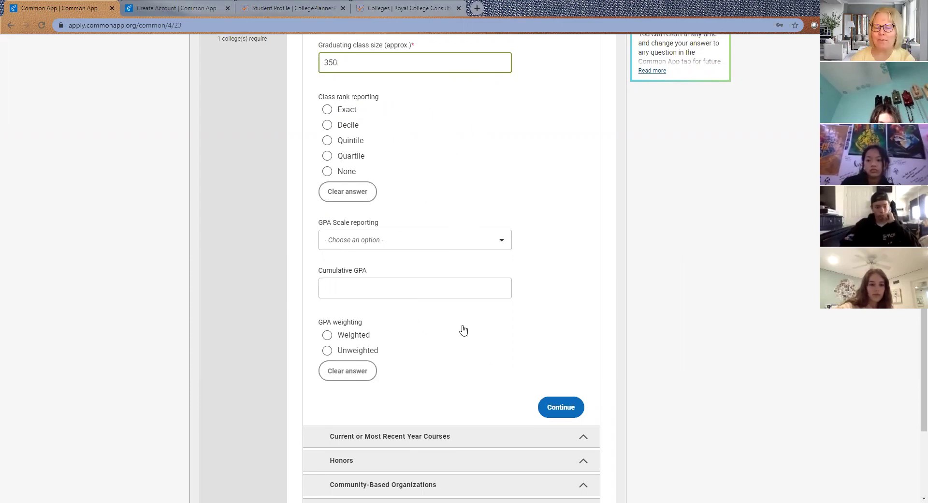
{"action": "left_click", "coordinate": [567, 408]}
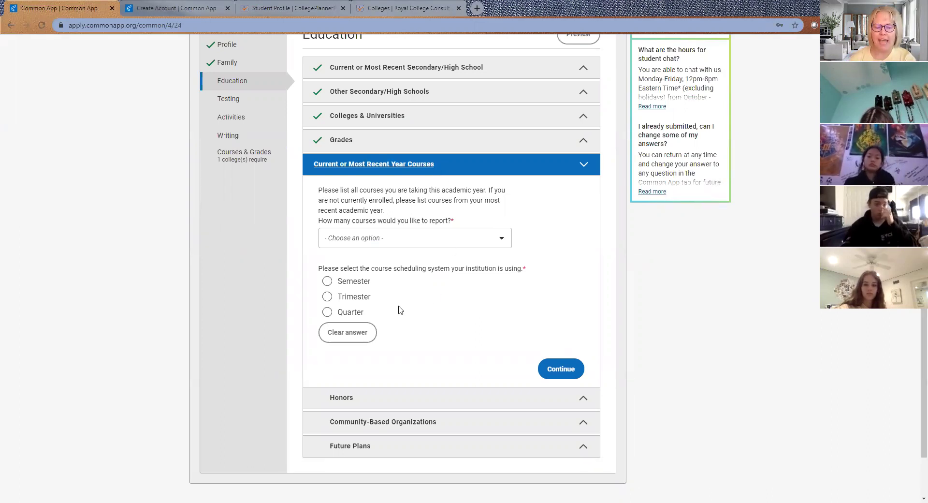
Choose 5 current-year courses and the Semester scheduling system.
{"action": "left_click", "coordinate": [502, 243]}
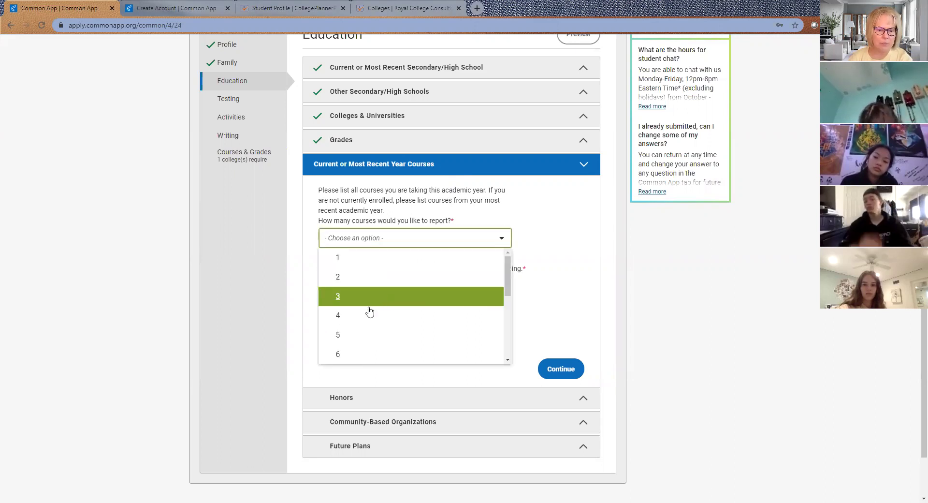
{"action": "left_click", "coordinate": [358, 338]}
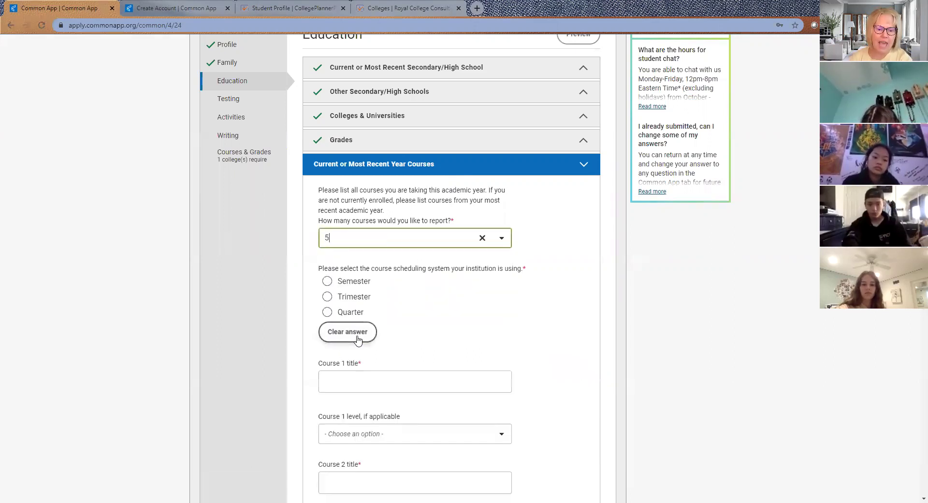
{"action": "left_click", "coordinate": [327, 282]}
{"action": "scroll", "coordinate": [486, 324], "scroll_direction": "down", "scroll_amount": 2}
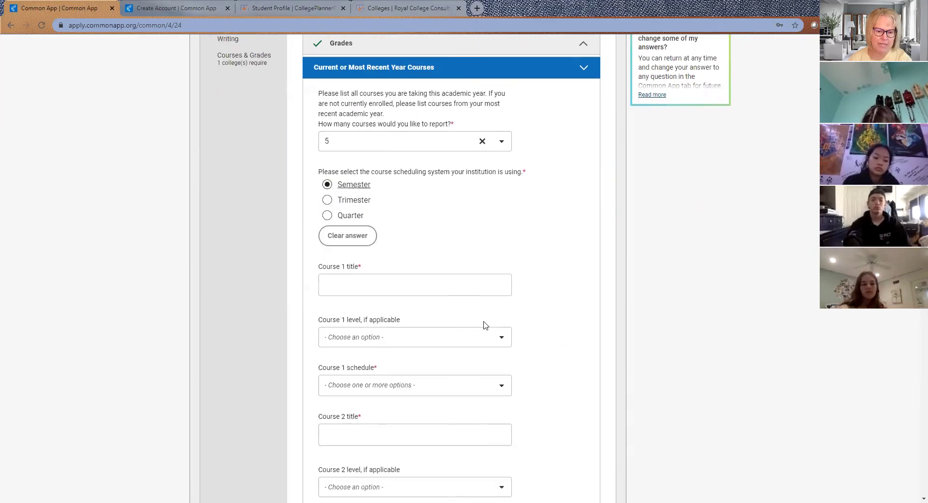
{"action": "left_click", "coordinate": [390, 283]}
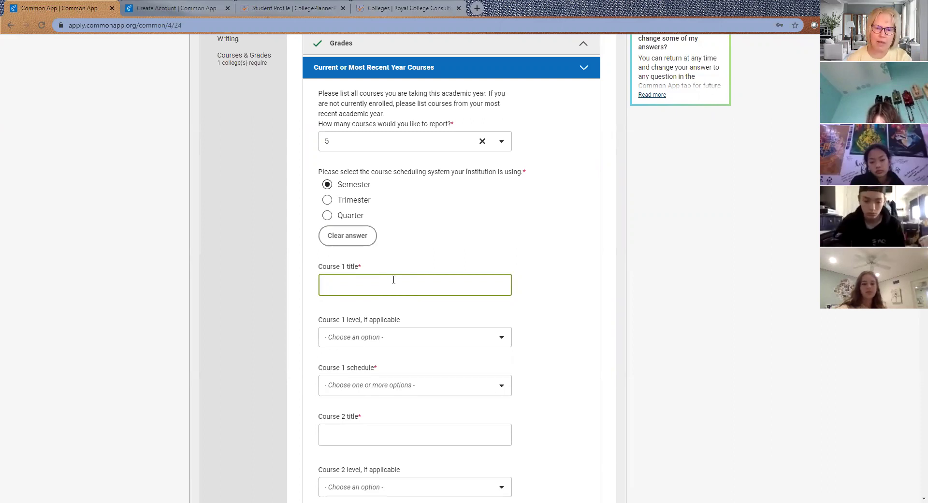
Enter 'Literature & Comp' as the Course 1 title, correcting earlier attempts.
{"action": "type", "text": "En"}
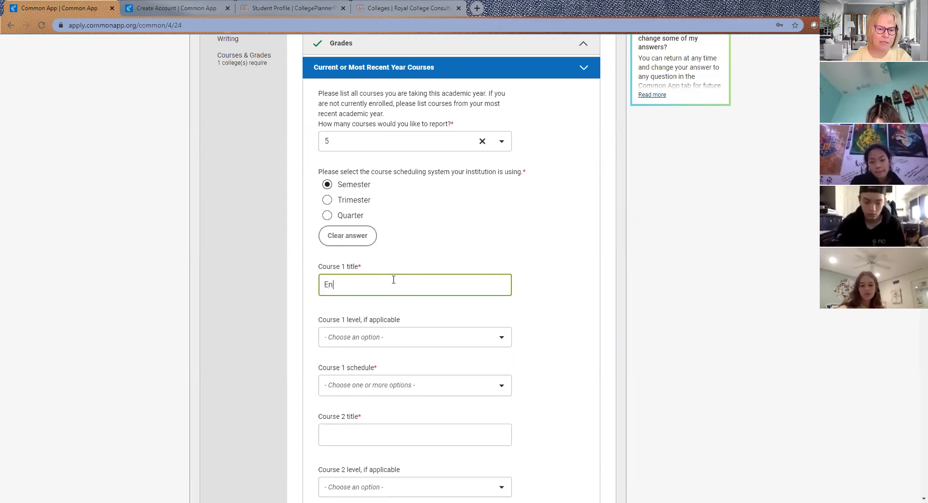
{"action": "type", "text": "glish"}
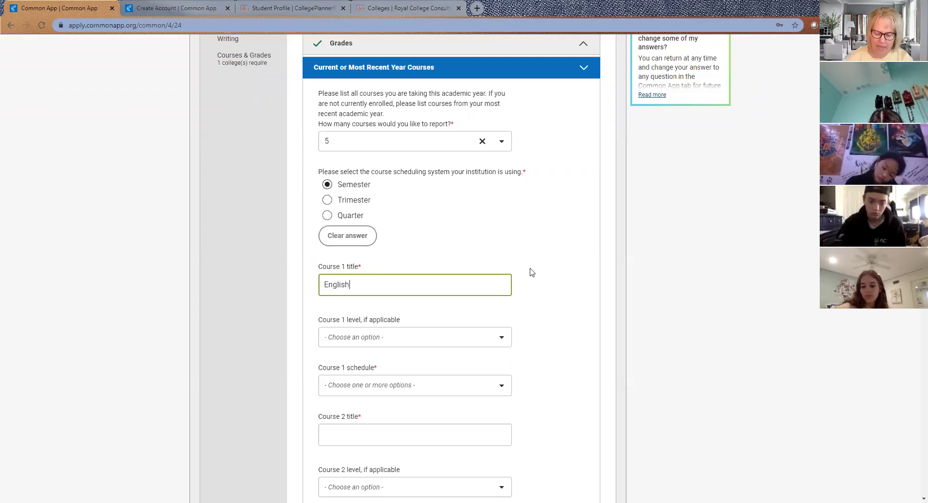
{"action": "key", "text": "BackSpace"}
{"action": "key", "text": "BackSpace"}
{"action": "key", "text": "BackSpace"}
{"action": "key", "text": "BackSpace"}
{"action": "key", "text": "BackSpace"}
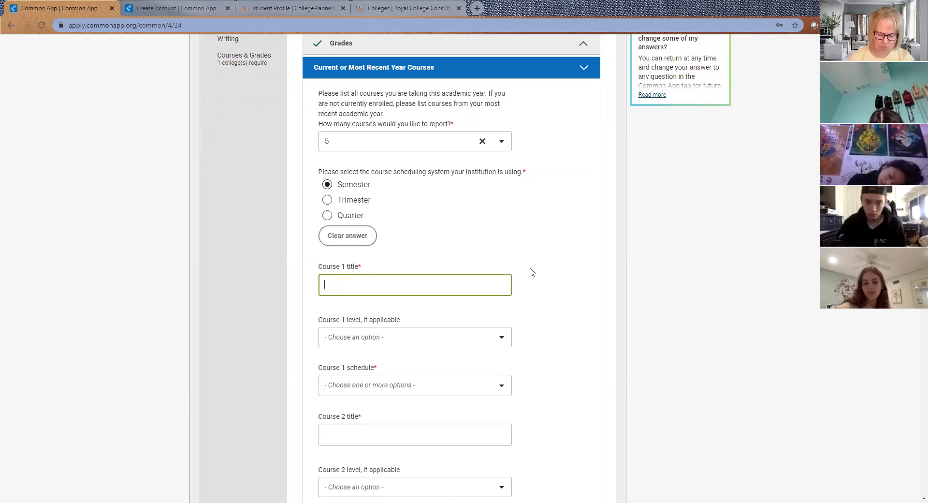
{"action": "type", "text": "P"}
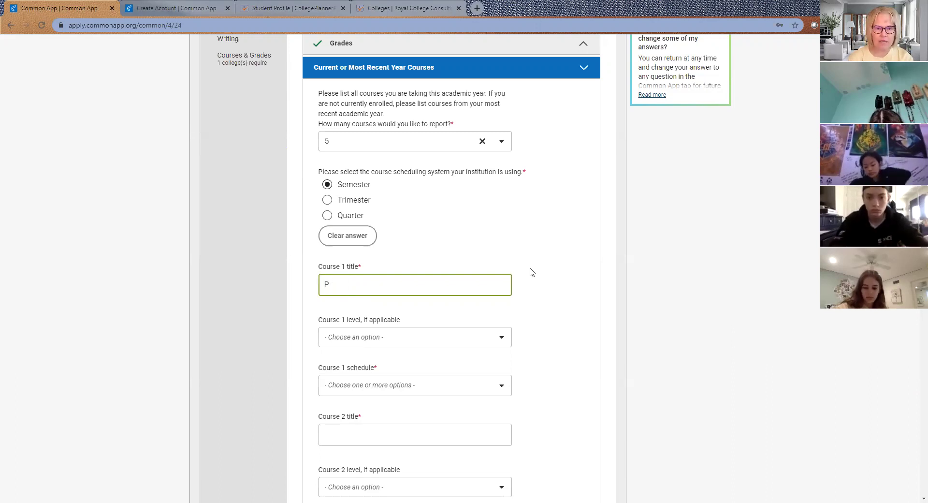
{"action": "type", "text": "AP Co"}
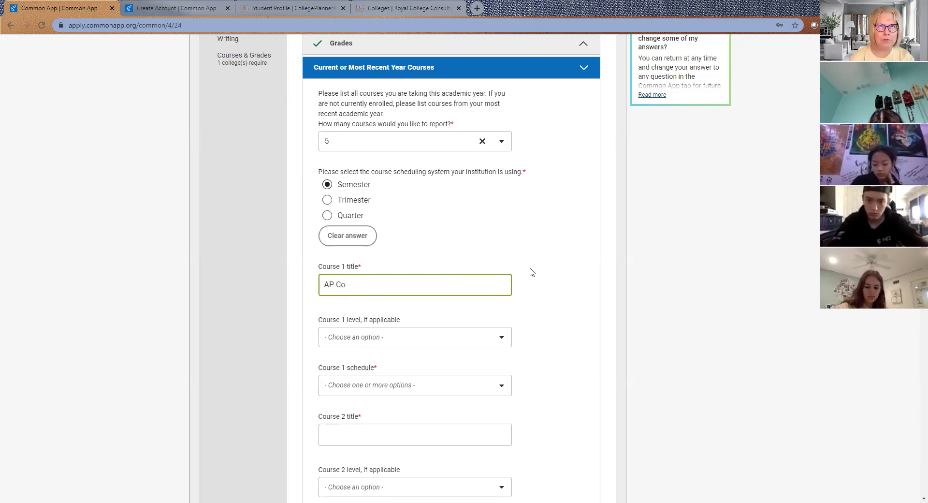
{"action": "key", "text": "BackSpace"}
{"action": "key", "text": "BackSpace"}
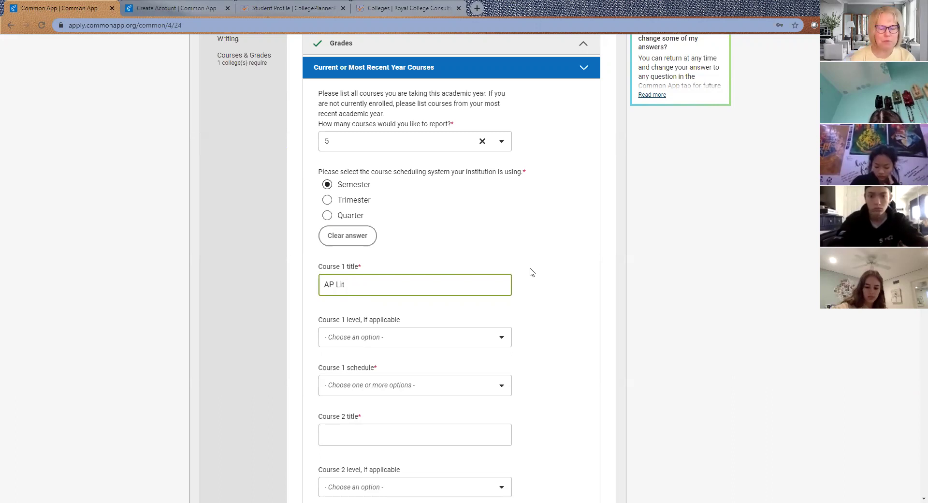
{"action": "type", "text": "Literature & Comp"}
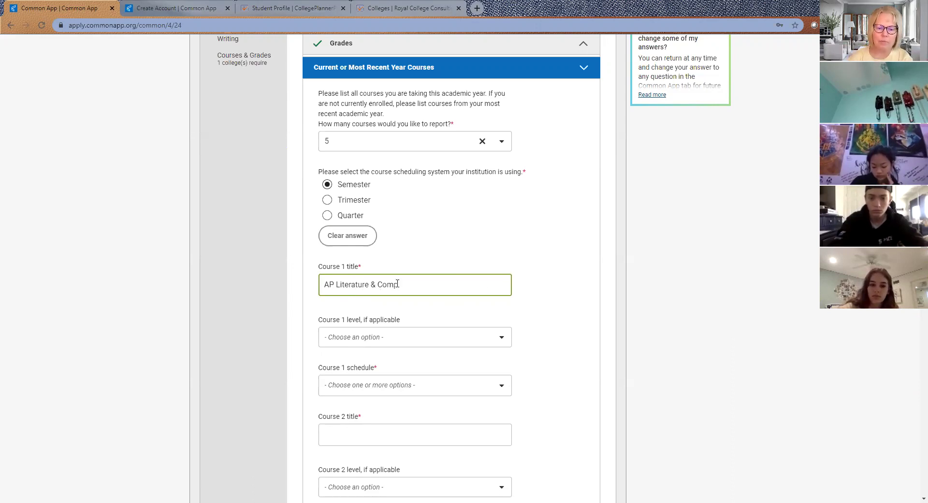
{"action": "left_click_drag", "start_coordinate": [402, 284], "coordinate": [308, 289]}
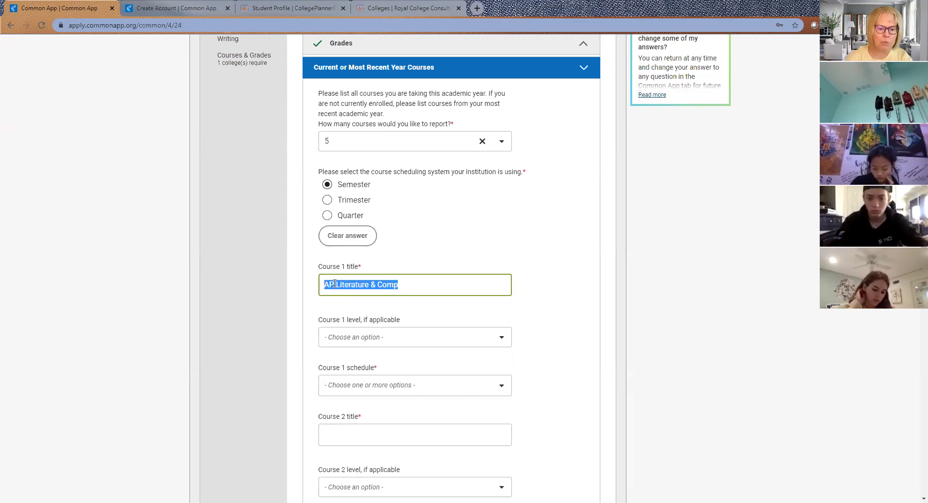
{"action": "left_click", "coordinate": [332, 284]}
{"action": "double_click", "coordinate": [328, 285]}
{"action": "key", "text": "BackSpace"}
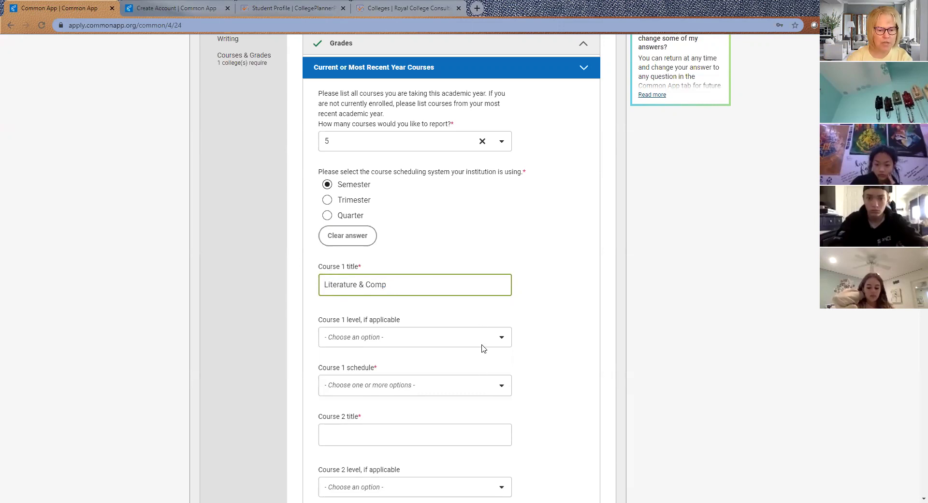
Set Course 1 level to Advanced Placement (AP) and prefix its title with 'AP'.
{"action": "scroll", "coordinate": [484, 344], "scroll_direction": "down", "scroll_amount": 1}
{"action": "left_click", "coordinate": [502, 290]}
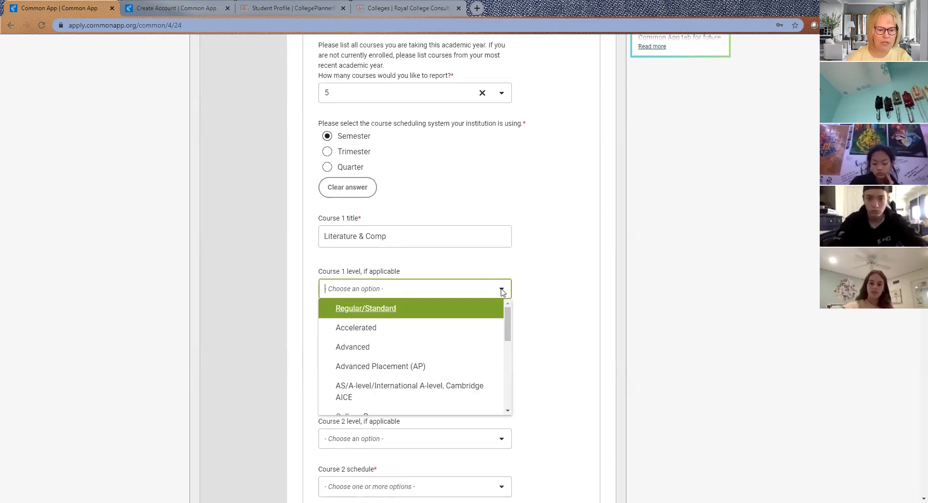
{"action": "left_click", "coordinate": [380, 367]}
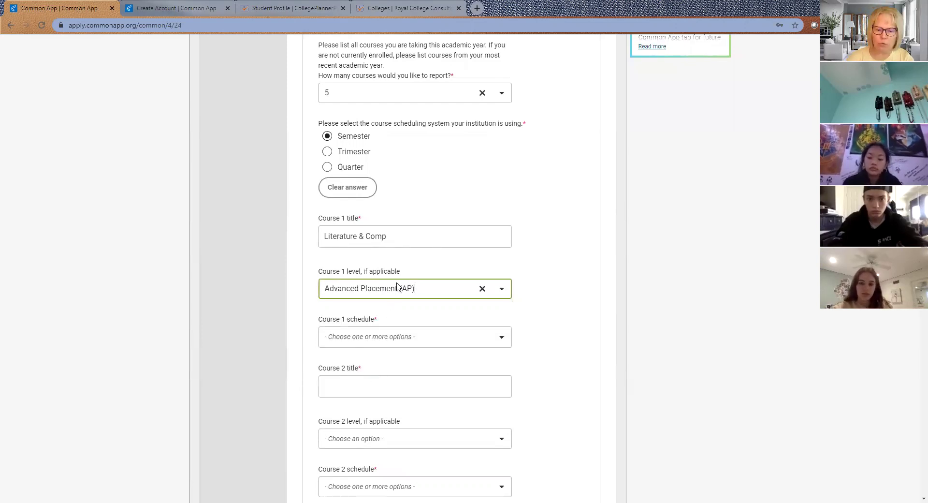
{"action": "left_click", "coordinate": [387, 235]}
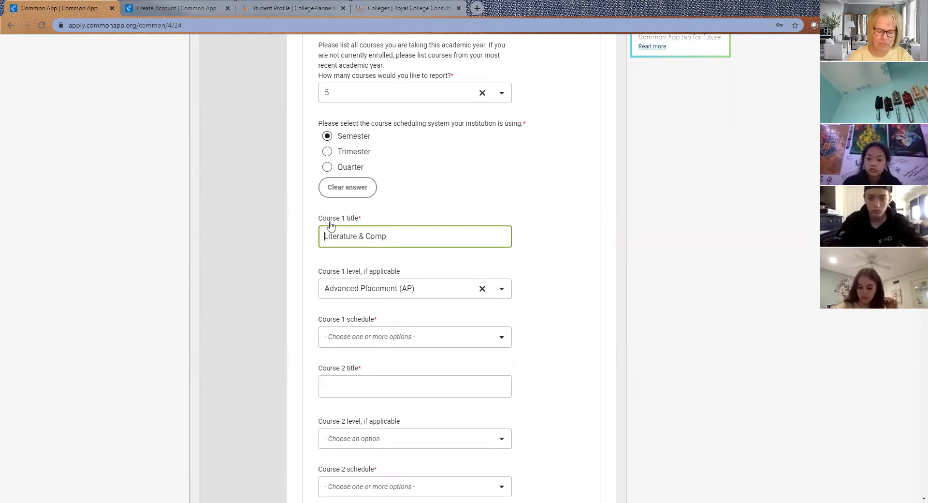
{"action": "type", "text": "AP"}
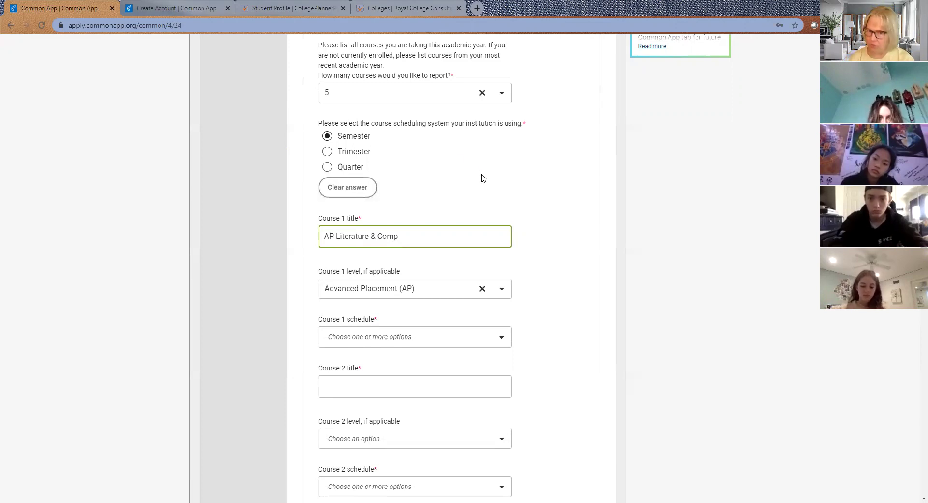
{"action": "scroll", "coordinate": [507, 175], "scroll_direction": "down", "scroll_amount": 2}
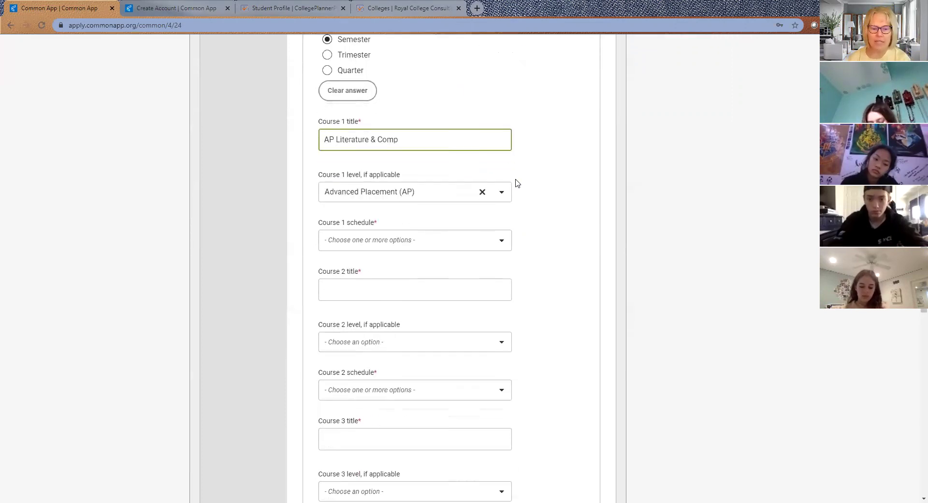
{"action": "scroll", "coordinate": [517, 183], "scroll_direction": "up", "scroll_amount": 4}
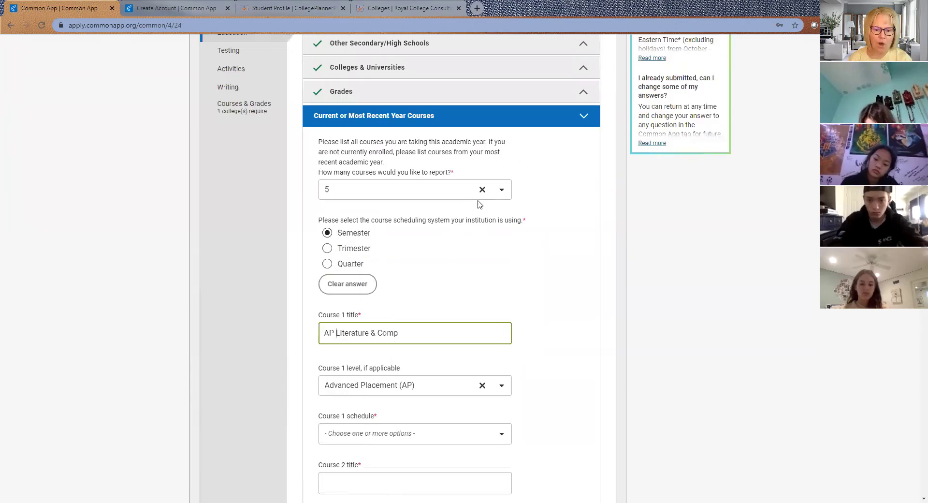
{"action": "left_click", "coordinate": [501, 189]}
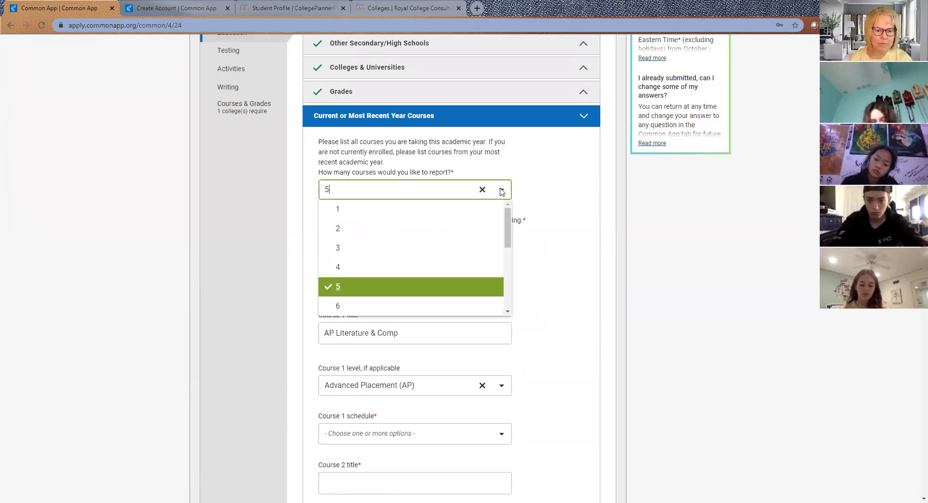
Change the current-year course count from 5 to 1 and save the courses.
{"action": "left_click", "coordinate": [365, 211]}
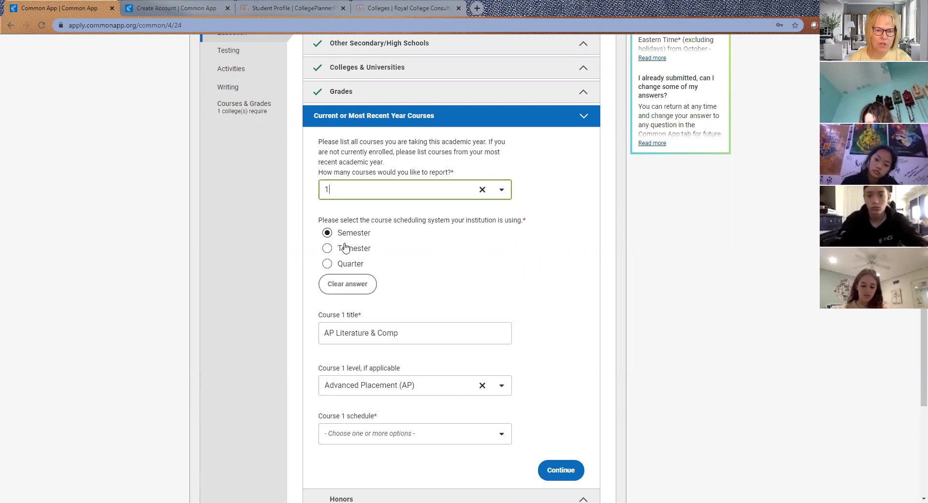
{"action": "left_click", "coordinate": [336, 190]}
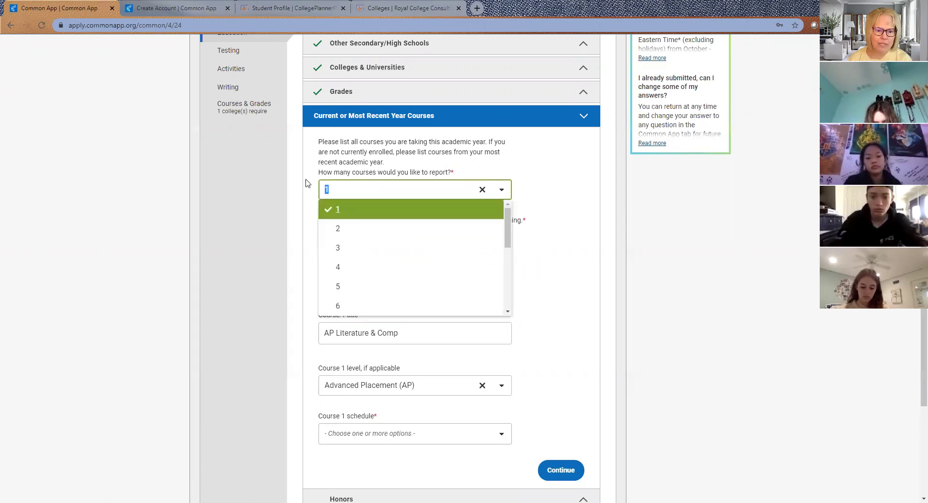
{"action": "left_click", "coordinate": [549, 203]}
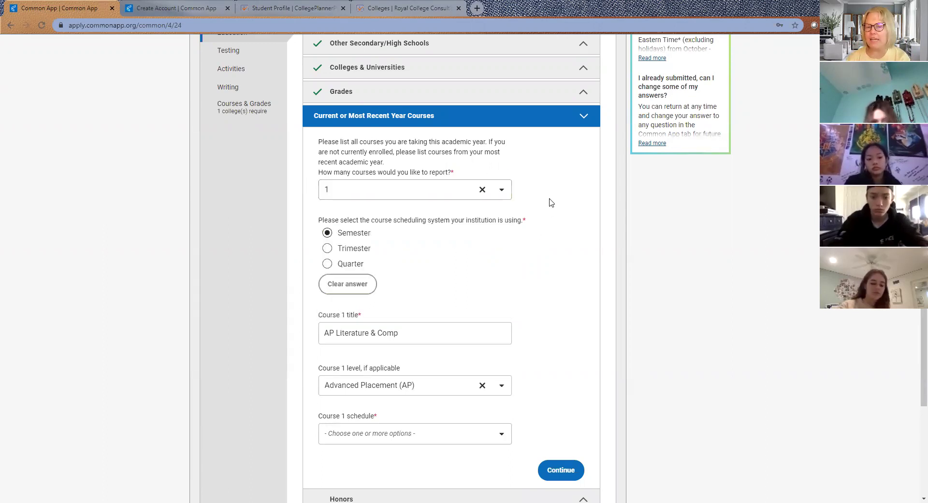
{"action": "scroll", "coordinate": [552, 202], "scroll_direction": "down", "scroll_amount": 3}
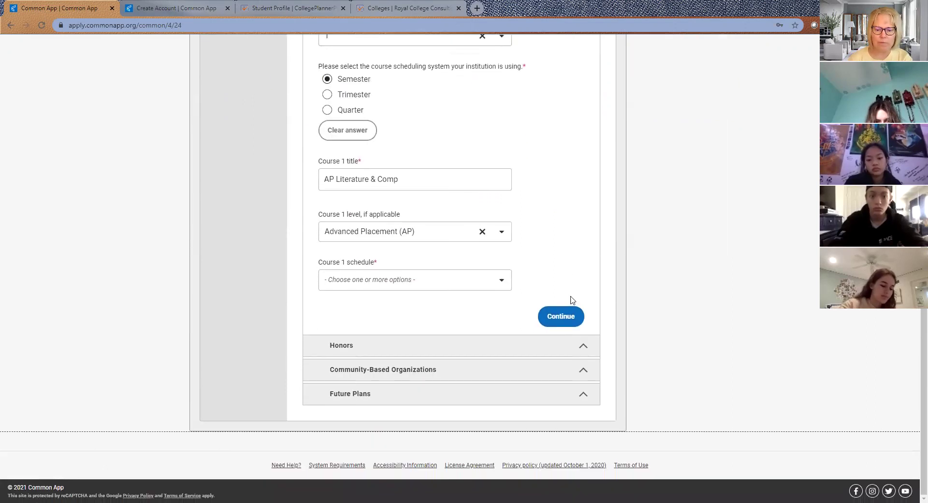
{"action": "left_click", "coordinate": [569, 316]}
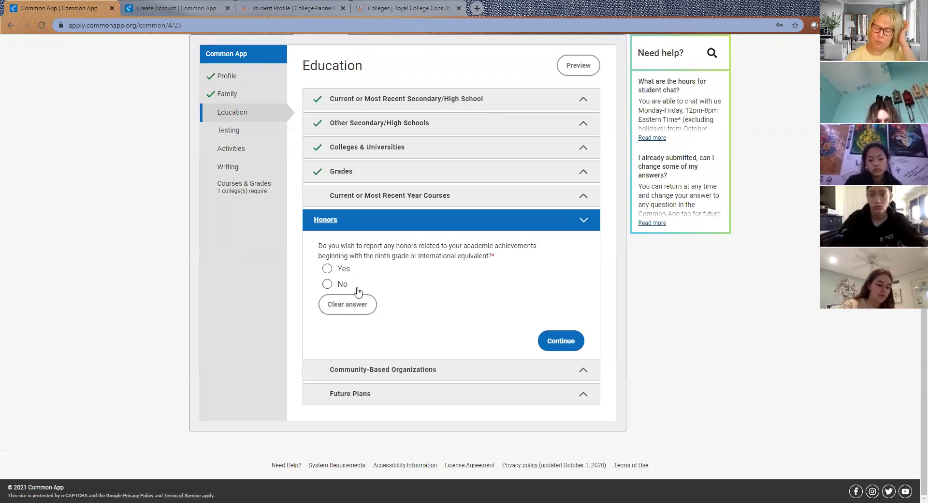
Answer Yes to reporting honors and title Honors 1 'High Honor Roll'.
{"action": "left_click", "coordinate": [328, 268]}
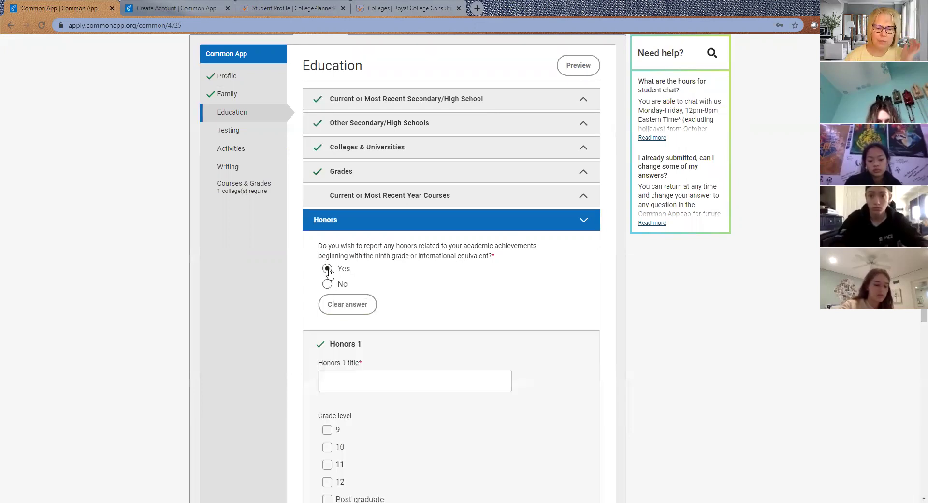
{"action": "left_click", "coordinate": [370, 378]}
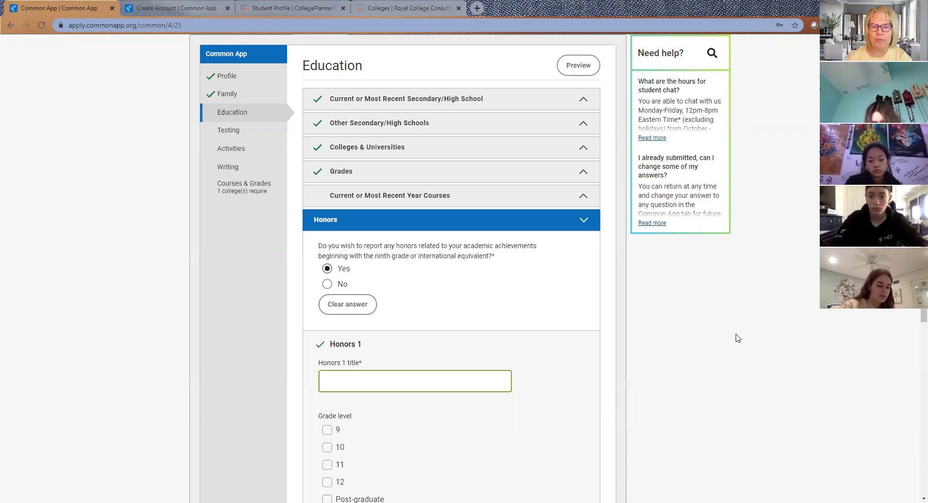
{"action": "type", "text": "High Honor Roll"}
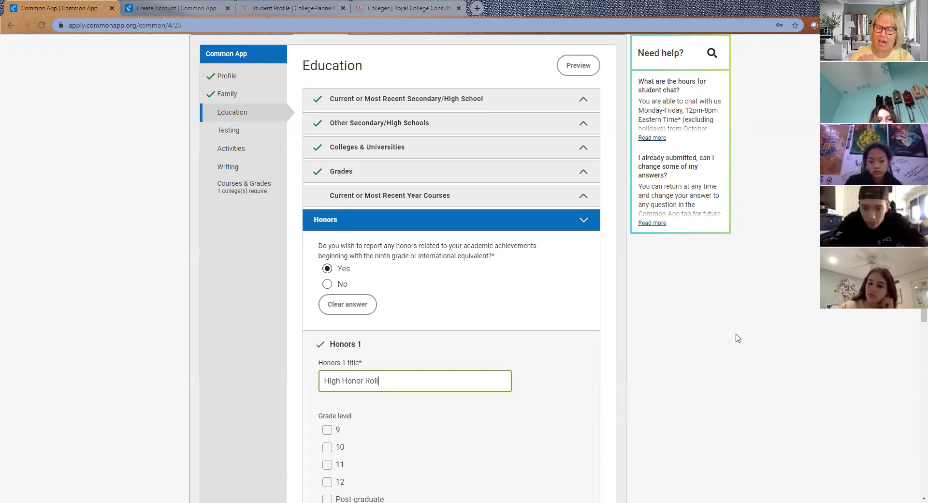
{"action": "scroll", "coordinate": [572, 404], "scroll_direction": "down", "scroll_amount": 2}
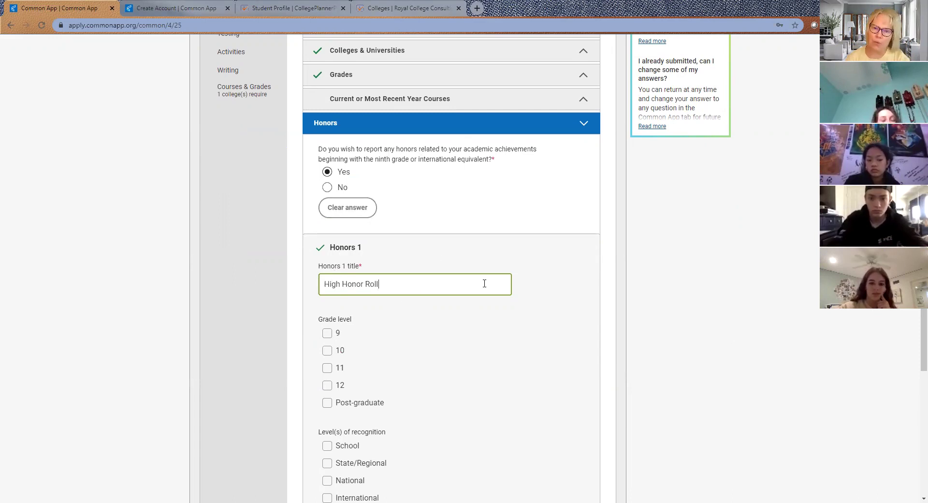
Mark the first honor as earned in grades 9, 10 and 11.
{"action": "scroll", "coordinate": [484, 283], "scroll_direction": "down", "scroll_amount": 1}
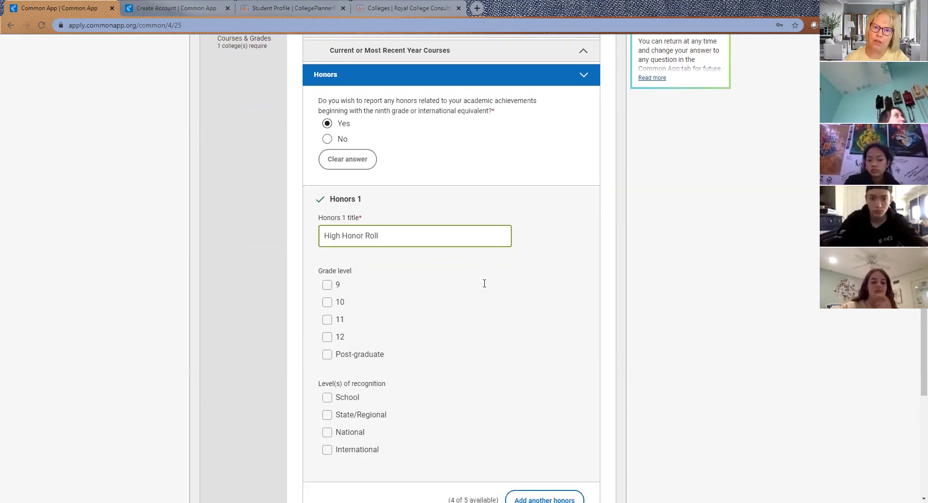
{"action": "left_click", "coordinate": [327, 285]}
{"action": "left_click", "coordinate": [327, 302]}
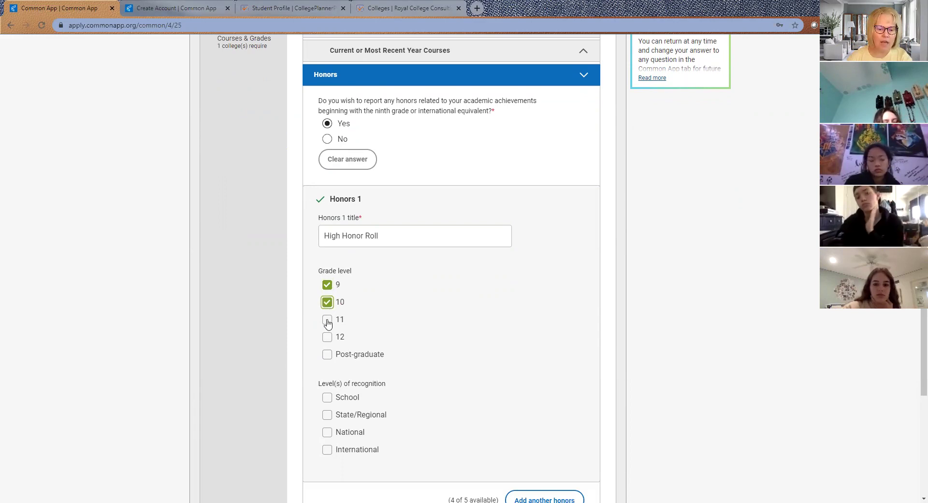
{"action": "left_click", "coordinate": [328, 322]}
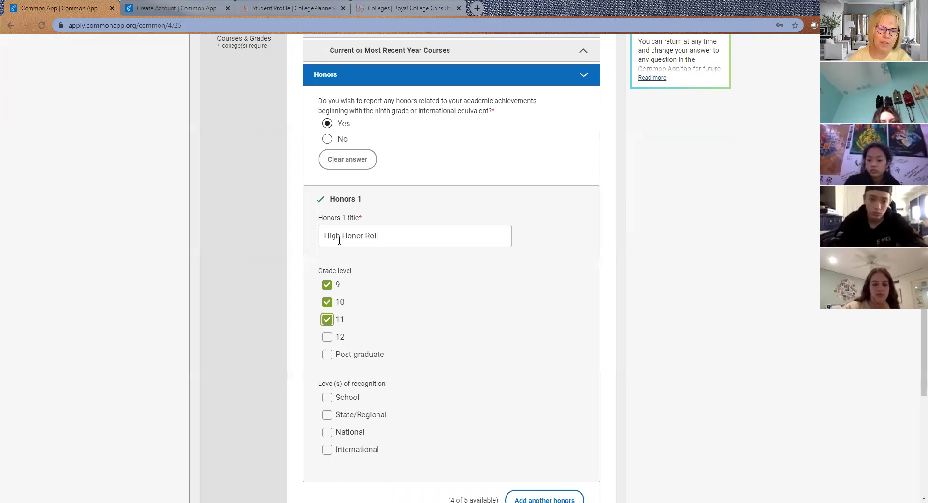
Shorten the honor title to Honor Roll and set its recognition level to School.
{"action": "left_click_drag", "start_coordinate": [343, 233], "coordinate": [297, 239]}
{"action": "key", "text": "BackSpace"}
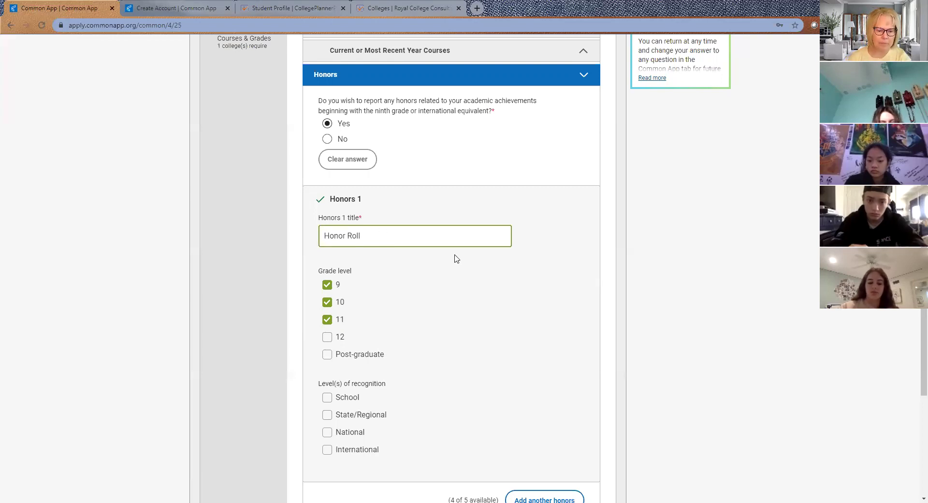
{"action": "scroll", "coordinate": [396, 337], "scroll_direction": "down", "scroll_amount": 1}
{"action": "scroll", "coordinate": [396, 337], "scroll_direction": "down", "scroll_amount": 2}
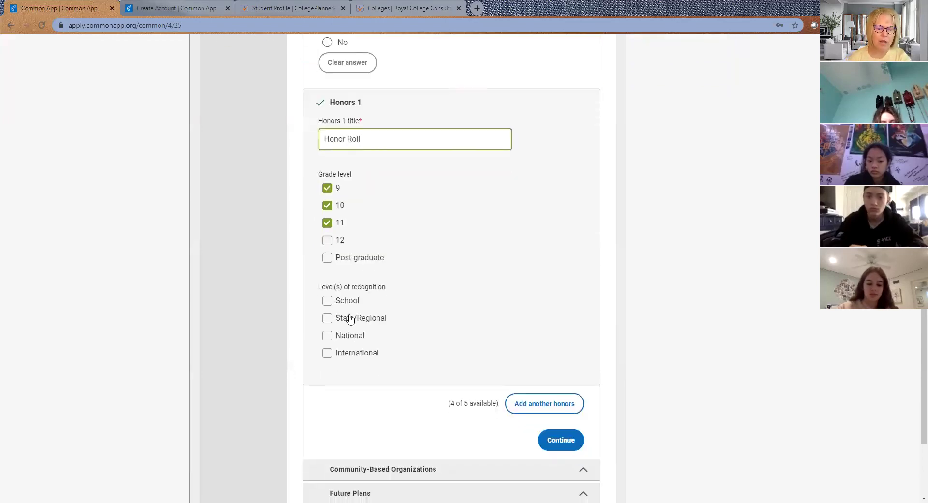
{"action": "left_click", "coordinate": [328, 302]}
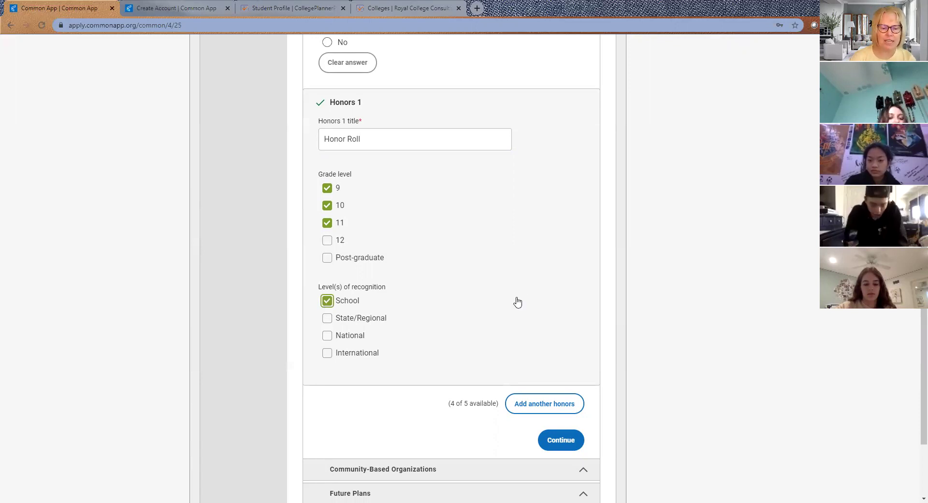
{"action": "scroll", "coordinate": [516, 303], "scroll_direction": "up", "scroll_amount": 3}
{"action": "left_click", "coordinate": [382, 285]}
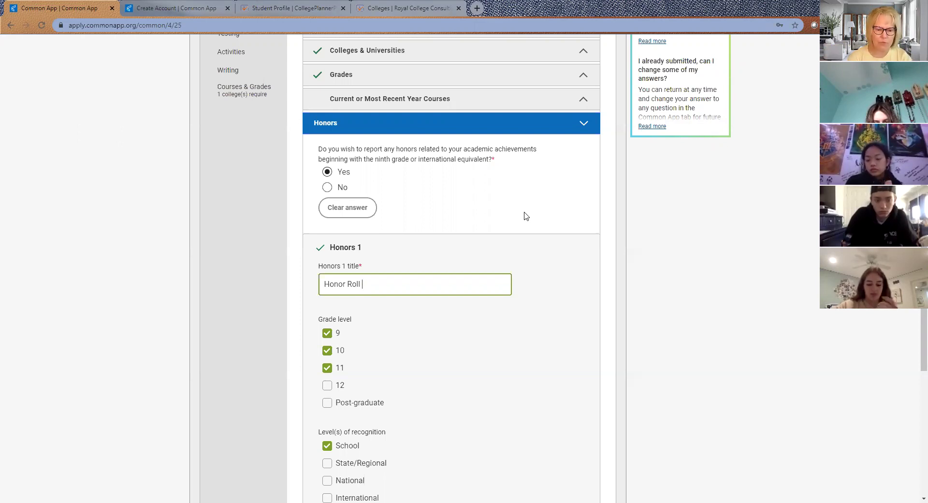
Append '(3.2 uw gpa, good citizenship)' to the Honor Roll title, fixing the citizenship spelling.
{"action": "type", "text": "("}
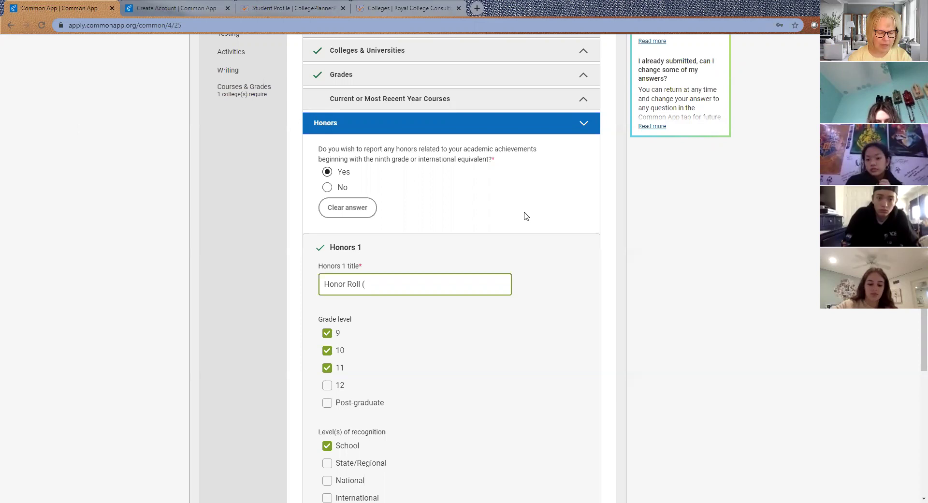
{"action": "type", "text": "3.3"}
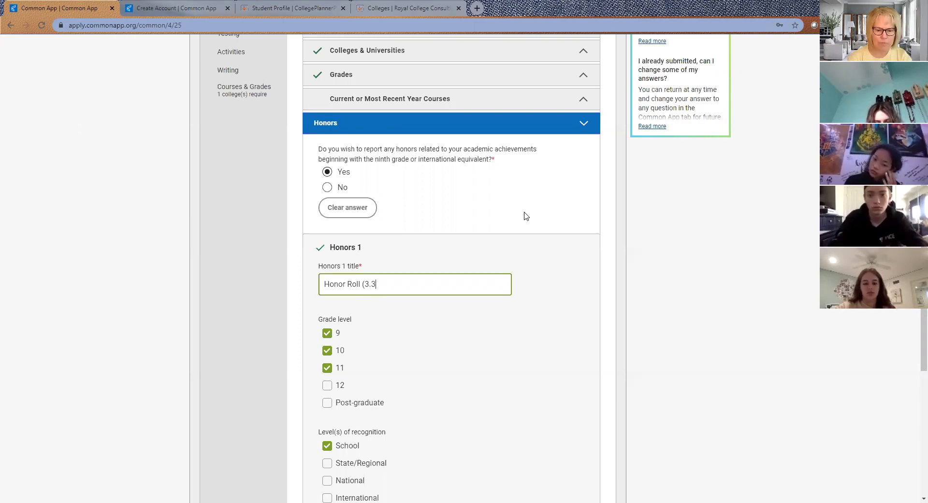
{"action": "key", "text": "BackSpace"}
{"action": "type", "text": "2 uw gpa"}
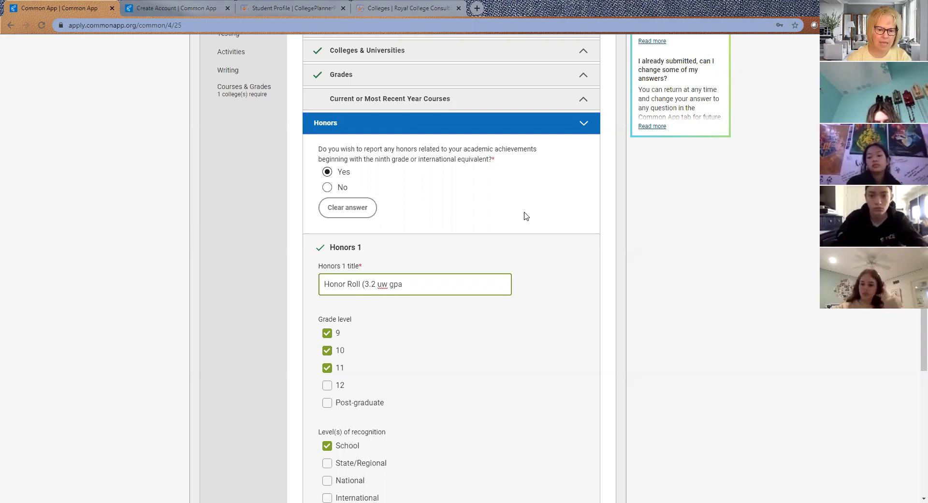
{"action": "type", "text": ", good s"}
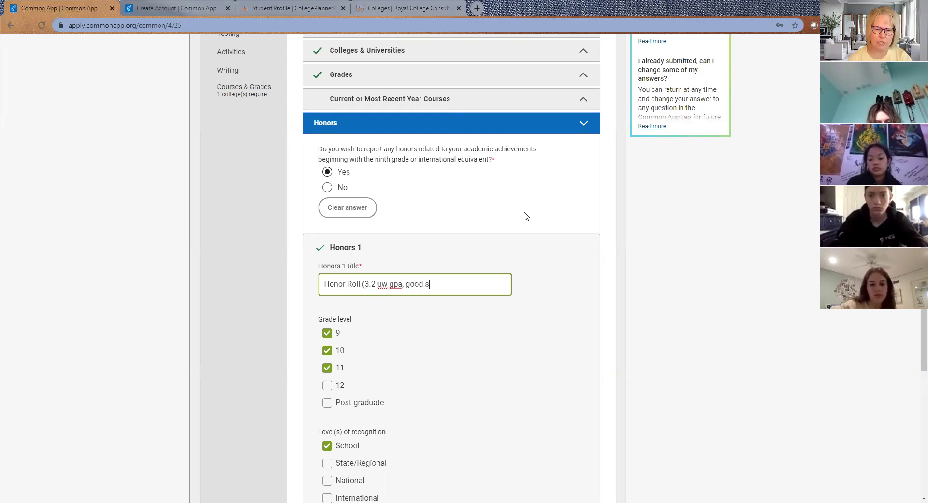
{"action": "type", "text": "it"}
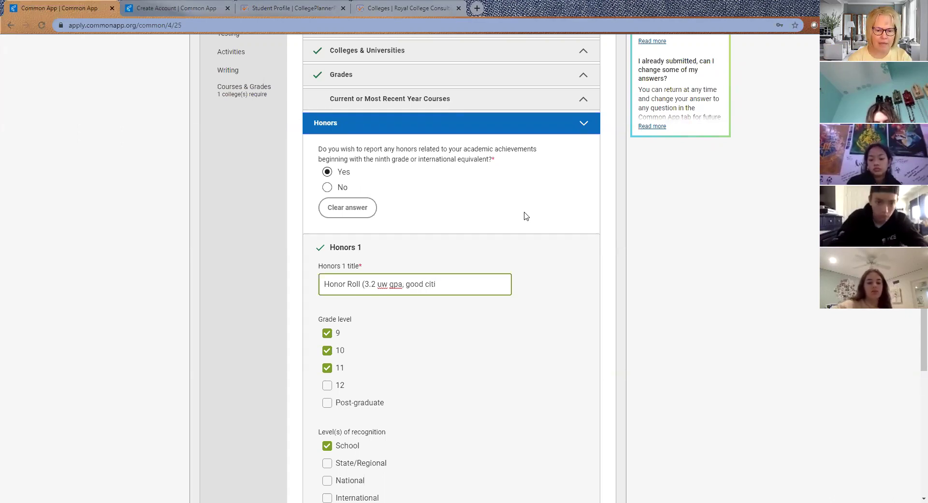
{"action": "type", "text": "ze"}
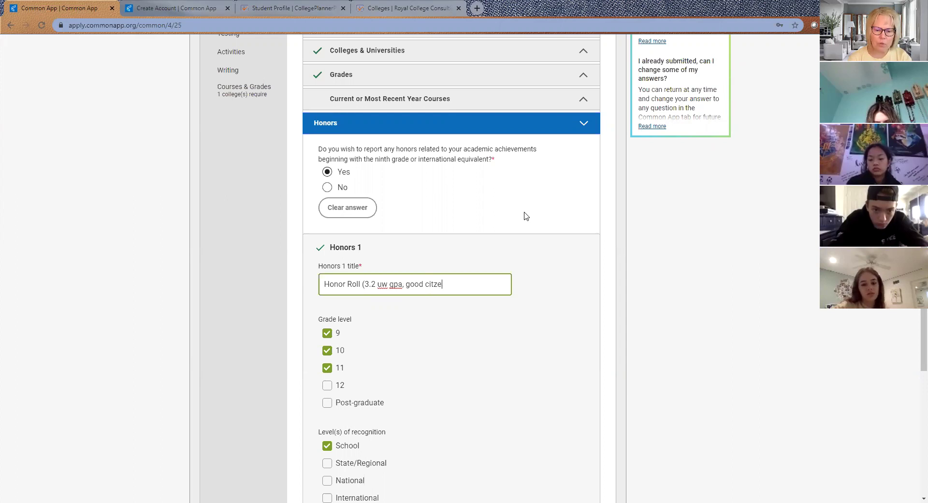
{"action": "type", "text": "nship)"}
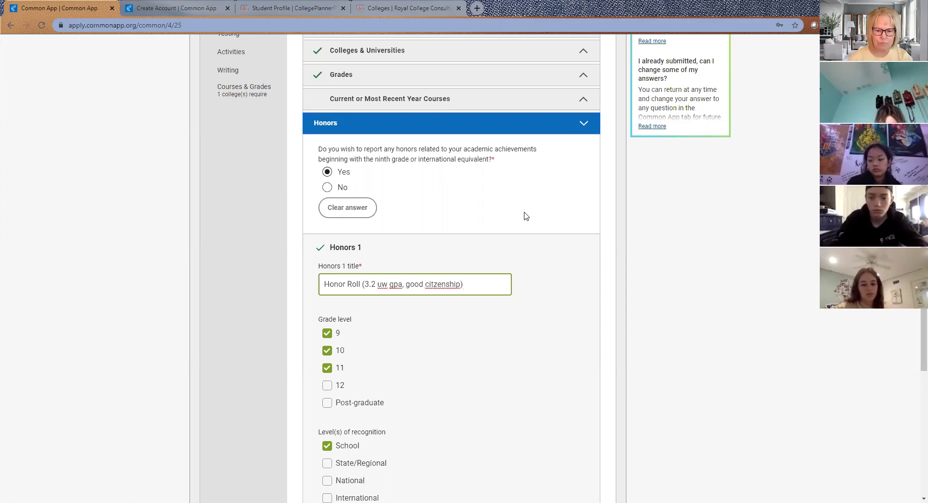
{"action": "right_click", "coordinate": [454, 288]}
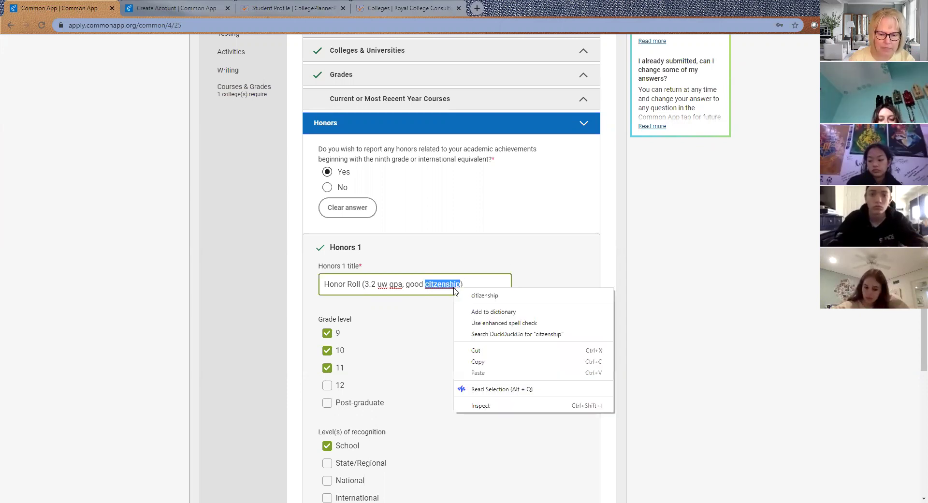
{"action": "left_click", "coordinate": [486, 296]}
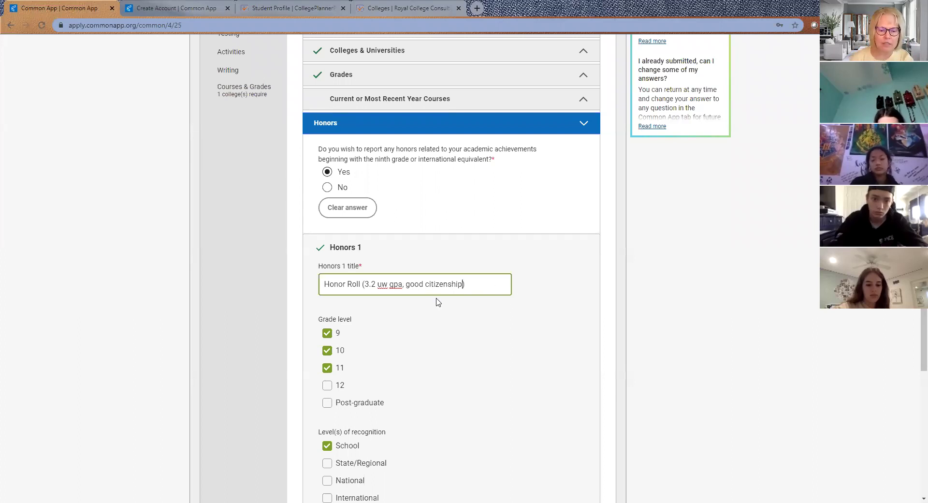
{"action": "scroll", "coordinate": [436, 302], "scroll_direction": "down", "scroll_amount": 3}
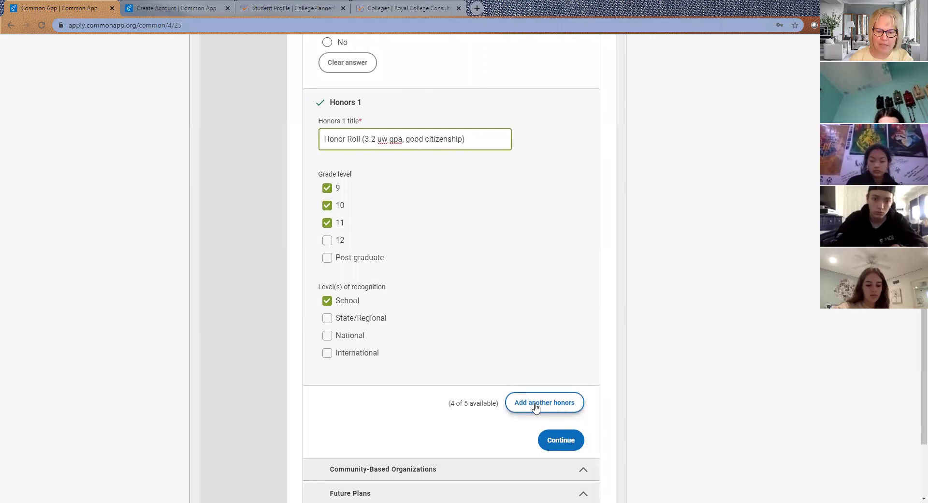
{"action": "left_click", "coordinate": [536, 408]}
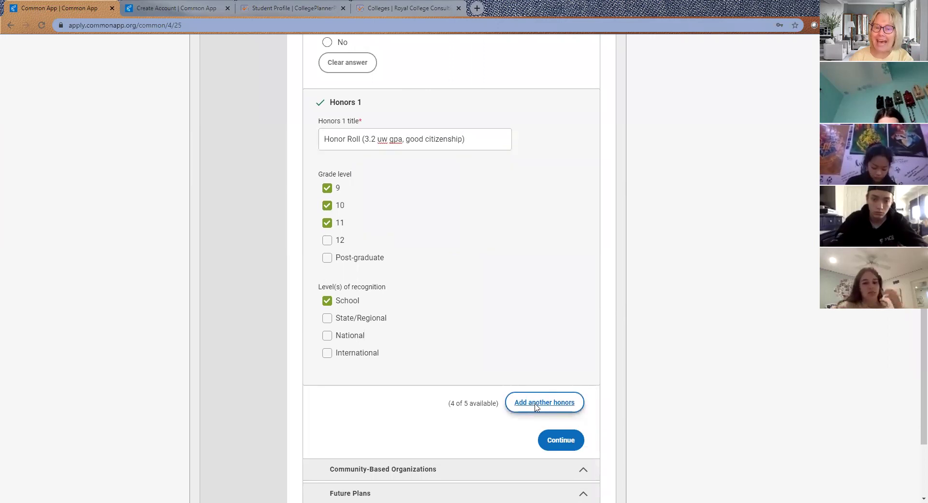
{"action": "scroll", "coordinate": [479, 376], "scroll_direction": "down", "scroll_amount": 4}
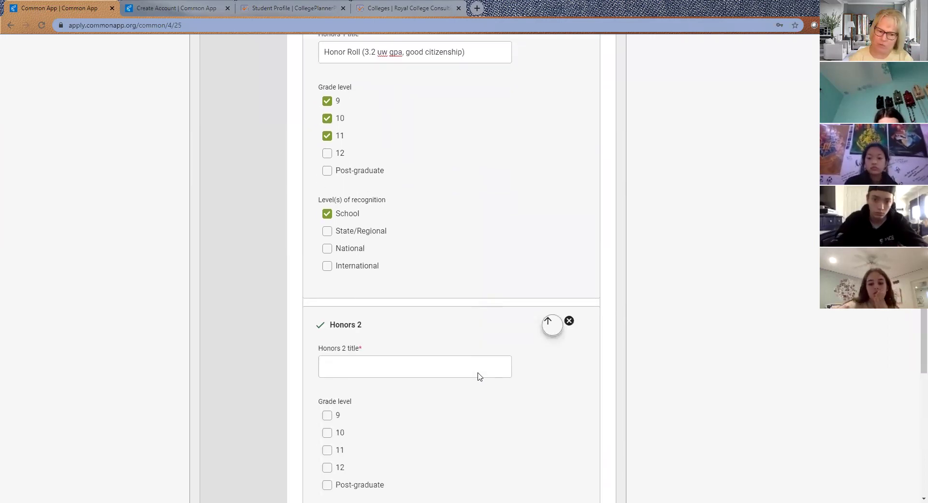
{"action": "left_click", "coordinate": [400, 269]}
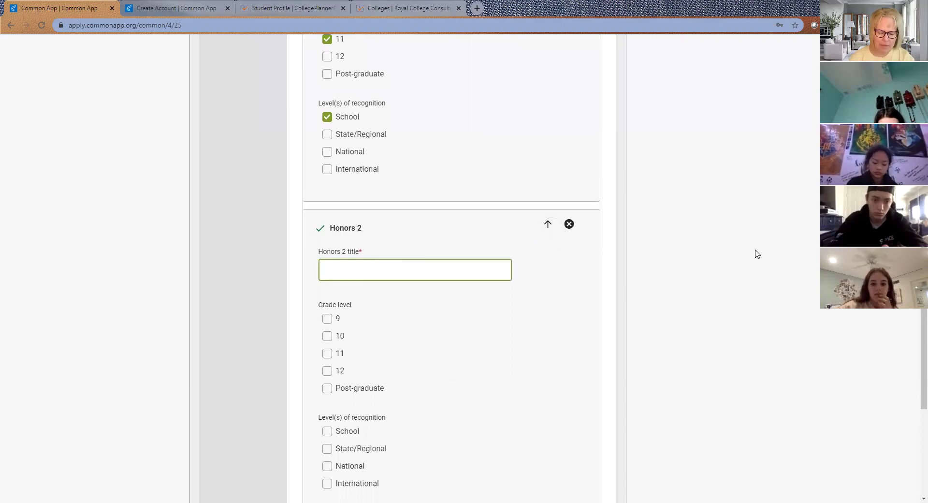
{"action": "type", "text": "National Honor Society"}
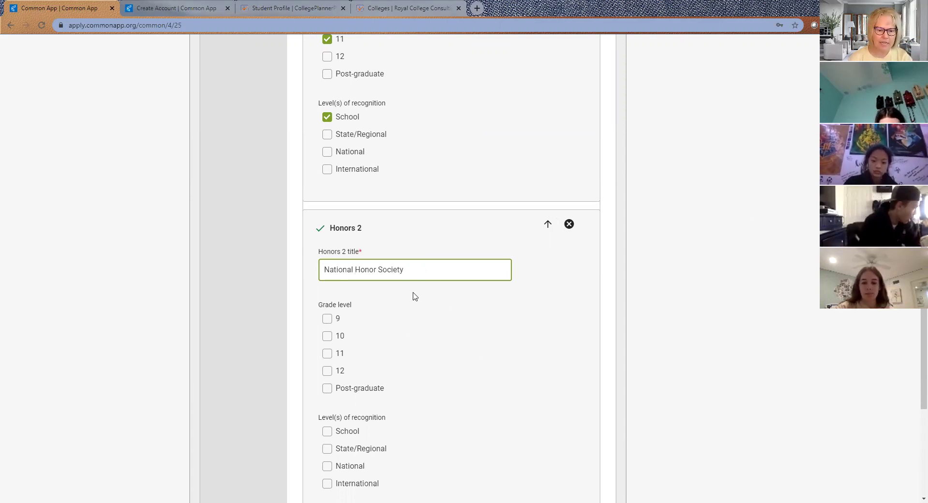
{"action": "scroll", "coordinate": [414, 296], "scroll_direction": "down", "scroll_amount": 3}
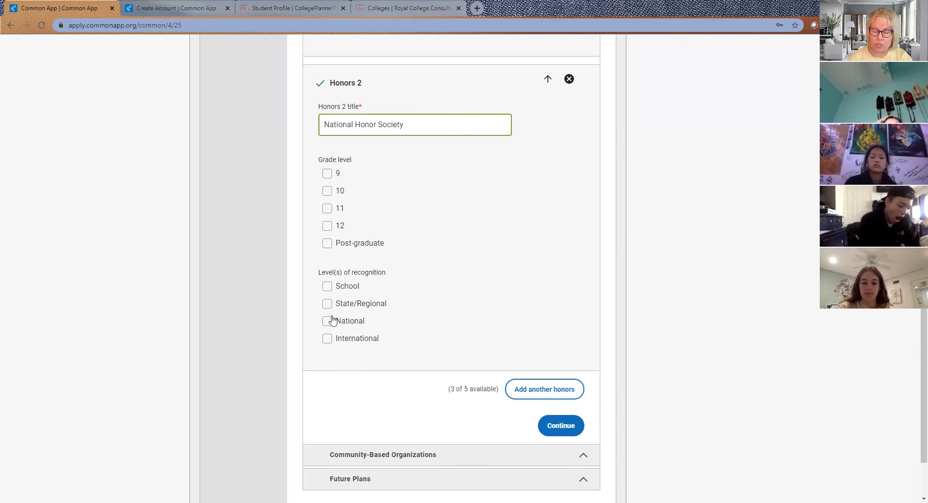
{"action": "left_click_drag", "start_coordinate": [424, 125], "coordinate": [273, 134]}
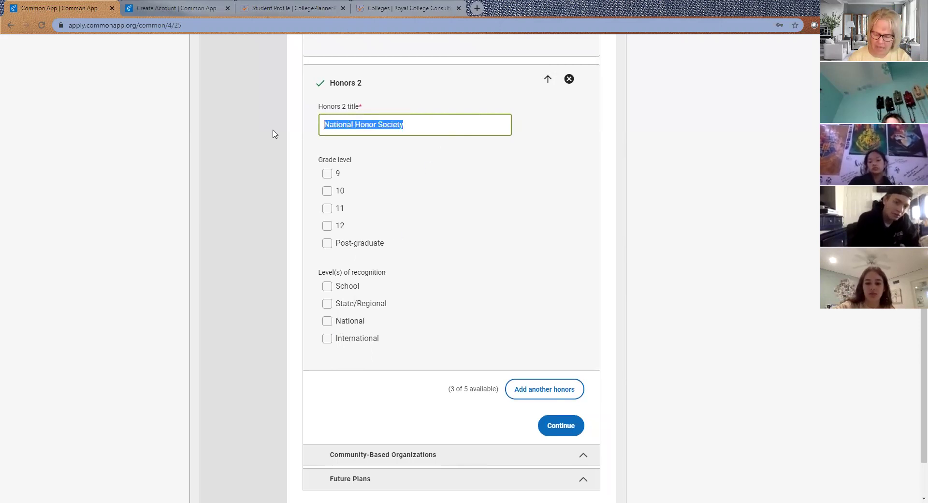
{"action": "key", "text": "BackSpace"}
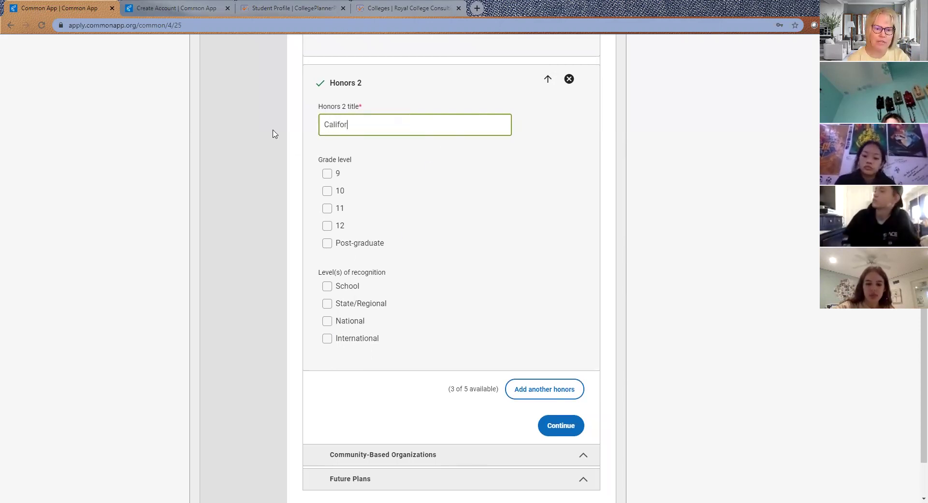
{"action": "type", "text": "California Scholar"}
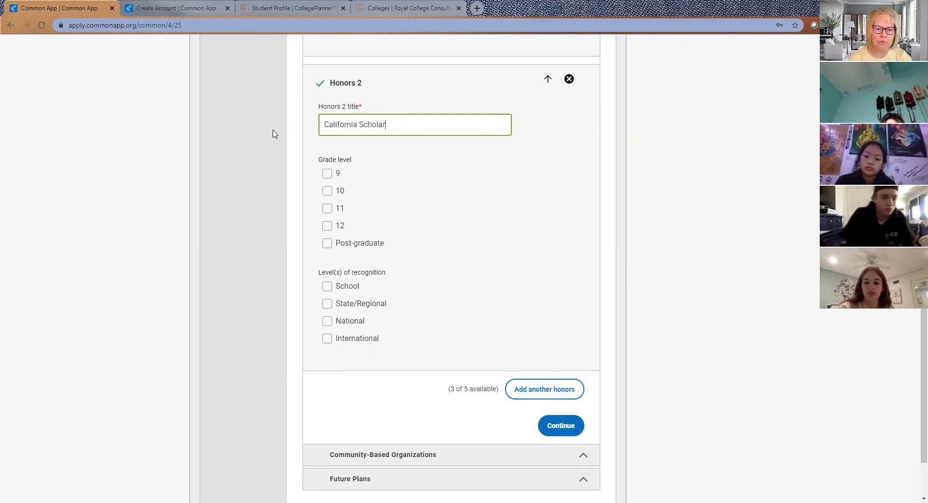
{"action": "type", "text": "ship Federation"}
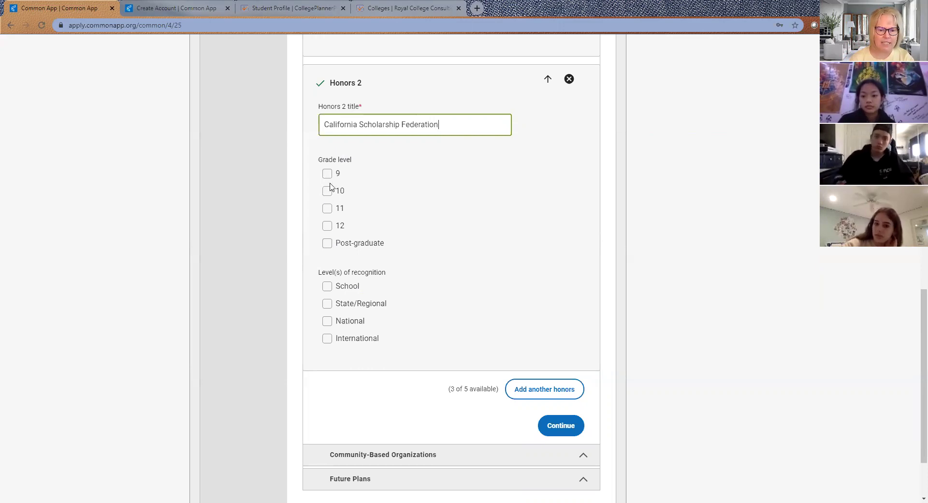
{"action": "left_click", "coordinate": [328, 193]}
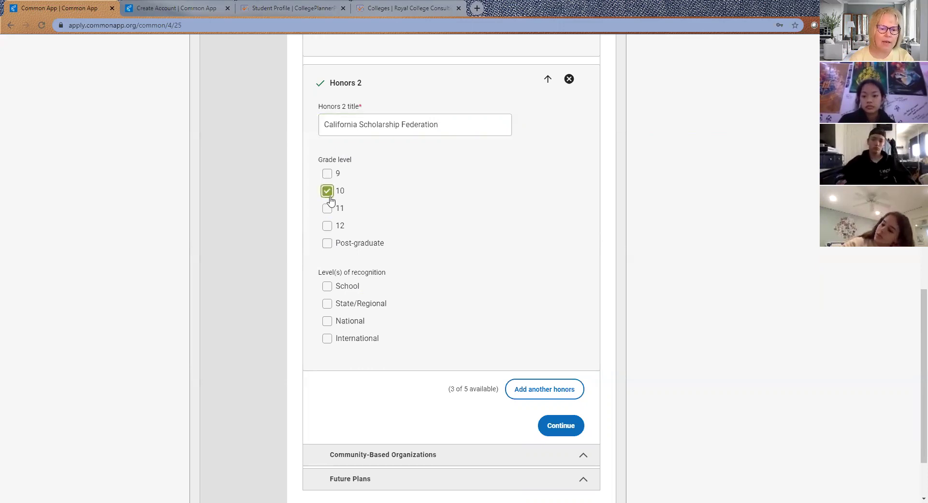
{"action": "key", "text": "space"}
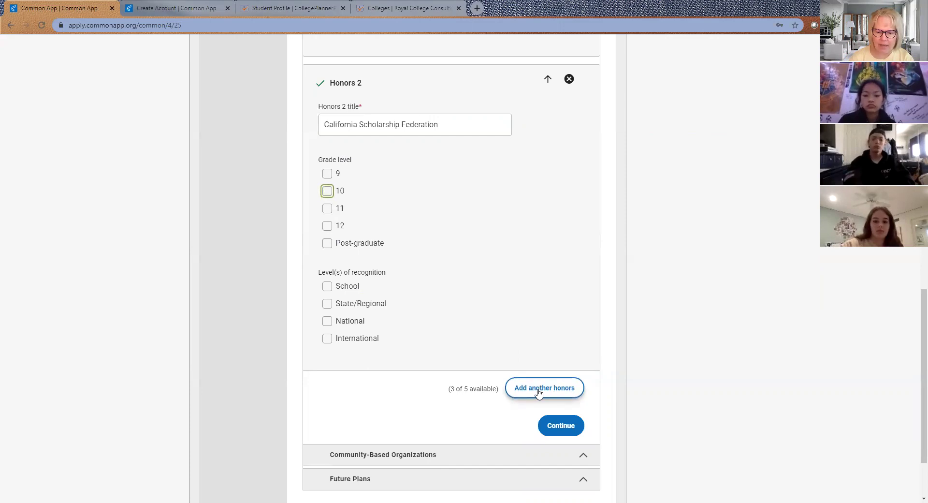
{"action": "left_click", "coordinate": [327, 192]}
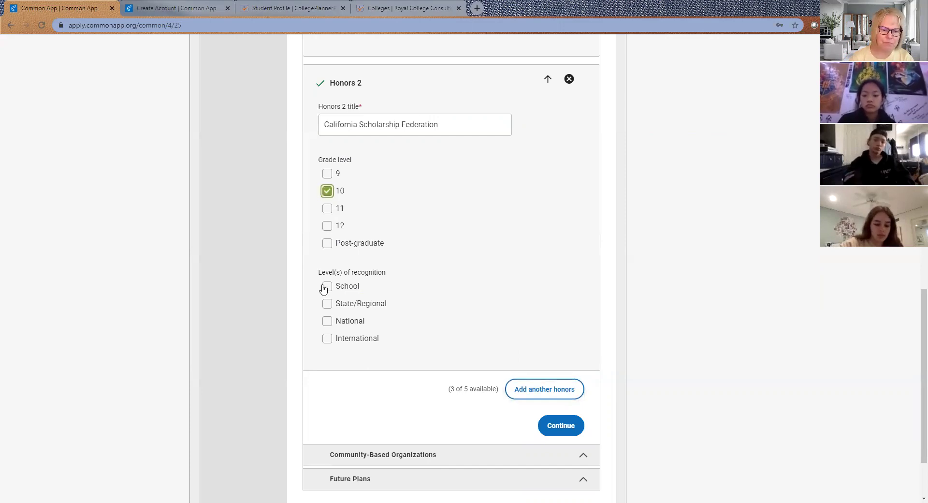
{"action": "left_click", "coordinate": [327, 304]}
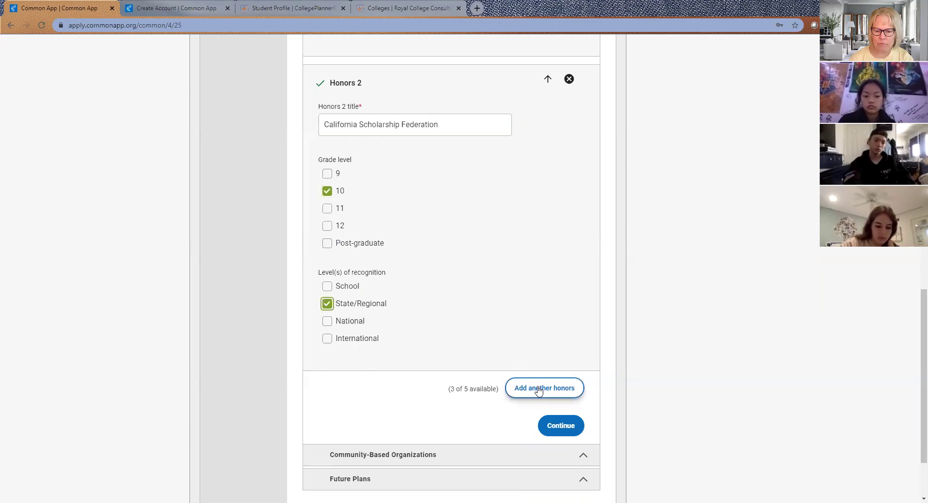
{"action": "left_click", "coordinate": [539, 388]}
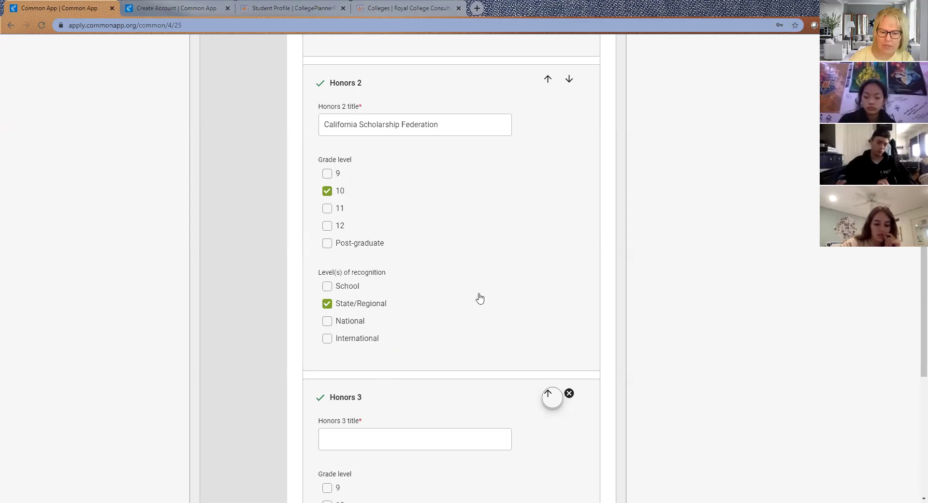
{"action": "scroll", "coordinate": [481, 297], "scroll_direction": "down", "scroll_amount": 2}
{"action": "scroll", "coordinate": [481, 297], "scroll_direction": "down", "scroll_amount": 2}
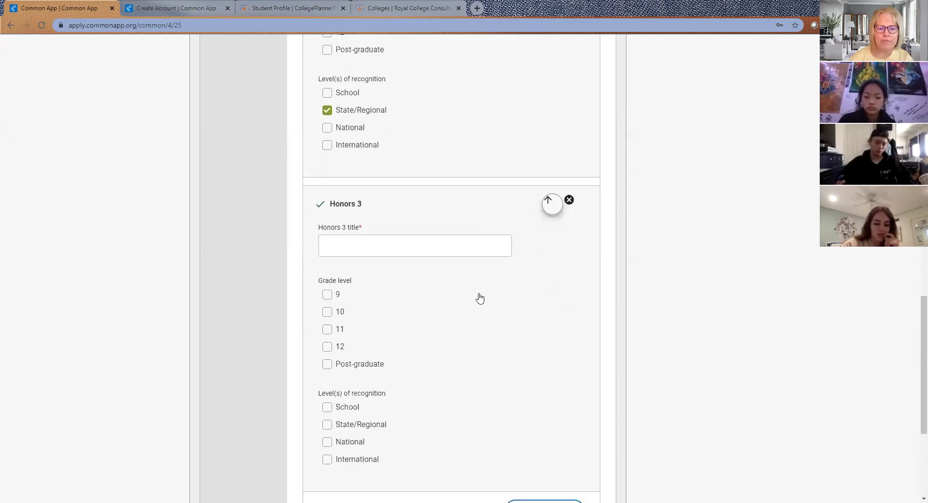
{"action": "scroll", "coordinate": [480, 298], "scroll_direction": "down", "scroll_amount": 2}
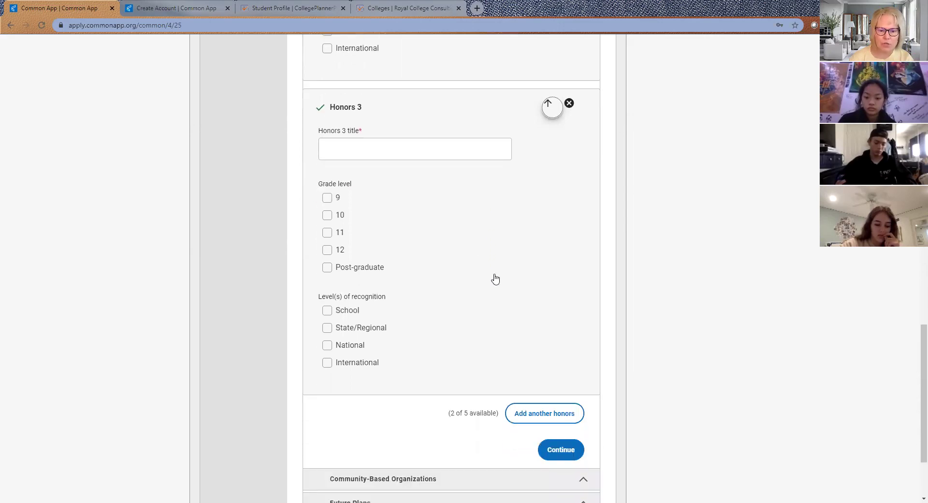
{"action": "scroll", "coordinate": [532, 360], "scroll_direction": "down", "scroll_amount": 2}
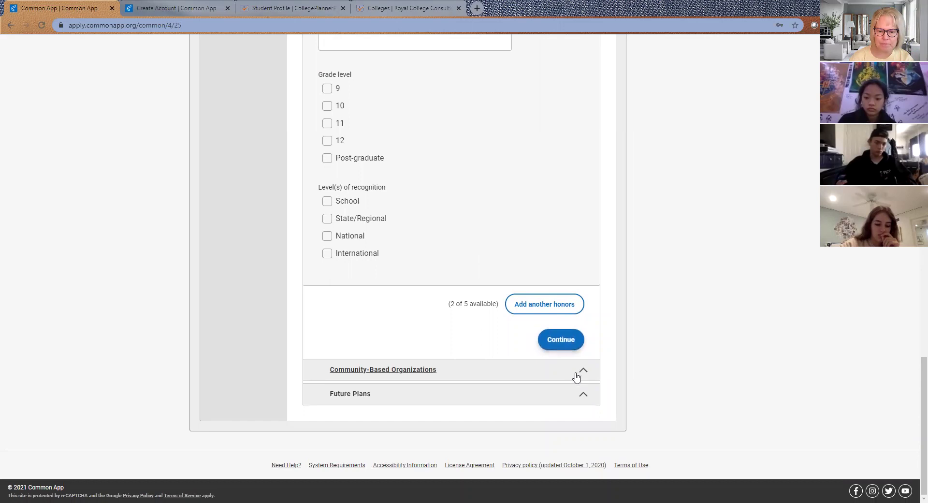
Answer 0 to the Community-Based Organizations question and save it.
{"action": "left_click", "coordinate": [561, 349]}
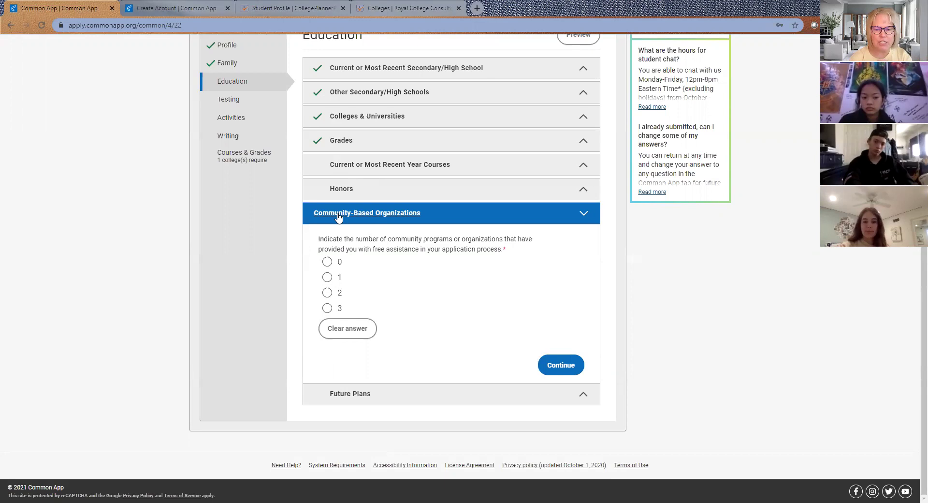
{"action": "left_click", "coordinate": [326, 264]}
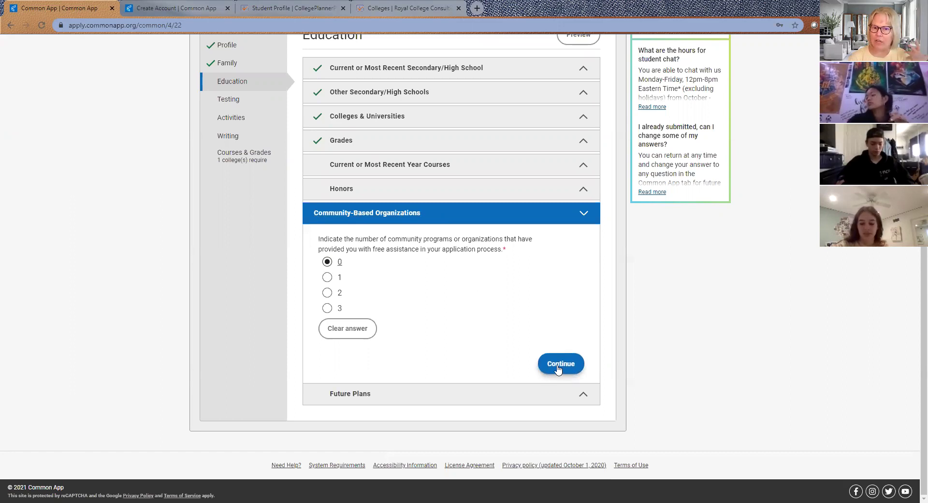
{"action": "left_click", "coordinate": [559, 369]}
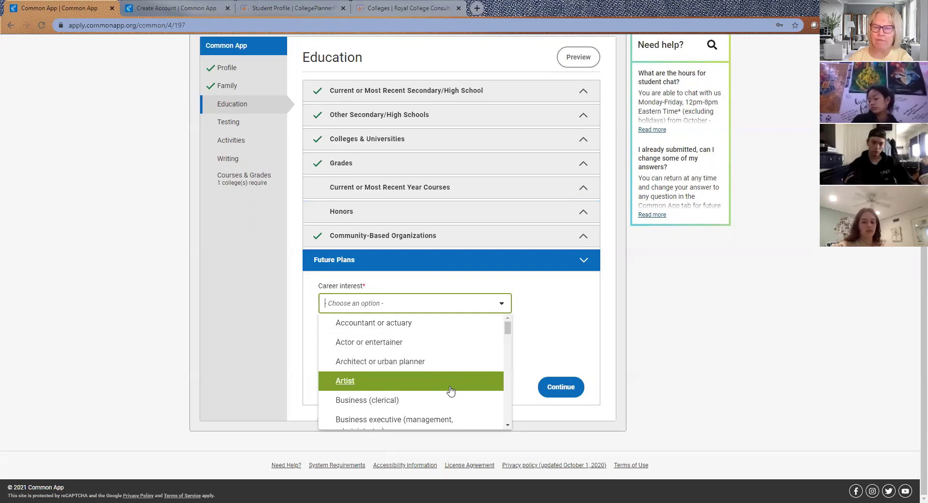
Scroll the Future Plans career interest list and pick Other.
{"action": "scroll", "coordinate": [449, 390], "scroll_direction": "down", "scroll_amount": 1}
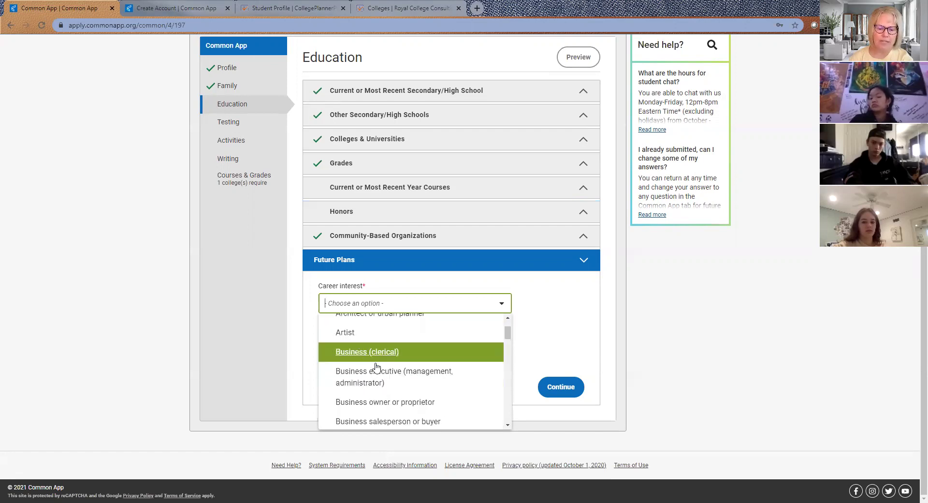
{"action": "scroll", "coordinate": [394, 387], "scroll_direction": "down", "scroll_amount": 1}
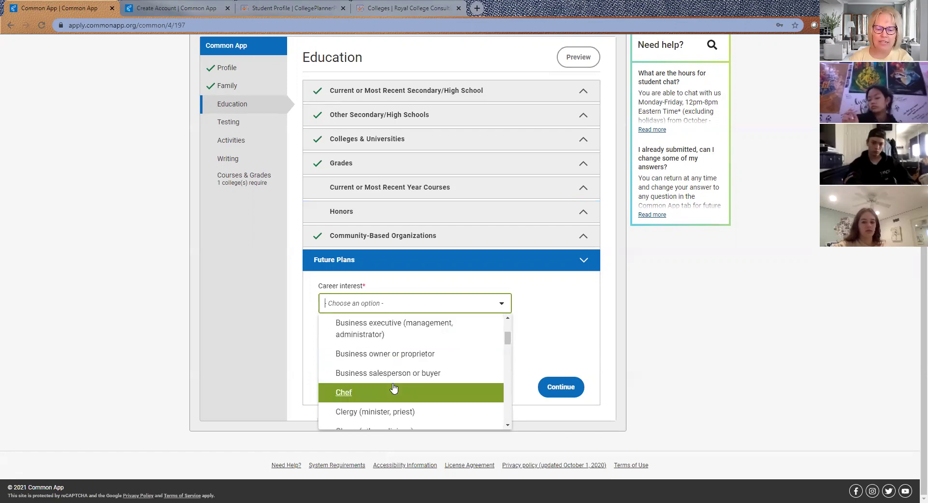
{"action": "scroll", "coordinate": [434, 385], "scroll_direction": "down", "scroll_amount": 2}
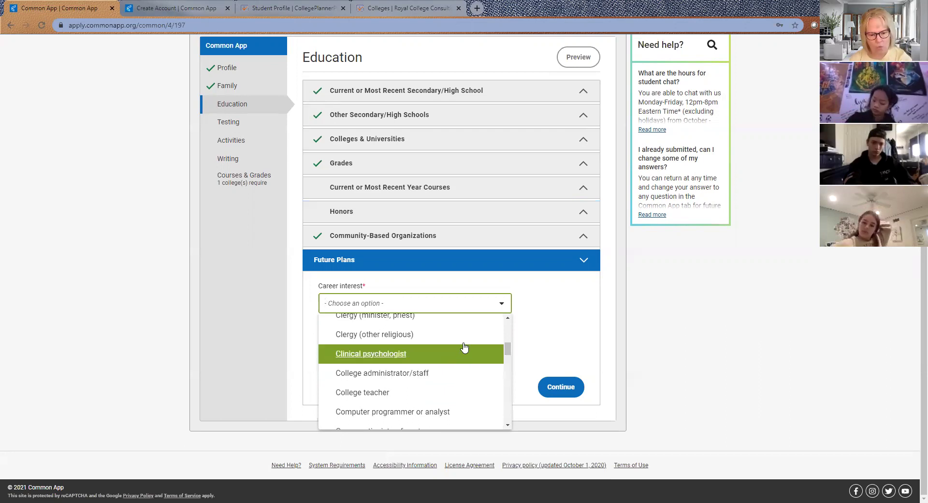
{"action": "scroll", "coordinate": [464, 349], "scroll_direction": "down", "scroll_amount": 2}
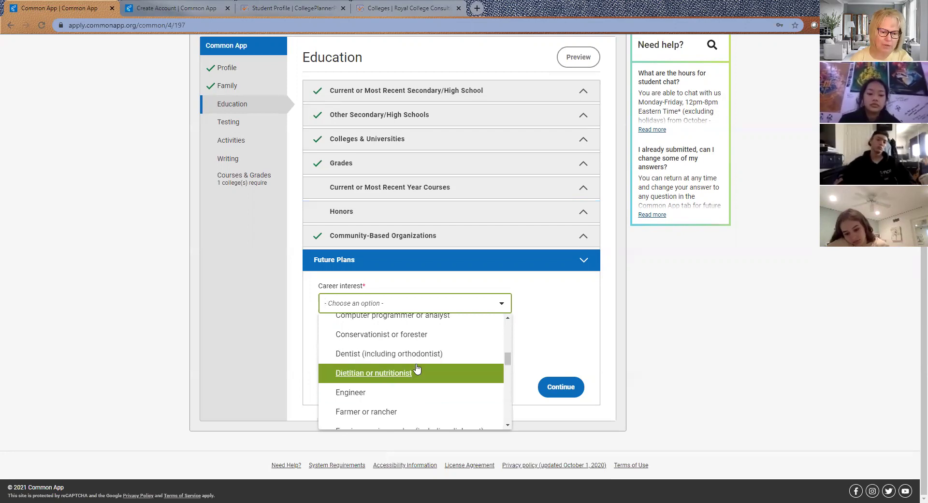
{"action": "scroll", "coordinate": [419, 372], "scroll_direction": "down", "scroll_amount": 3}
{"action": "scroll", "coordinate": [418, 368], "scroll_direction": "down", "scroll_amount": 2}
{"action": "scroll", "coordinate": [419, 367], "scroll_direction": "up", "scroll_amount": 1}
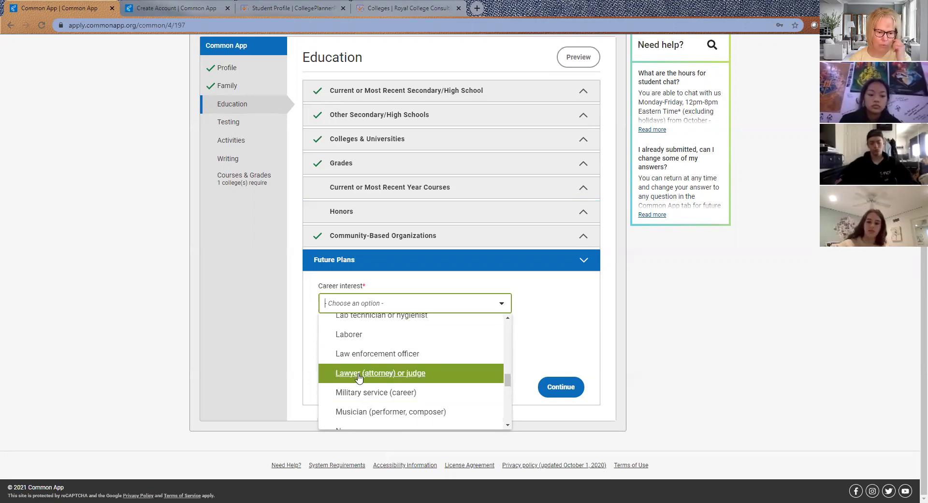
{"action": "scroll", "coordinate": [358, 378], "scroll_direction": "down", "scroll_amount": 3}
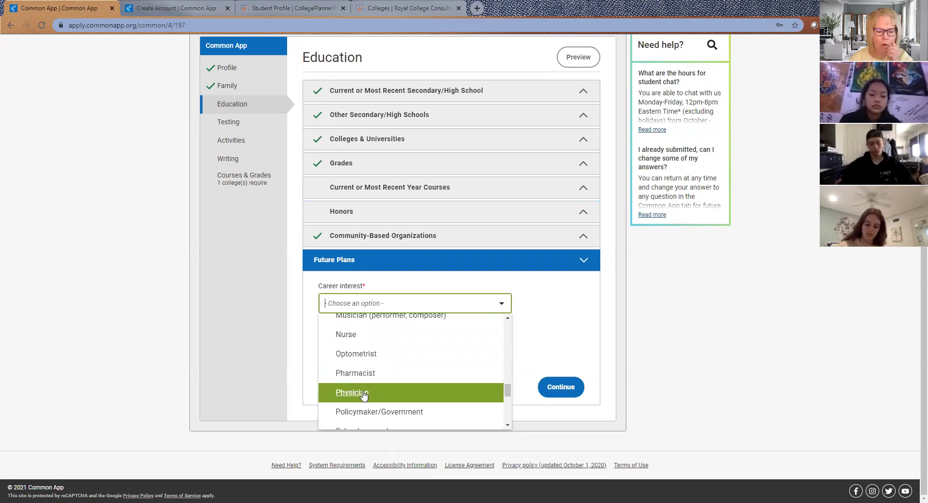
{"action": "scroll", "coordinate": [364, 396], "scroll_direction": "down", "scroll_amount": 2}
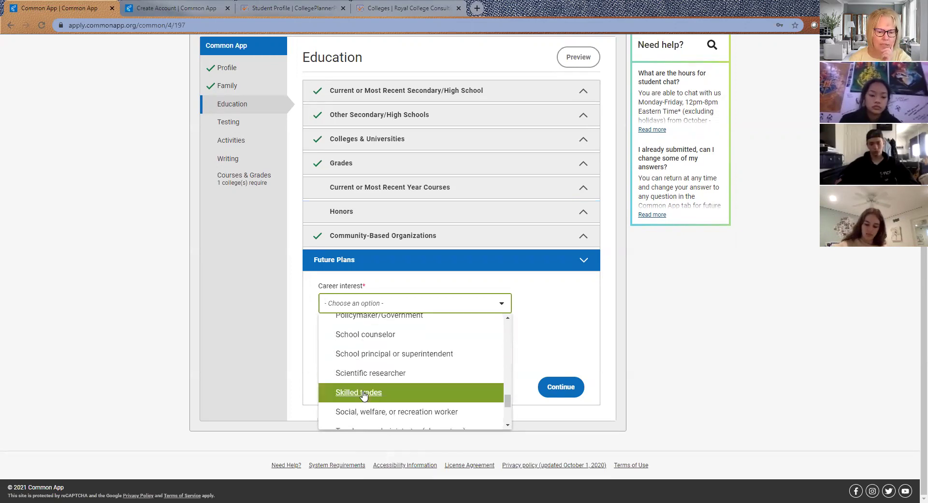
{"action": "scroll", "coordinate": [364, 396], "scroll_direction": "down", "scroll_amount": 3}
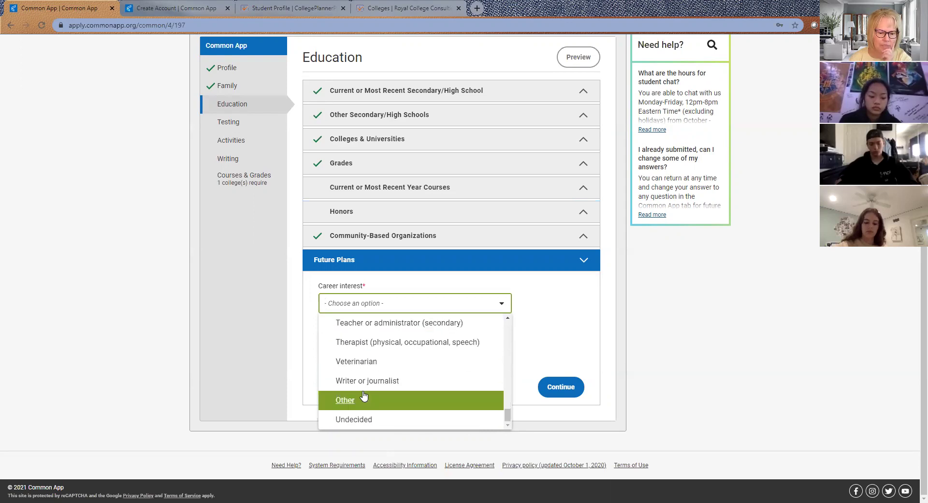
{"action": "left_click", "coordinate": [339, 403]}
Enter Hospitality Tourism Manager as the other career interest.
{"action": "left_click", "coordinate": [345, 349]}
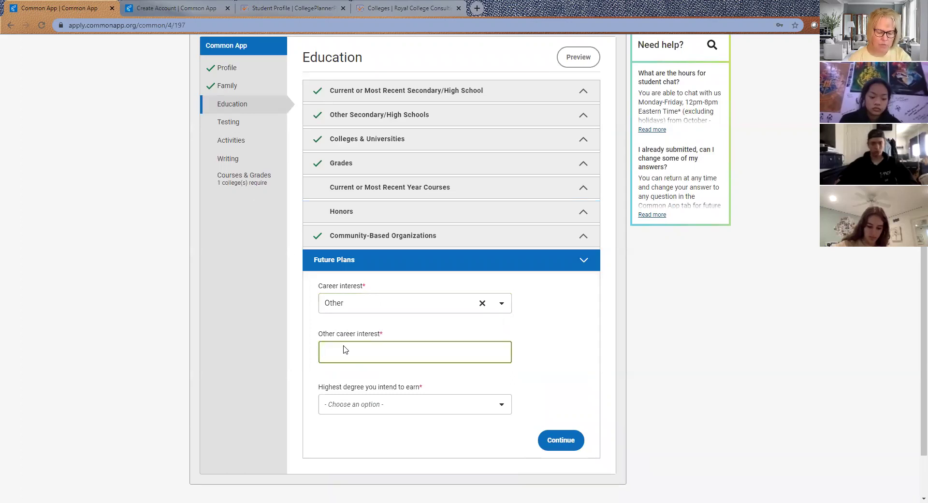
{"action": "type", "text": "Hops"}
{"action": "key", "text": "BackSpace"}
{"action": "key", "text": "BackSpace"}
{"action": "type", "text": "sp"}
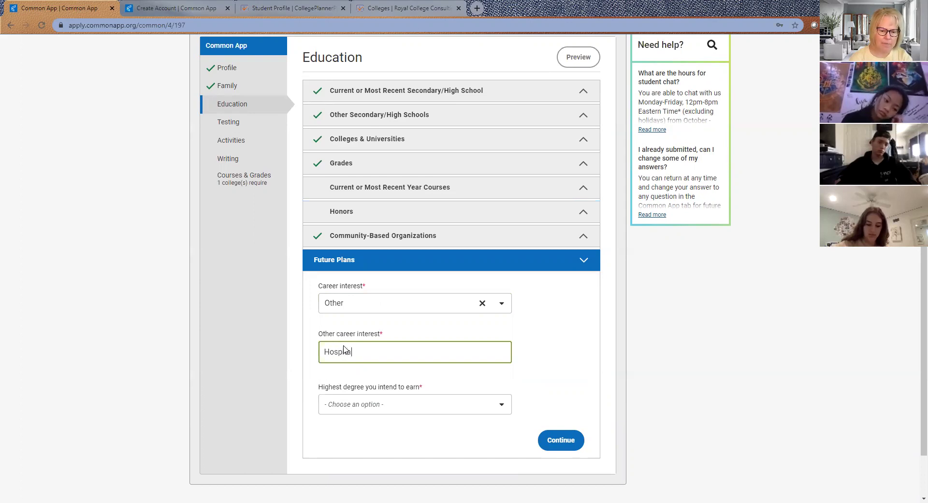
{"action": "type", "text": "itality Tourism Manager"}
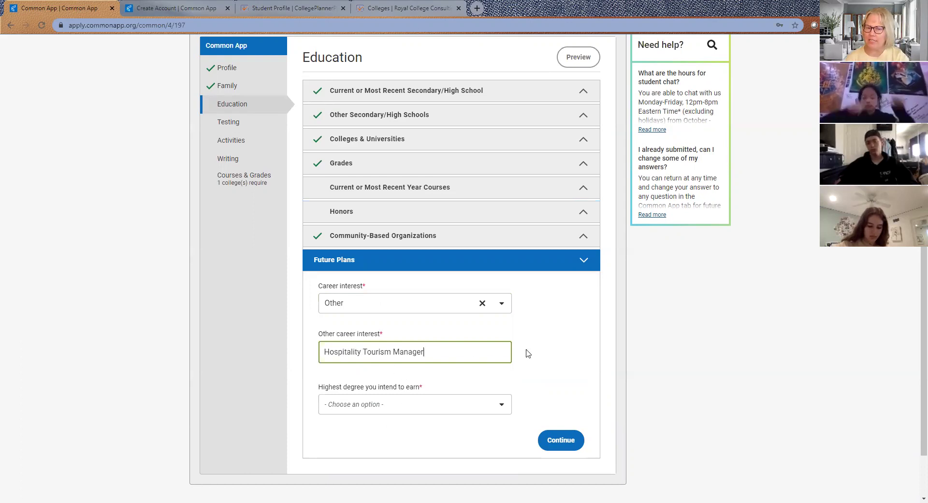
Set the highest intended degree to Bachelor's (BA, BS) and save Future Plans.
{"action": "left_click", "coordinate": [498, 408]}
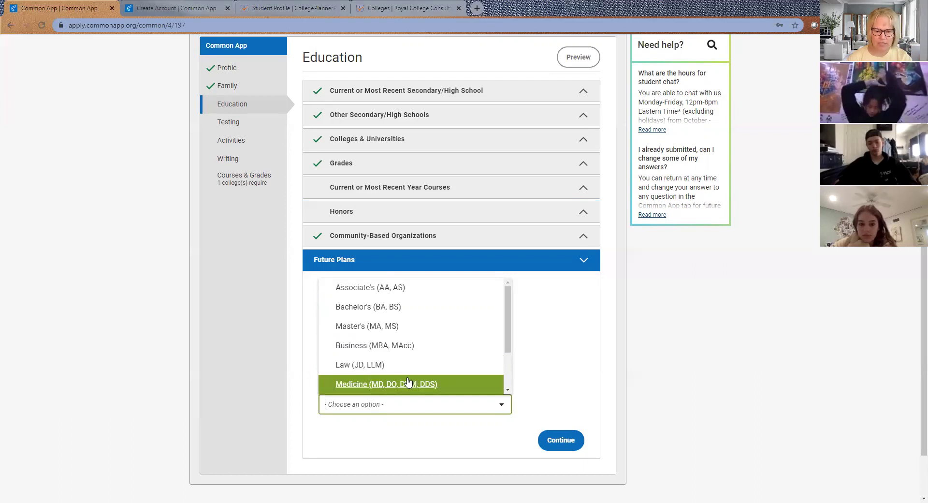
{"action": "scroll", "coordinate": [418, 375], "scroll_direction": "down", "scroll_amount": 3}
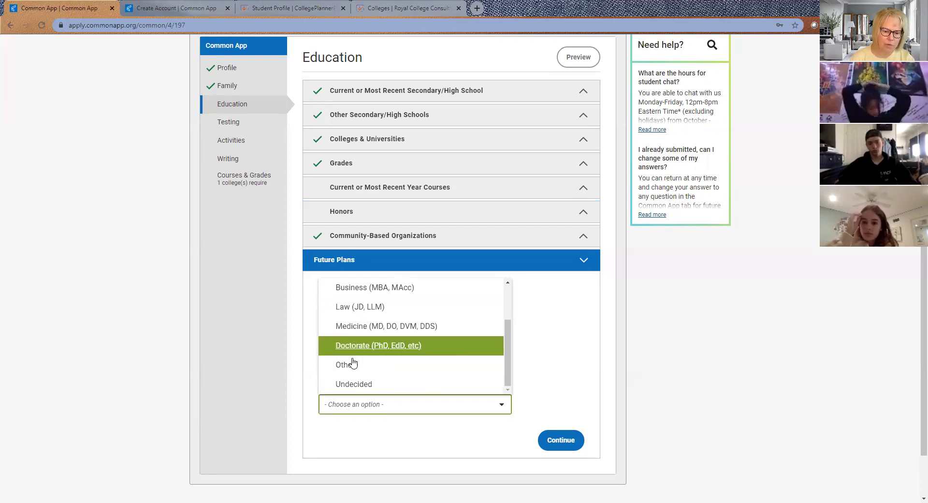
{"action": "scroll", "coordinate": [349, 365], "scroll_direction": "up", "scroll_amount": 3}
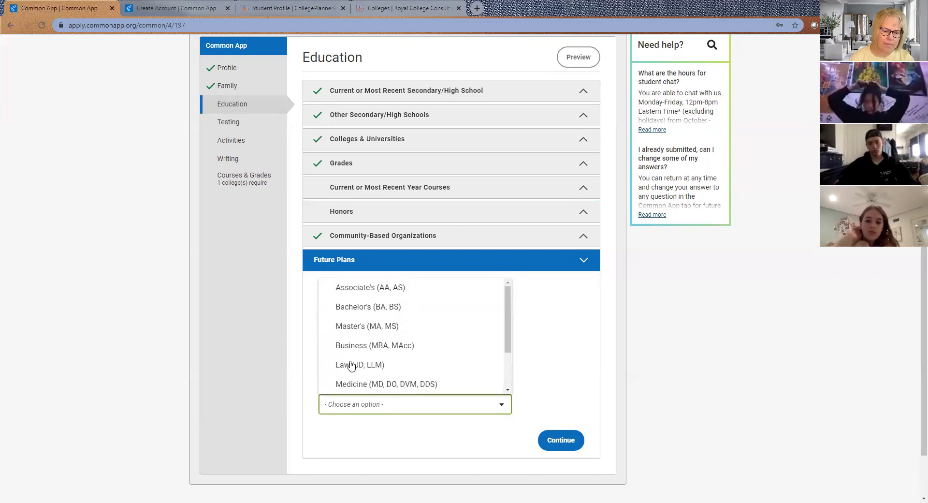
{"action": "left_click", "coordinate": [354, 310]}
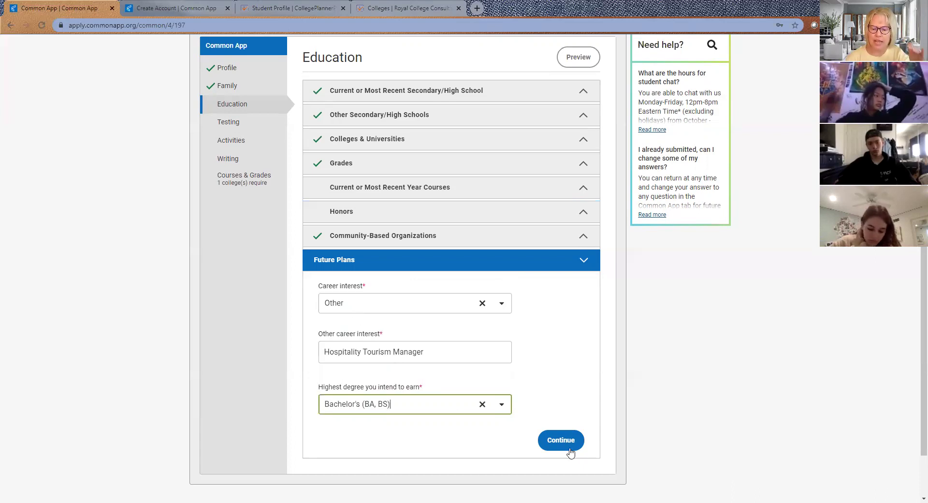
{"action": "left_click", "coordinate": [563, 441]}
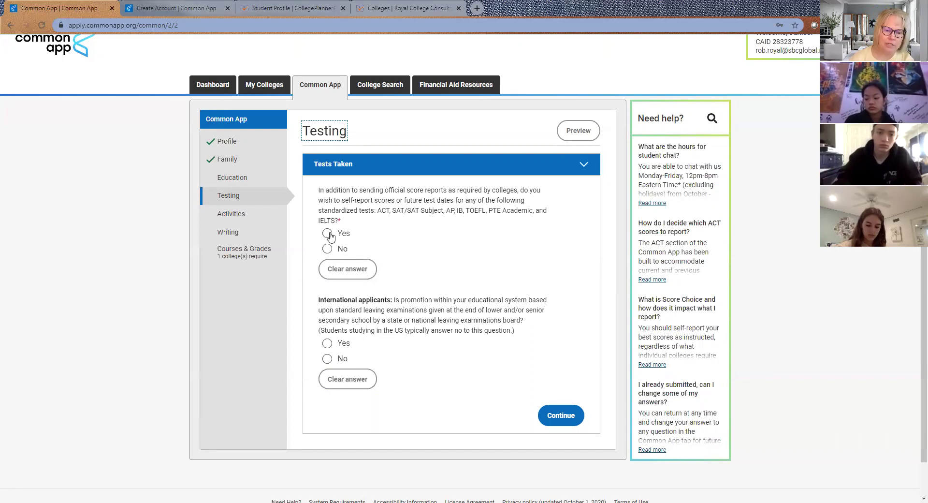
Choose to self-report test scores and select AP Subject Tests as the reported test.
{"action": "left_click", "coordinate": [329, 234]}
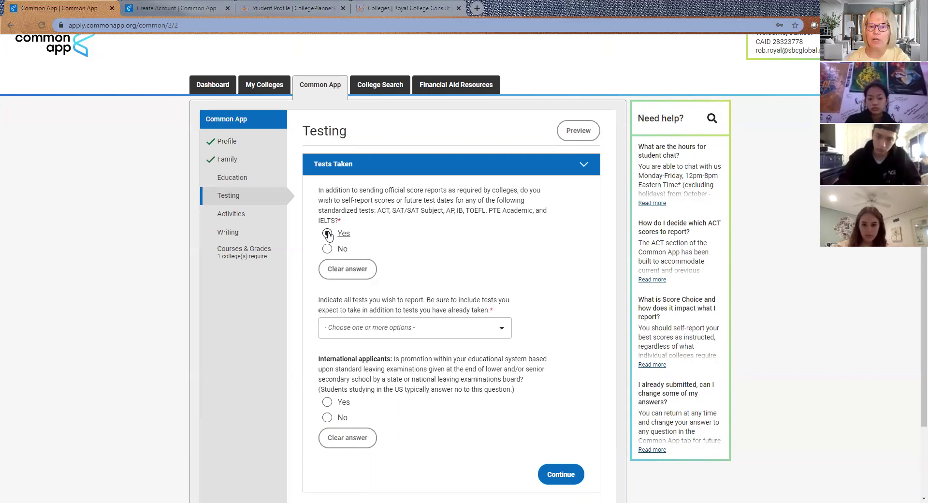
{"action": "left_click", "coordinate": [502, 329]}
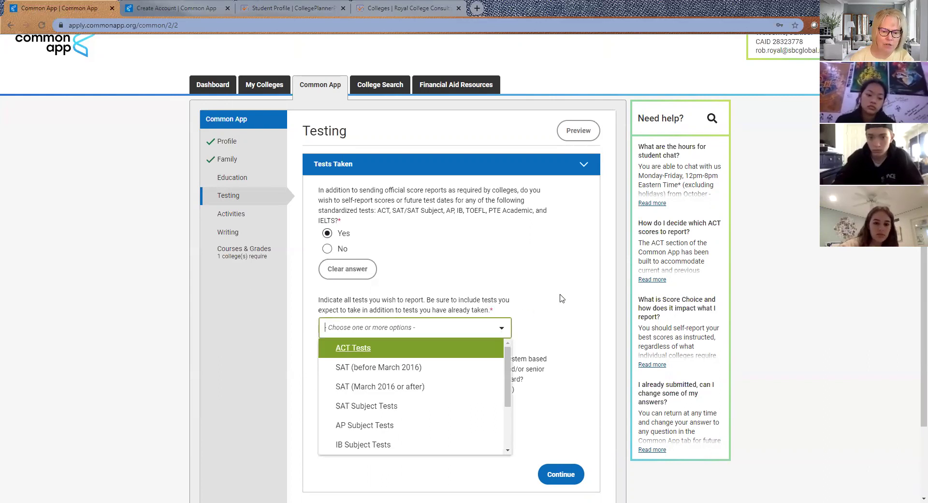
{"action": "scroll", "coordinate": [561, 297], "scroll_direction": "down", "scroll_amount": 2}
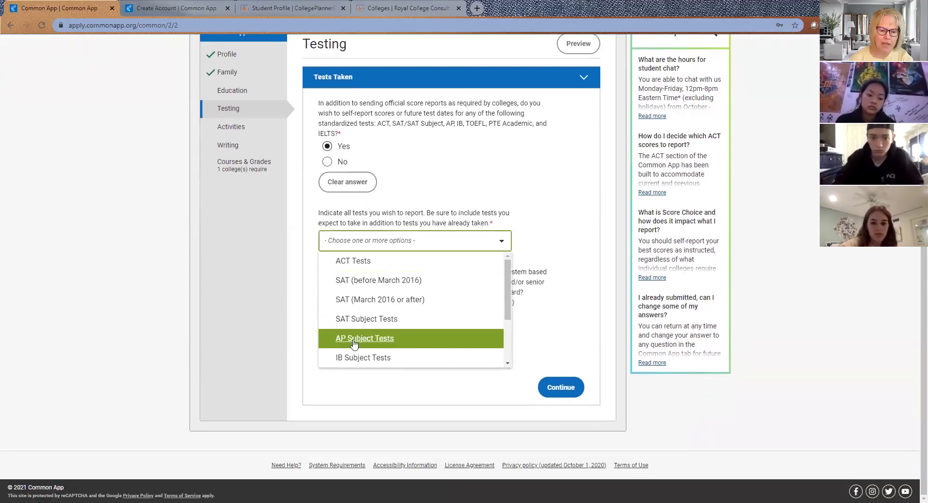
{"action": "left_click", "coordinate": [354, 344]}
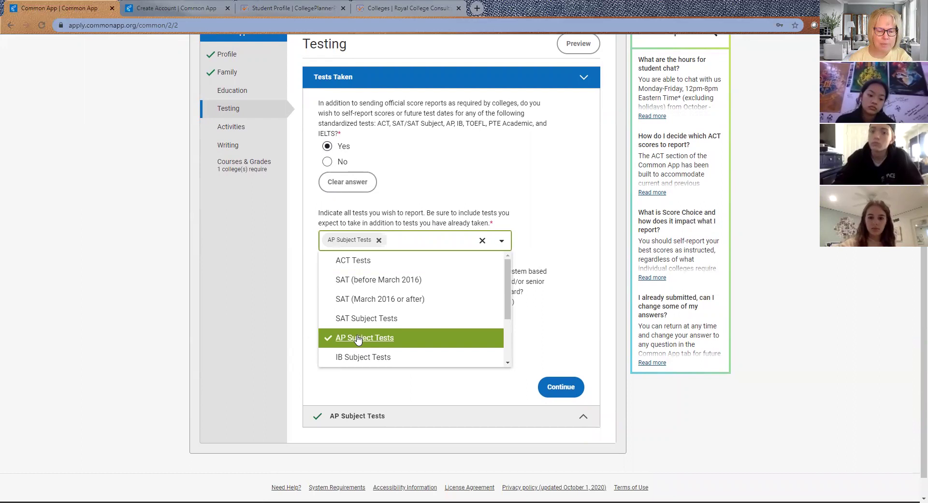
{"action": "left_click", "coordinate": [525, 231]}
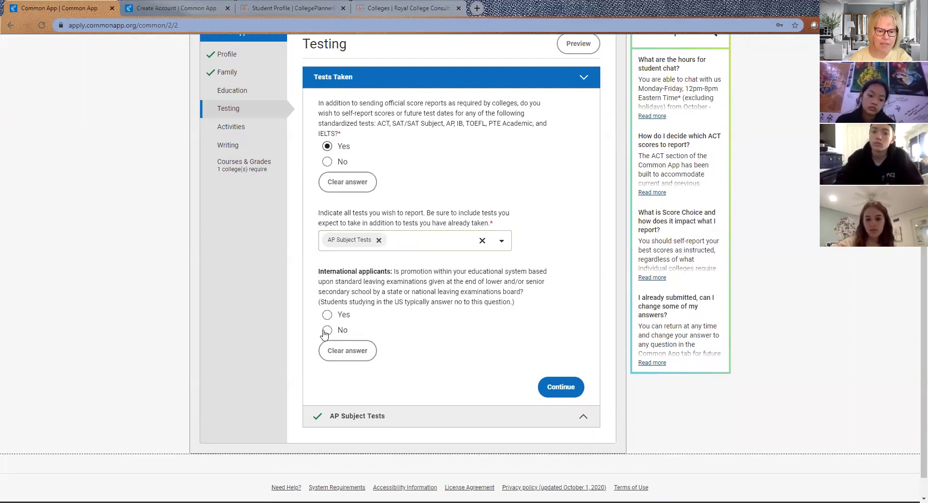
Answer No to the international applicants question and save Tests Taken.
{"action": "left_click", "coordinate": [327, 331]}
{"action": "left_click", "coordinate": [555, 390]}
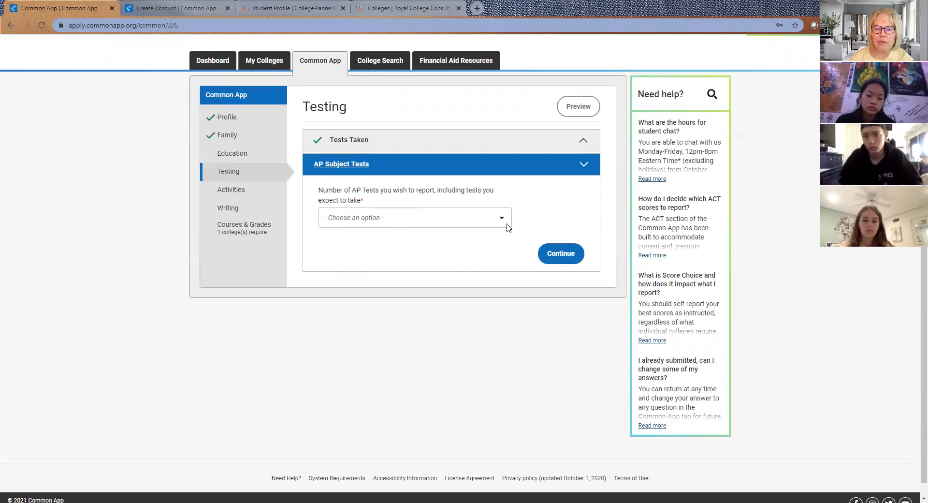
{"action": "left_click", "coordinate": [506, 221]}
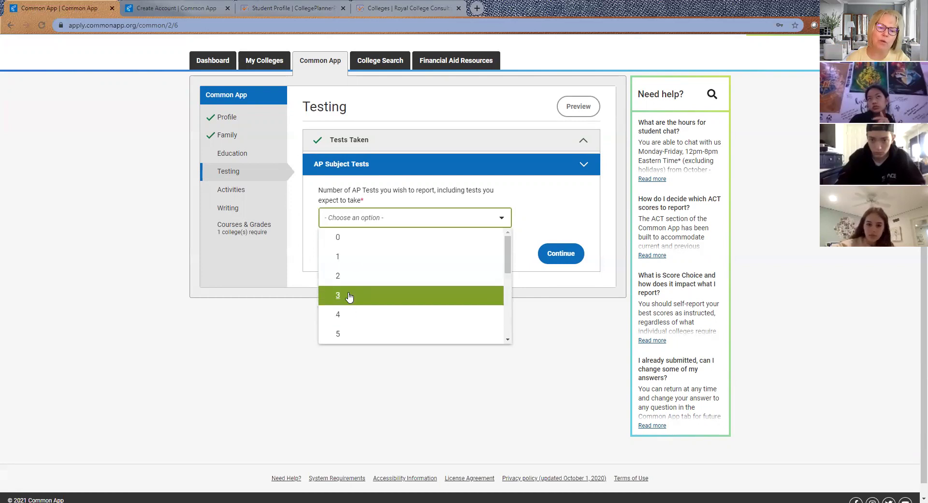
Report 1 AP test with a date taken or planned of May 2021.
{"action": "left_click", "coordinate": [344, 259]}
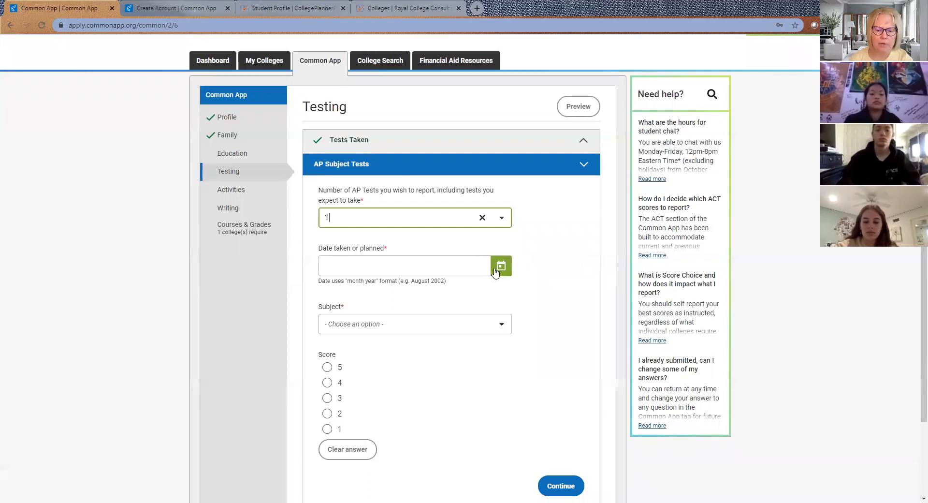
{"action": "left_click", "coordinate": [501, 268]}
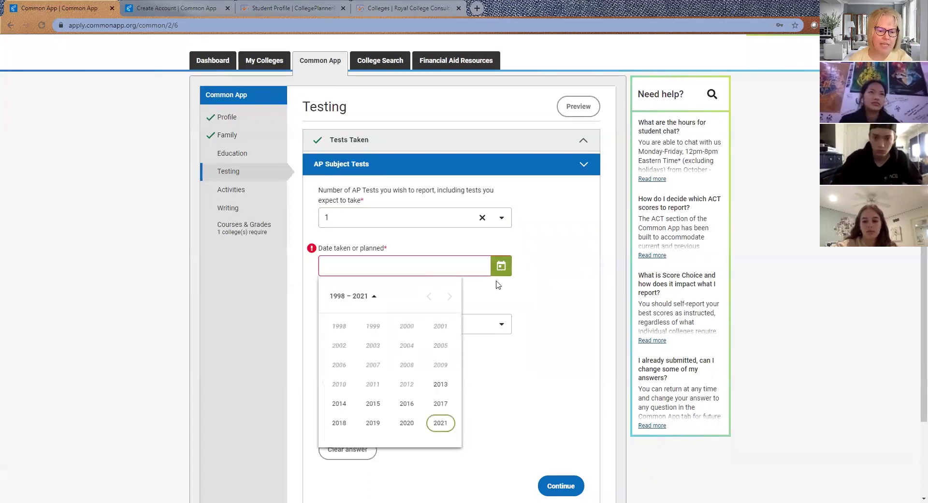
{"action": "left_click", "coordinate": [440, 423]}
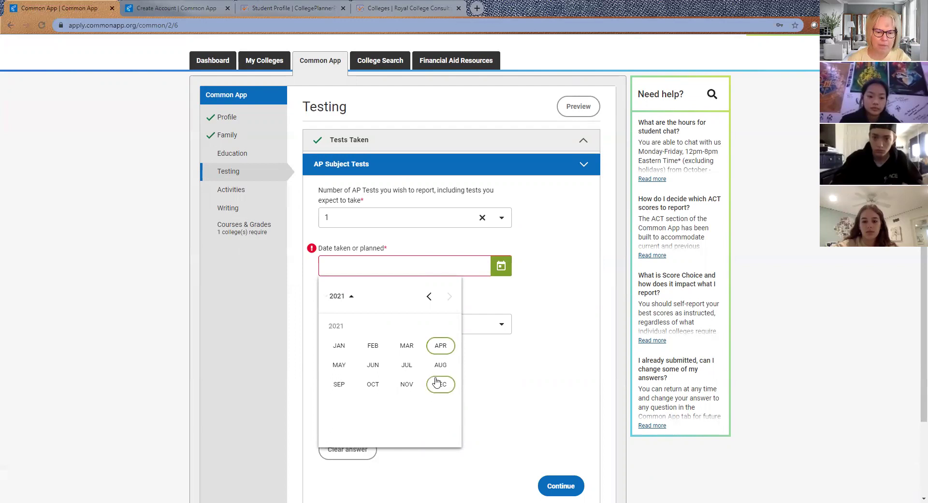
{"action": "left_click", "coordinate": [341, 365]}
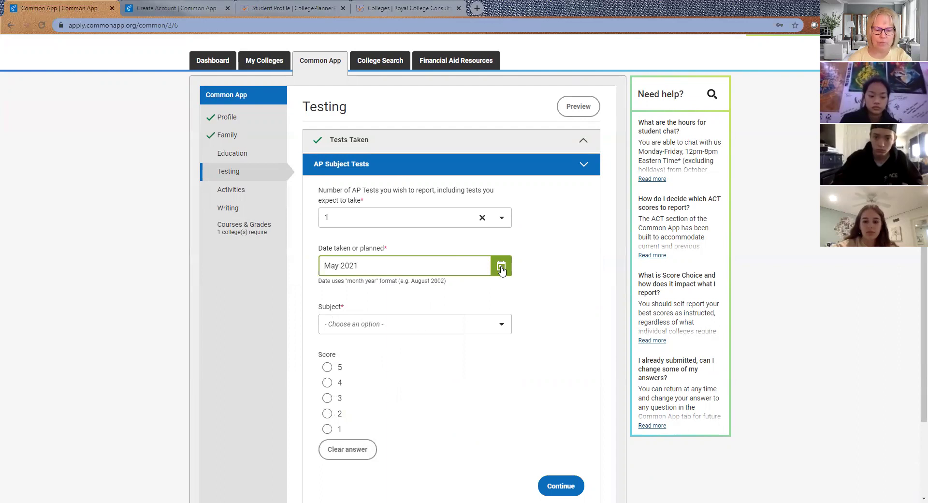
{"action": "left_click", "coordinate": [501, 324]}
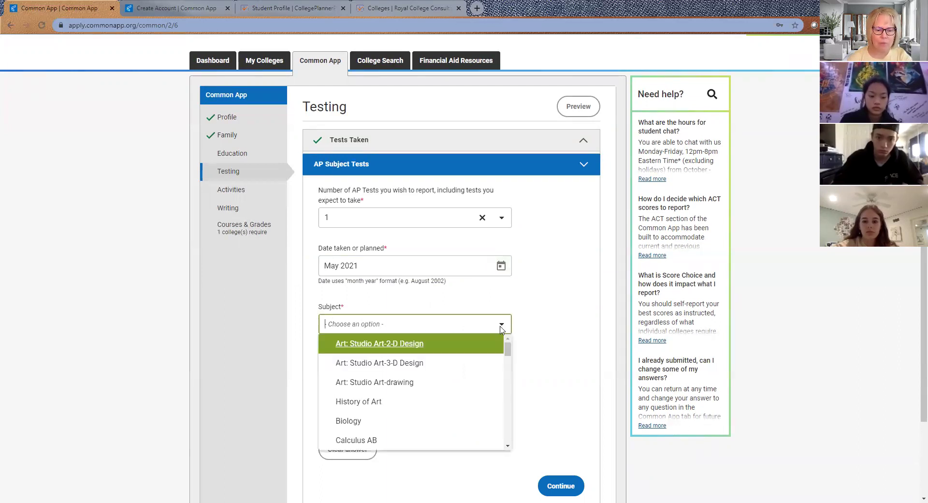
Select Calculus AB as the AP subject and save the Testing section.
{"action": "scroll", "coordinate": [406, 397], "scroll_direction": "down", "scroll_amount": 2}
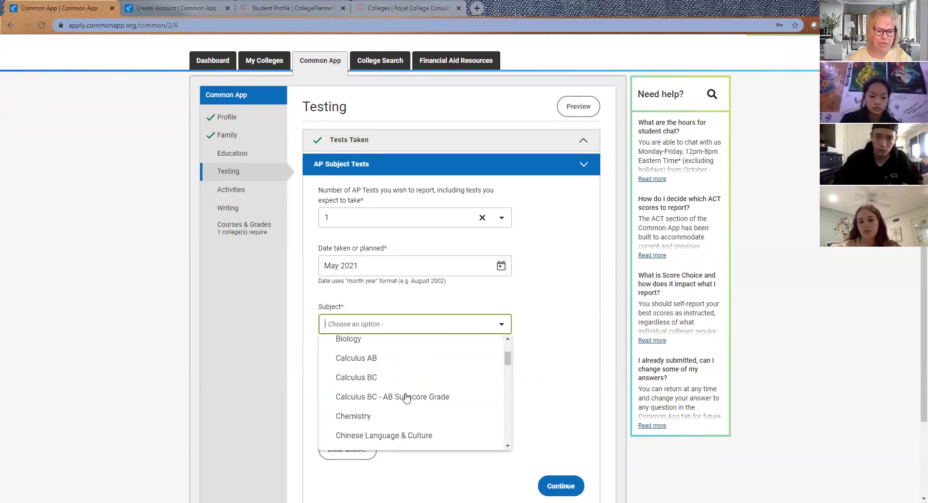
{"action": "scroll", "coordinate": [407, 397], "scroll_direction": "down", "scroll_amount": 1}
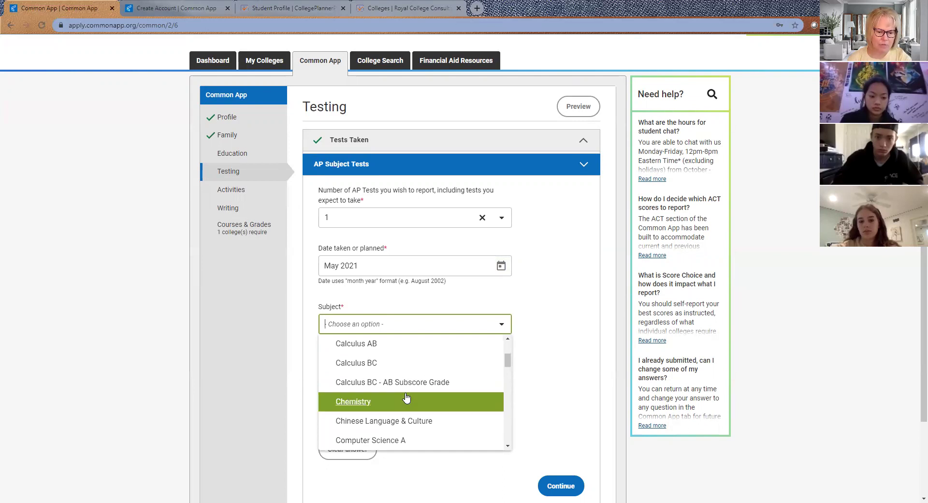
{"action": "left_click", "coordinate": [377, 349]}
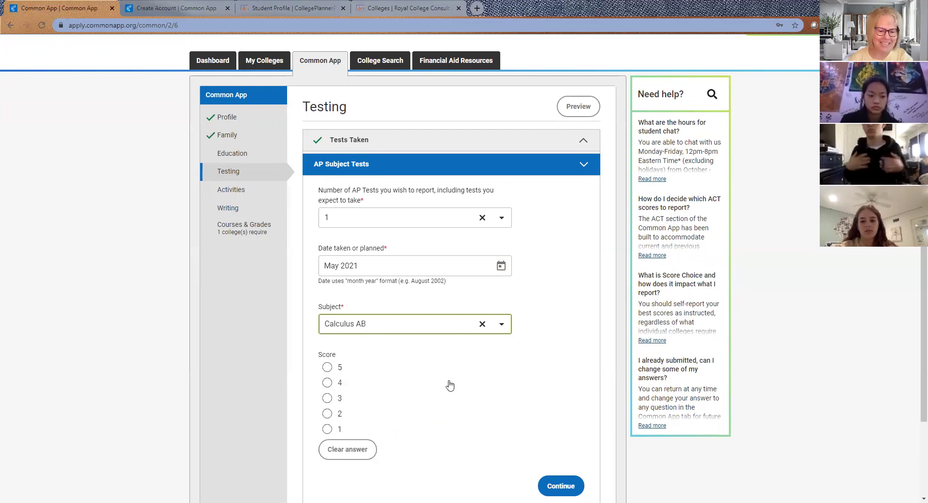
{"action": "scroll", "coordinate": [449, 386], "scroll_direction": "down", "scroll_amount": 2}
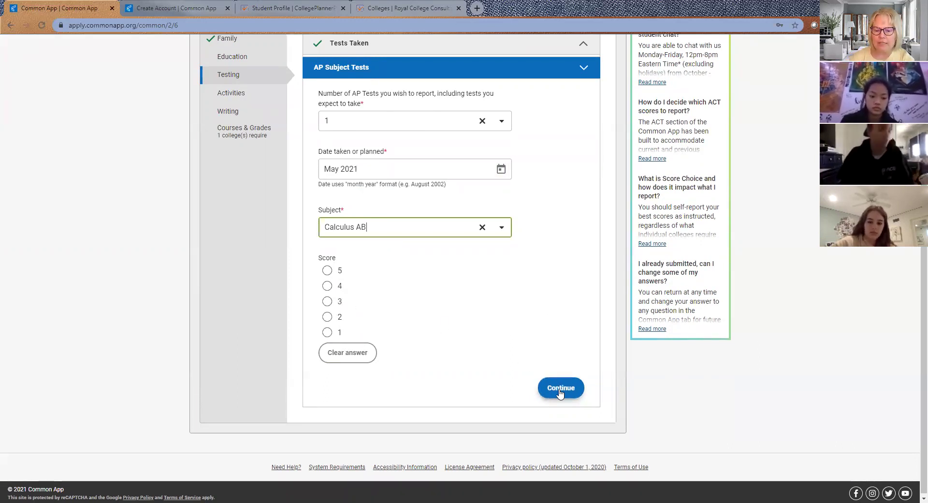
{"action": "left_click", "coordinate": [560, 393]}
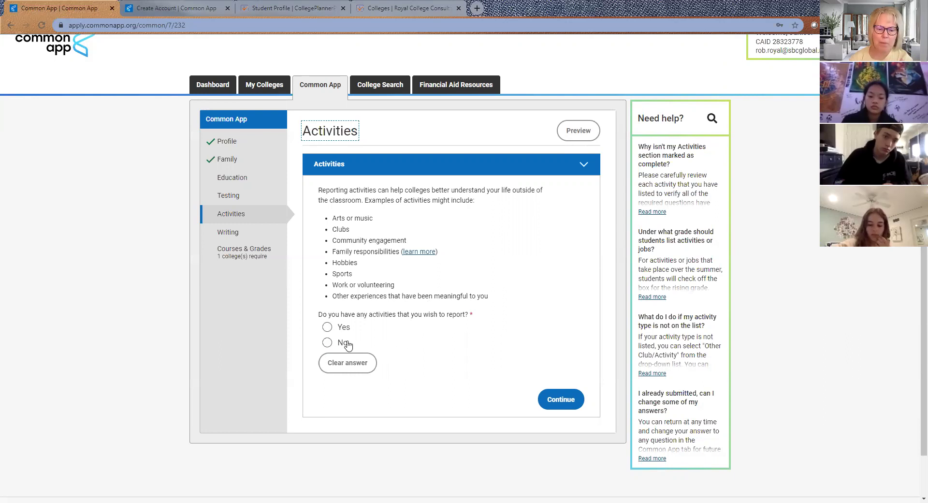
Answer Yes to reporting activities and look over the blank Activity 1 fields.
{"action": "left_click", "coordinate": [329, 331]}
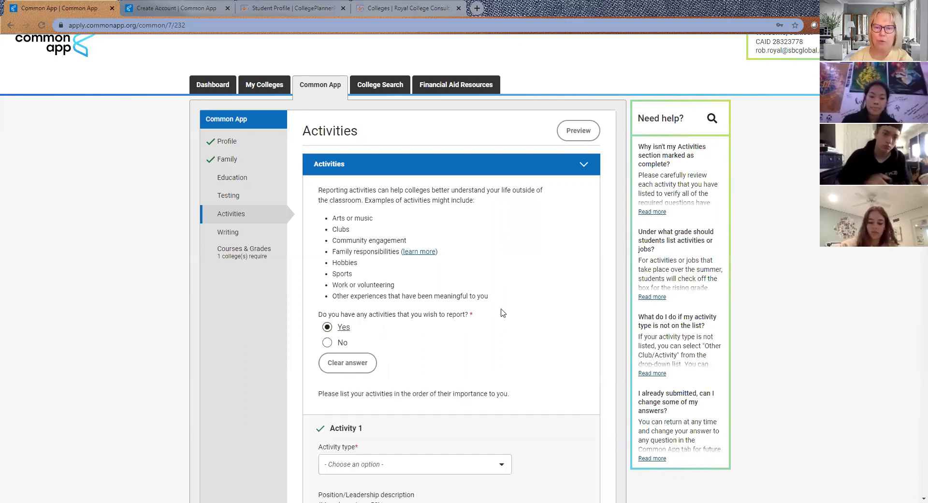
{"action": "scroll", "coordinate": [502, 313], "scroll_direction": "down", "scroll_amount": 3}
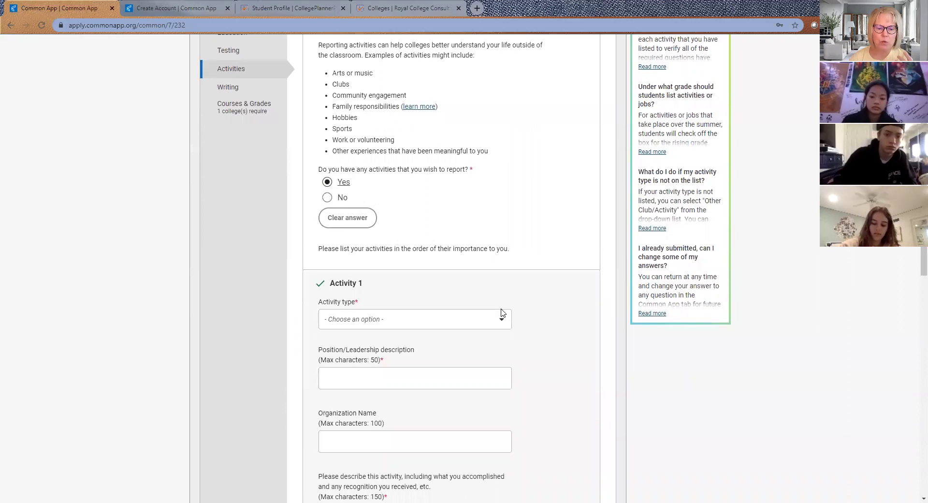
{"action": "scroll", "coordinate": [522, 307], "scroll_direction": "down", "scroll_amount": 1}
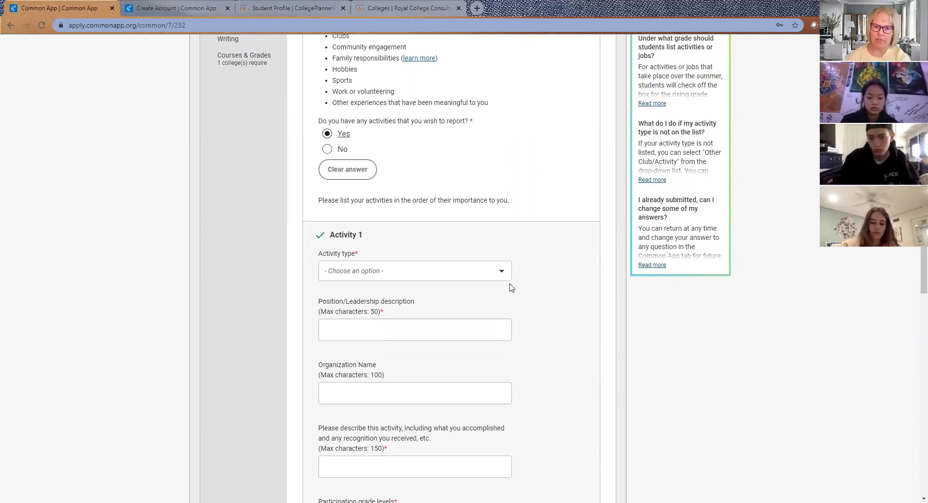
{"action": "left_click", "coordinate": [389, 334]}
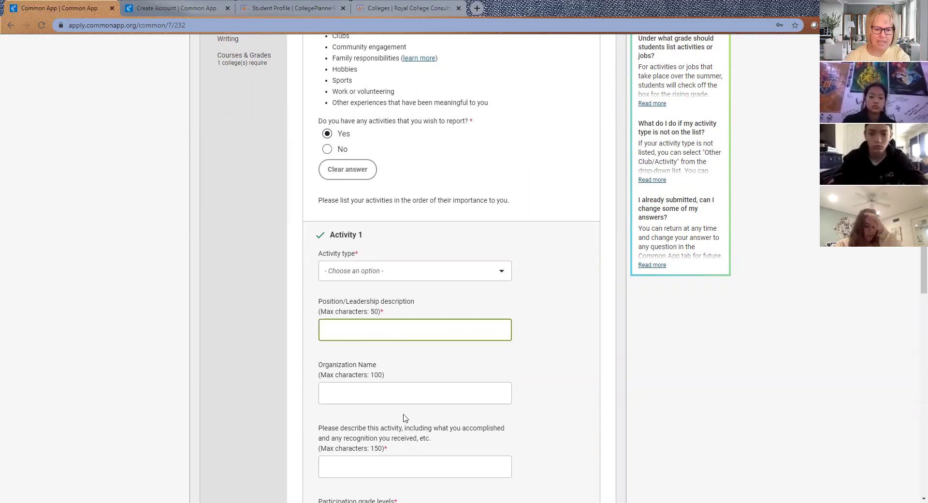
{"action": "left_click", "coordinate": [398, 393]}
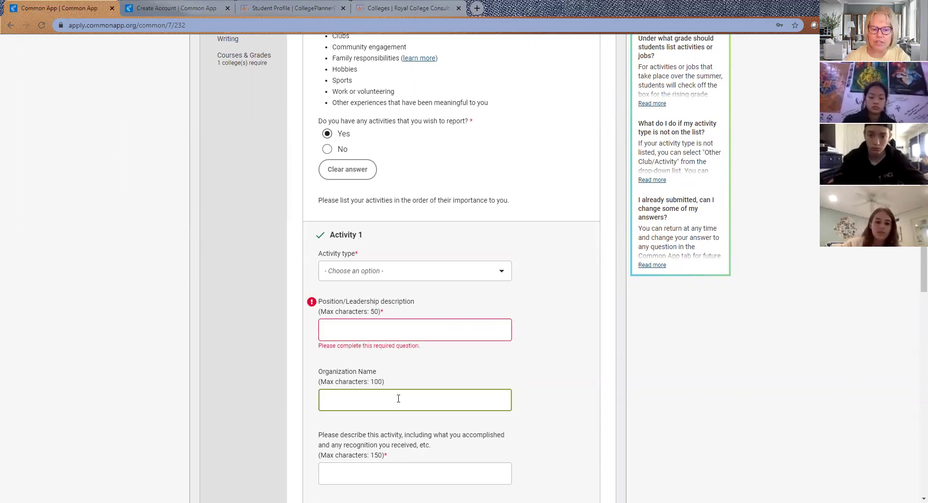
{"action": "scroll", "coordinate": [398, 399], "scroll_direction": "down", "scroll_amount": 6}
{"action": "left_click", "coordinate": [379, 182]}
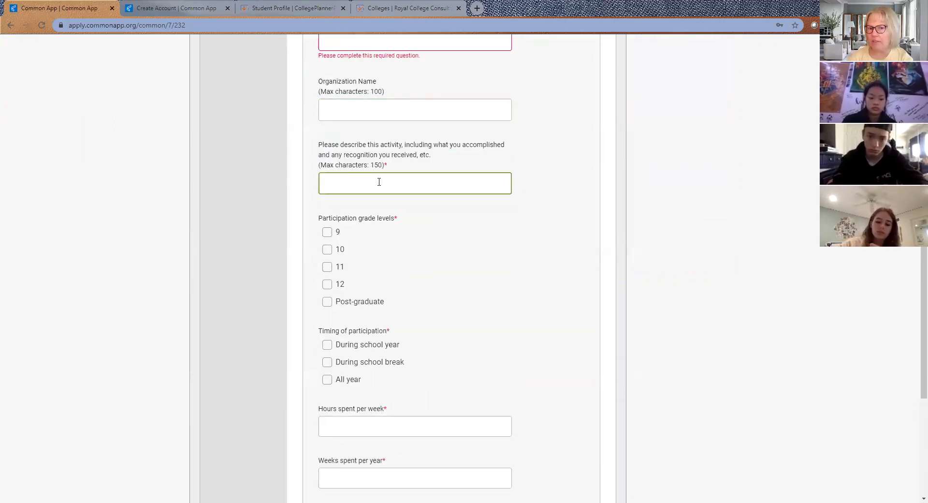
{"action": "scroll", "coordinate": [421, 197], "scroll_direction": "up", "scroll_amount": 5}
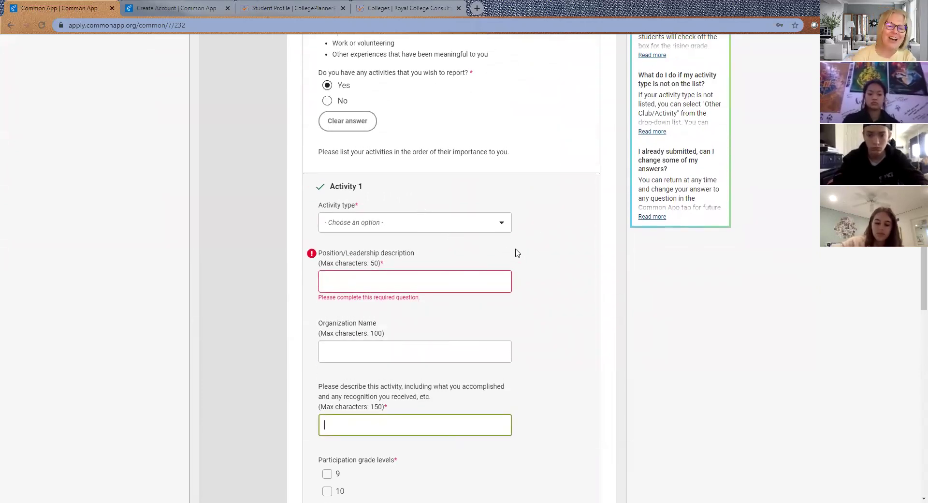
{"action": "left_click", "coordinate": [503, 226]}
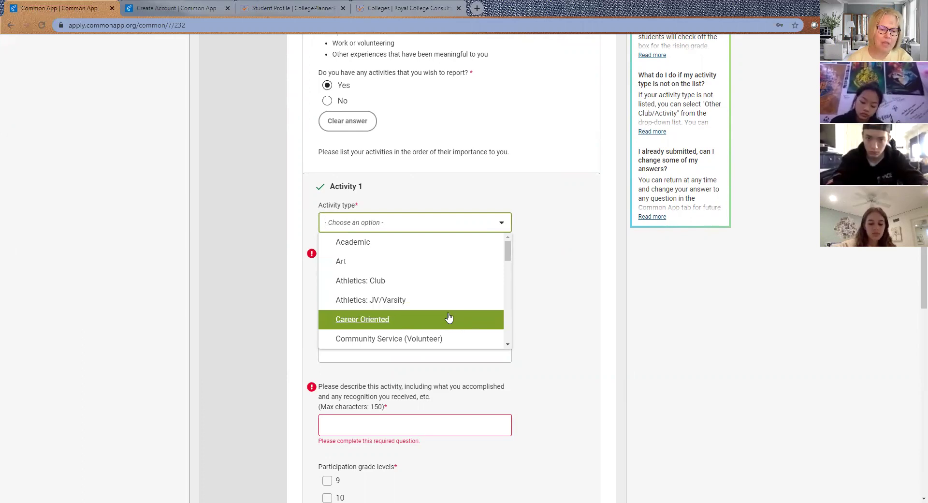
Set Activity 1's type to Athletics: JV/Varsity.
{"action": "scroll", "coordinate": [450, 317], "scroll_direction": "down", "scroll_amount": 3}
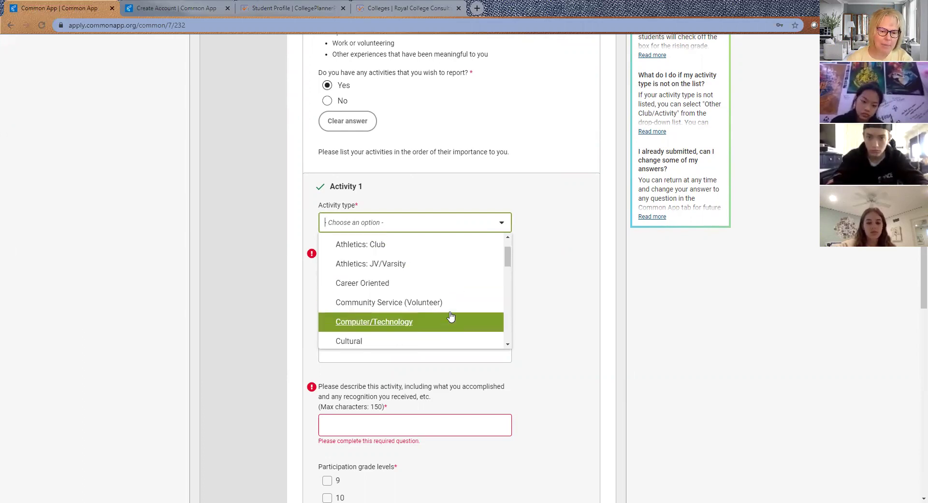
{"action": "scroll", "coordinate": [449, 317], "scroll_direction": "up", "scroll_amount": 3}
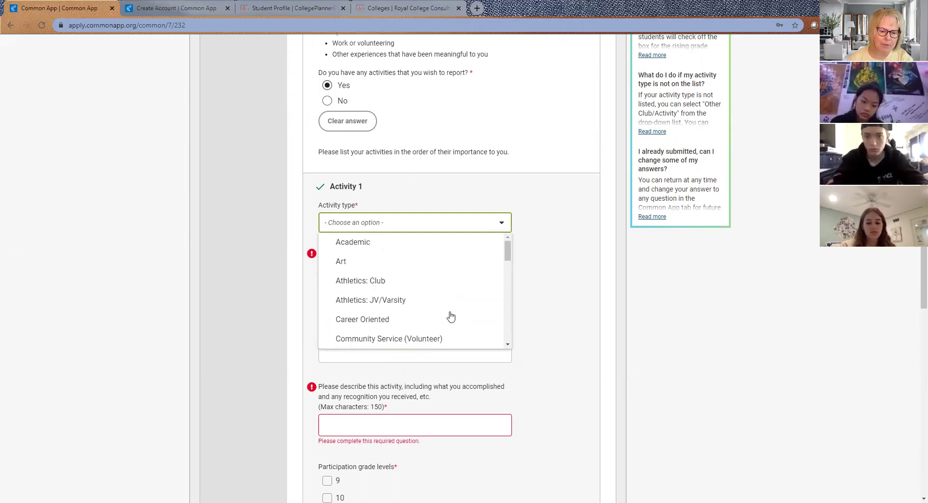
{"action": "left_click", "coordinate": [363, 303]}
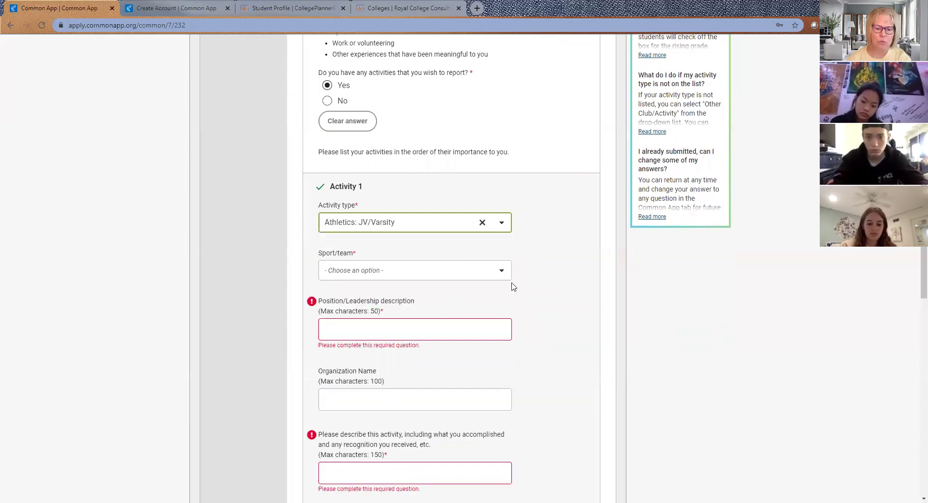
Pick Golf from the sport/team list.
{"action": "left_click", "coordinate": [502, 272]}
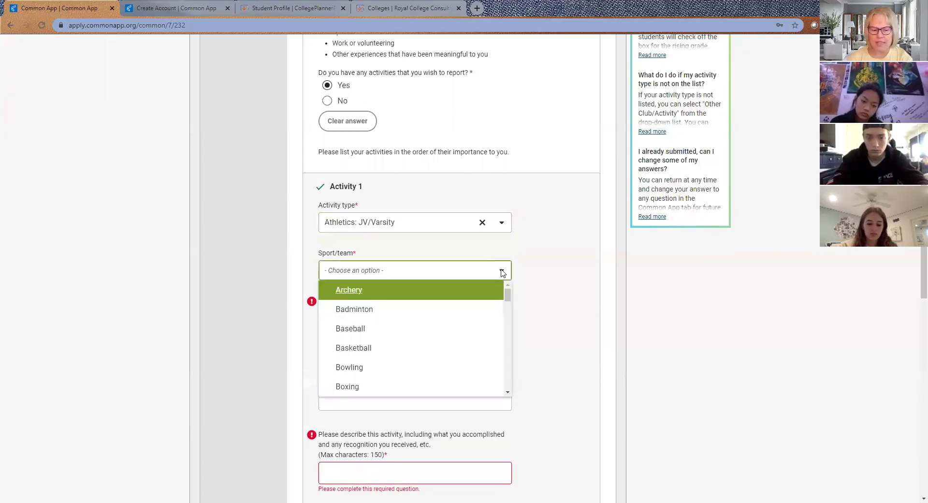
{"action": "scroll", "coordinate": [396, 340], "scroll_direction": "down", "scroll_amount": 1}
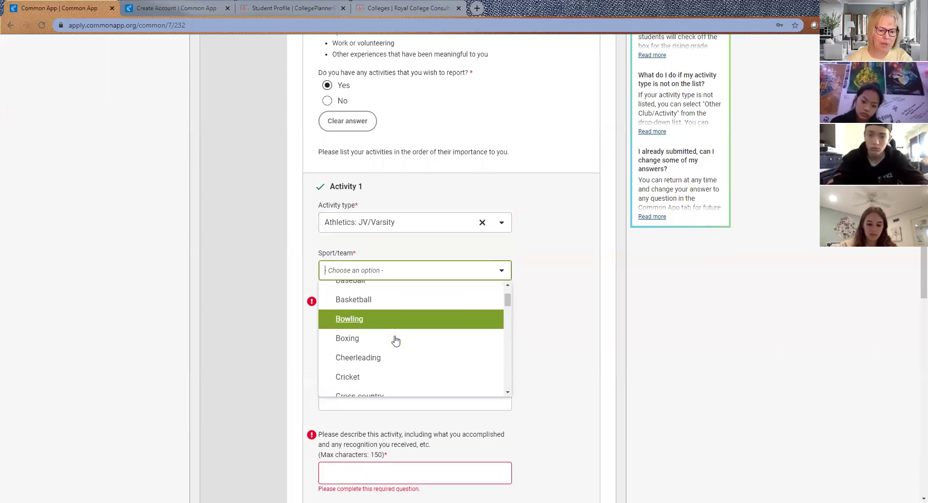
{"action": "scroll", "coordinate": [395, 339], "scroll_direction": "down", "scroll_amount": 2}
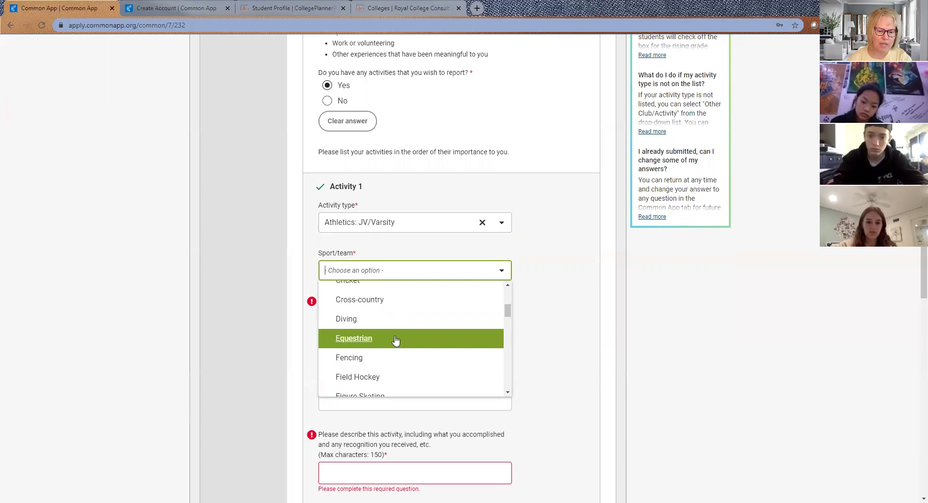
{"action": "scroll", "coordinate": [371, 335], "scroll_direction": "down", "scroll_amount": 1}
{"action": "scroll", "coordinate": [371, 335], "scroll_direction": "down", "scroll_amount": 1}
{"action": "scroll", "coordinate": [457, 328], "scroll_direction": "down", "scroll_amount": 3}
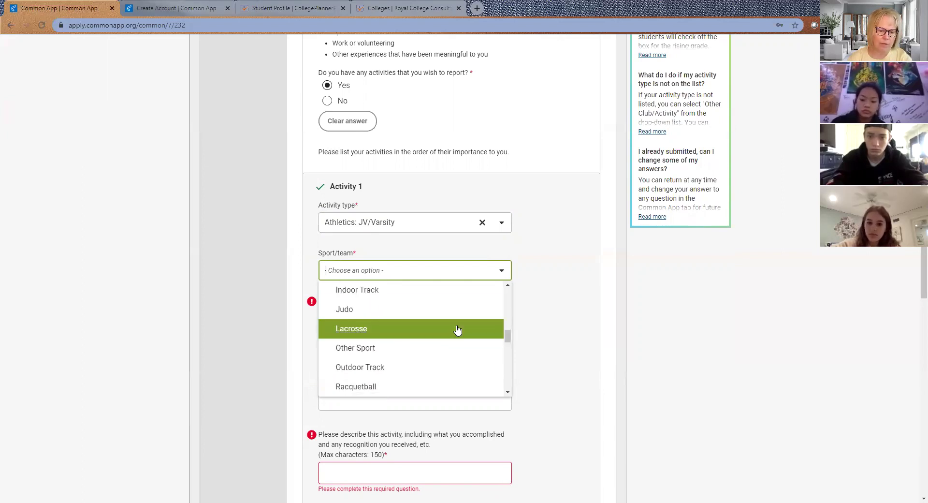
{"action": "scroll", "coordinate": [457, 328], "scroll_direction": "up", "scroll_amount": 2}
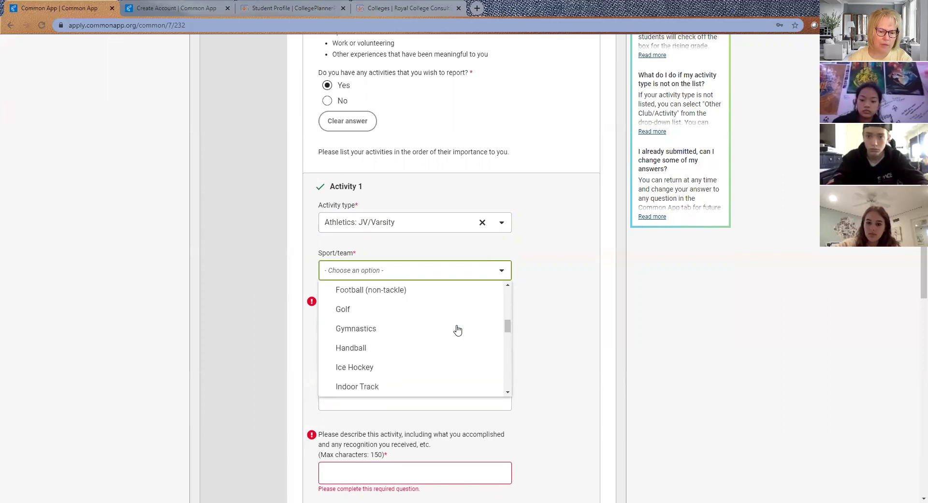
{"action": "left_click", "coordinate": [356, 314]}
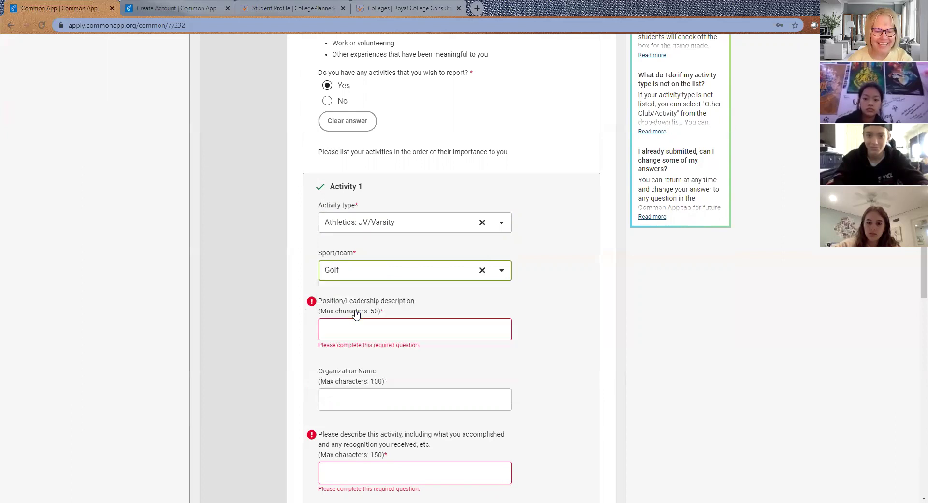
{"action": "left_click", "coordinate": [368, 333]}
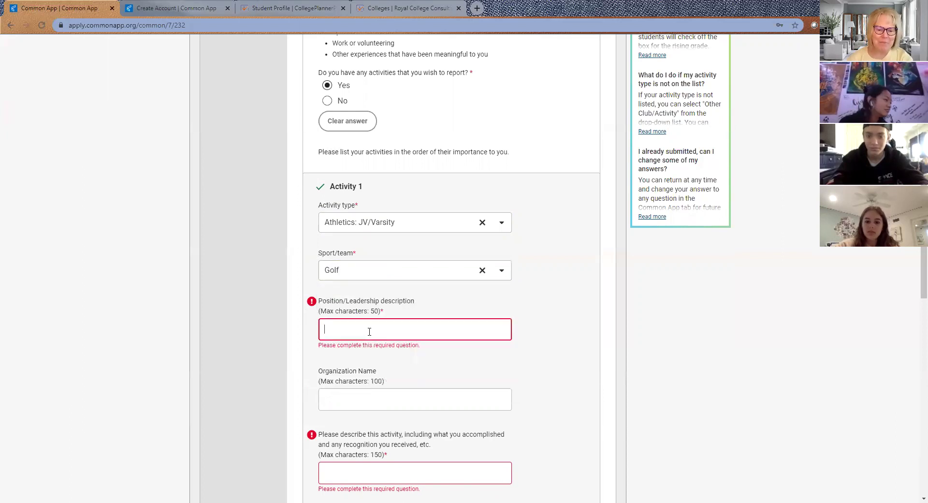
Change the sport/team from Golf to Basketball.
{"action": "left_click", "coordinate": [501, 269]}
{"action": "scroll", "coordinate": [392, 317], "scroll_direction": "up", "scroll_amount": 3}
{"action": "scroll", "coordinate": [392, 316], "scroll_direction": "up", "scroll_amount": 4}
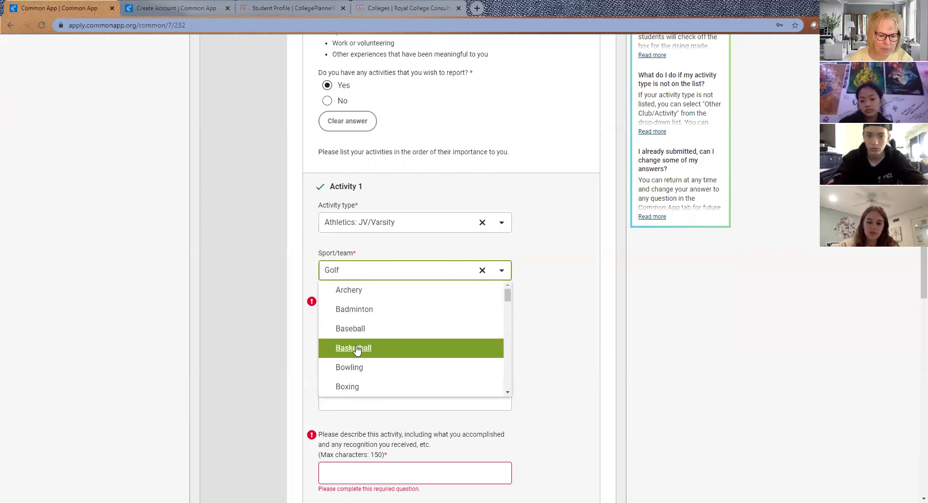
{"action": "double_click", "coordinate": [357, 346]}
{"action": "left_click", "coordinate": [368, 336]}
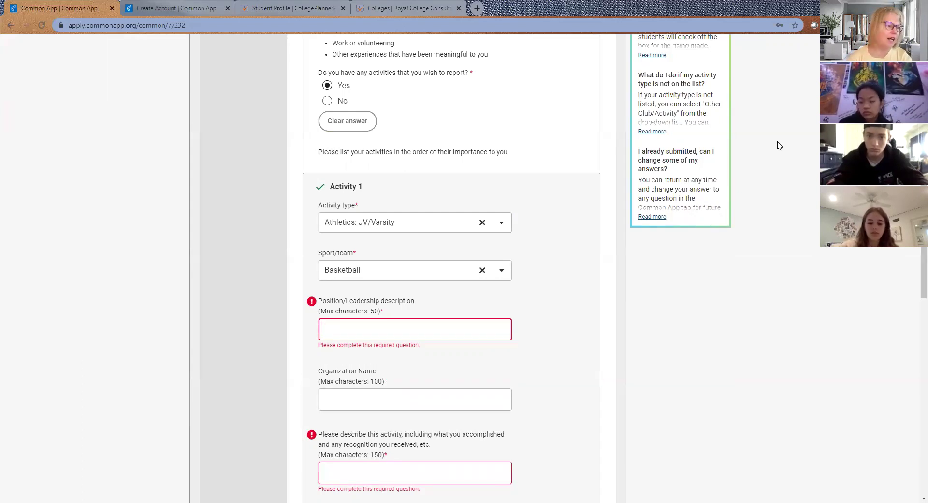
Enter the position as 'Co-Captain (11), Student Coach (9, 10)', fixing capitalisation and typos.
{"action": "type", "text": "Co-ca"}
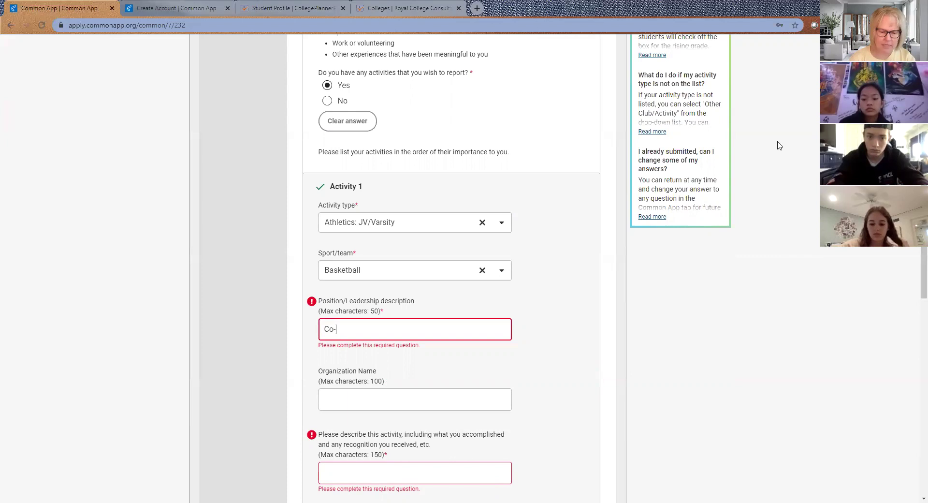
{"action": "key", "text": "BackSpace"}
{"action": "key", "text": "BackSpace"}
{"action": "type", "text": "Cap"}
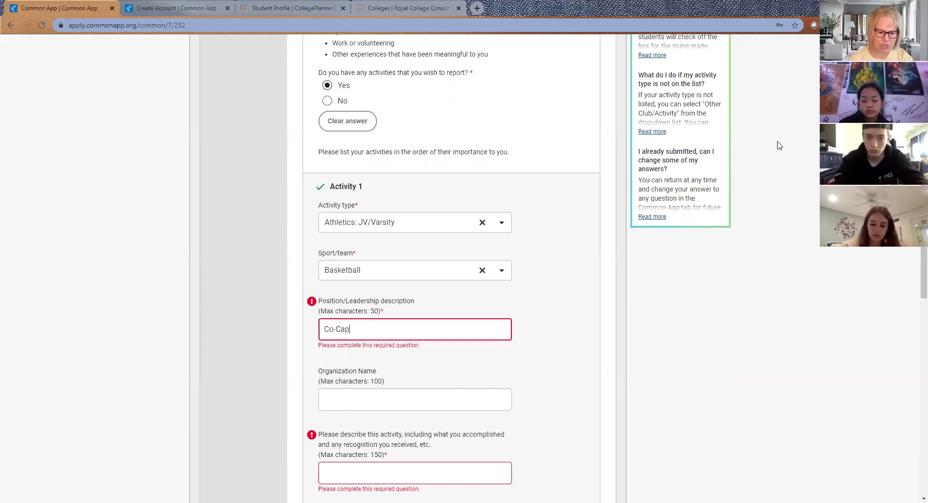
{"action": "type", "text": "tain (11)"}
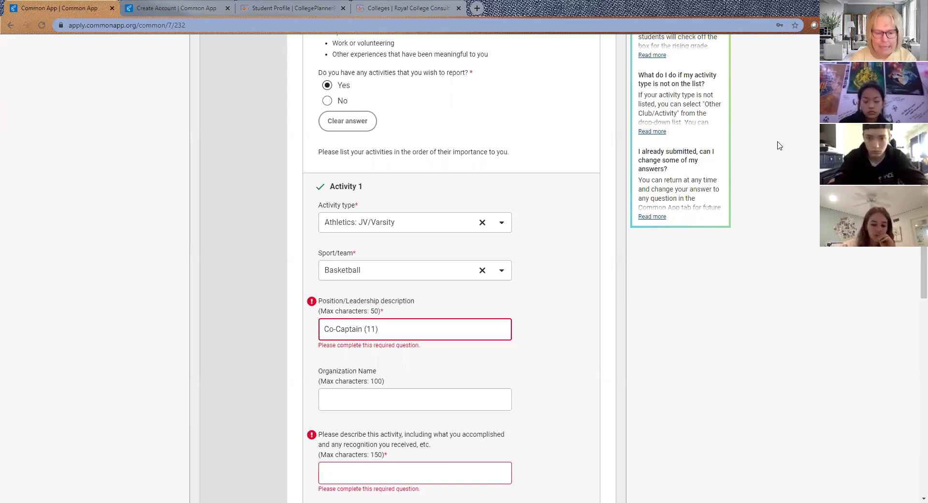
{"action": "type", "text": ","}
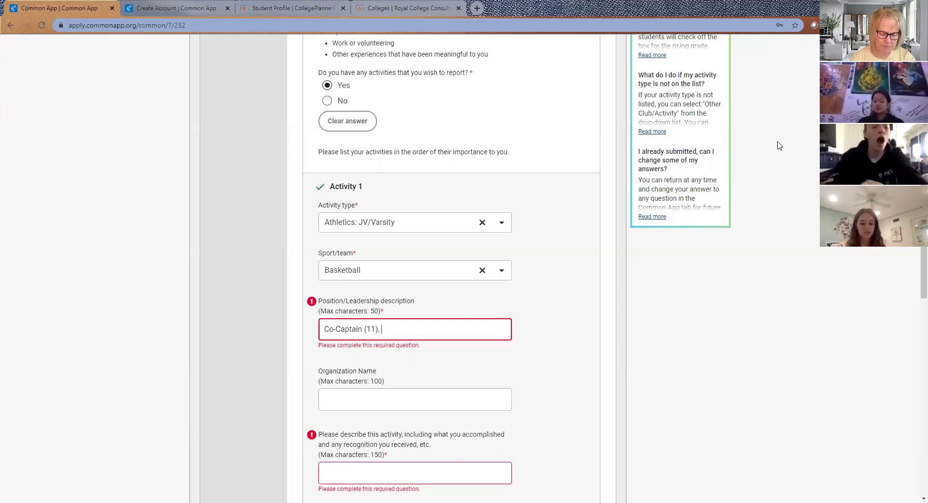
{"action": "type", "text": "Student"}
{"action": "key", "text": "BackSpace"}
{"action": "type", "text": "t "}
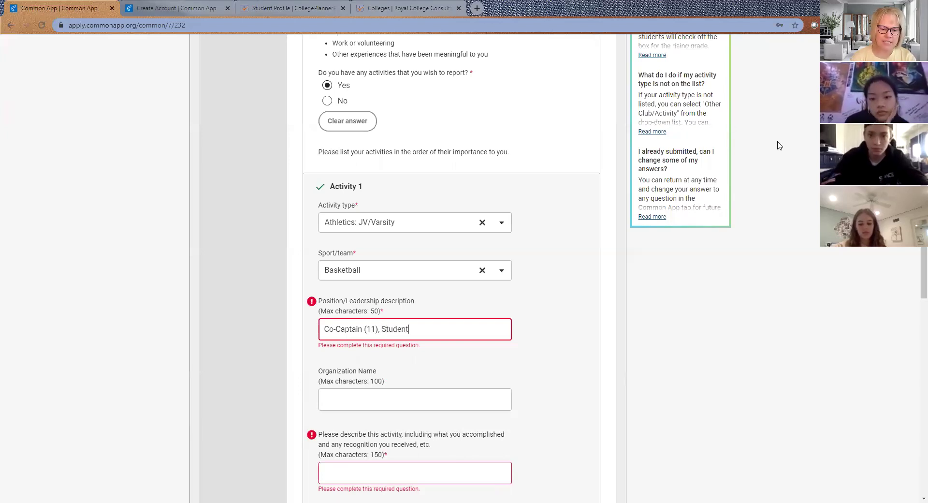
{"action": "type", "text": "Coach"}
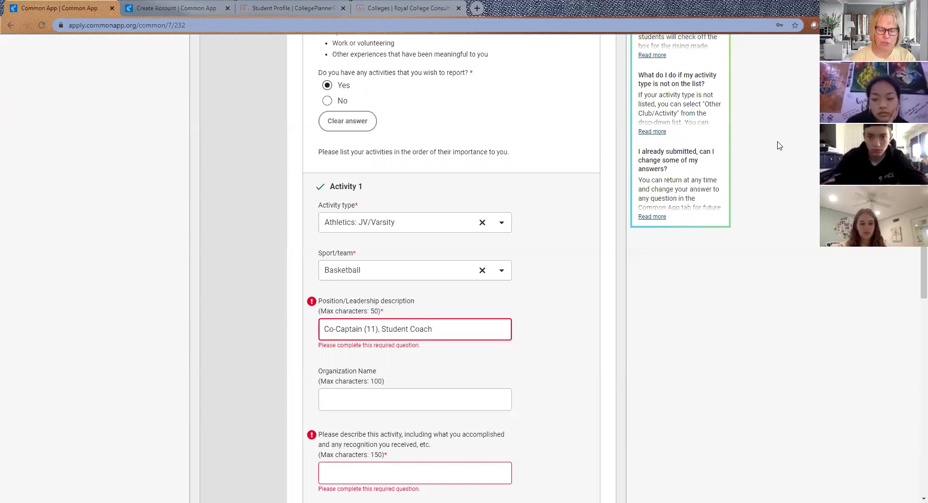
{"action": "type", "text": " ("}
{"action": "type", "text": "9"}
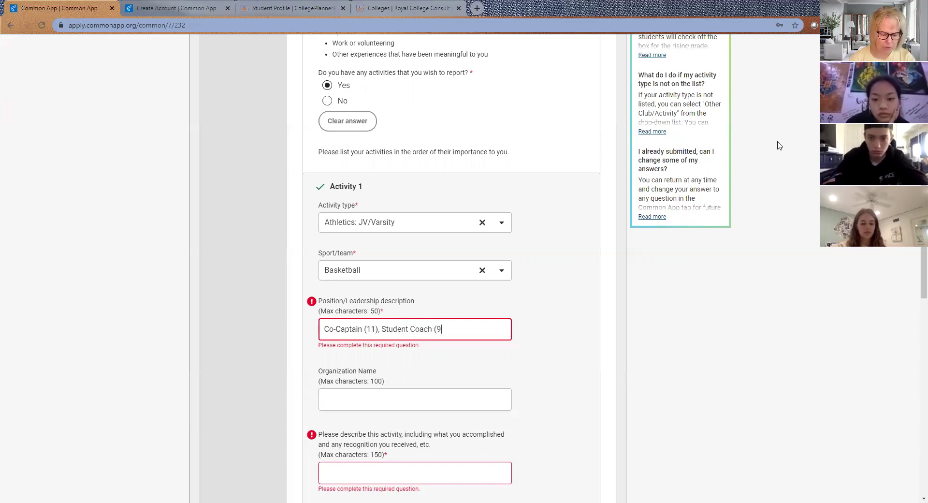
{"action": "type", "text": ", 10)"}
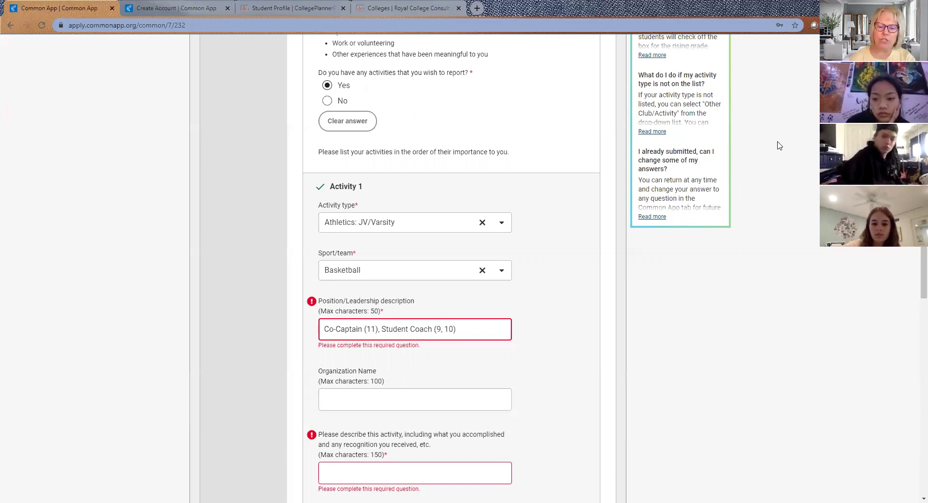
{"action": "left_click_drag", "start_coordinate": [382, 330], "coordinate": [434, 329]}
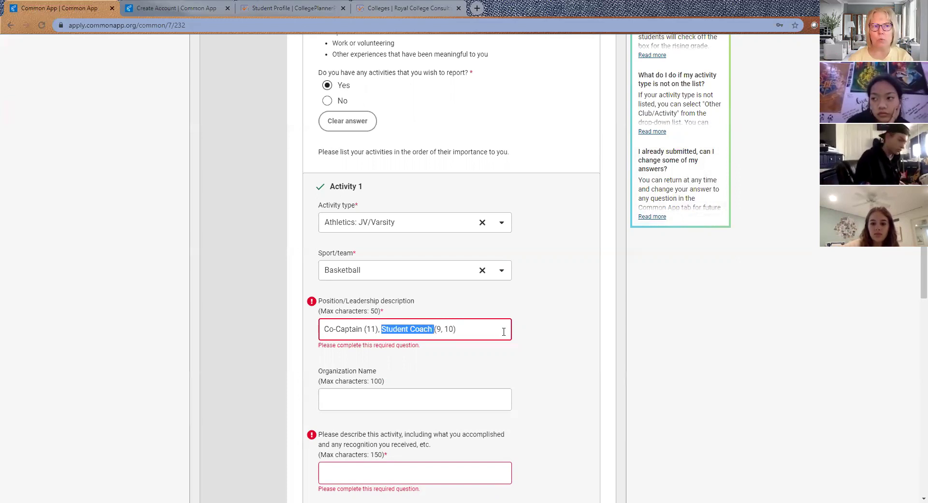
{"action": "left_click", "coordinate": [469, 335]}
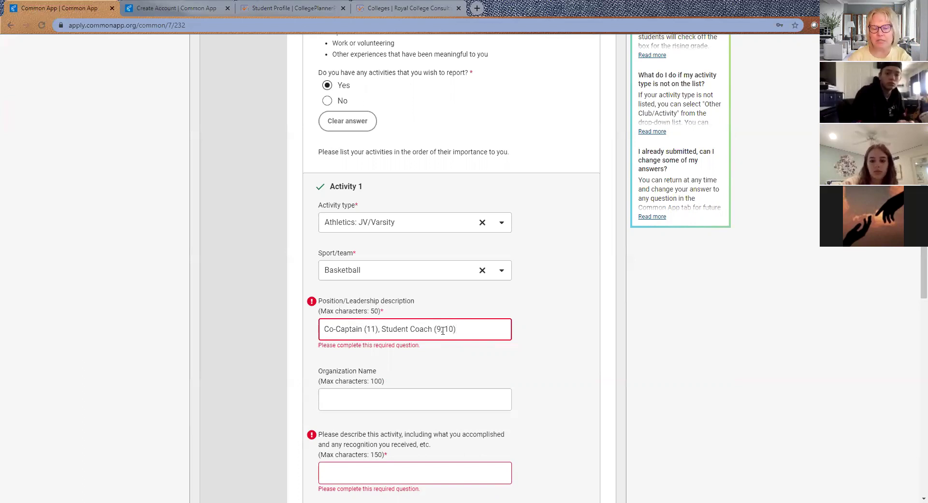
{"action": "scroll", "coordinate": [443, 331], "scroll_direction": "down", "scroll_amount": 2}
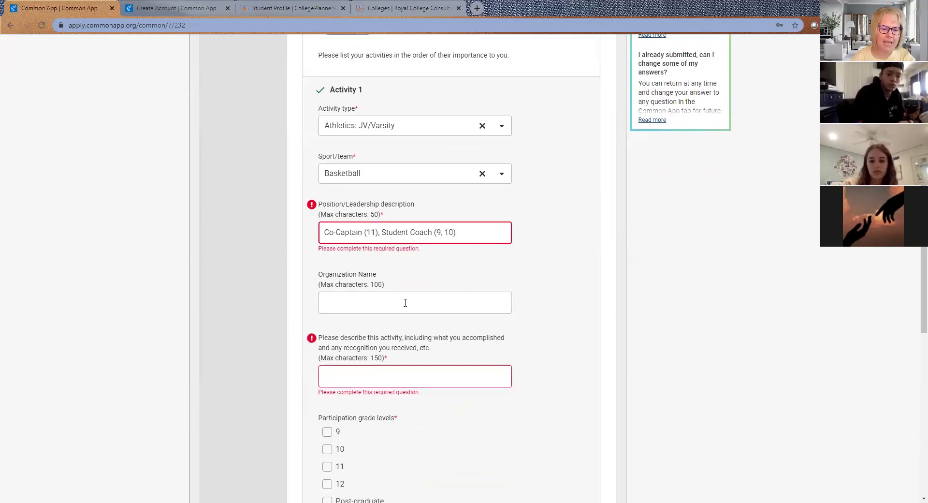
Enter 'Edison High School Basketball Team' as the organization name.
{"action": "left_click", "coordinate": [405, 303]}
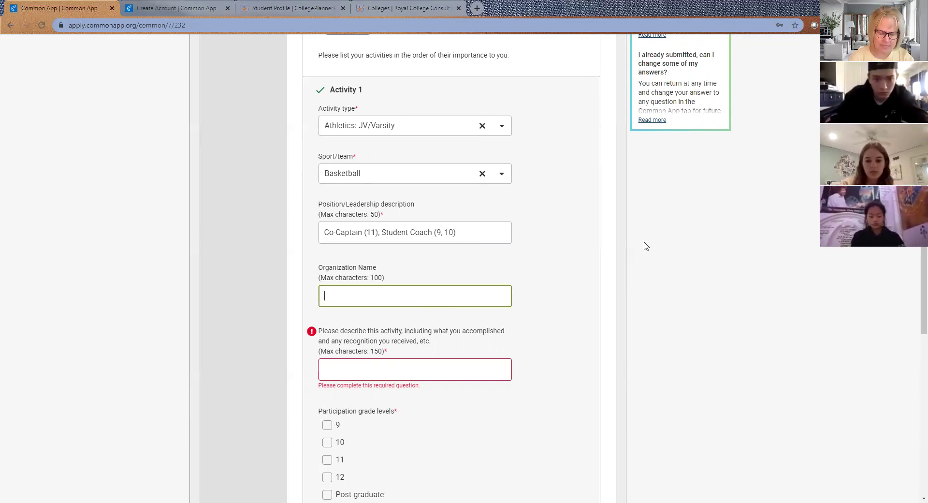
{"action": "type", "text": "dison HIgh"}
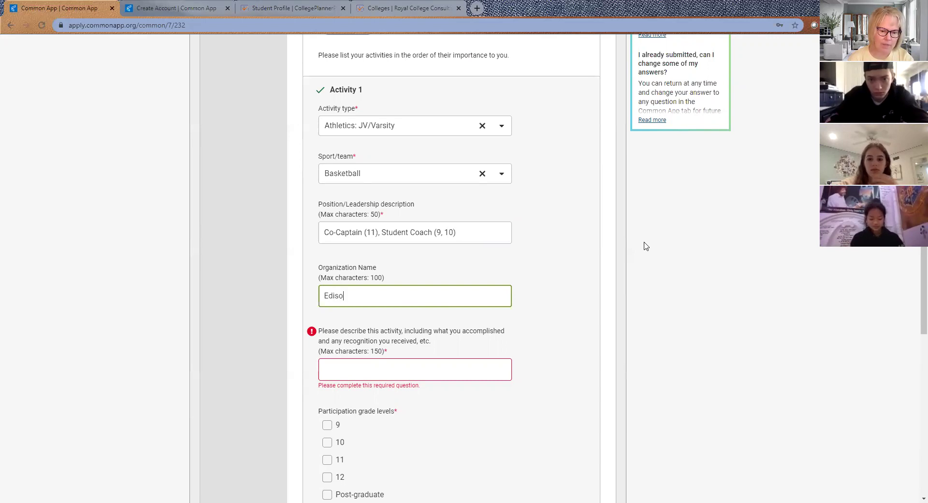
{"action": "key", "text": "BackSpace"}
{"action": "key", "text": "BackSpace"}
{"action": "type", "text": "igh School"}
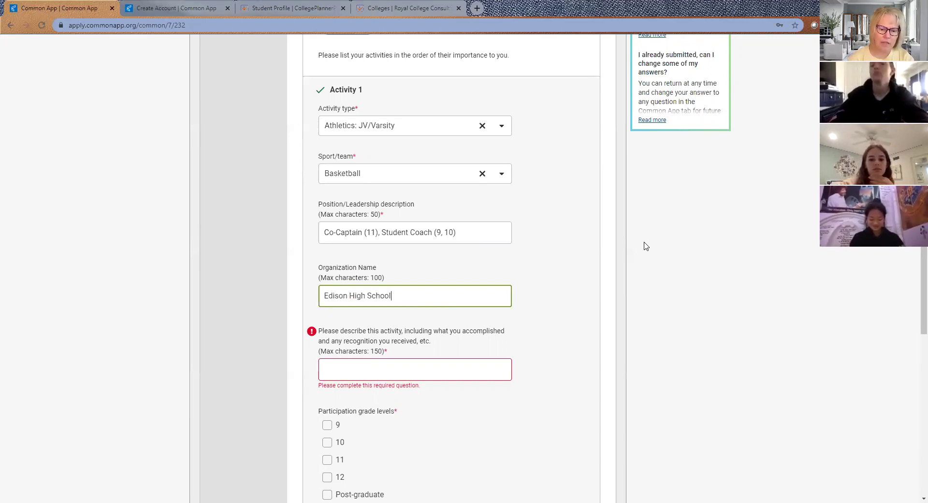
{"action": "type", "text": " Basketball"}
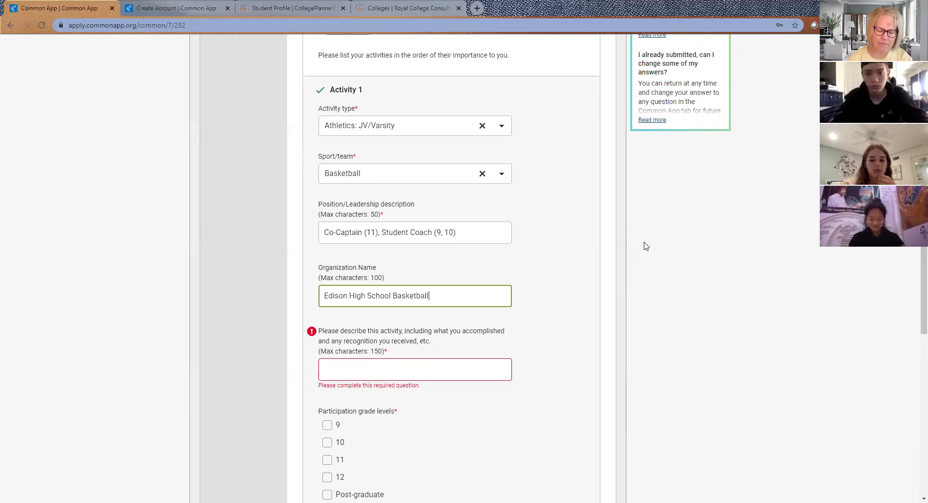
{"action": "type", "text": " Team"}
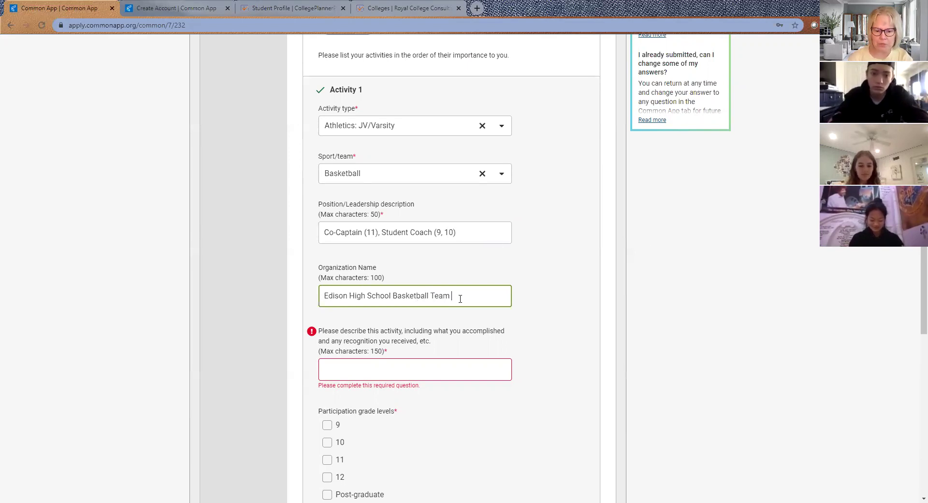
{"action": "scroll", "coordinate": [344, 299], "scroll_direction": "up", "scroll_amount": 1}
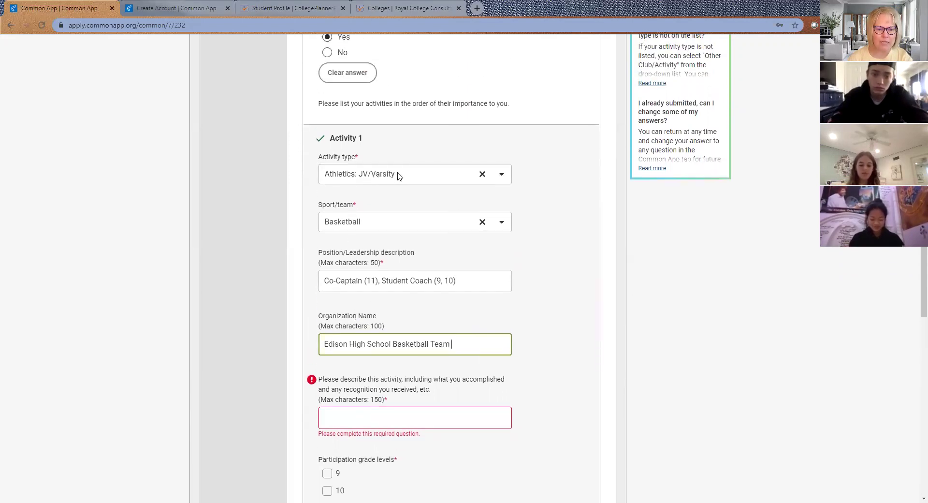
{"action": "scroll", "coordinate": [445, 265], "scroll_direction": "down", "scroll_amount": 1}
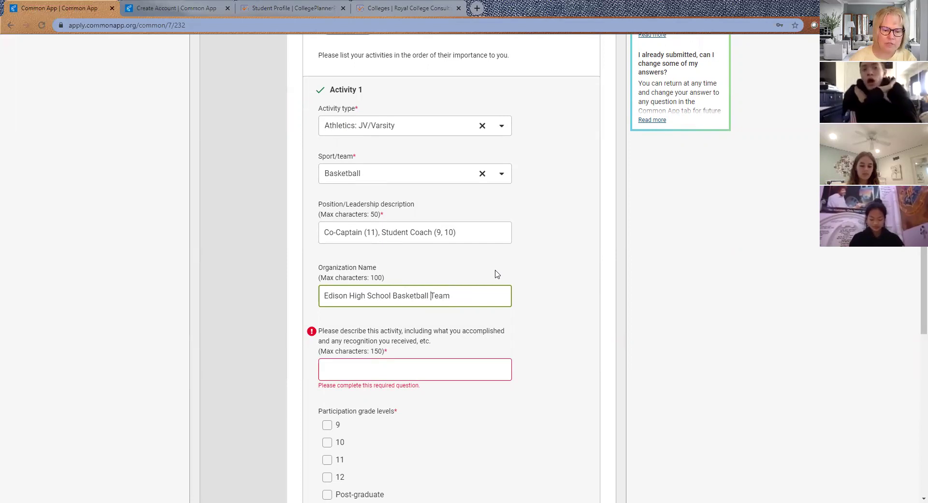
Insert 'Varsity' before Basketball in the organization name.
{"action": "left_click", "coordinate": [393, 296]}
{"action": "type", "text": "Varsity"}
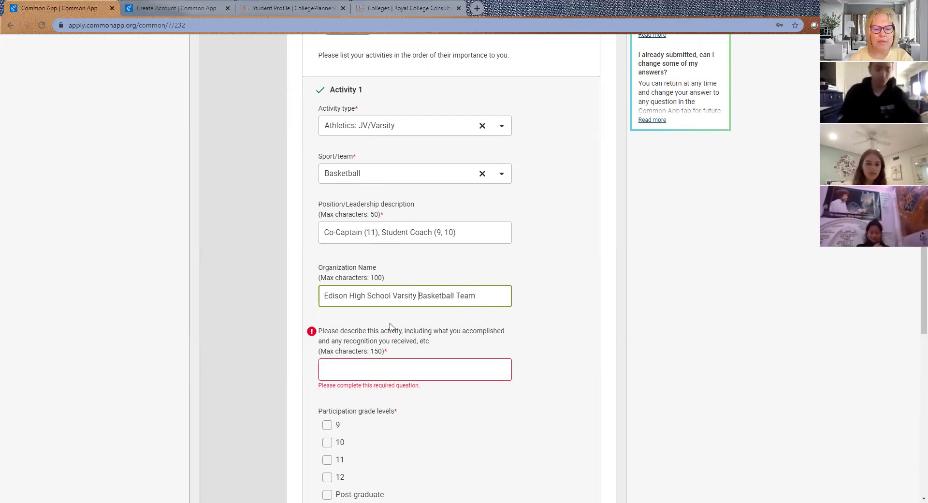
{"action": "left_click_drag", "start_coordinate": [392, 296], "coordinate": [417, 295]}
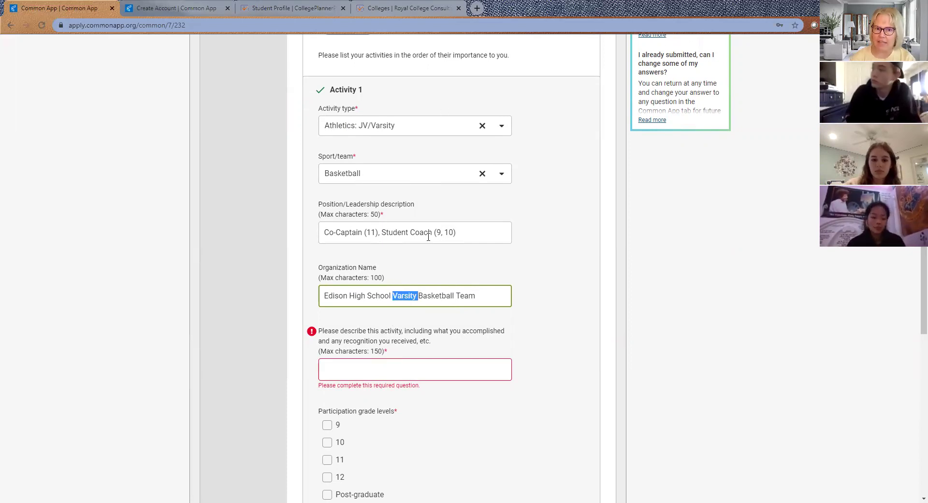
{"action": "left_click", "coordinate": [436, 296]}
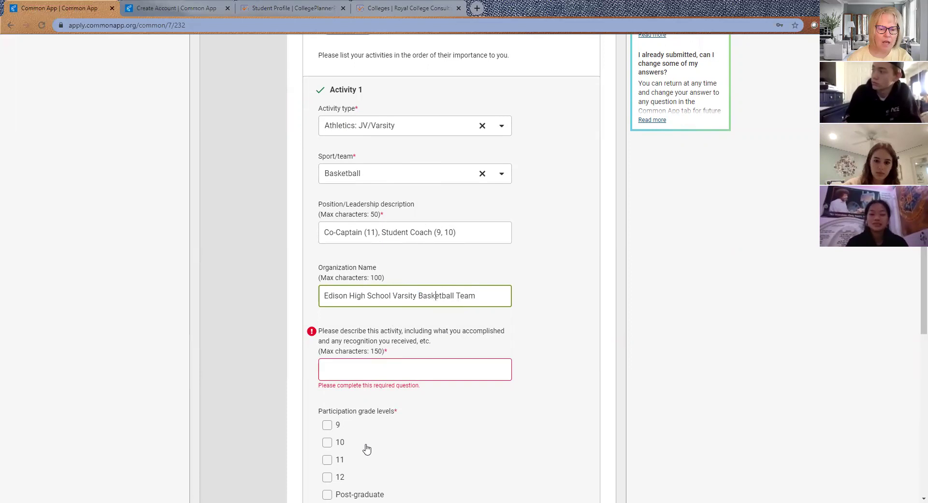
{"action": "left_click", "coordinate": [361, 371]}
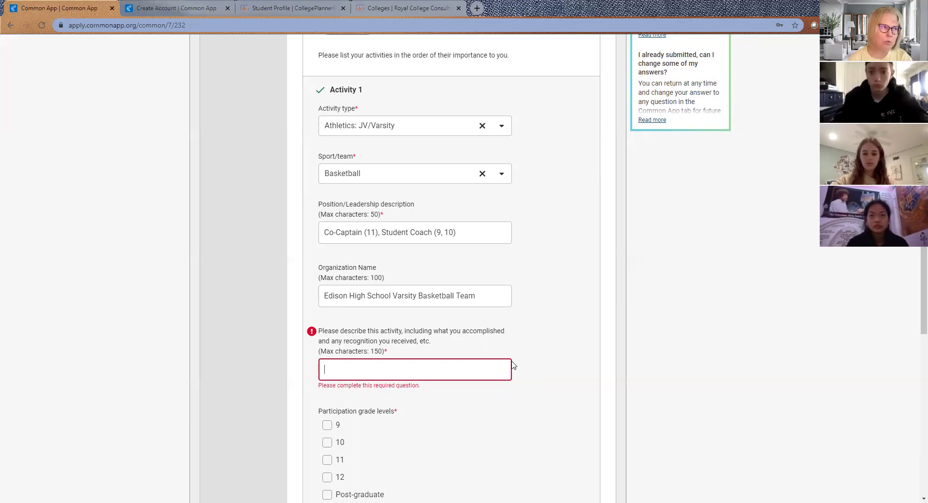
Type the description 'Forward (9, 10, 11, 12); CIF Championship (10), SoCal Reg Champions (9, 11)'.
{"action": "type", "text": "Forward ("}
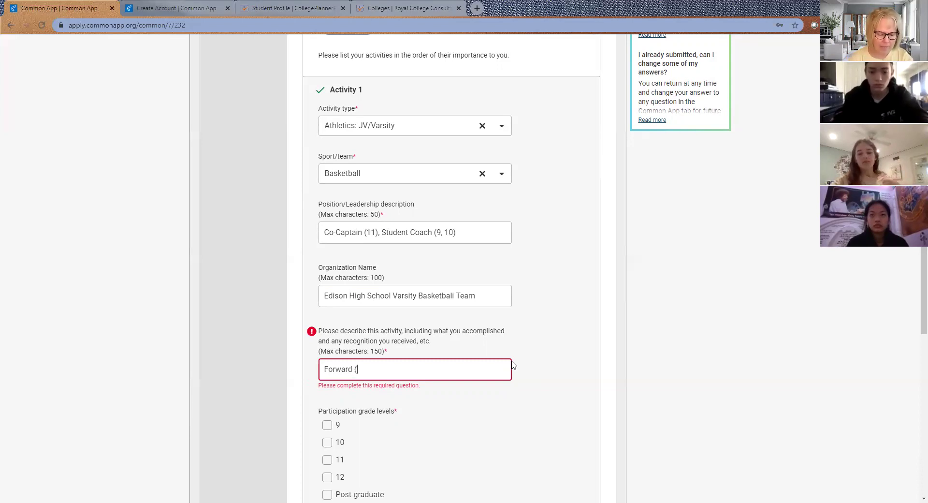
{"action": "type", "text": "9, 10,"}
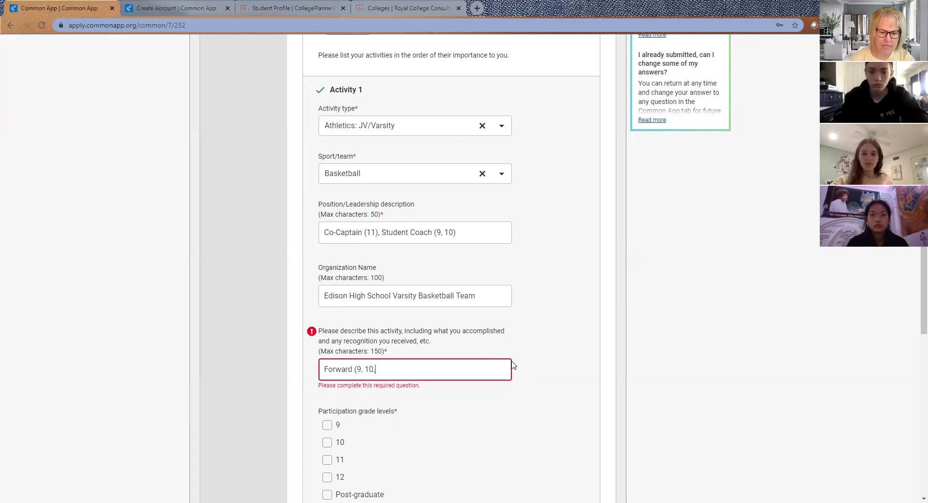
{"action": "type", "text": " 11, 12)"}
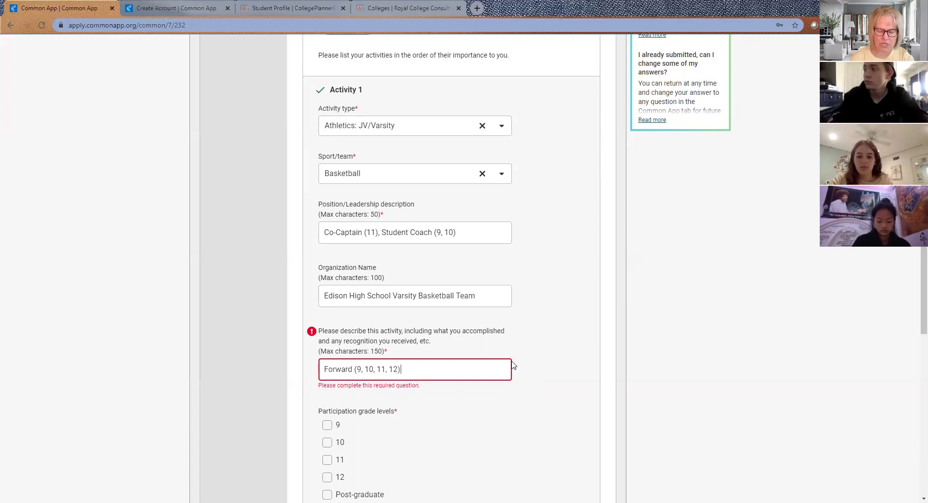
{"action": "type", "text": ";"}
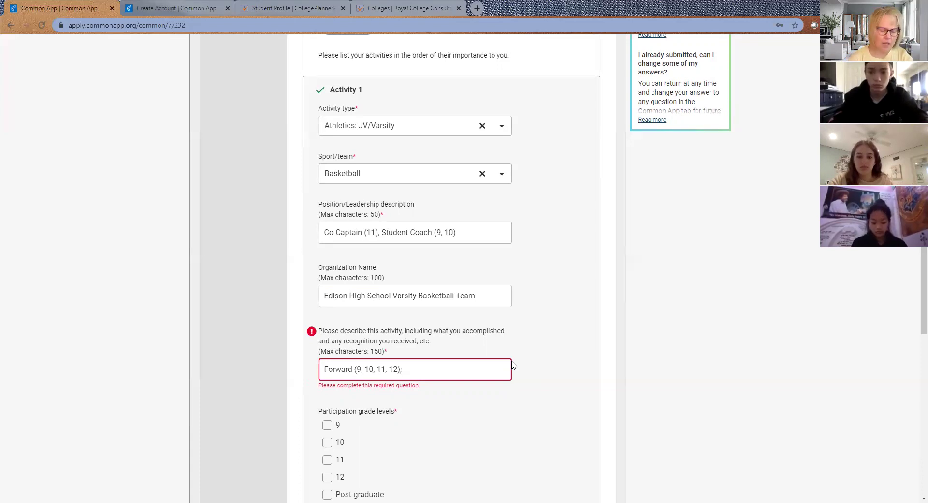
{"action": "type", "text": " CIF Championship"}
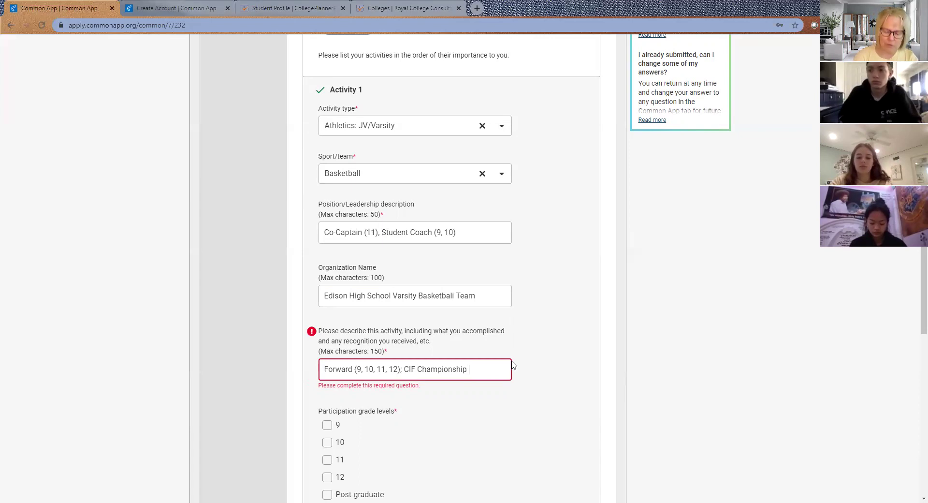
{"action": "type", "text": "("}
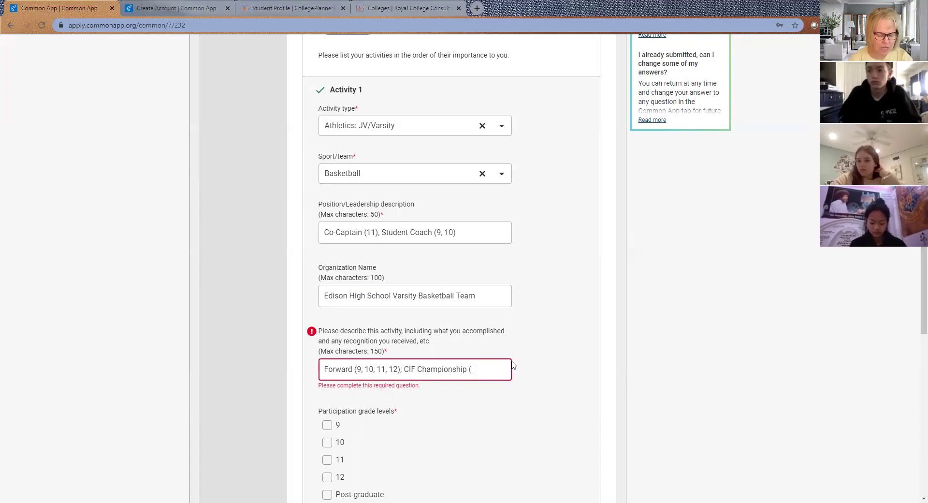
{"action": "type", "text": "10"}
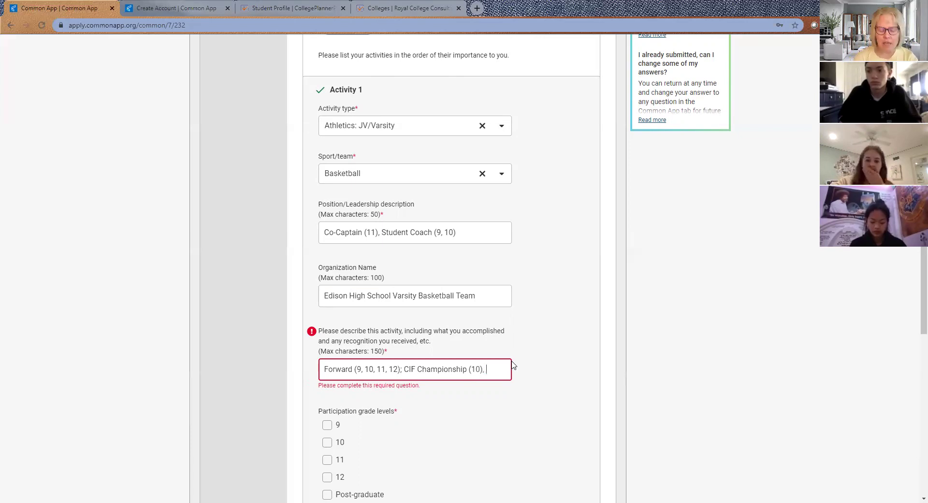
{"action": "type", "text": "), "}
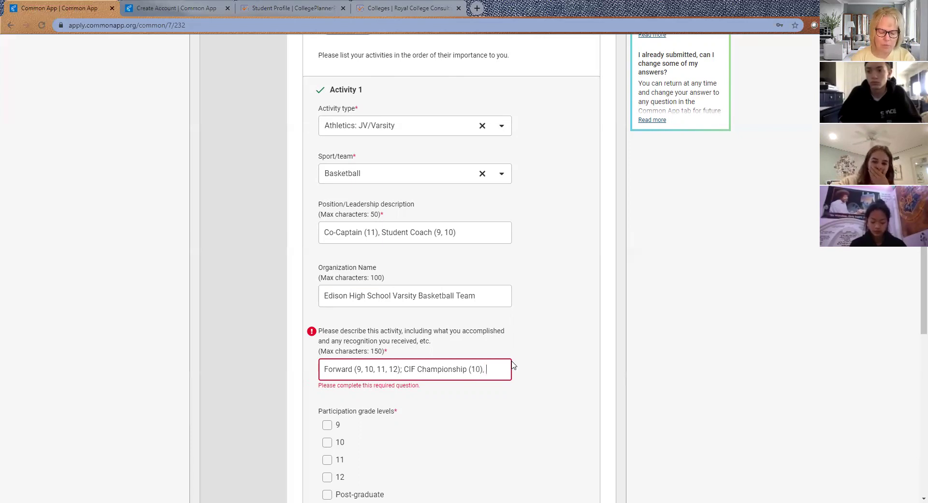
{"action": "type", "text": "S"}
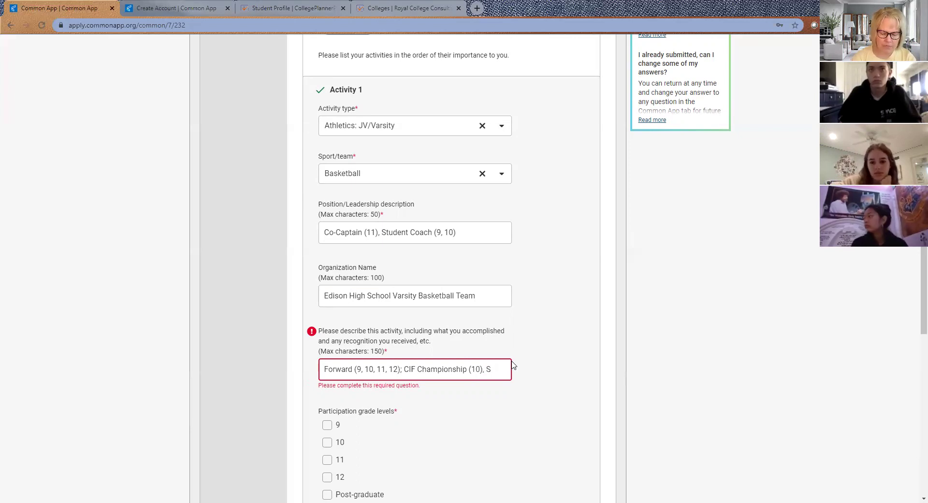
{"action": "type", "text": "oCA"}
{"action": "key", "text": "BackSpace"}
{"action": "type", "text": "al Reg Cha"}
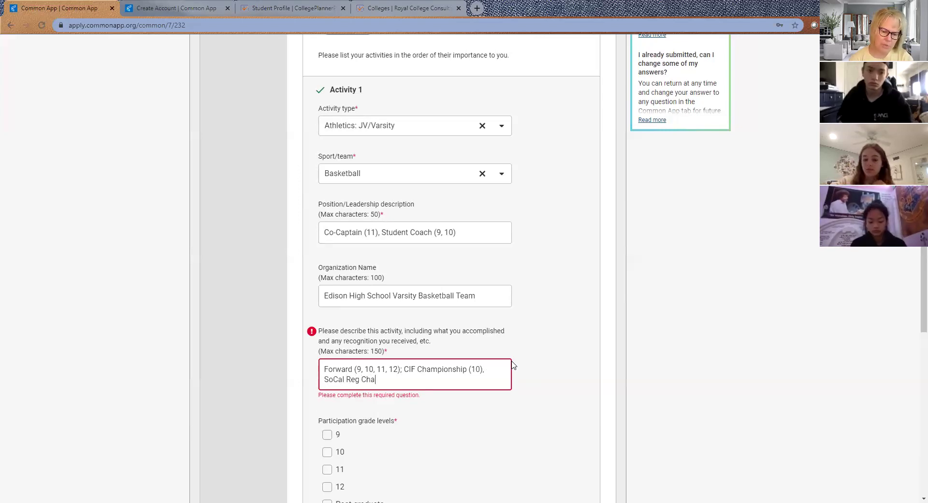
{"action": "type", "text": "m"}
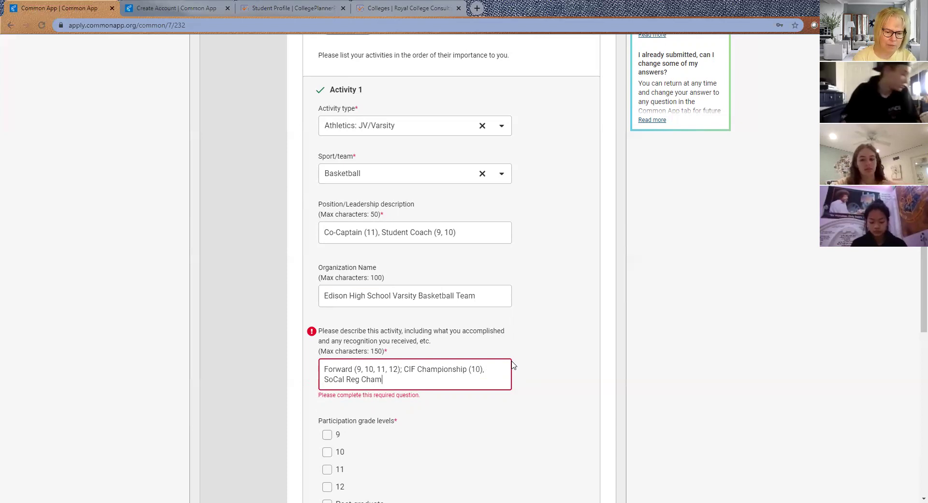
{"action": "type", "text": "piion"}
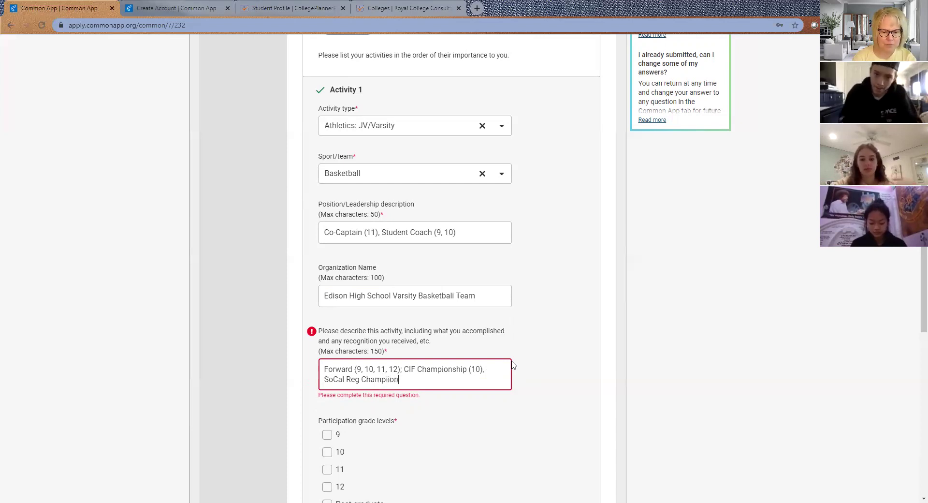
{"action": "key", "text": "BackSpace"}
{"action": "key", "text": "BackSpace"}
{"action": "key", "text": "BackSpace"}
{"action": "key", "text": "BackSpace"}
{"action": "type", "text": "io"}
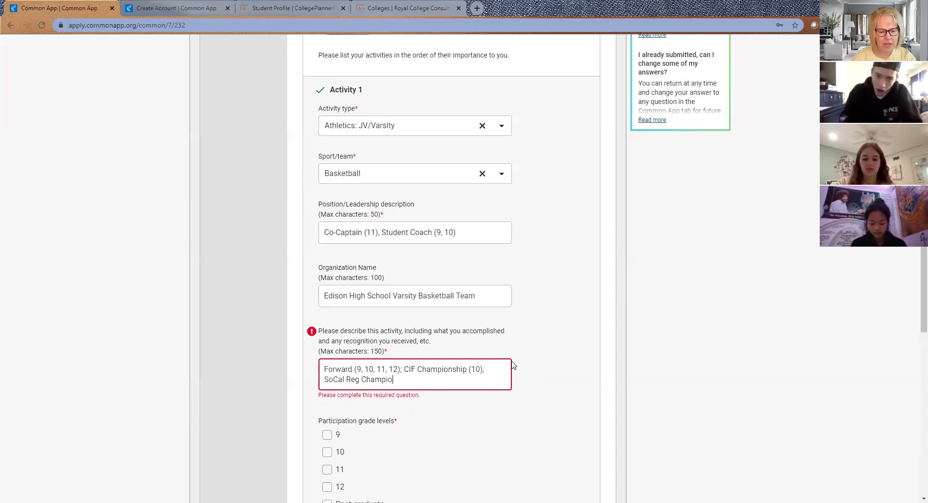
{"action": "type", "text": "ns ("}
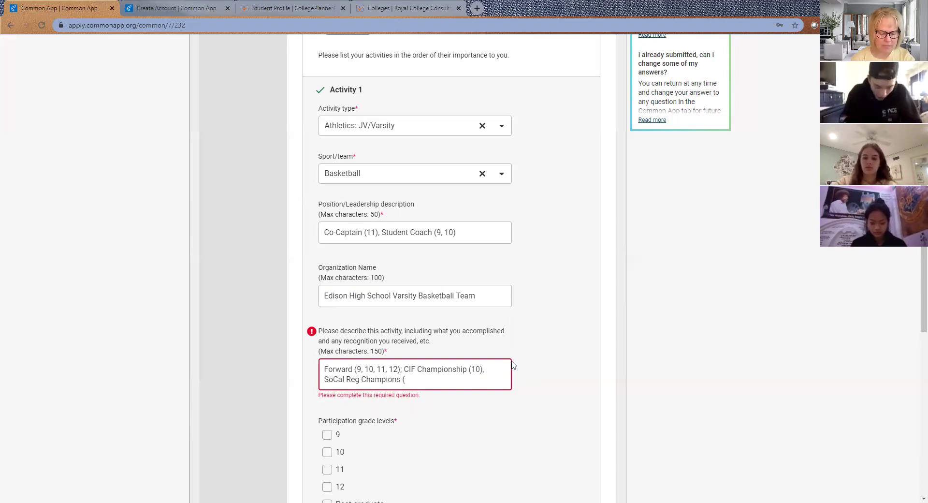
{"action": "type", "text": "9, 11)"}
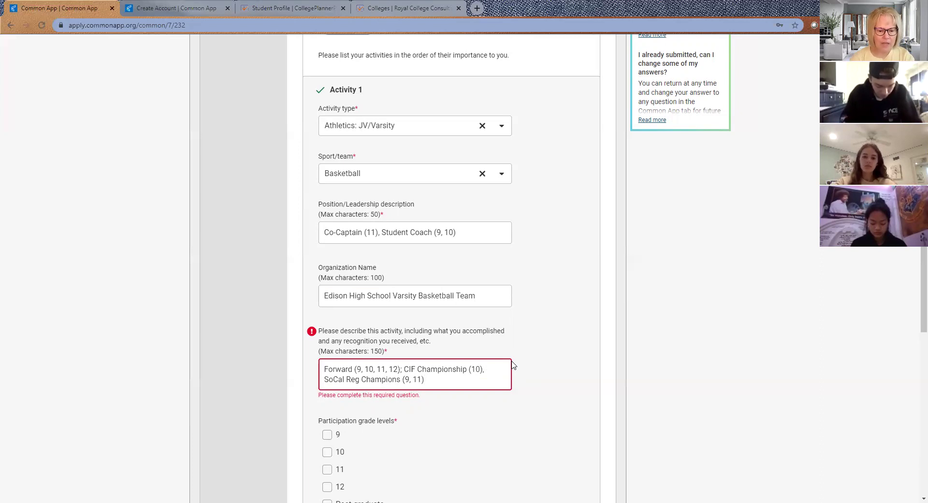
{"action": "type", "text": " xxx"}
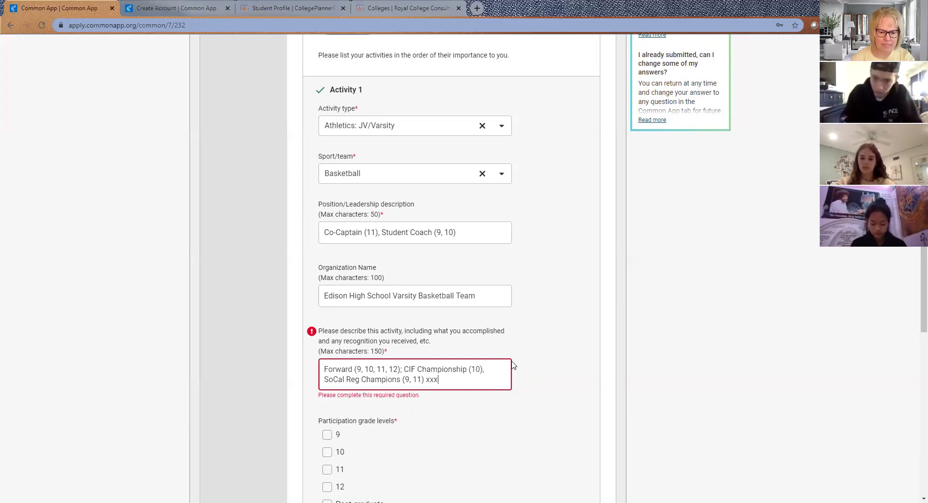
{"action": "type", "text": "xxxxxxxxxxxxxxxxxxxxxxxxxxxxxxxxxxxxxxxxxxxxx"}
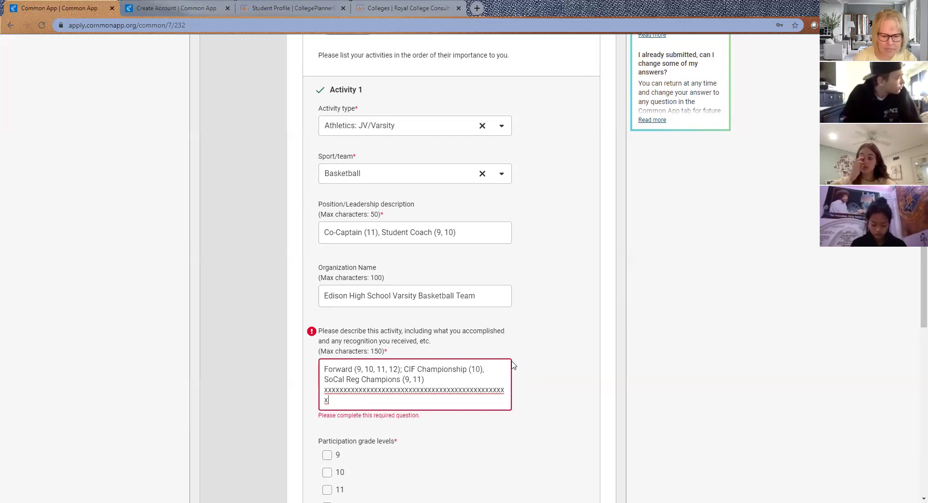
Remove the stray x's and correct the 'SoCal Reg Champions (9, 11)' wording.
{"action": "key", "text": "BackSpace"}
{"action": "key", "text": "BackSpace"}
{"action": "key", "text": "BackSpace"}
{"action": "key", "text": "BackSpace"}
{"action": "key", "text": "BackSpace"}
{"action": "key", "text": "BackSpace"}
{"action": "key", "text": "BackSpace"}
{"action": "key", "text": "BackSpace"}
{"action": "key", "text": "BackSpace"}
{"action": "key", "text": "BackSpace"}
{"action": "key", "text": "BackSpace"}
{"action": "key", "text": "BackSpace"}
{"action": "key", "text": "BackSpace"}
{"action": "key", "text": "BackSpace"}
{"action": "key", "text": "BackSpace"}
{"action": "key", "text": "BackSpace"}
{"action": "key", "text": "BackSpace"}
{"action": "key", "text": "BackSpace"}
{"action": "key", "text": "BackSpace"}
{"action": "key", "text": "BackSpace"}
{"action": "key", "text": "BackSpace"}
{"action": "key", "text": "BackSpace"}
{"action": "key", "text": "BackSpace"}
{"action": "key", "text": "BackSpace"}
{"action": "key", "text": "BackSpace"}
{"action": "key", "text": "BackSpace"}
{"action": "key", "text": "BackSpace"}
{"action": "key", "text": "BackSpace"}
{"action": "key", "text": "BackSpace"}
{"action": "key", "text": "BackSpace"}
{"action": "key", "text": "BackSpace"}
{"action": "key", "text": "BackSpace"}
{"action": "key", "text": "BackSpace"}
{"action": "key", "text": "BackSpace"}
{"action": "key", "text": "BackSpace"}
{"action": "key", "text": "BackSpace"}
{"action": "key", "text": "BackSpace"}
{"action": "key", "text": "BackSpace"}
{"action": "key", "text": "BackSpace"}
{"action": "type", "text": "Cha"}
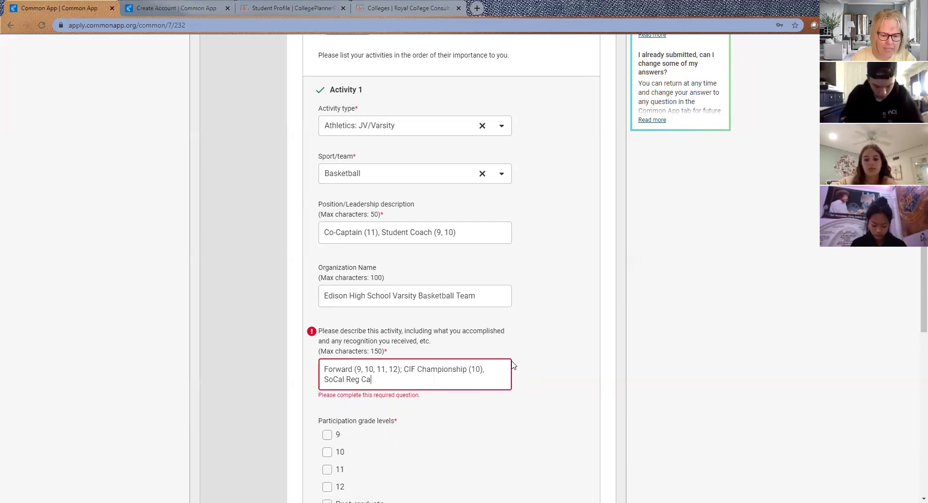
{"action": "key", "text": "BackSpace"}
{"action": "key", "text": "BackSpace"}
{"action": "type", "text": "hga"}
{"action": "key", "text": "BackSpace"}
{"action": "key", "text": "BackSpace"}
{"action": "type", "text": "amp"}
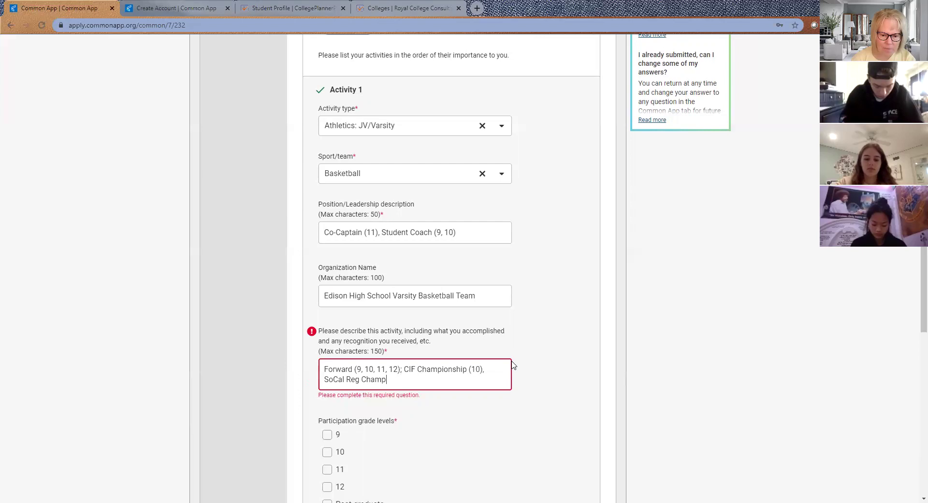
{"action": "left_click", "coordinate": [494, 370]}
{"action": "key", "text": "Delete"}
{"action": "type", "text": "S"}
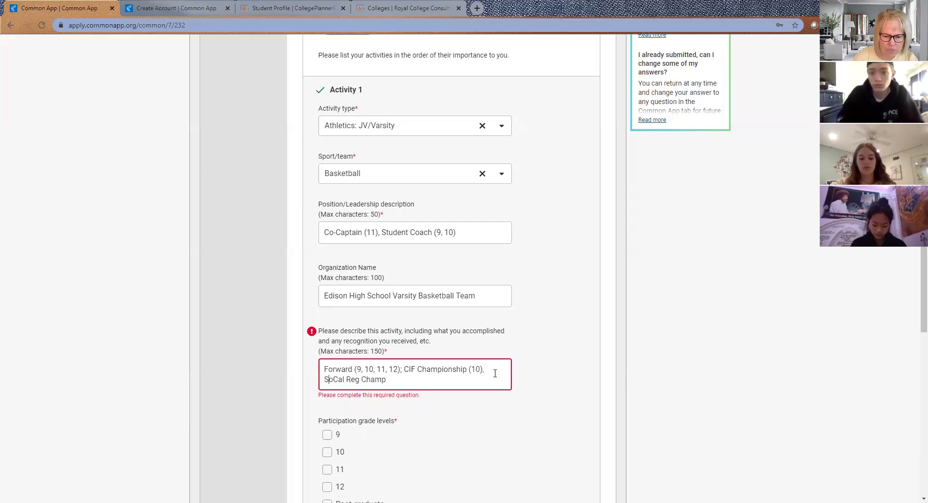
{"action": "left_click", "coordinate": [385, 382]}
{"action": "type", "text": "ions ("}
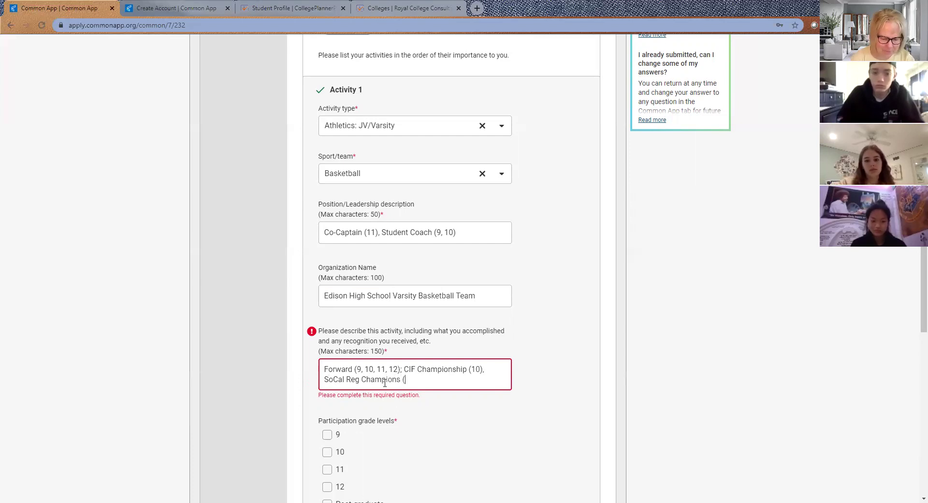
{"action": "type", "text": "9, 11)"}
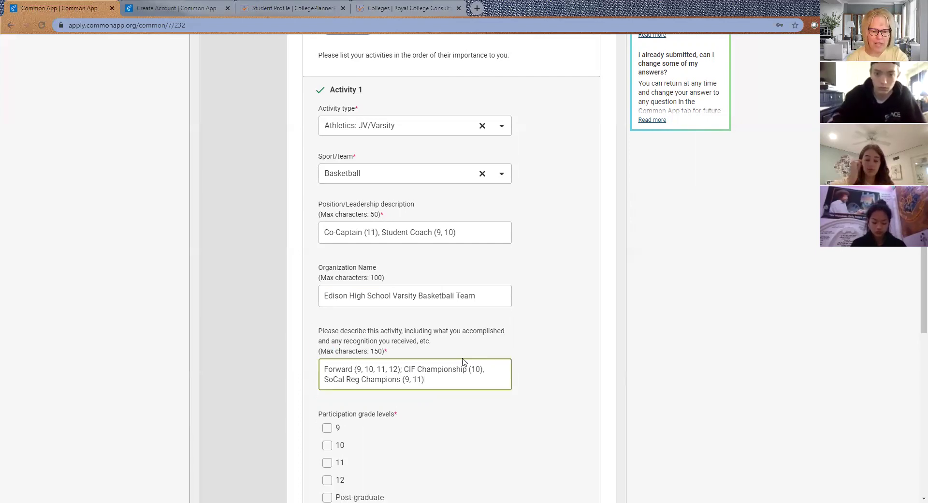
{"action": "left_click_drag", "start_coordinate": [423, 381], "coordinate": [323, 370]}
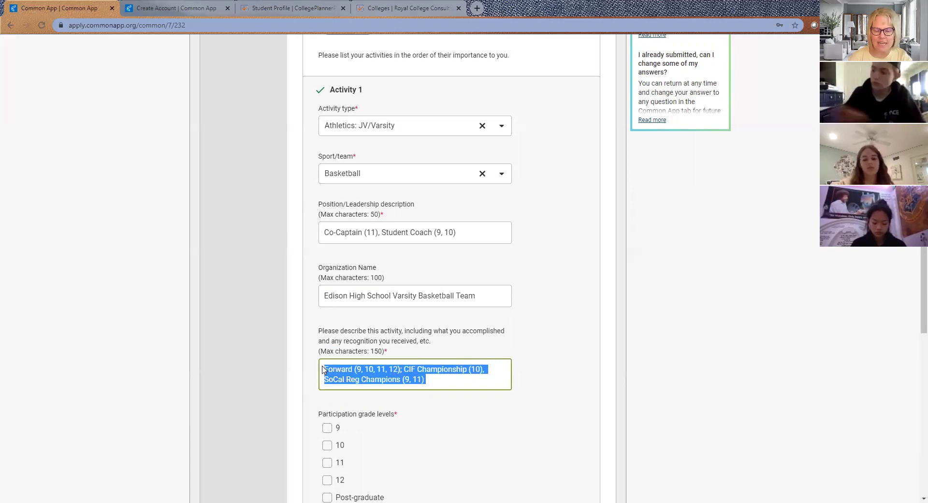
Append 'Western Reg Championship, Dallas, TX (11)' to the end of the description.
{"action": "left_click", "coordinate": [518, 378]}
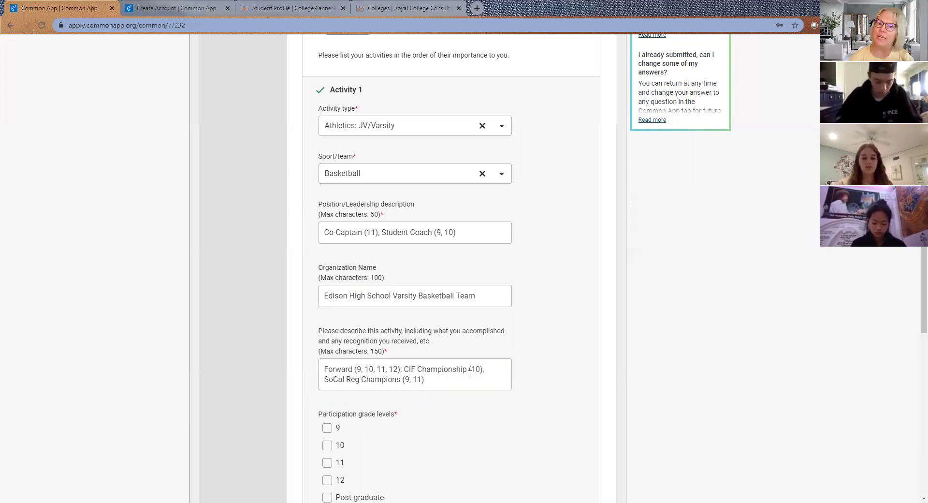
{"action": "left_click", "coordinate": [431, 378]}
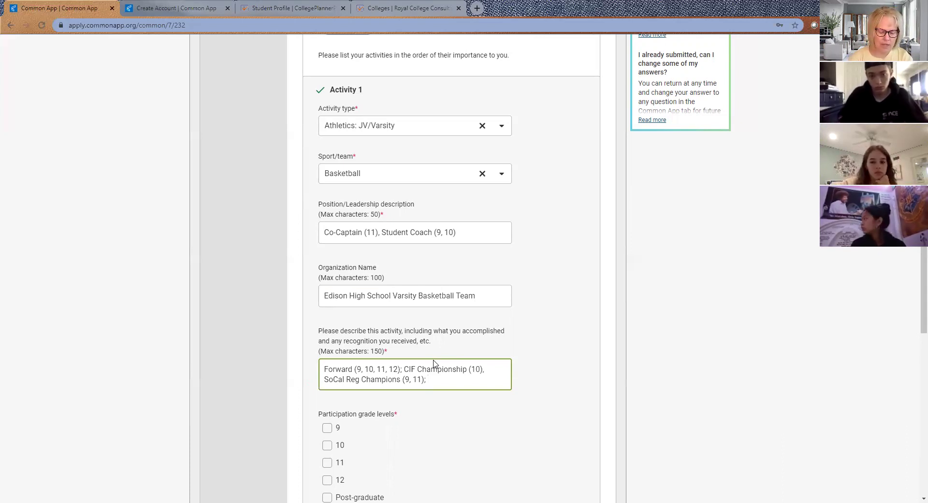
{"action": "type", "text": "estern Reg Cham"}
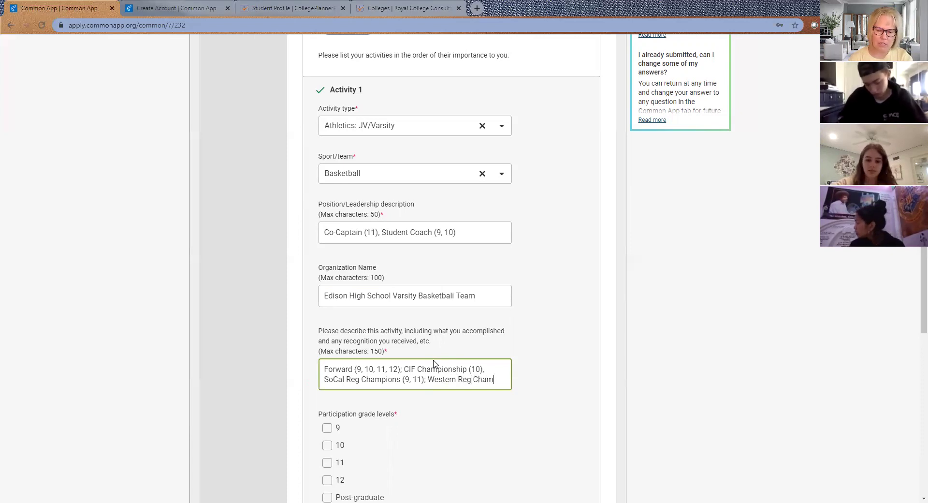
{"action": "type", "text": "pionship"}
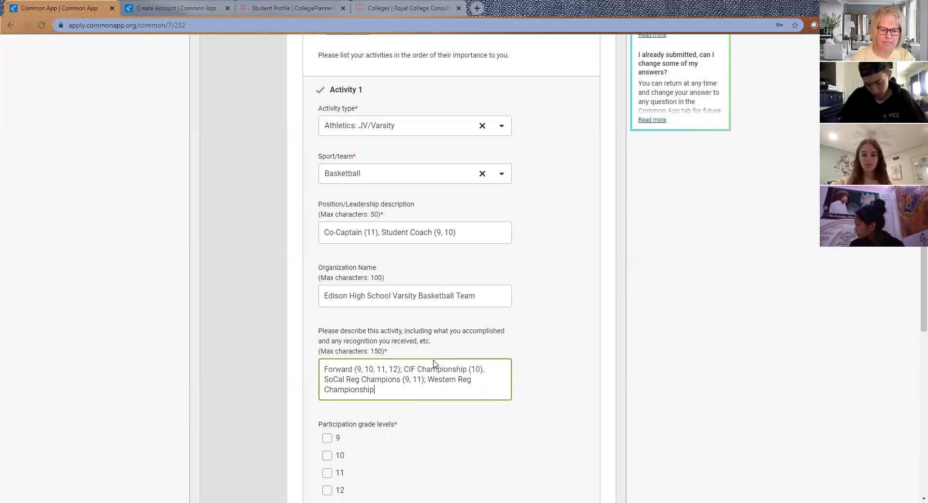
{"action": "type", "text": " , "}
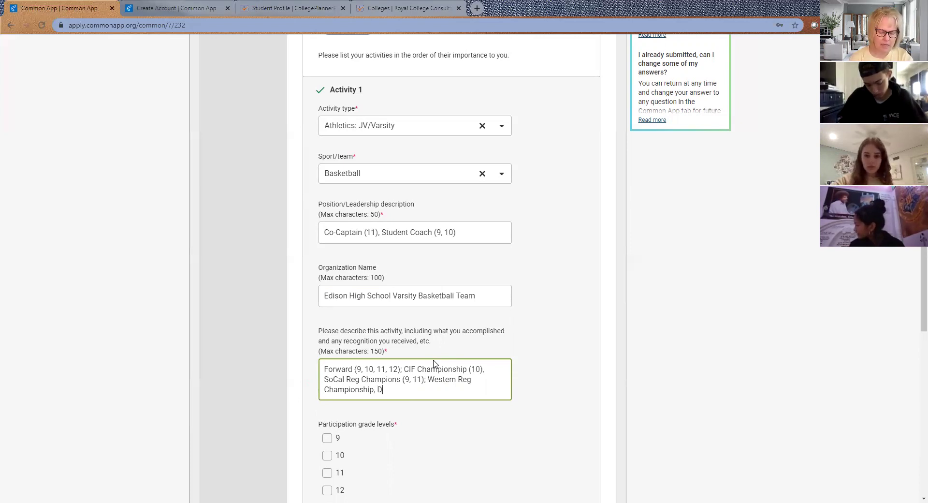
{"action": "type", "text": "Dallas, TX "}
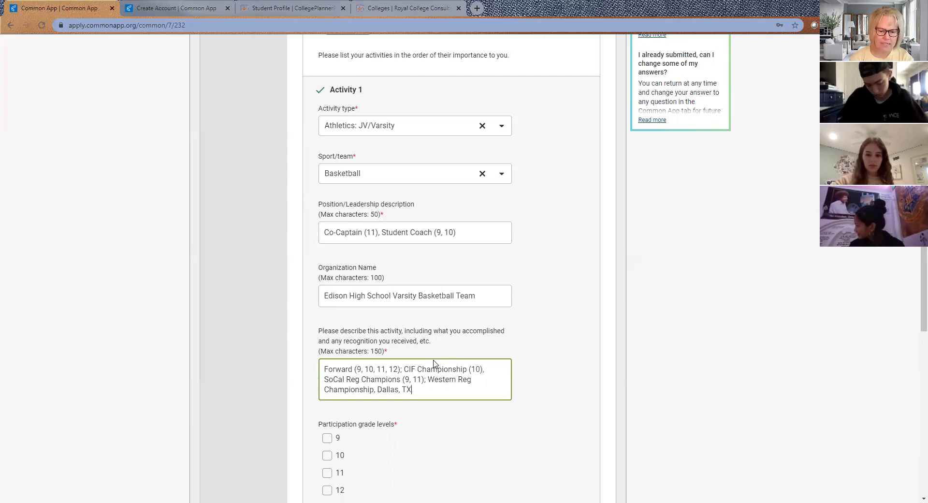
{"action": "type", "text": "(11)"}
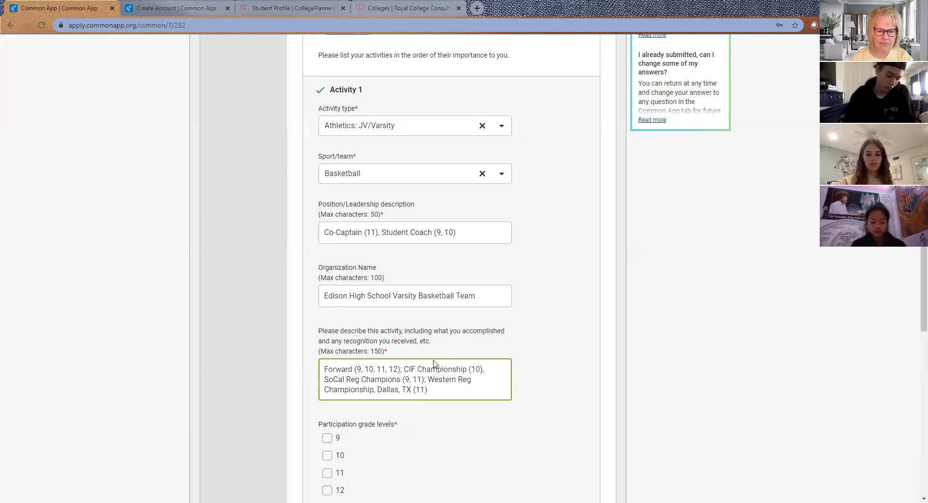
{"action": "scroll", "coordinate": [473, 269], "scroll_direction": "down", "scroll_amount": 3}
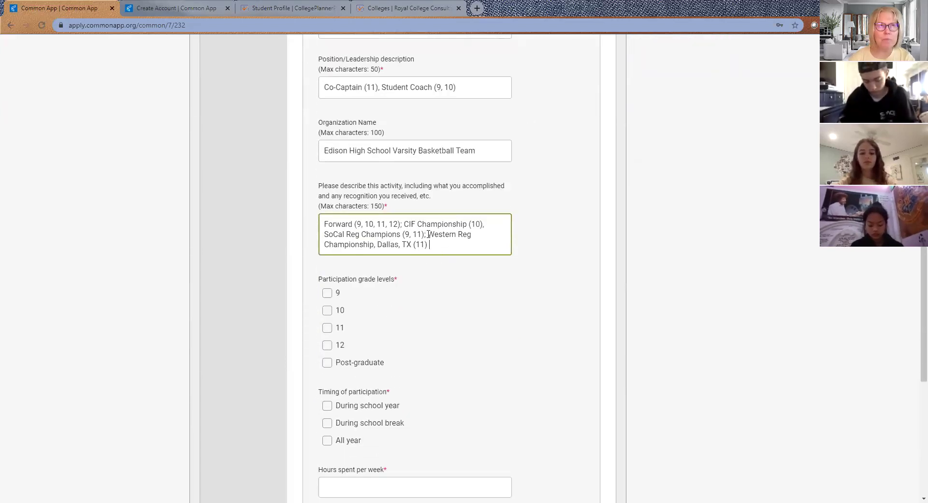
Tick participation grade levels 9, 10, 11 and 12.
{"action": "left_click_drag", "start_coordinate": [428, 234], "coordinate": [439, 246]}
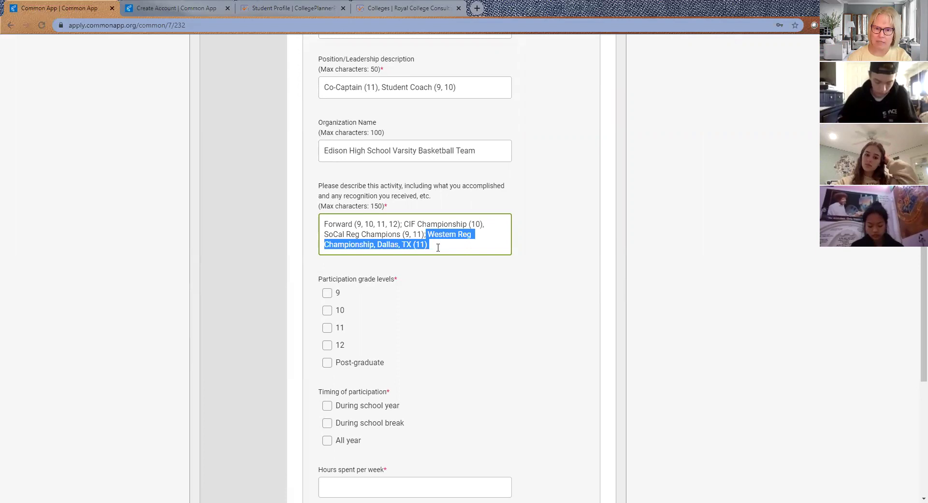
{"action": "left_click", "coordinate": [427, 243]}
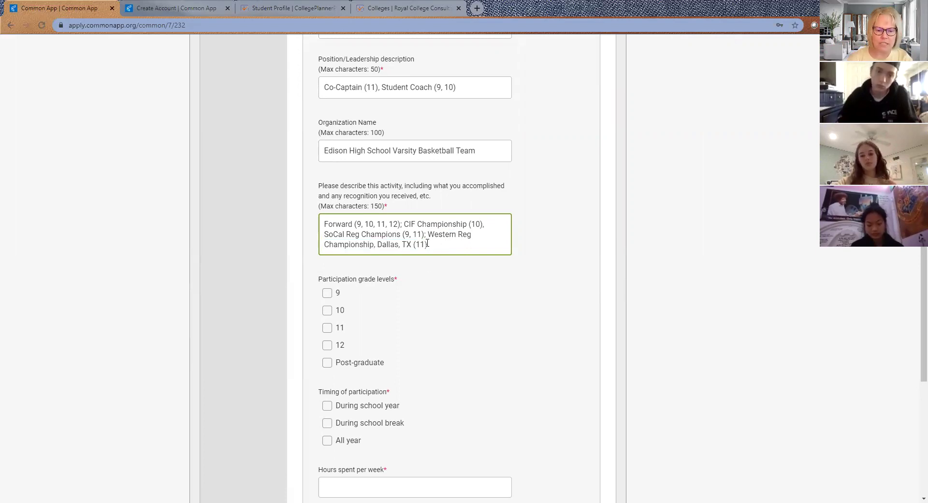
{"action": "left_click", "coordinate": [327, 293]}
{"action": "left_click", "coordinate": [327, 311]}
{"action": "left_click", "coordinate": [327, 328]}
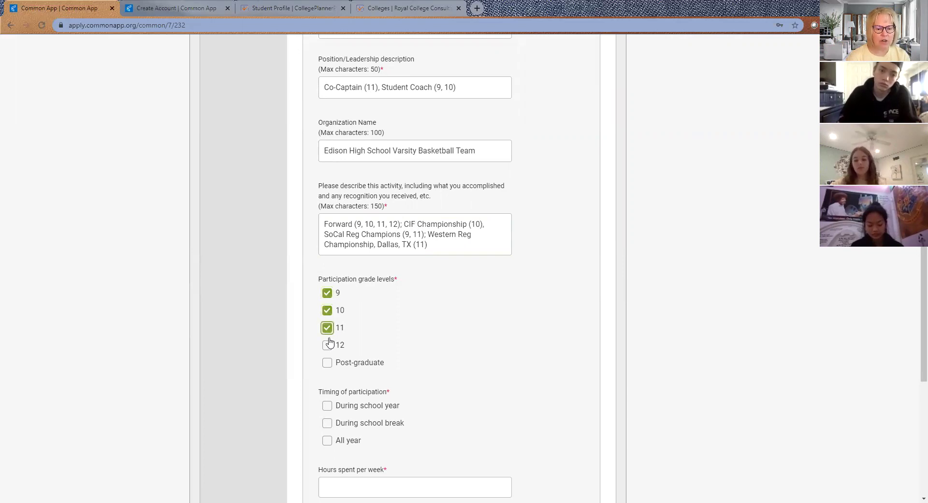
{"action": "left_click", "coordinate": [328, 345]}
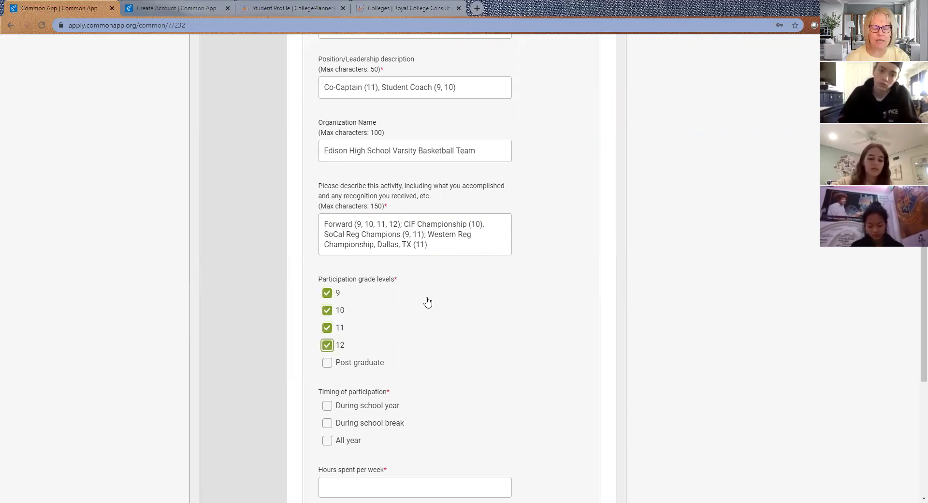
{"action": "scroll", "coordinate": [428, 302], "scroll_direction": "down", "scroll_amount": 2}
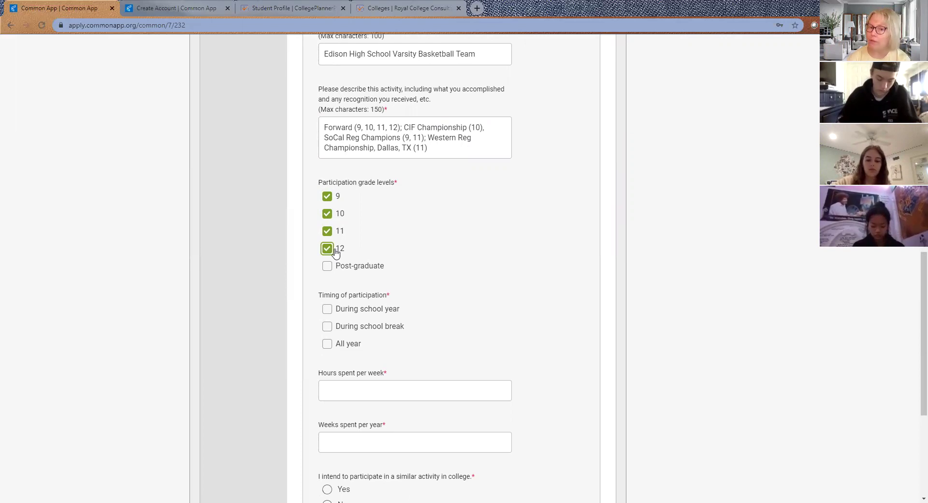
Check During school year, All year and During school break under timing of participation.
{"action": "scroll", "coordinate": [408, 271], "scroll_direction": "down", "scroll_amount": 2}
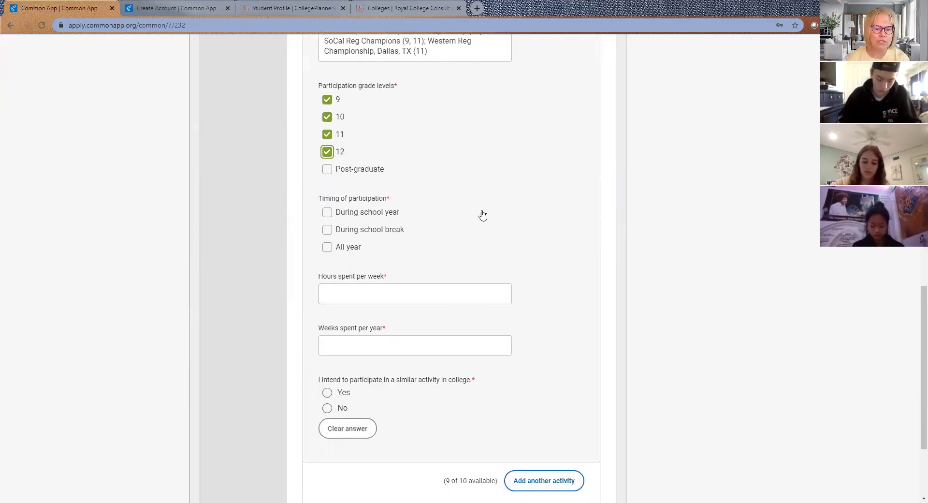
{"action": "left_click", "coordinate": [327, 214]}
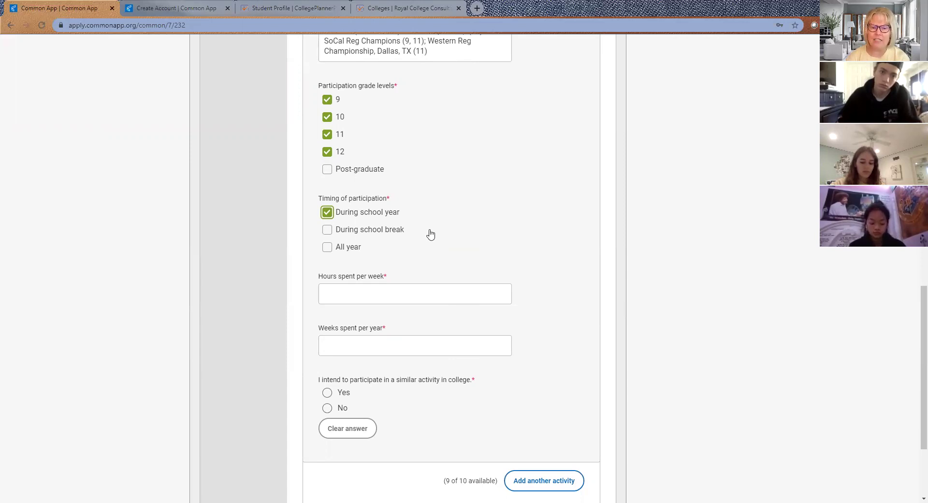
{"action": "scroll", "coordinate": [429, 234], "scroll_direction": "up", "scroll_amount": 5}
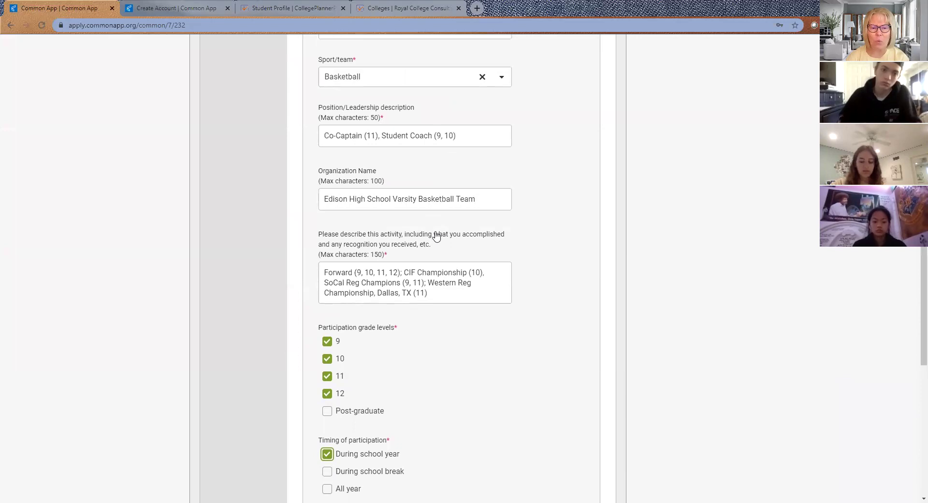
{"action": "scroll", "coordinate": [436, 235], "scroll_direction": "up", "scroll_amount": 3}
{"action": "scroll", "coordinate": [454, 268], "scroll_direction": "down", "scroll_amount": 6}
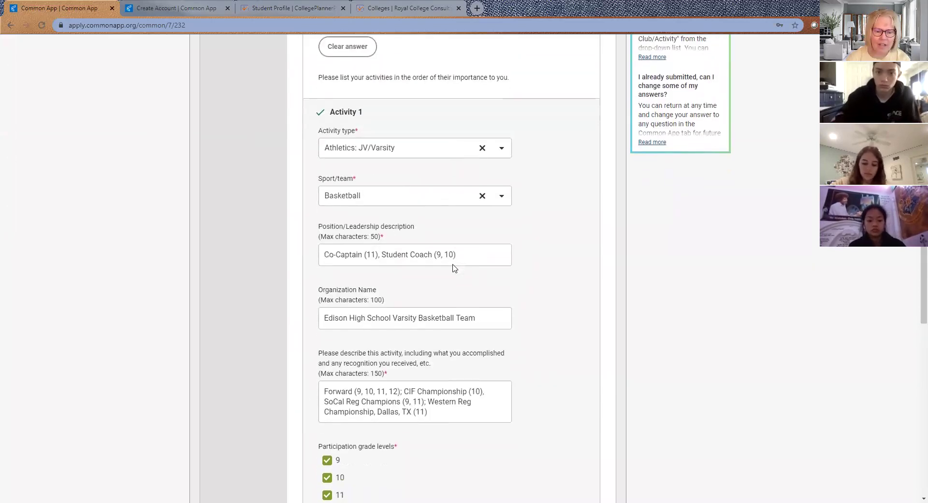
{"action": "left_click", "coordinate": [329, 345]}
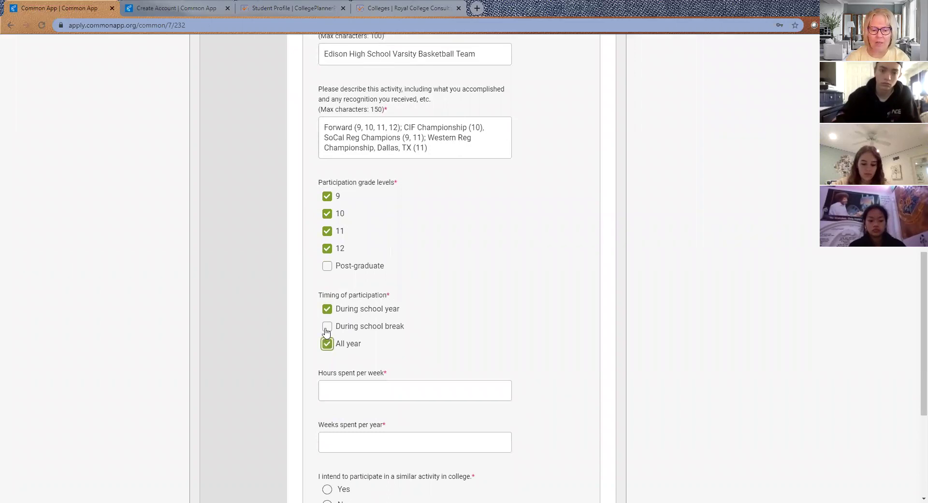
{"action": "left_click", "coordinate": [328, 328]}
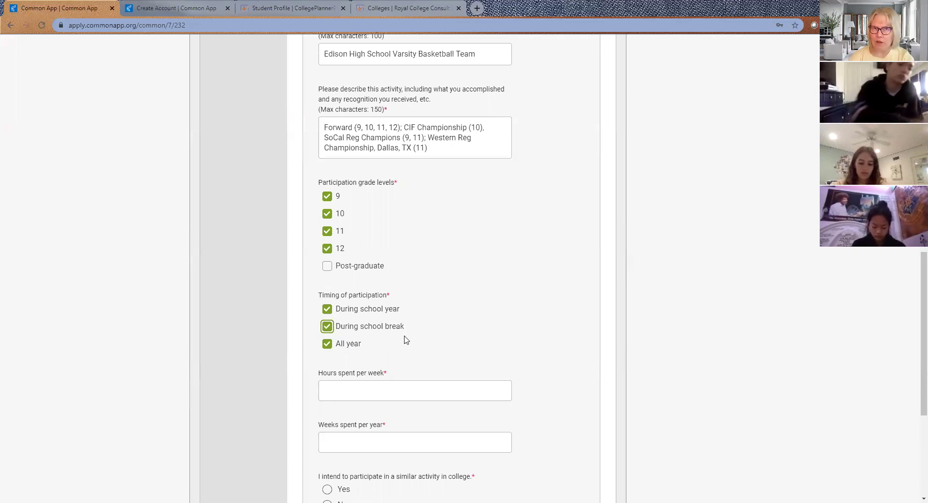
{"action": "scroll", "coordinate": [423, 319], "scroll_direction": "down", "scroll_amount": 3}
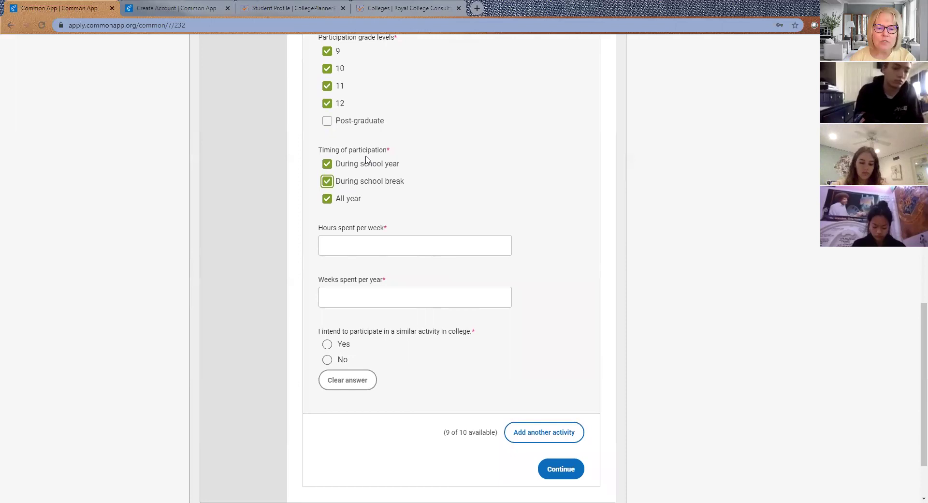
Visit the Hours per week and Weeks per year fields, leaving both flagged as required.
{"action": "left_click", "coordinate": [350, 246]}
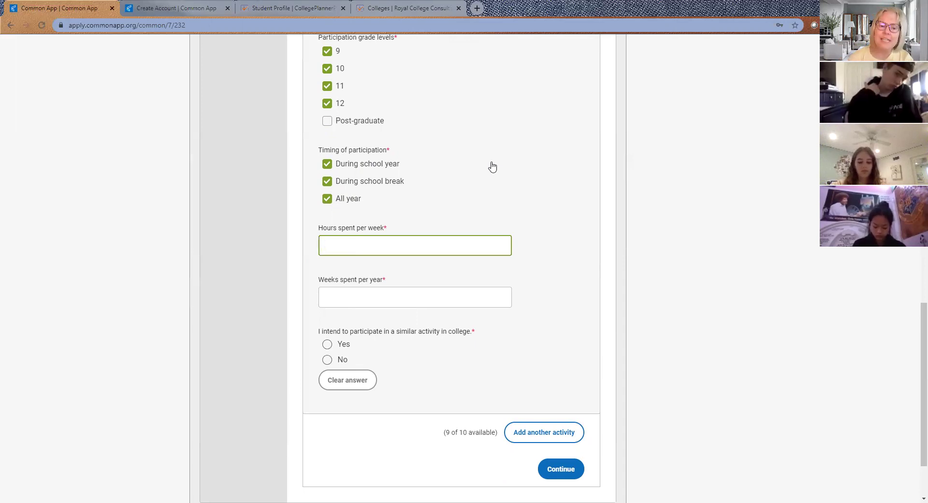
{"action": "left_click", "coordinate": [389, 296]}
{"action": "left_click", "coordinate": [356, 245]}
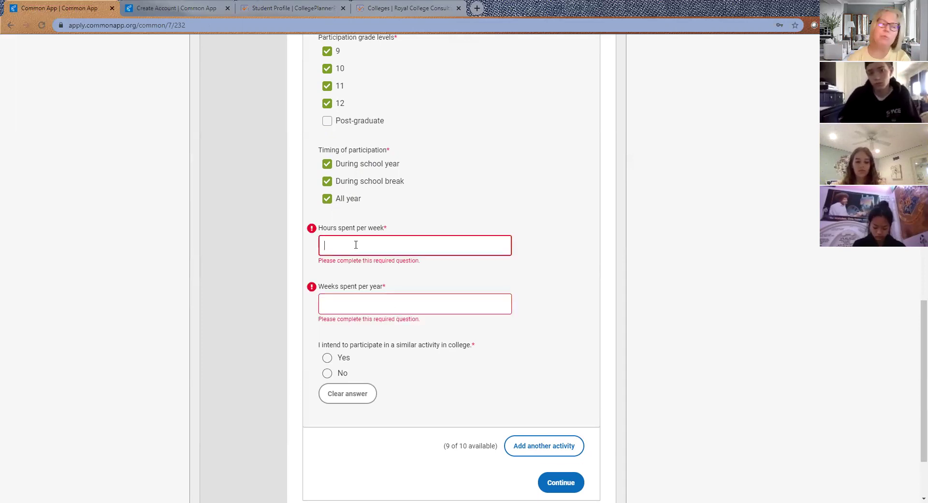
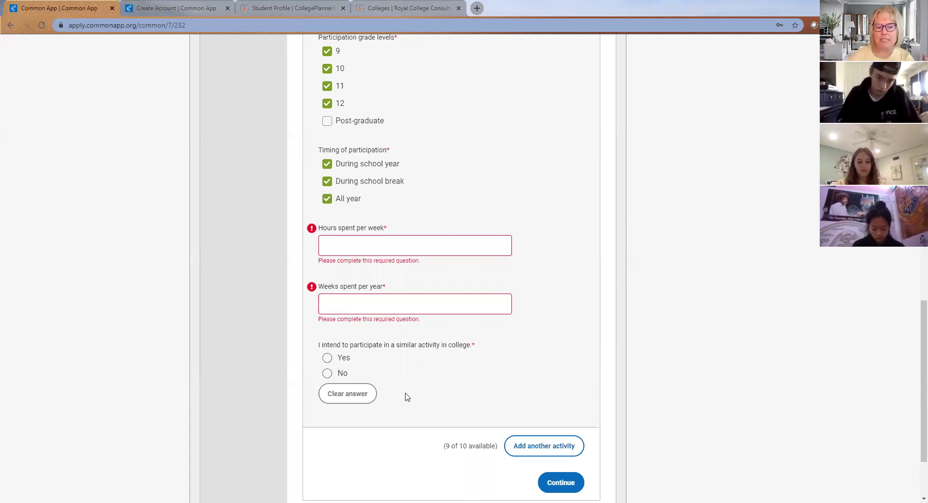
Enter 30 in the basketball activity's Hours spent per week field.
{"action": "left_click", "coordinate": [356, 244]}
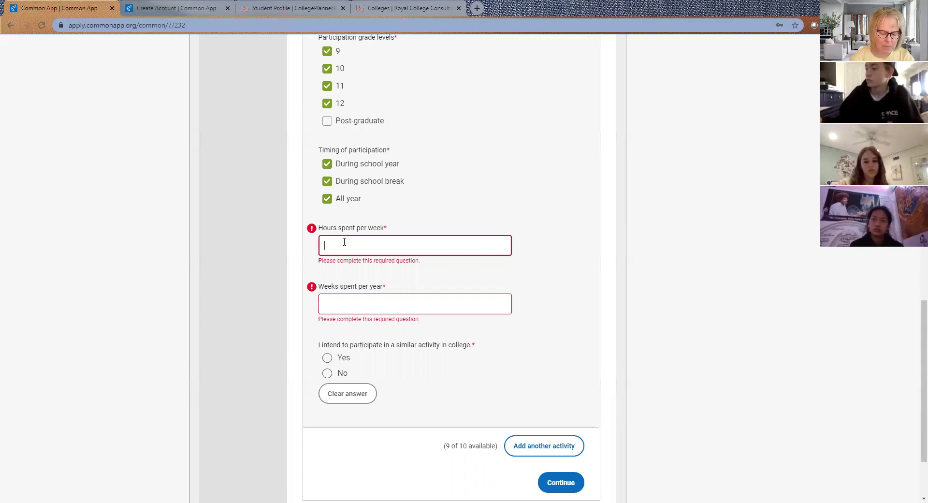
{"action": "type", "text": "30"}
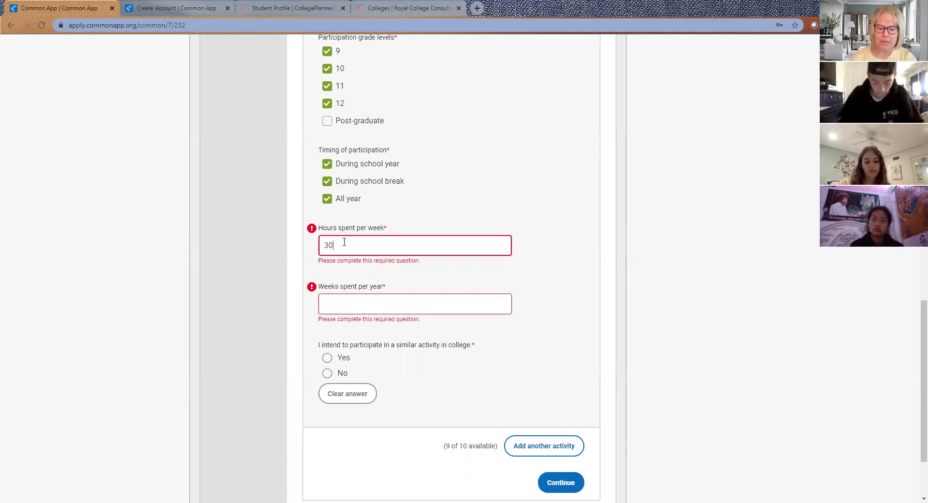
{"action": "left_click", "coordinate": [366, 302]}
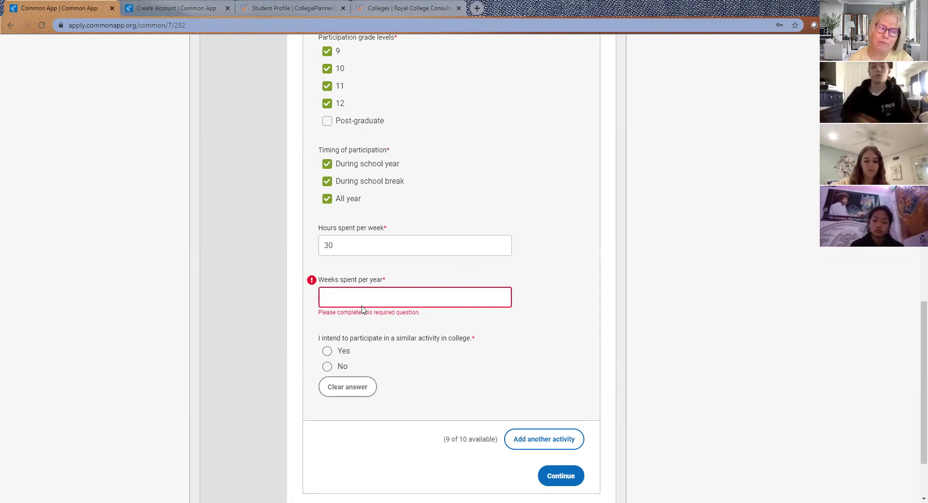
Enter 40 weeks spent per year and clear that field's required-question warning.
{"action": "type", "text": "40"}
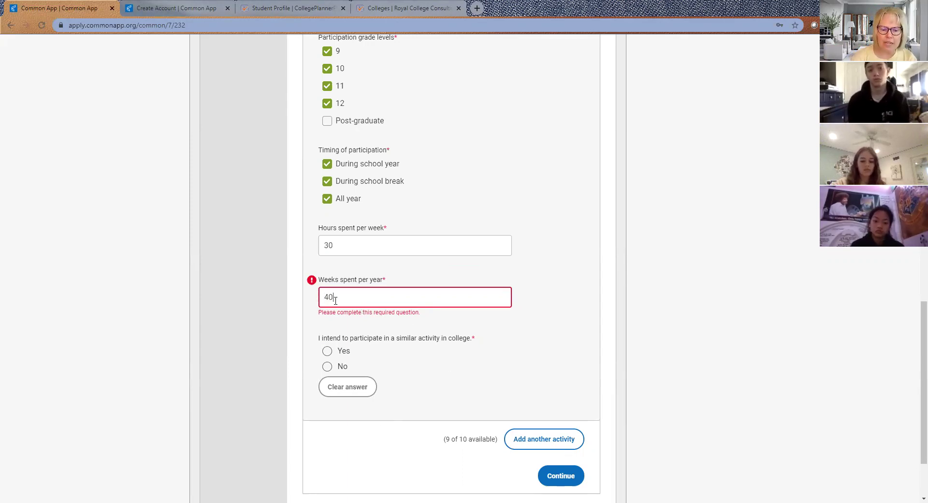
{"action": "left_click_drag", "start_coordinate": [335, 296], "coordinate": [324, 293]}
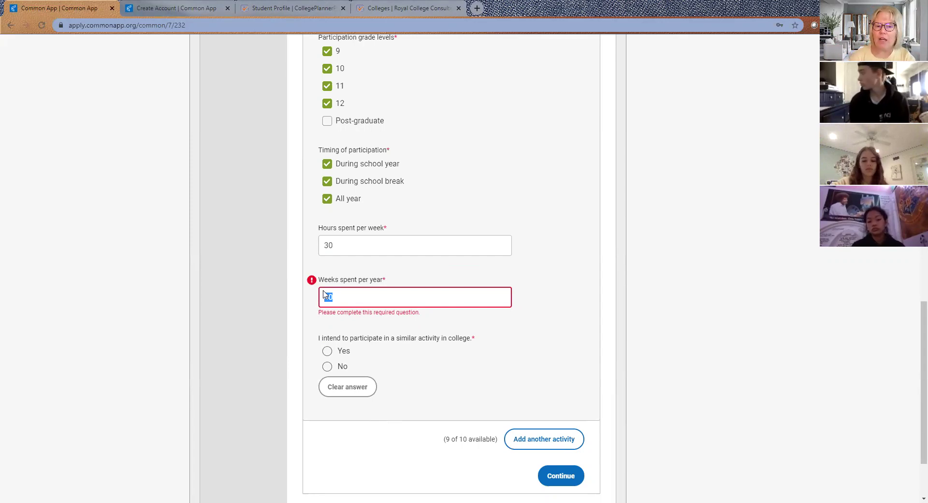
{"action": "left_click", "coordinate": [353, 297]}
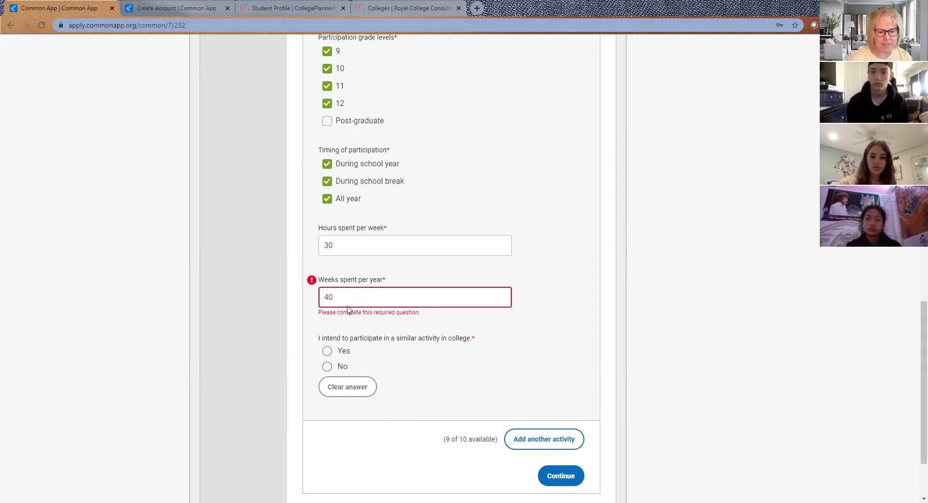
{"action": "scroll", "coordinate": [384, 352], "scroll_direction": "down", "scroll_amount": 1}
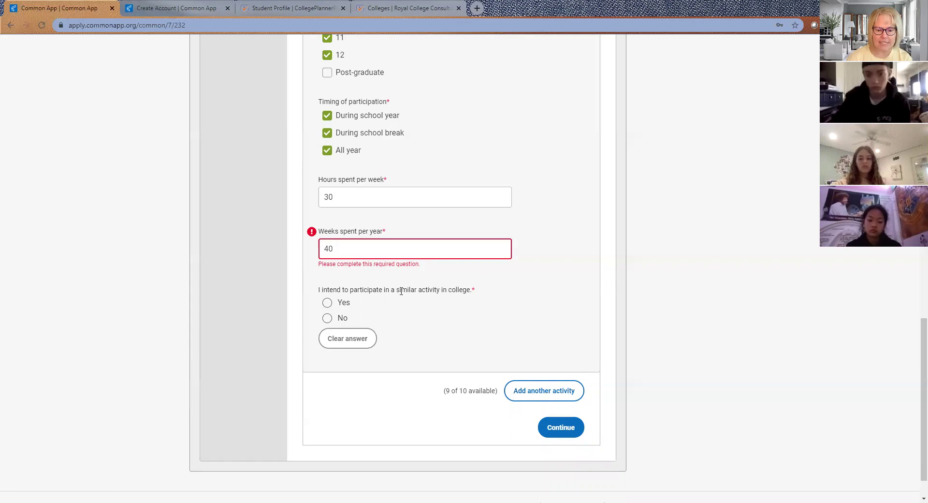
{"action": "left_click", "coordinate": [422, 289]}
Answer Yes to continuing basketball in college, noting 9 of 10 activity slots remain.
{"action": "left_click", "coordinate": [405, 282]}
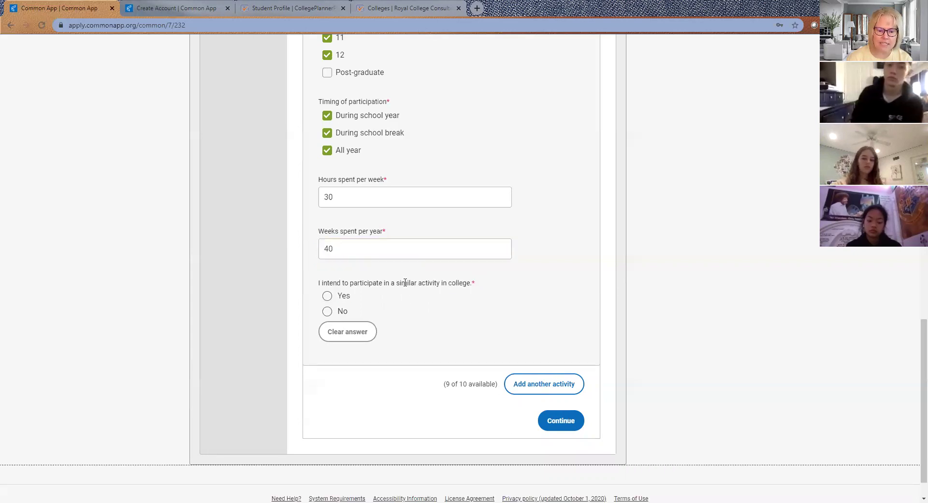
{"action": "left_click", "coordinate": [327, 298]}
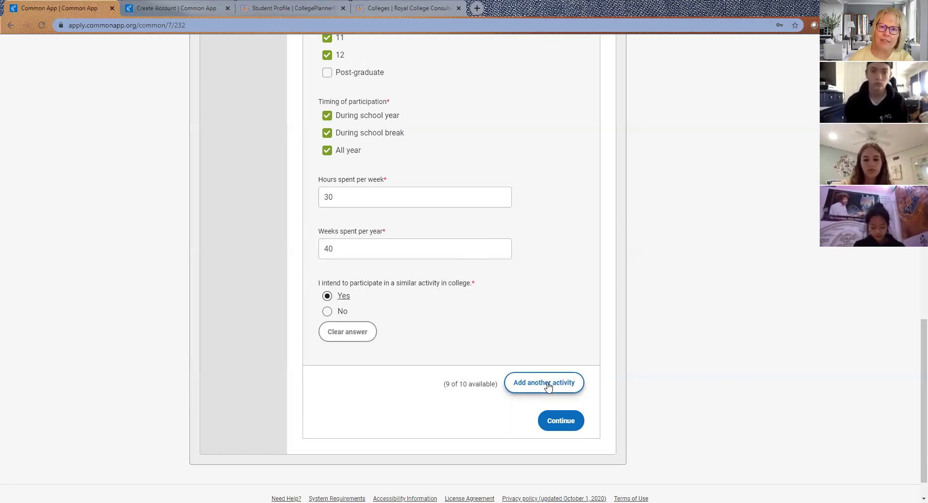
{"action": "scroll", "coordinate": [507, 300], "scroll_direction": "up", "scroll_amount": 8}
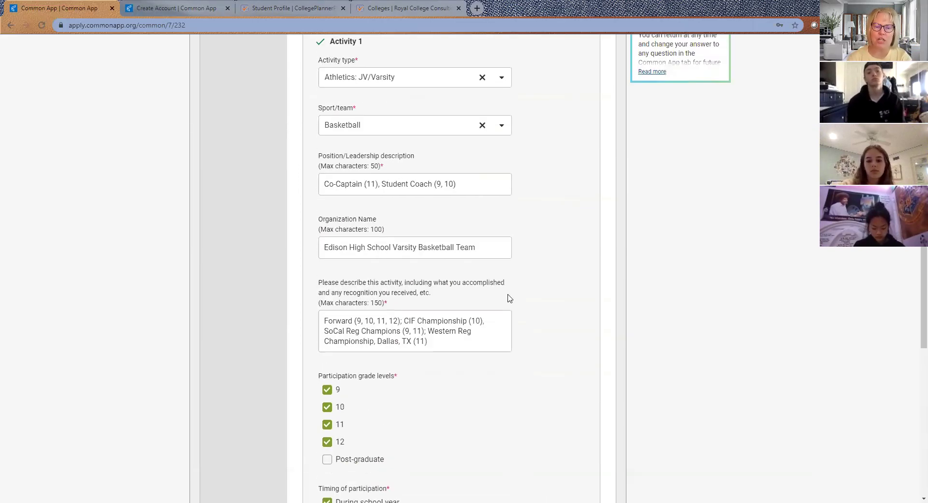
{"action": "scroll", "coordinate": [512, 239], "scroll_direction": "down", "scroll_amount": 9}
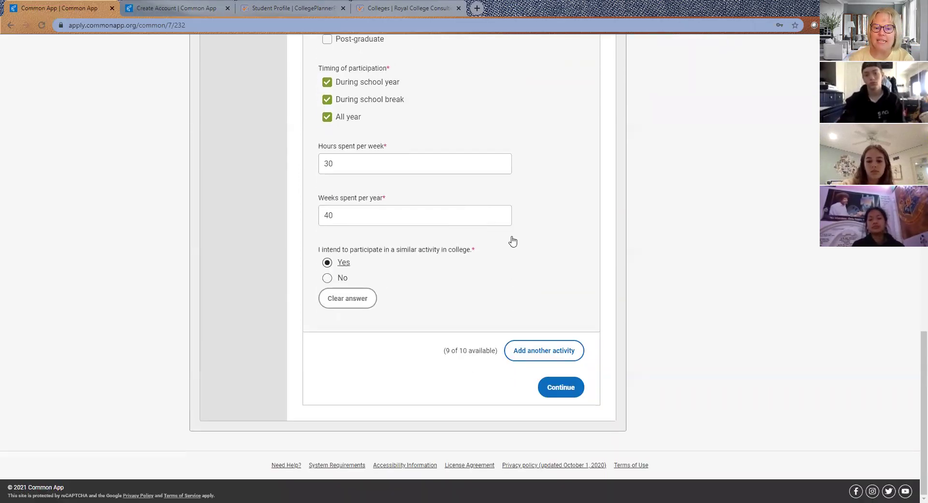
{"action": "left_click_drag", "start_coordinate": [460, 351], "coordinate": [468, 351]}
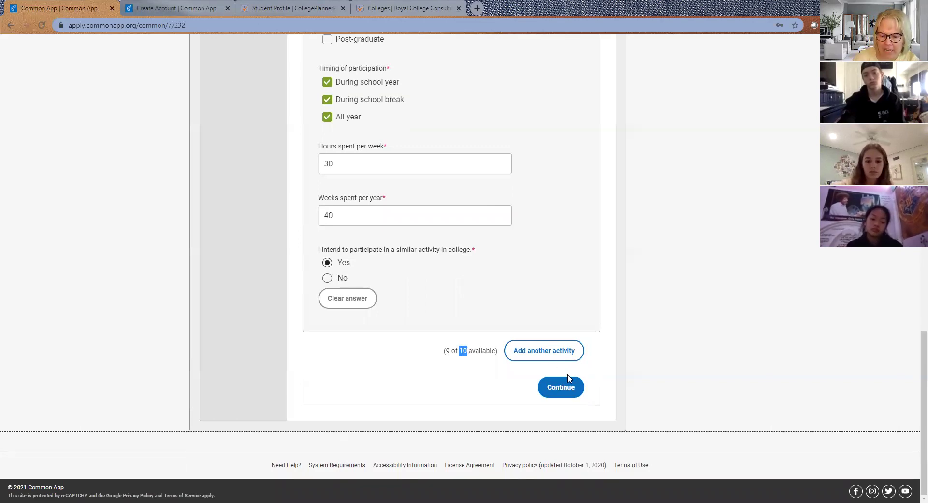
{"action": "left_click", "coordinate": [558, 394]}
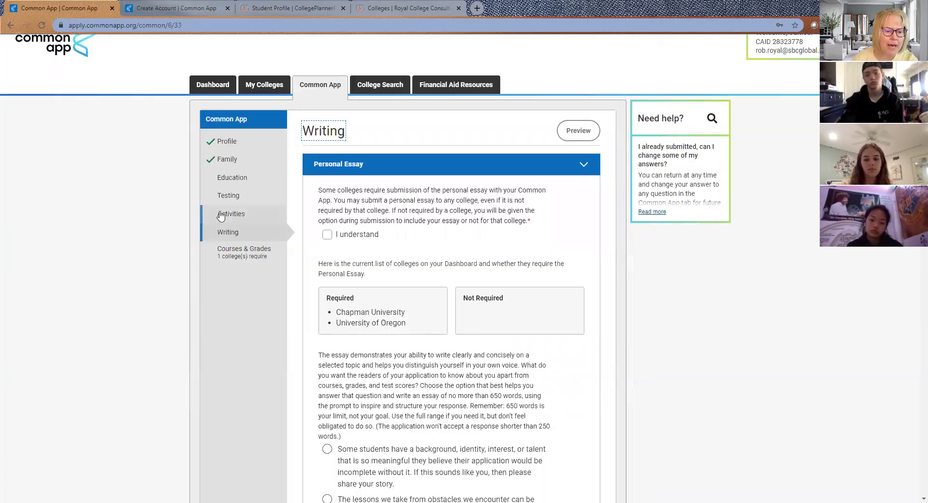
{"action": "left_click", "coordinate": [230, 214]}
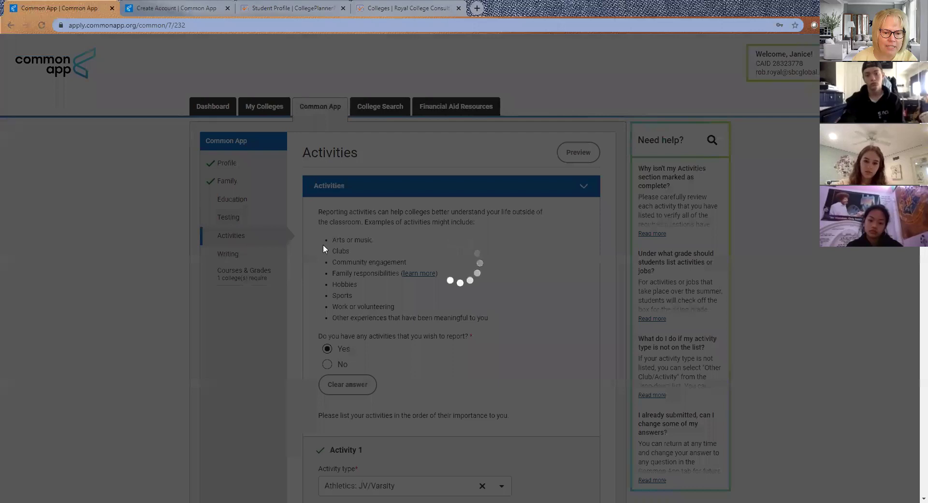
{"action": "scroll", "coordinate": [430, 269], "scroll_direction": "down", "scroll_amount": 5}
{"action": "scroll", "coordinate": [467, 264], "scroll_direction": "down", "scroll_amount": 2}
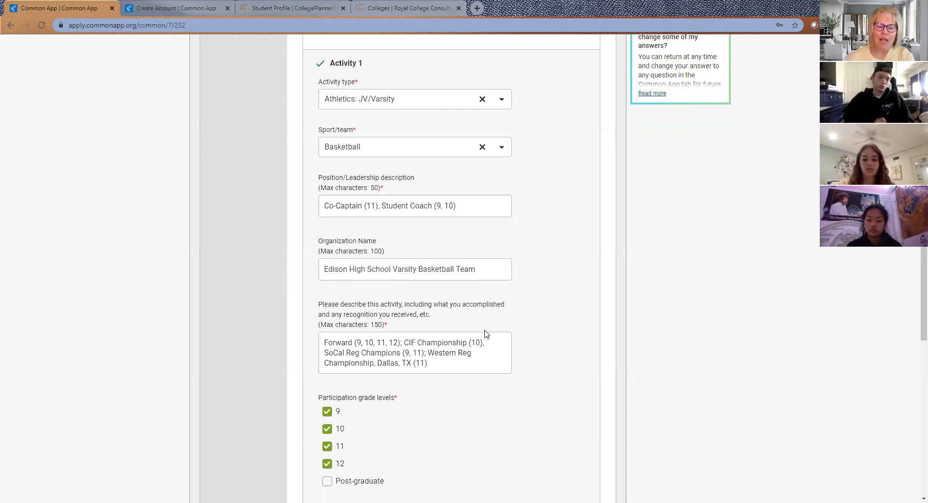
{"action": "scroll", "coordinate": [527, 305], "scroll_direction": "down", "scroll_amount": 7}
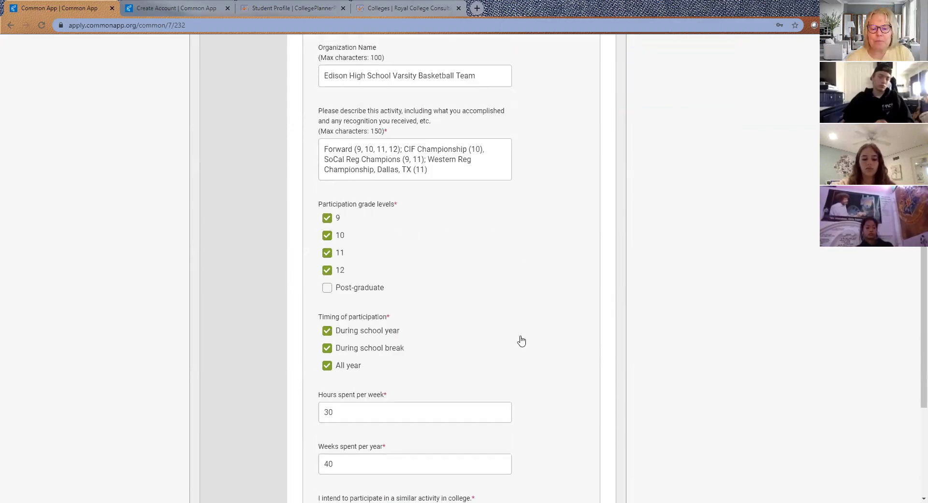
{"action": "scroll", "coordinate": [462, 389], "scroll_direction": "down", "scroll_amount": 2}
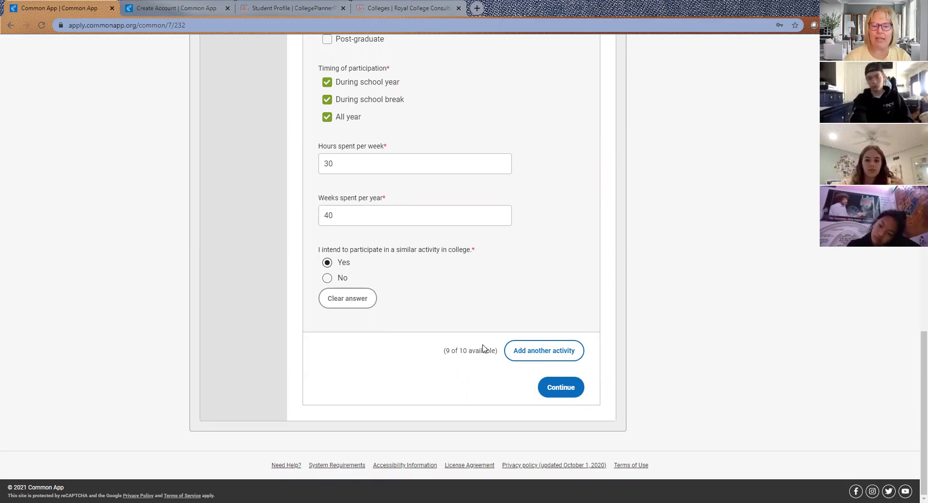
{"action": "scroll", "coordinate": [478, 335], "scroll_direction": "up", "scroll_amount": 3}
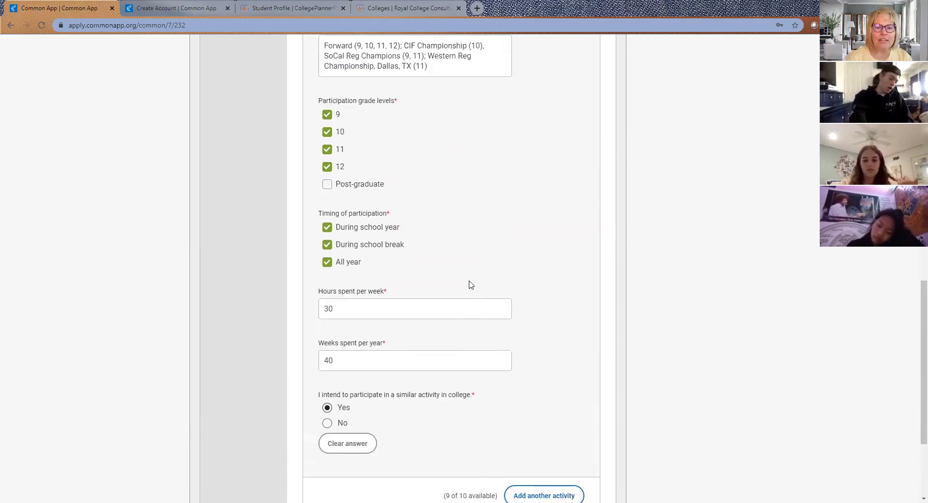
{"action": "scroll", "coordinate": [471, 284], "scroll_direction": "up", "scroll_amount": 3}
{"action": "scroll", "coordinate": [471, 284], "scroll_direction": "up", "scroll_amount": 2}
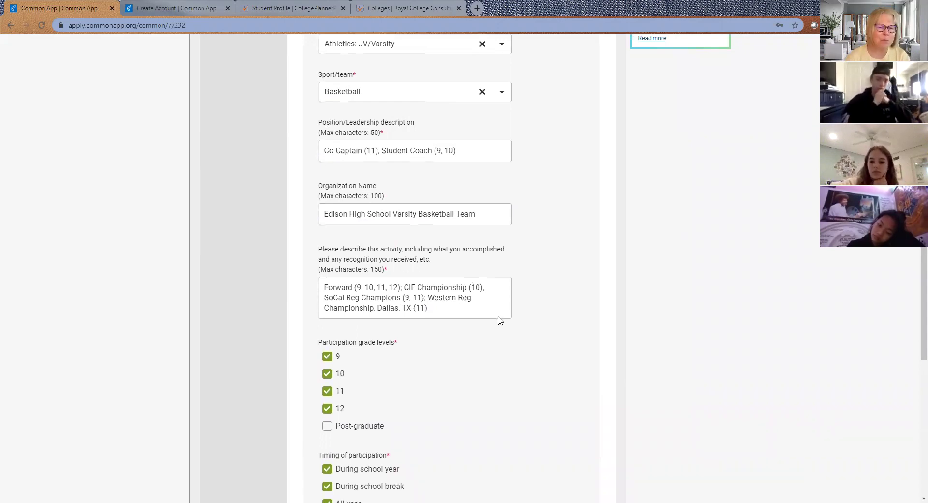
{"action": "scroll", "coordinate": [500, 321], "scroll_direction": "up", "scroll_amount": 2}
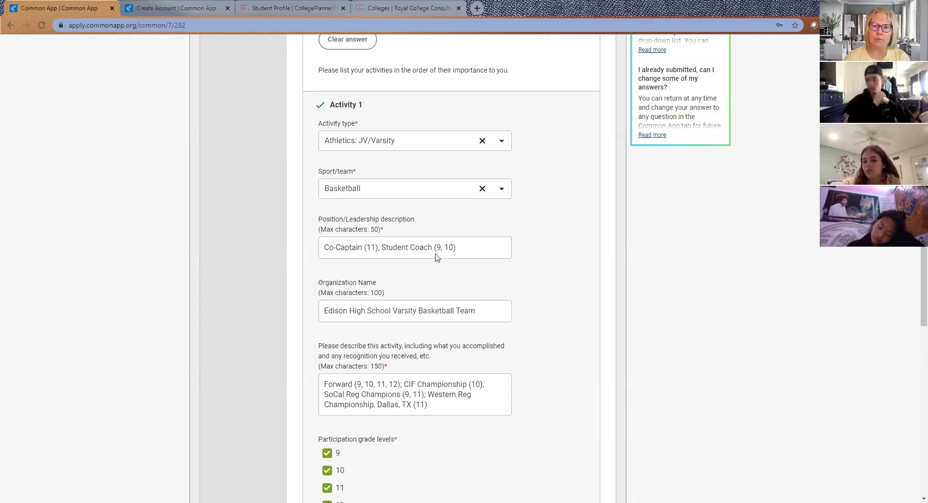
{"action": "scroll", "coordinate": [452, 225], "scroll_direction": "down", "scroll_amount": 1}
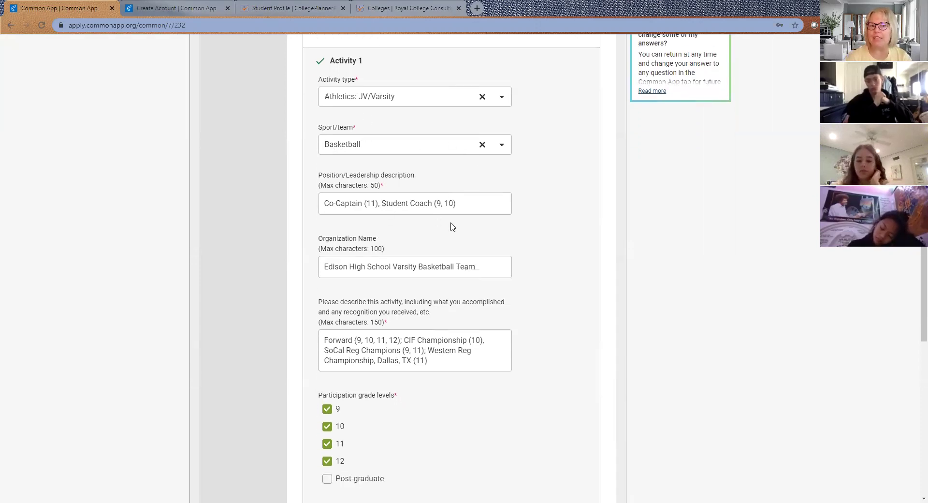
{"action": "scroll", "coordinate": [452, 226], "scroll_direction": "down", "scroll_amount": 9}
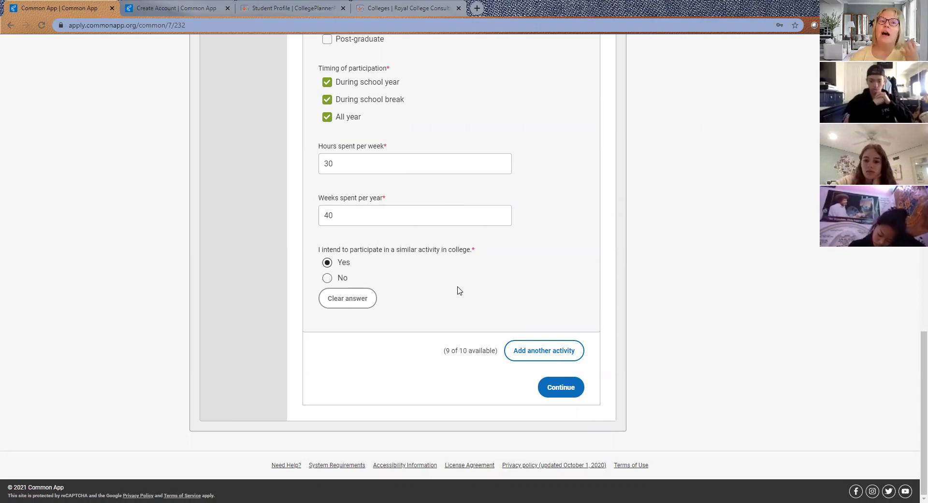
{"action": "left_click", "coordinate": [562, 386]}
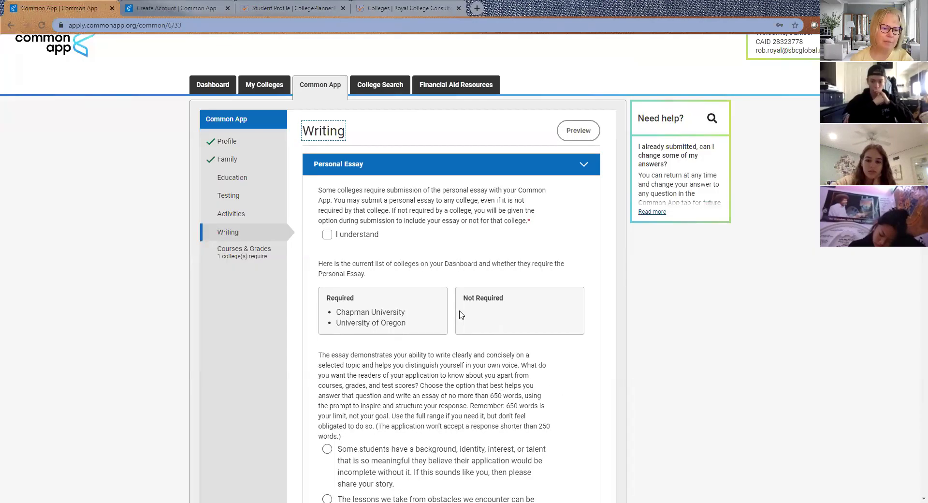
{"action": "scroll", "coordinate": [279, 300], "scroll_direction": "down", "scroll_amount": 1}
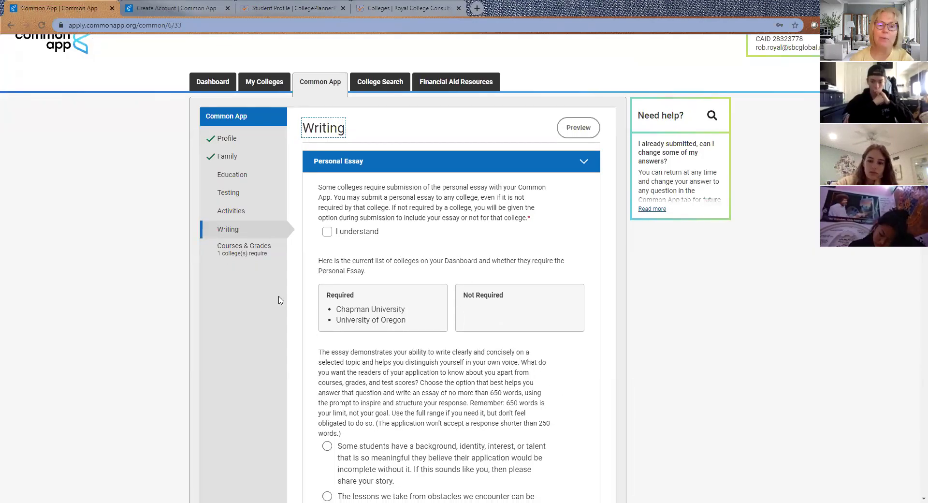
{"action": "scroll", "coordinate": [280, 300], "scroll_direction": "down", "scroll_amount": 1}
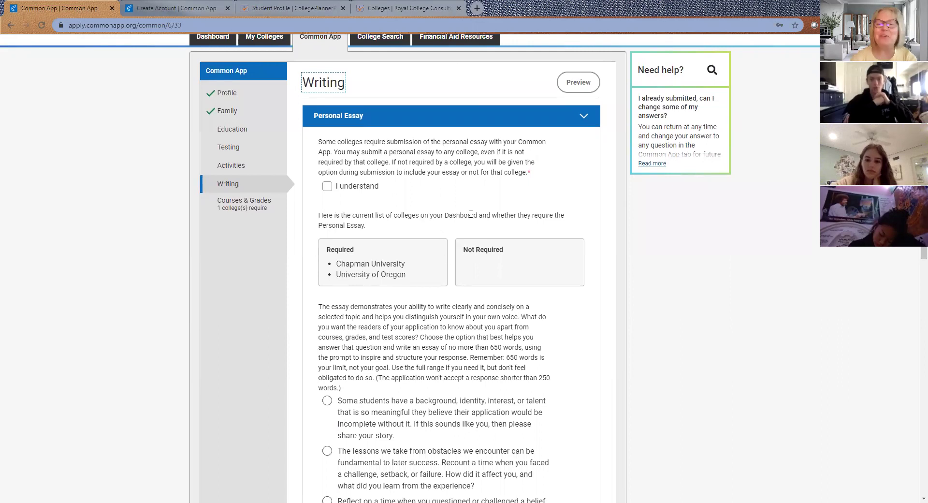
{"action": "scroll", "coordinate": [476, 222], "scroll_direction": "down", "scroll_amount": 2}
{"action": "scroll", "coordinate": [479, 227], "scroll_direction": "down", "scroll_amount": 8}
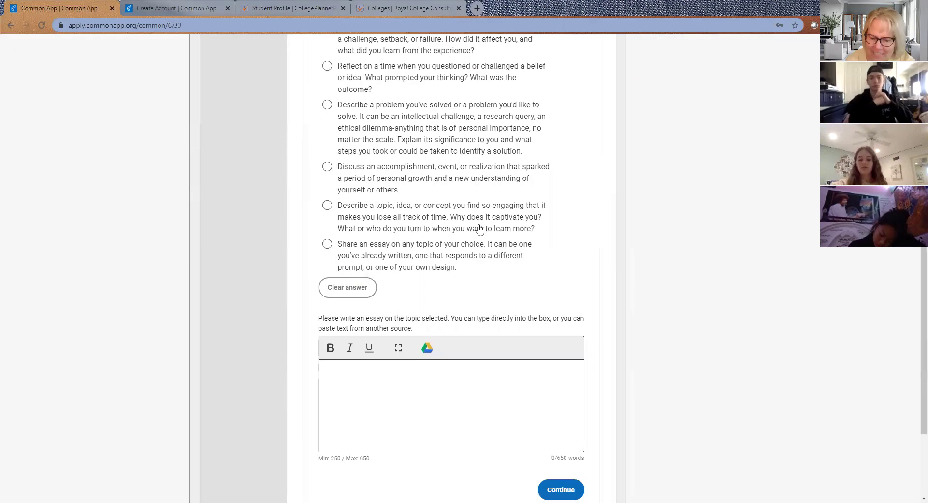
{"action": "scroll", "coordinate": [476, 228], "scroll_direction": "up", "scroll_amount": 10}
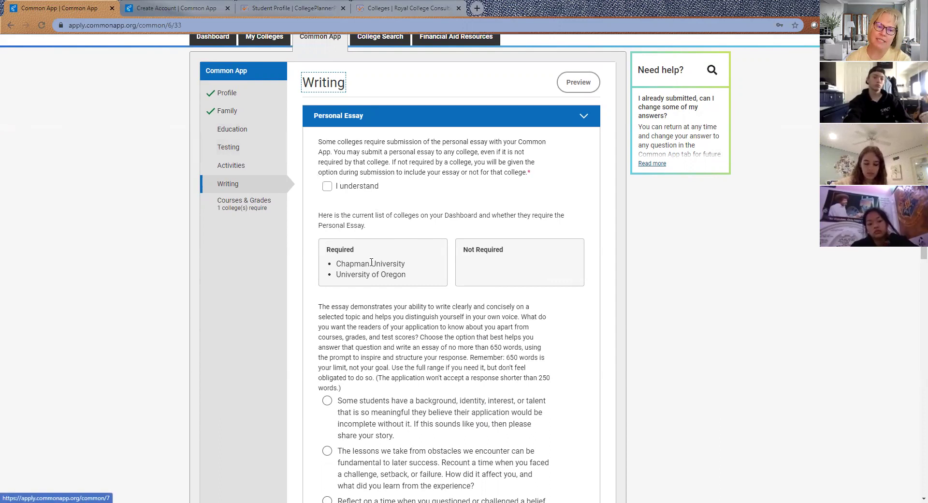
{"action": "left_click", "coordinate": [328, 189]}
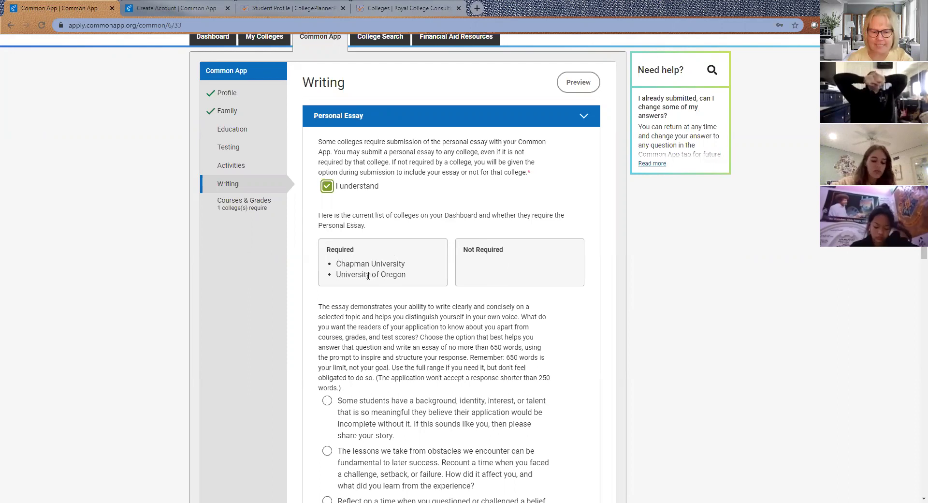
Scroll through the personal essay prompts and place the cursor in the 250–650 word essay box.
{"action": "scroll", "coordinate": [380, 279], "scroll_direction": "down", "scroll_amount": 1}
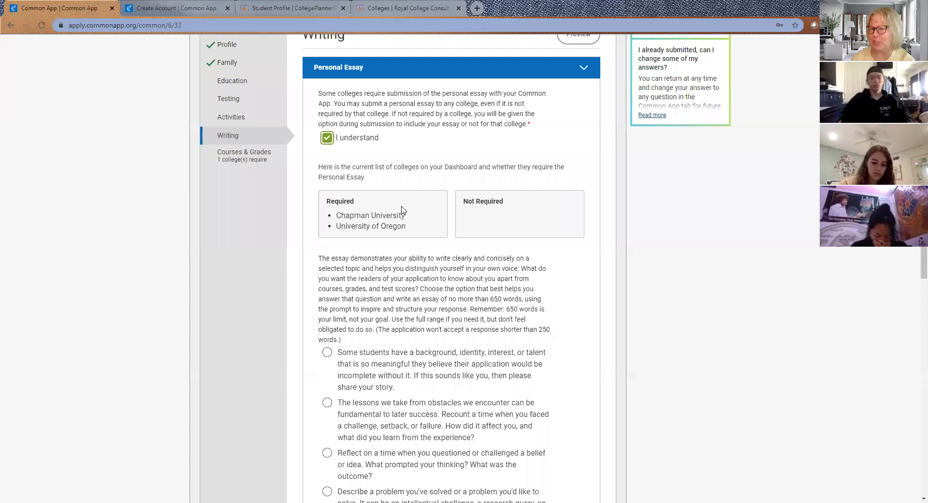
{"action": "scroll", "coordinate": [409, 246], "scroll_direction": "down", "scroll_amount": 1}
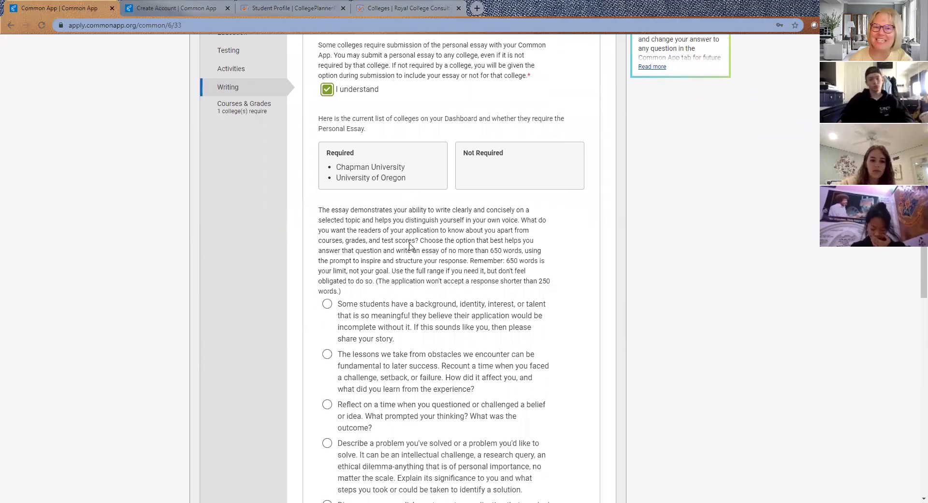
{"action": "scroll", "coordinate": [446, 237], "scroll_direction": "down", "scroll_amount": 4}
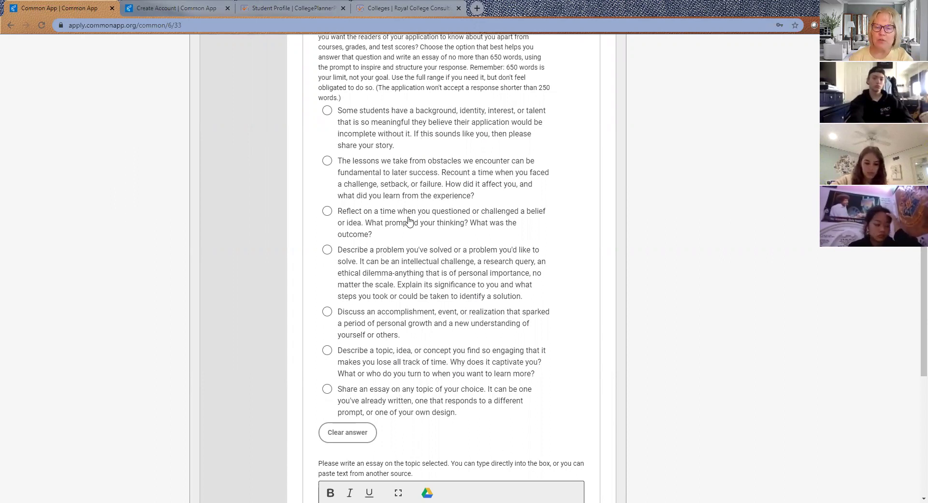
{"action": "scroll", "coordinate": [409, 221], "scroll_direction": "down", "scroll_amount": 3}
{"action": "scroll", "coordinate": [409, 221], "scroll_direction": "down", "scroll_amount": 1}
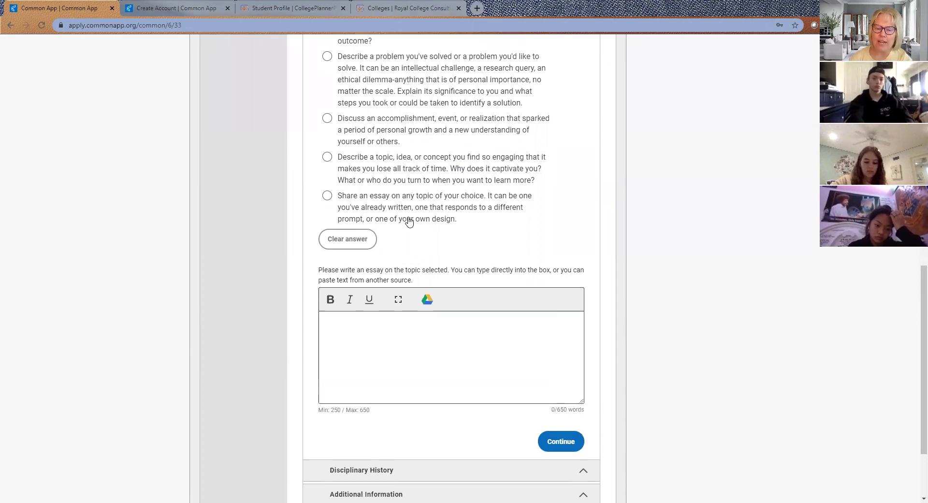
{"action": "scroll", "coordinate": [409, 221], "scroll_direction": "down", "scroll_amount": 2}
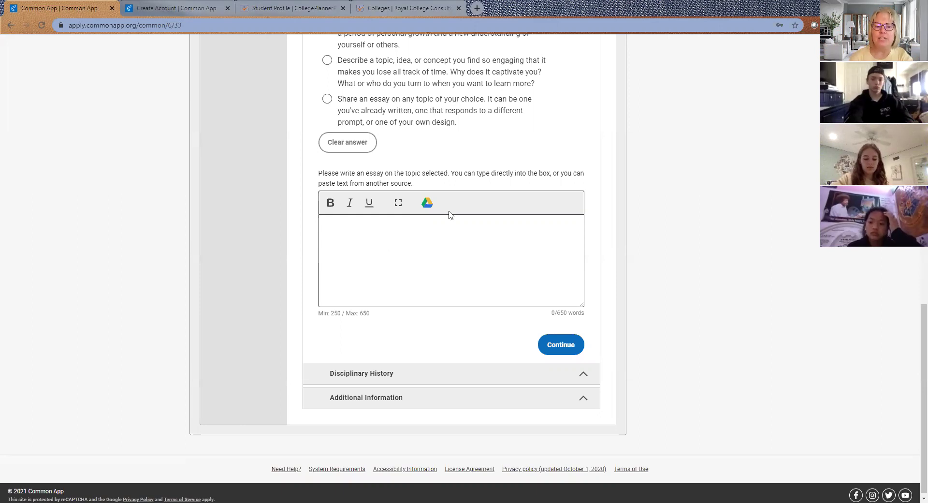
{"action": "left_click", "coordinate": [356, 235]}
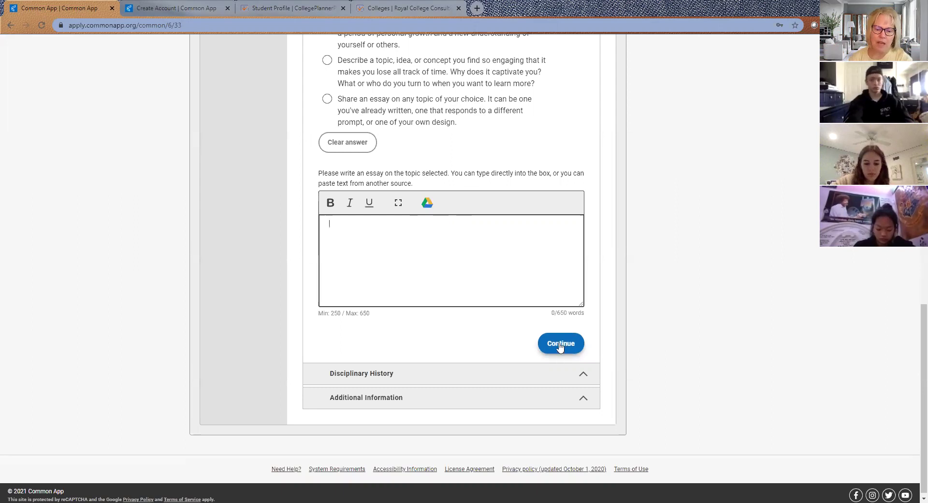
Save the personal essay and skip Disciplinary History to reach the COVID-19 and circumstances questions.
{"action": "left_click", "coordinate": [572, 358]}
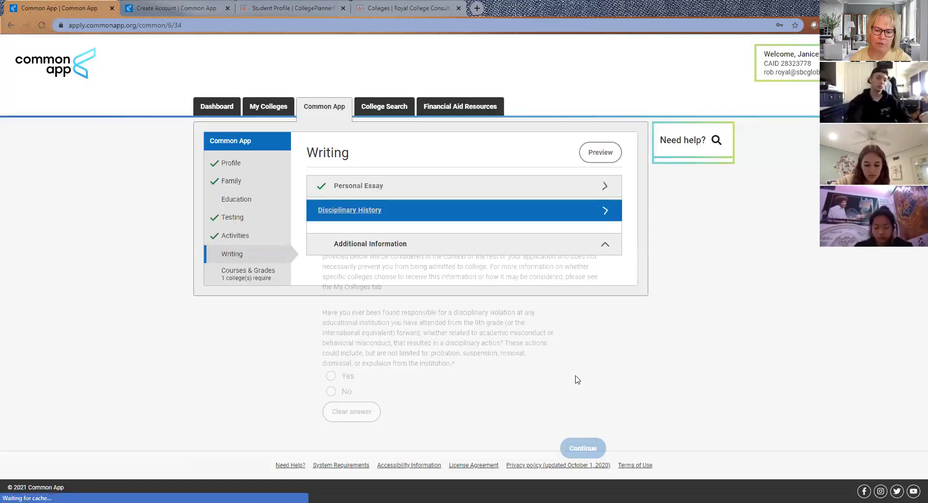
{"action": "scroll", "coordinate": [442, 312], "scroll_direction": "down", "scroll_amount": 1}
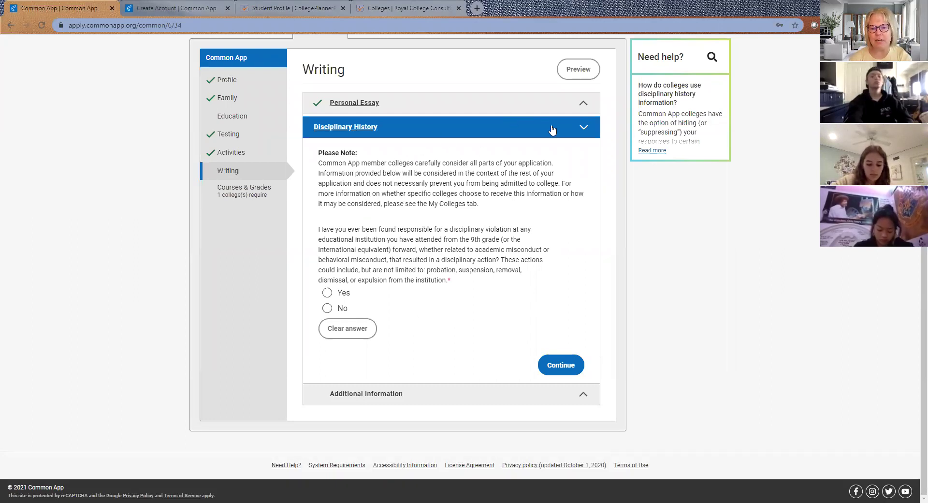
{"action": "left_click", "coordinate": [584, 129]}
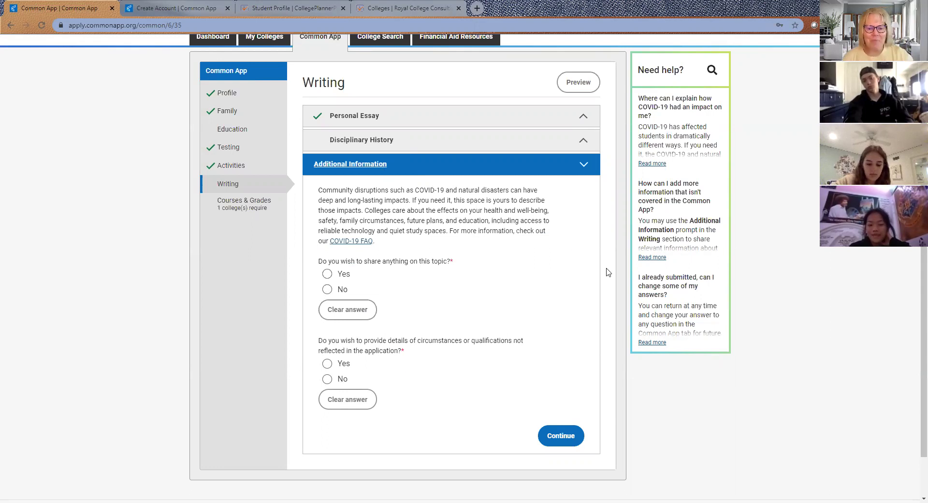
Continue from Additional Information to Courses & Grades, required only by University of Oregon.
{"action": "scroll", "coordinate": [442, 184], "scroll_direction": "down", "scroll_amount": 1}
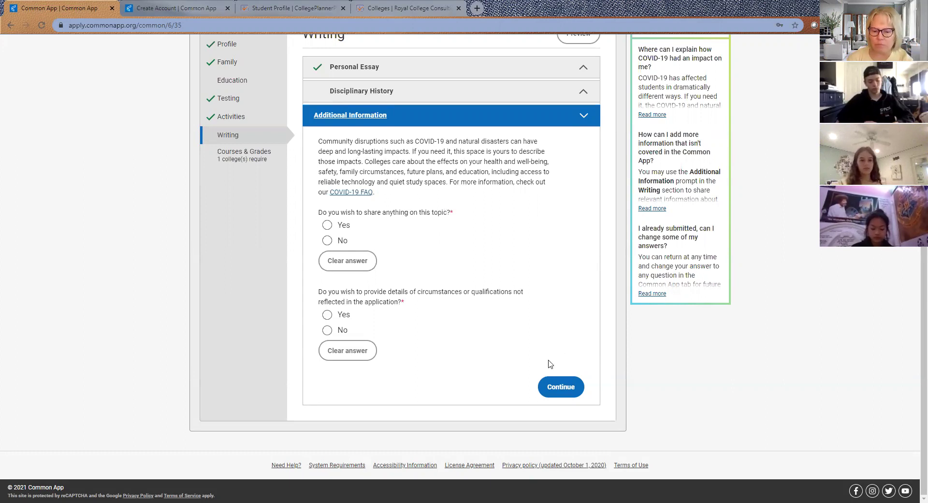
{"action": "left_click", "coordinate": [560, 386]}
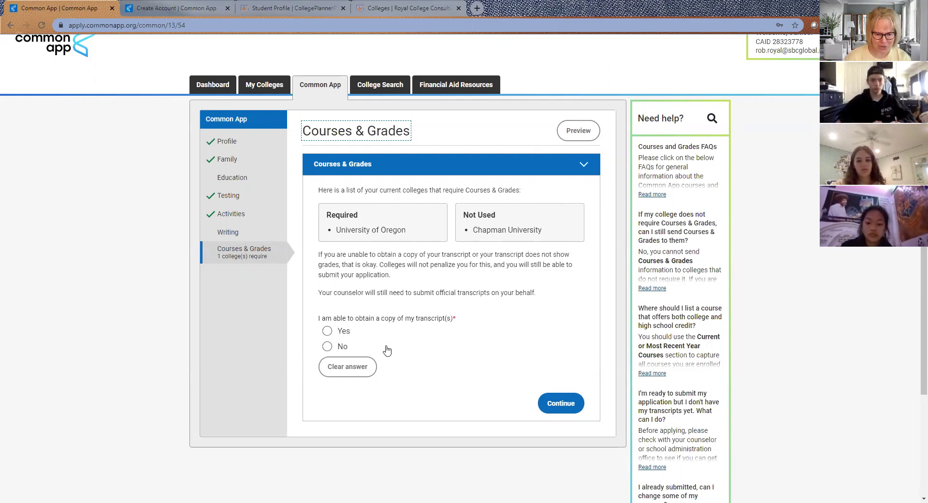
Answer Yes to both transcript questions, save, and start adding 9th-grade courses.
{"action": "left_click", "coordinate": [327, 330]}
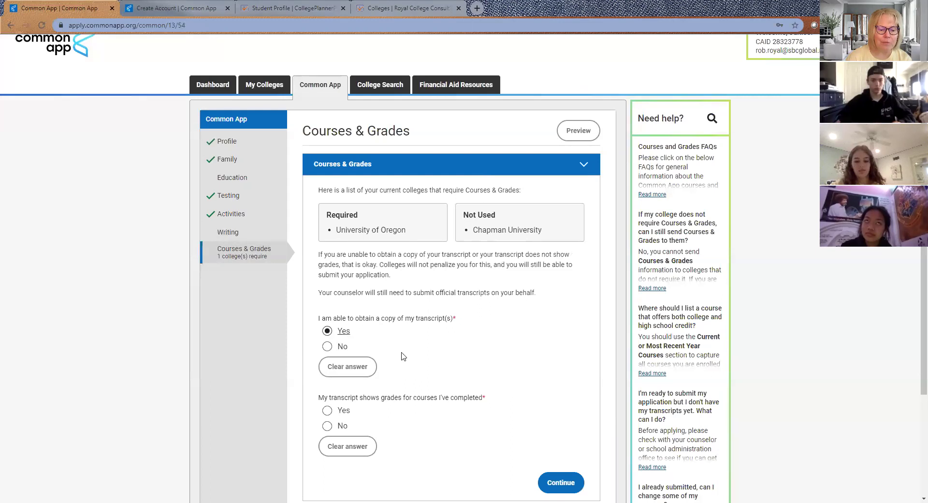
{"action": "scroll", "coordinate": [437, 331], "scroll_direction": "down", "scroll_amount": 3}
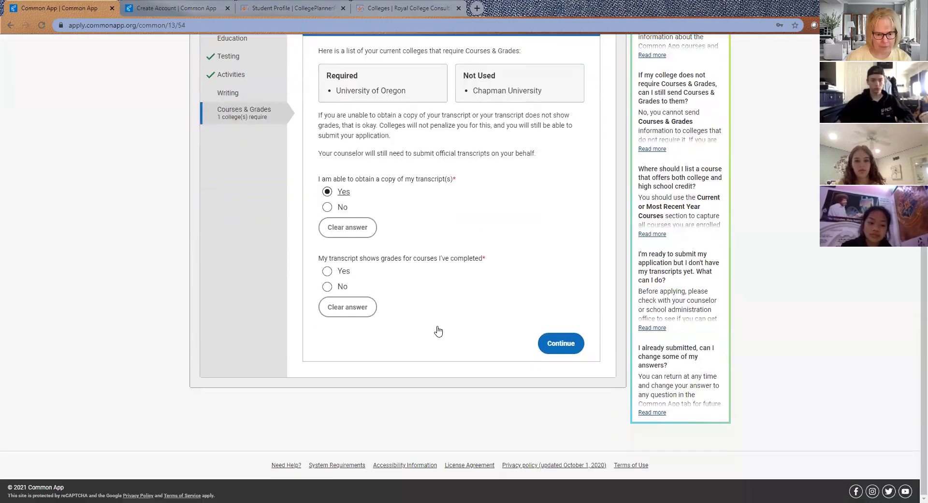
{"action": "left_click", "coordinate": [328, 274]}
{"action": "scroll", "coordinate": [458, 329], "scroll_direction": "down", "scroll_amount": 2}
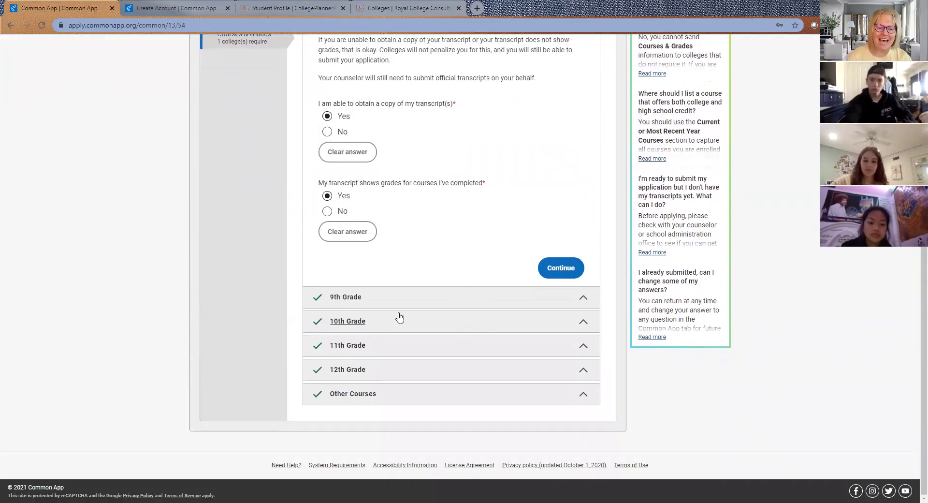
{"action": "left_click", "coordinate": [560, 267]}
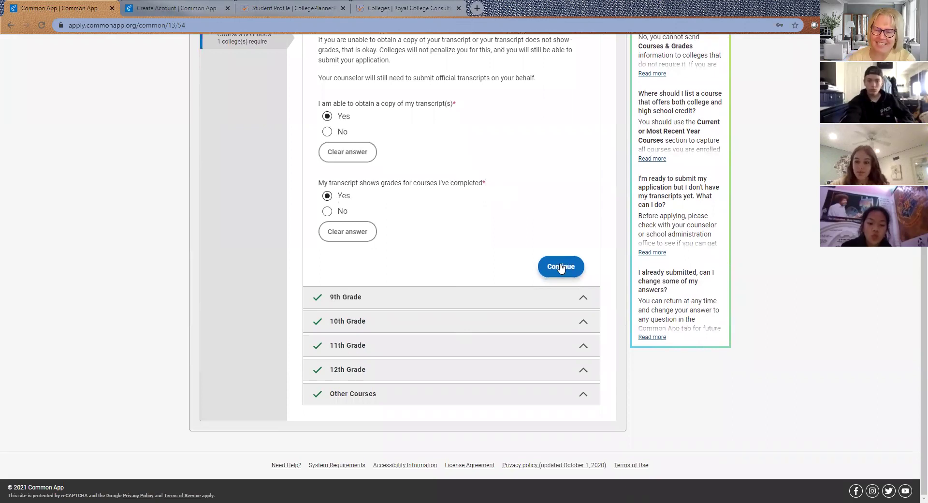
{"action": "left_click", "coordinate": [350, 298]}
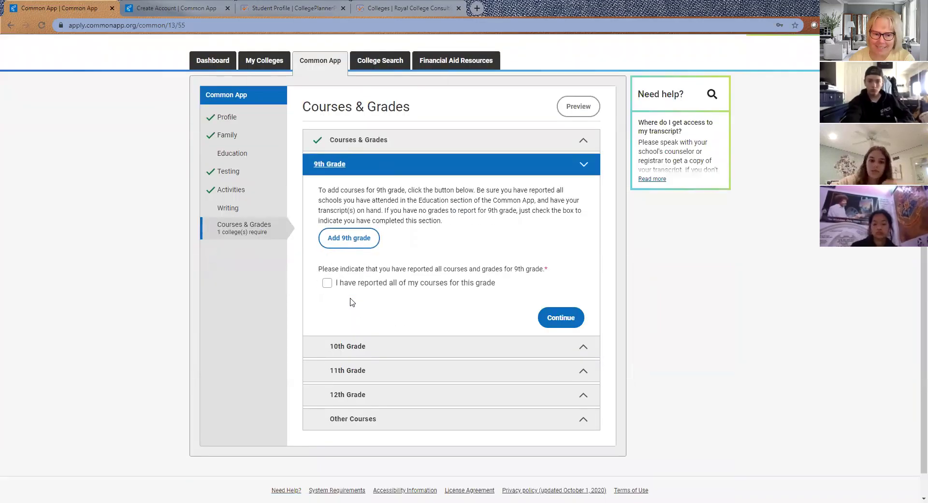
{"action": "left_click", "coordinate": [354, 244]}
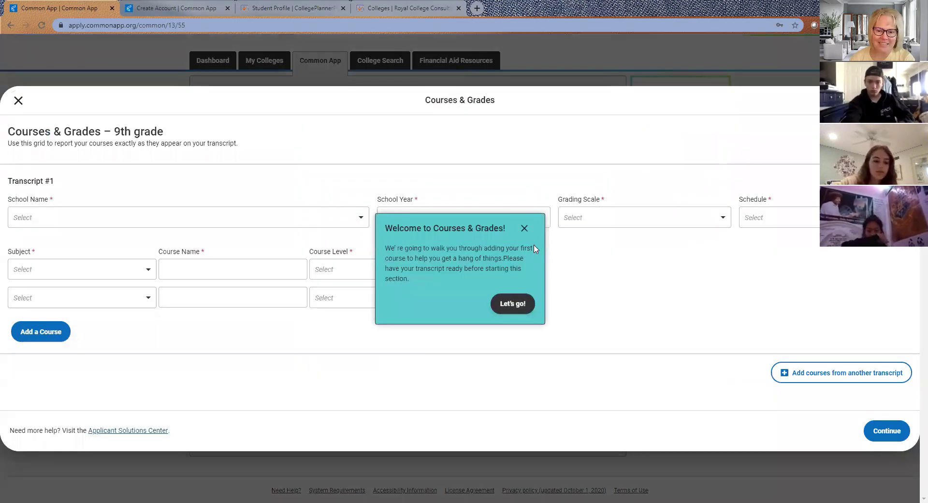
Close the welcome tour and set the 9th-grade transcript school to Costa Mesa High School.
{"action": "left_click", "coordinate": [524, 229]}
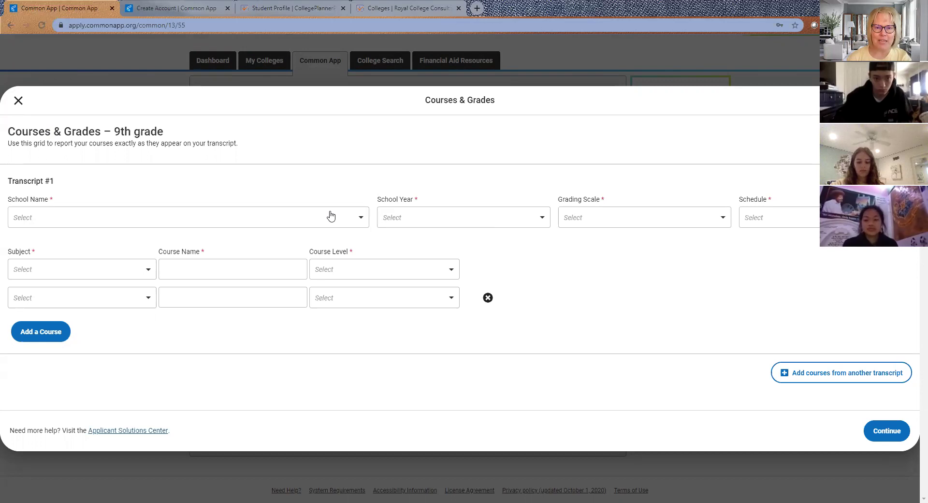
{"action": "left_click", "coordinate": [71, 220]}
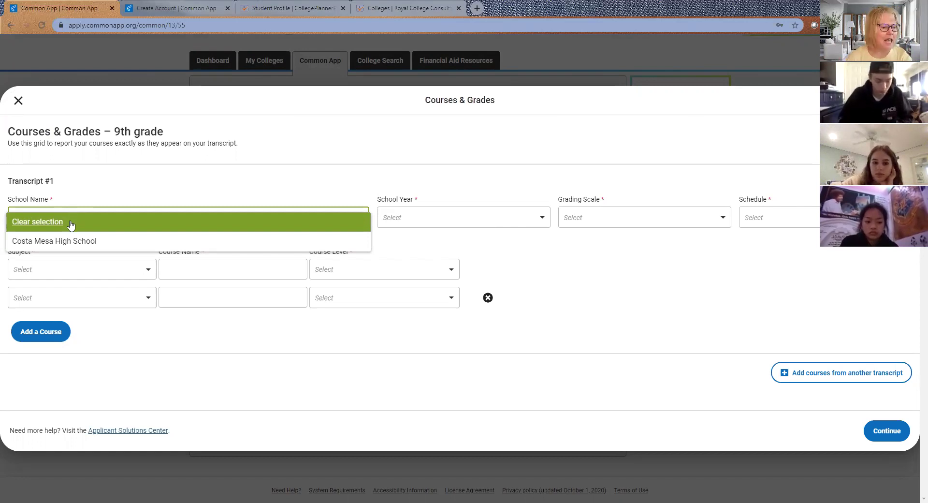
{"action": "left_click", "coordinate": [74, 242]}
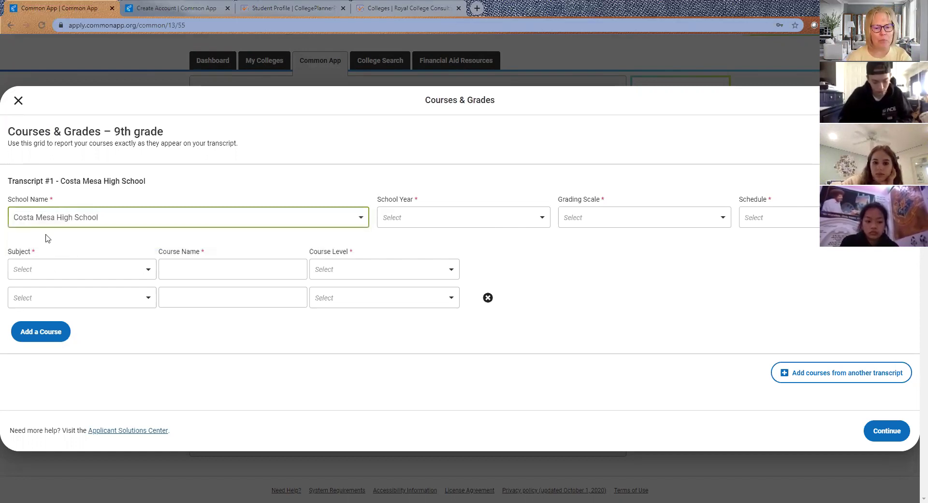
Set the 9th-grade transcript to school year 2018-19, A-F grading and a Semesters schedule.
{"action": "left_click", "coordinate": [543, 218]}
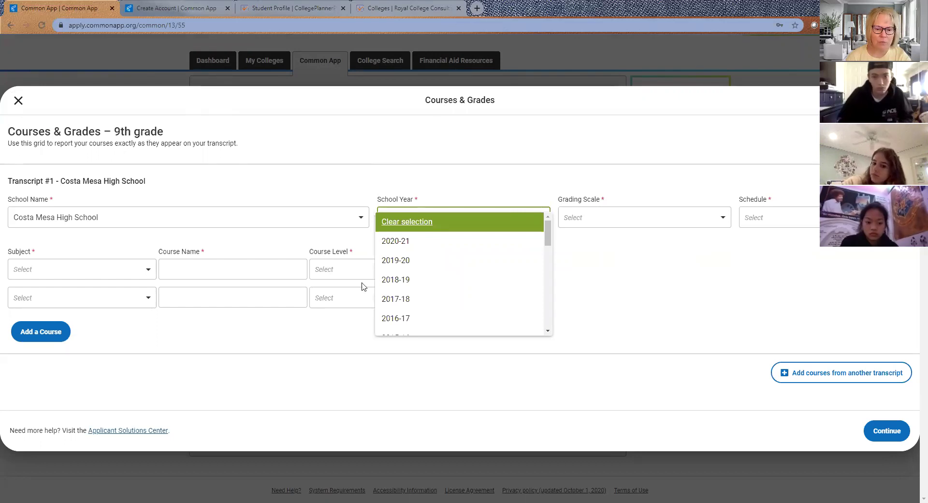
{"action": "left_click", "coordinate": [396, 281]}
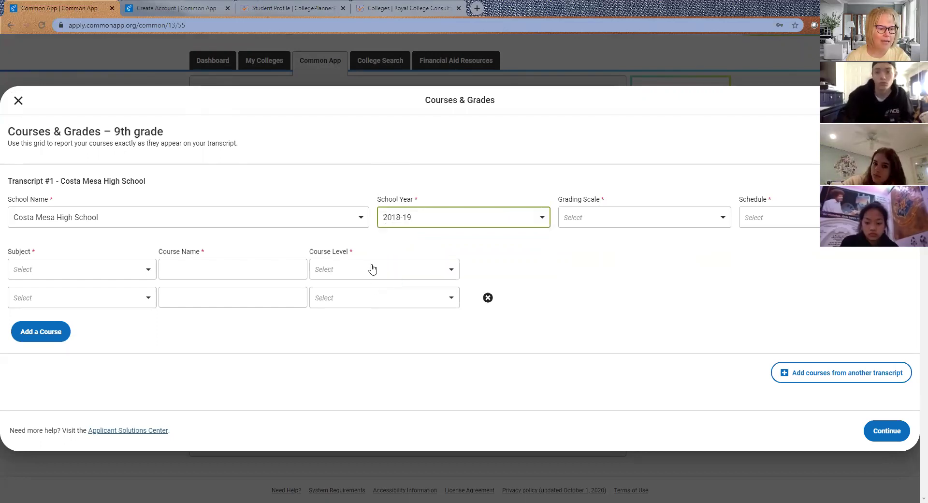
{"action": "left_click", "coordinate": [724, 219]}
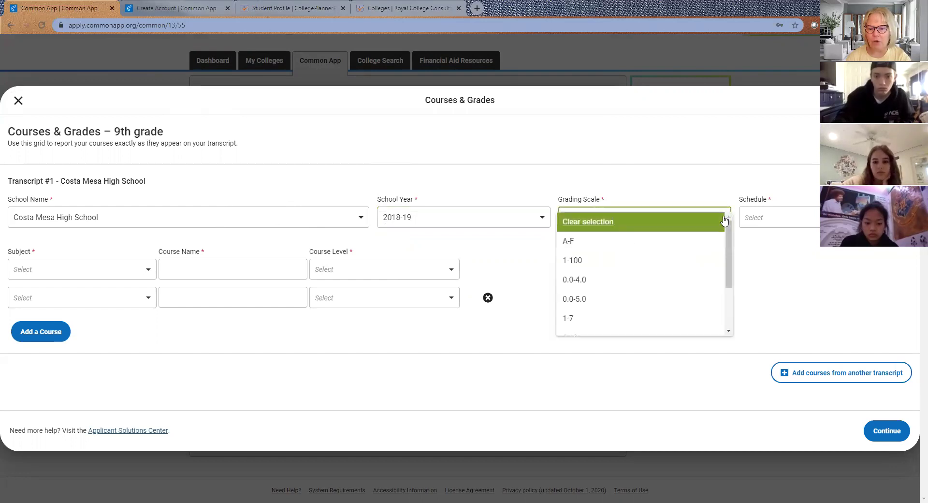
{"action": "left_click", "coordinate": [592, 242]}
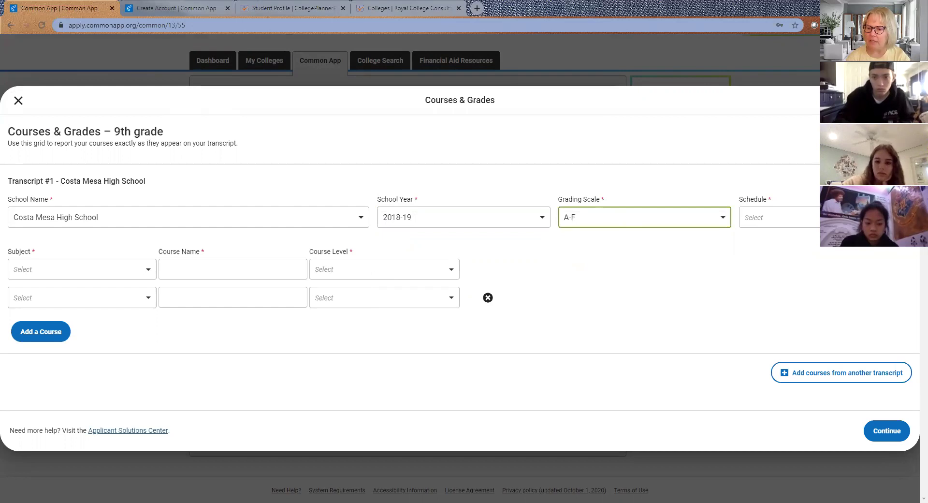
{"action": "left_click", "coordinate": [783, 217]}
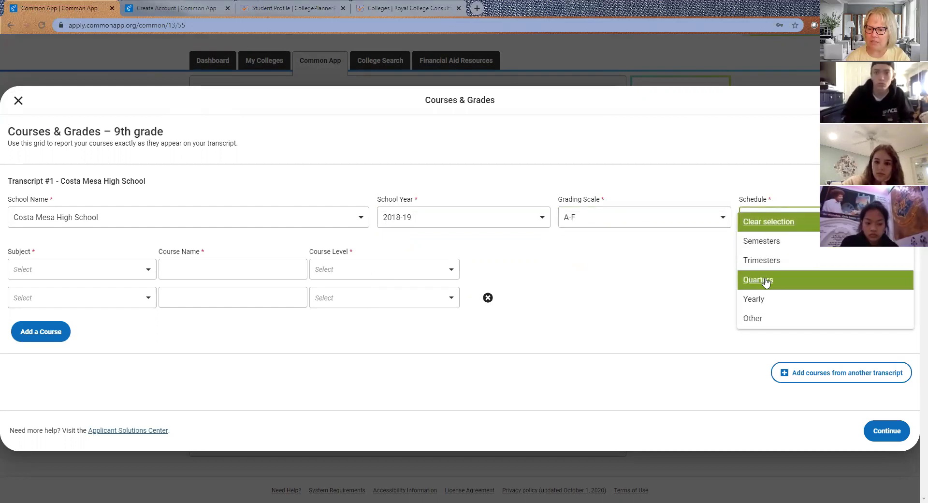
{"action": "left_click", "coordinate": [760, 242]}
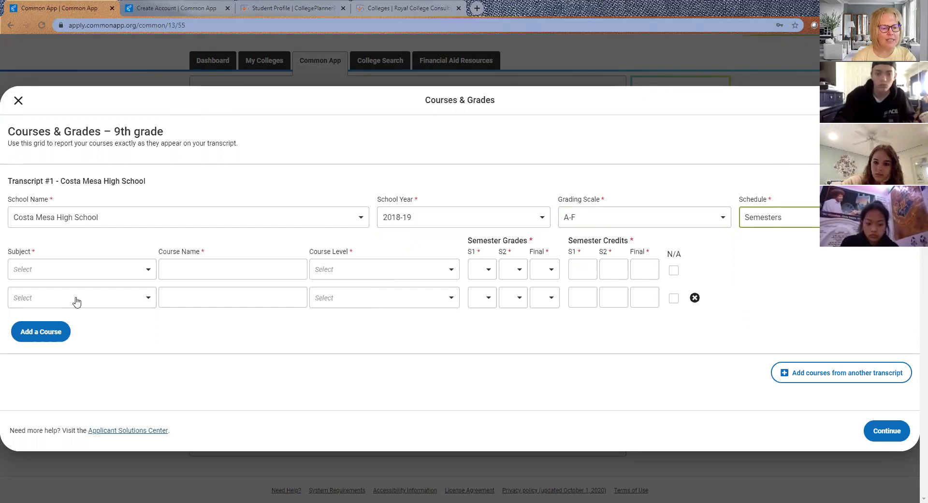
Set the first course's subject to Geometry and type its name as 'Georetry'.
{"action": "left_click", "coordinate": [149, 272]}
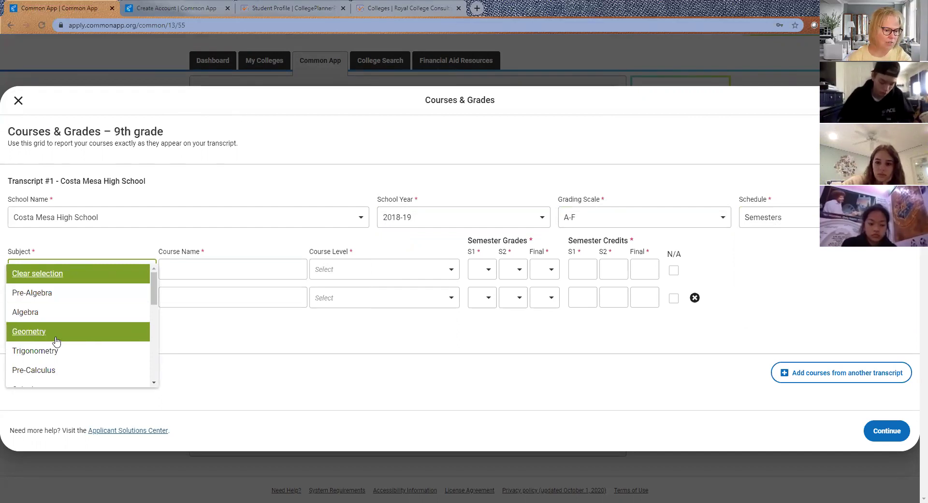
{"action": "left_click", "coordinate": [41, 333]}
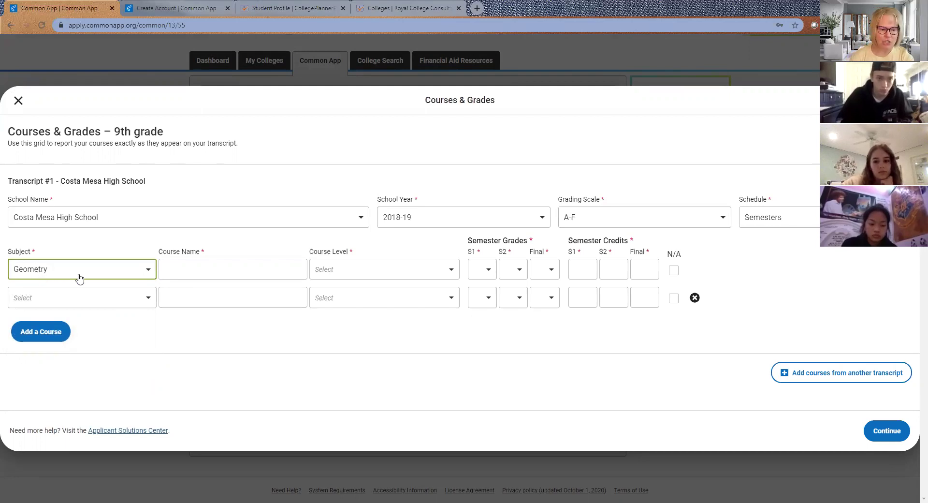
{"action": "left_click", "coordinate": [174, 270]}
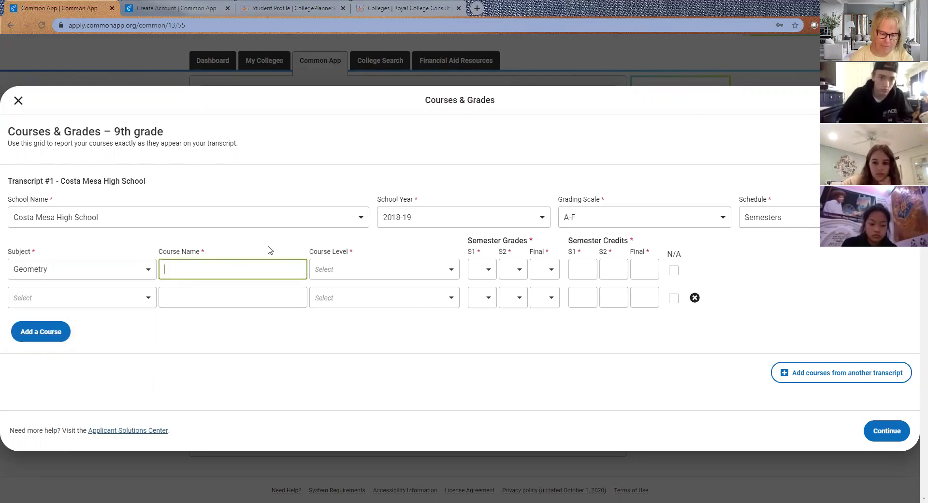
{"action": "type", "text": "Geor"}
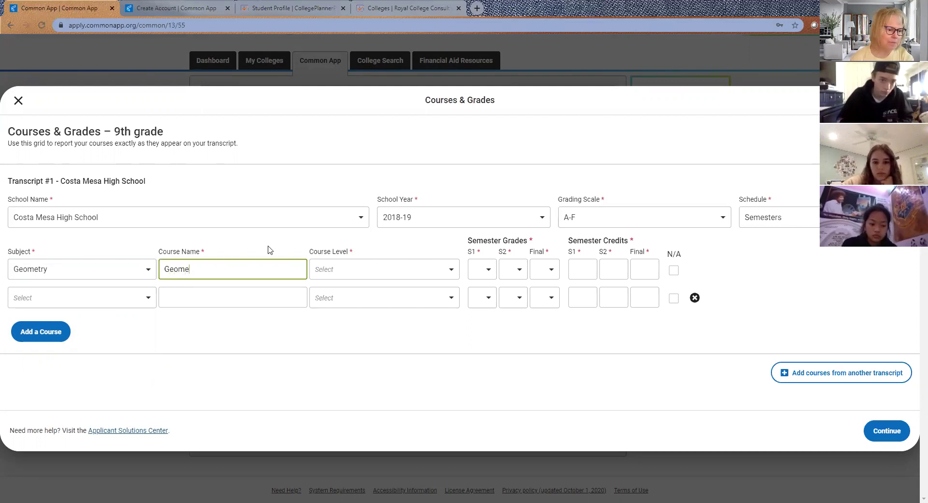
{"action": "type", "text": "etry"}
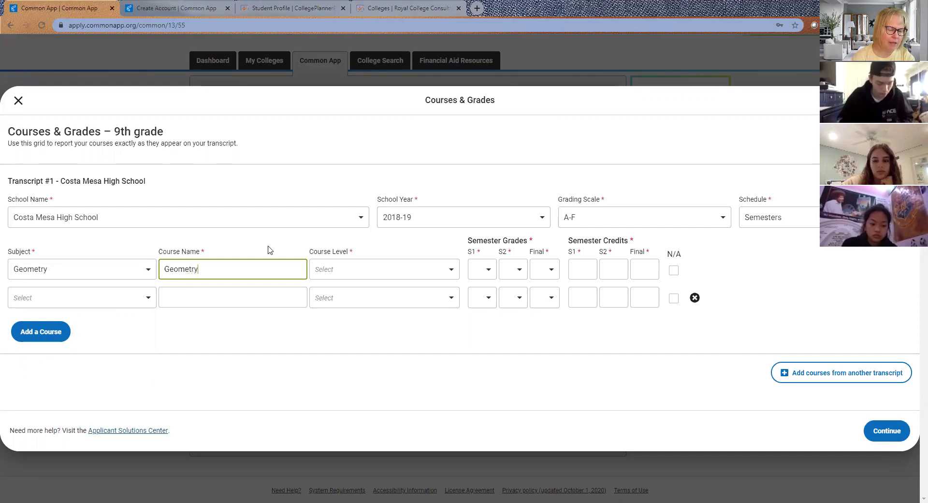
Change the first course's subject to English and retype its name as English 9.
{"action": "left_click", "coordinate": [153, 271]}
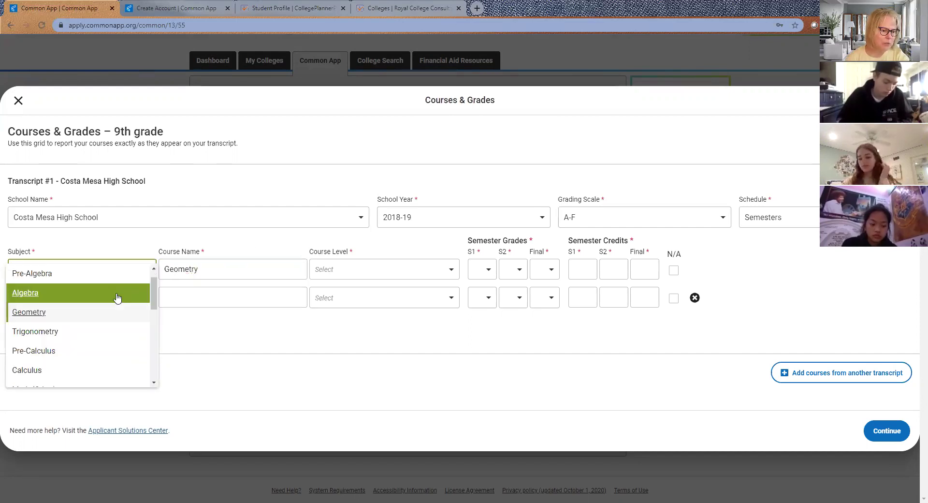
{"action": "scroll", "coordinate": [57, 349], "scroll_direction": "down", "scroll_amount": 3}
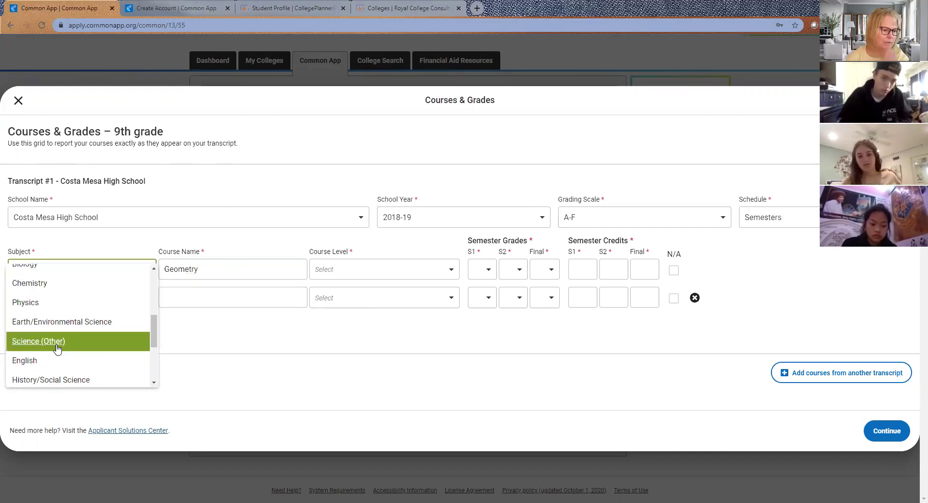
{"action": "scroll", "coordinate": [59, 307], "scroll_direction": "down", "scroll_amount": 2}
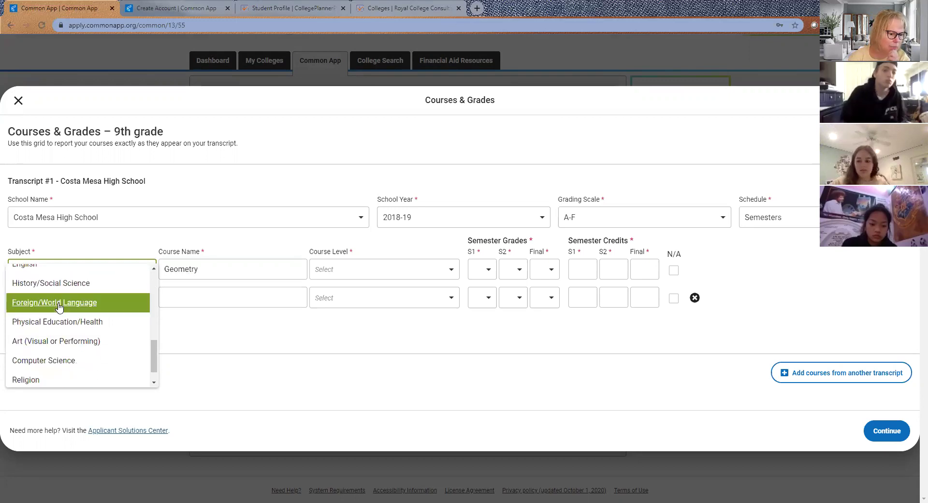
{"action": "scroll", "coordinate": [54, 309], "scroll_direction": "up", "scroll_amount": 1}
{"action": "left_click", "coordinate": [32, 313]}
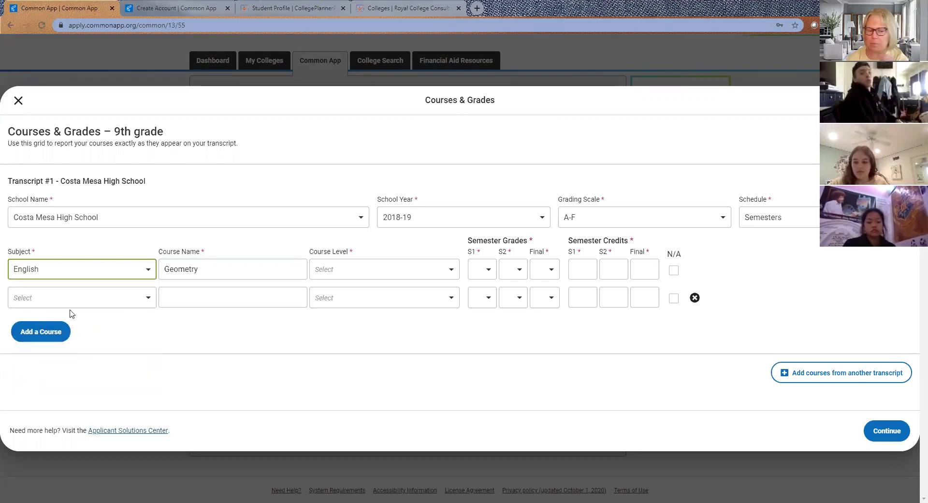
{"action": "left_click_drag", "start_coordinate": [246, 268], "coordinate": [150, 268]}
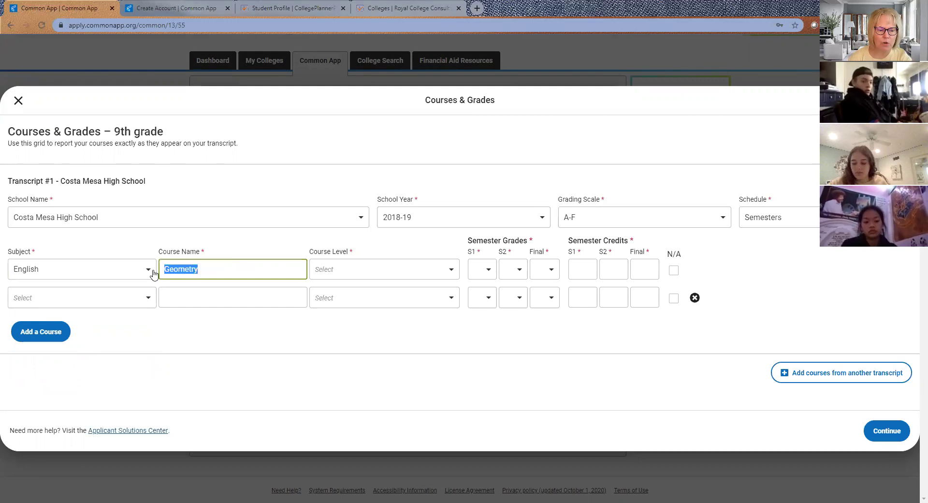
{"action": "key", "text": "BackSpace"}
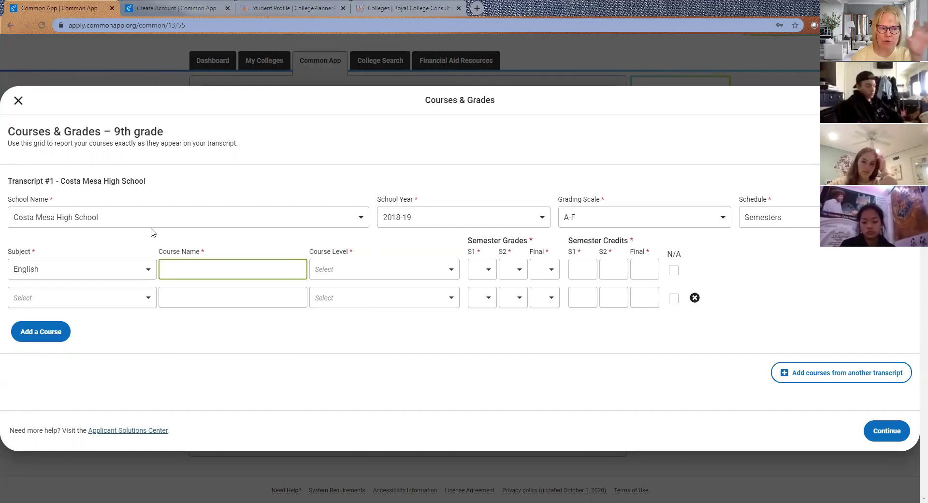
{"action": "type", "text": "En"}
{"action": "key", "text": "BackSpace"}
{"action": "key", "text": "BackSpace"}
{"action": "type", "text": "Bri"}
{"action": "type", "text": "tei"}
{"action": "type", "text": "sh "}
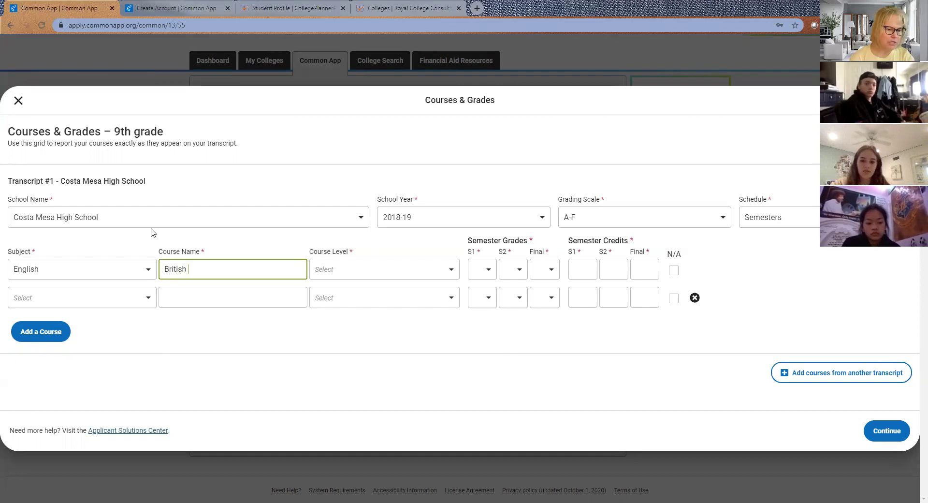
{"action": "type", "text": "Literature"}
{"action": "key", "text": "BackSpace"}
{"action": "key", "text": "BackSpace"}
{"action": "key", "text": "BackSpace"}
{"action": "key", "text": "BackSpace"}
{"action": "key", "text": "BackSpace"}
{"action": "key", "text": "BackSpace"}
{"action": "key", "text": "BackSpace"}
{"action": "key", "text": "BackSpace"}
{"action": "key", "text": "BackSpace"}
{"action": "key", "text": "BackSpace"}
{"action": "key", "text": "BackSpace"}
{"action": "key", "text": "BackSpace"}
{"action": "key", "text": "BackSpace"}
{"action": "key", "text": "BackSpace"}
{"action": "key", "text": "BackSpace"}
{"action": "key", "text": "BackSpace"}
{"action": "key", "text": "BackSpace"}
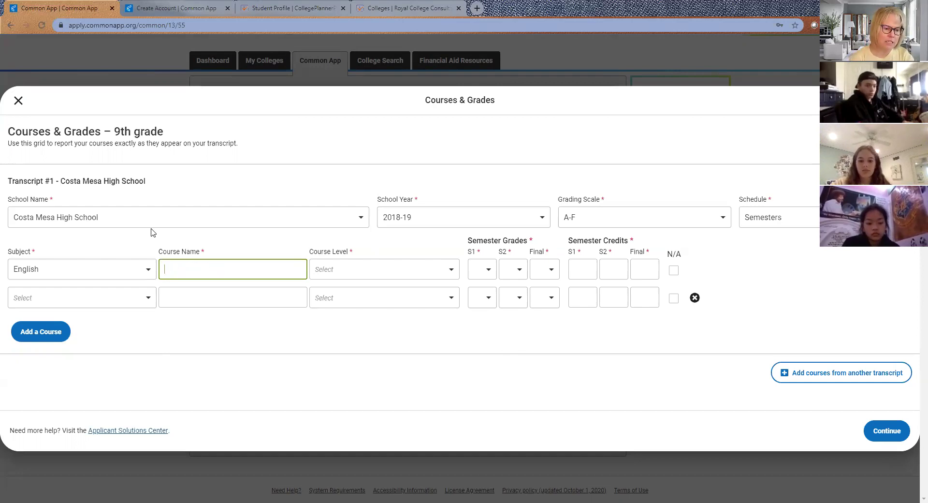
{"action": "type", "text": "English 9"}
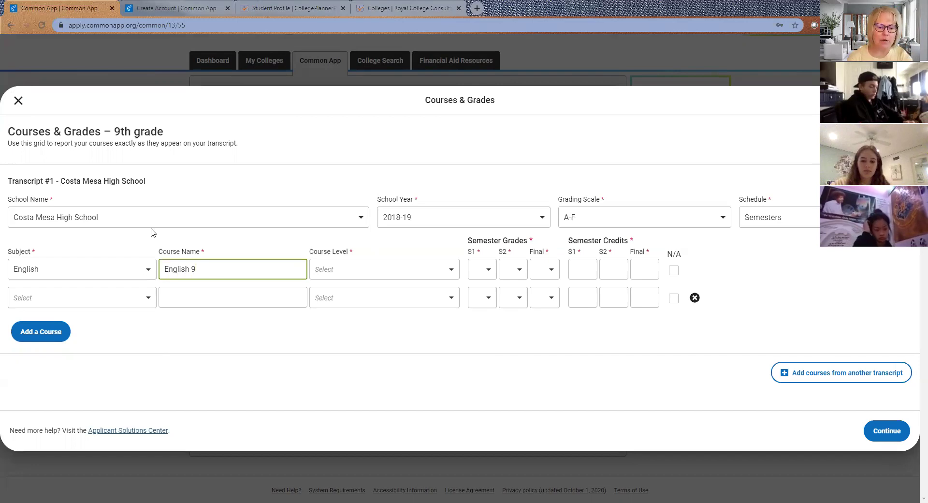
Set English 9's course level to Regular/Standard after briefly trying Honors.
{"action": "left_click", "coordinate": [447, 274]}
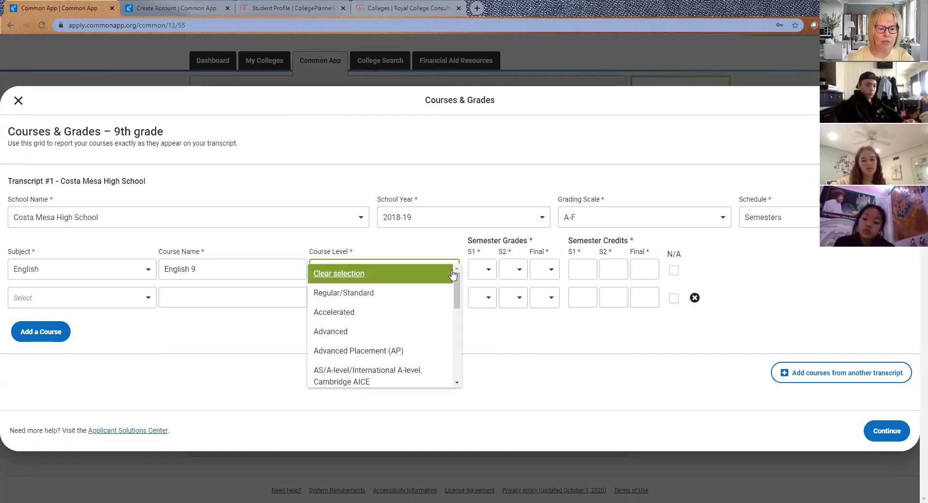
{"action": "left_click", "coordinate": [368, 294]}
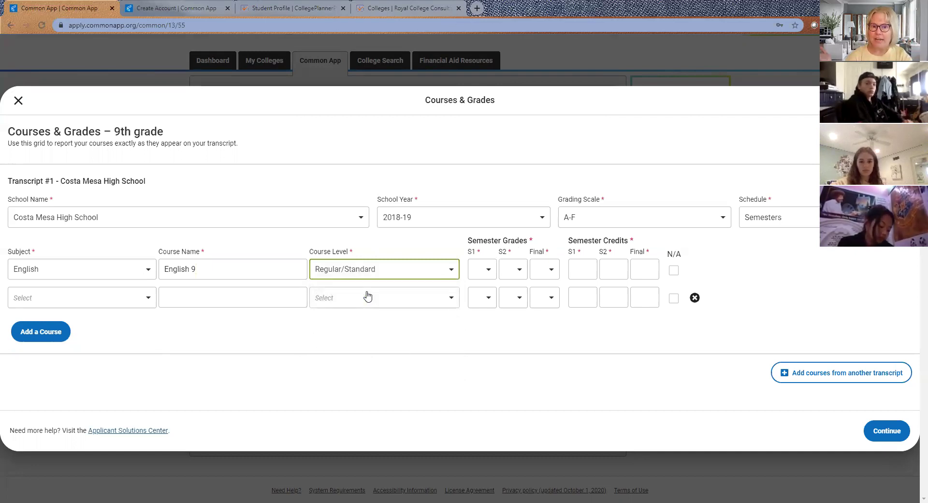
{"action": "left_click", "coordinate": [450, 272]}
{"action": "scroll", "coordinate": [430, 324], "scroll_direction": "down", "scroll_amount": 1}
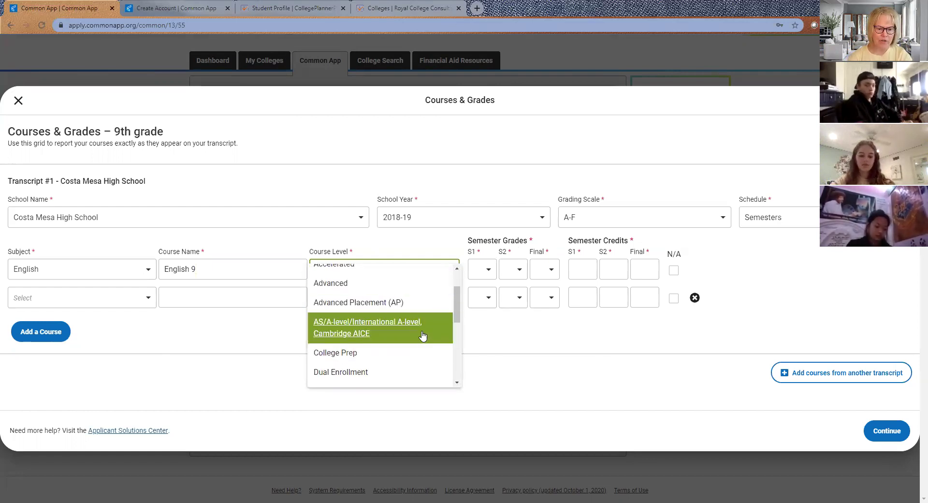
{"action": "scroll", "coordinate": [339, 373], "scroll_direction": "down", "scroll_amount": 2}
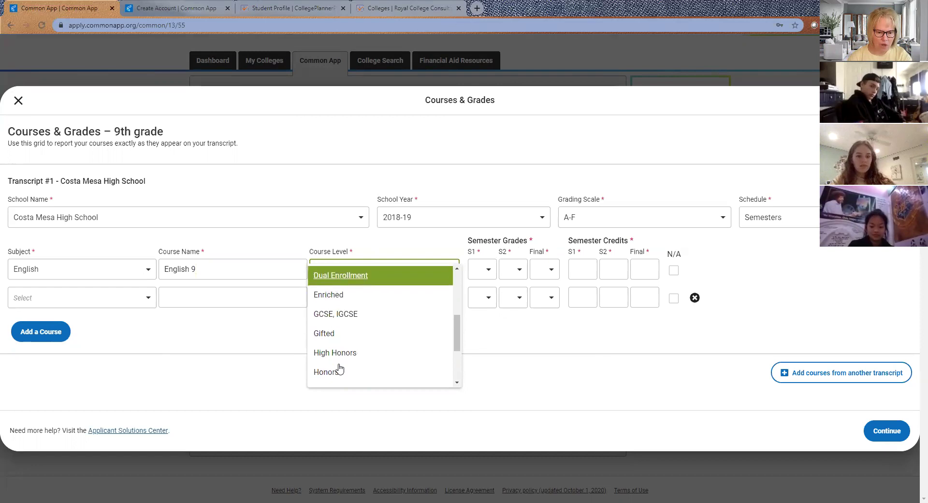
{"action": "left_click", "coordinate": [337, 377]}
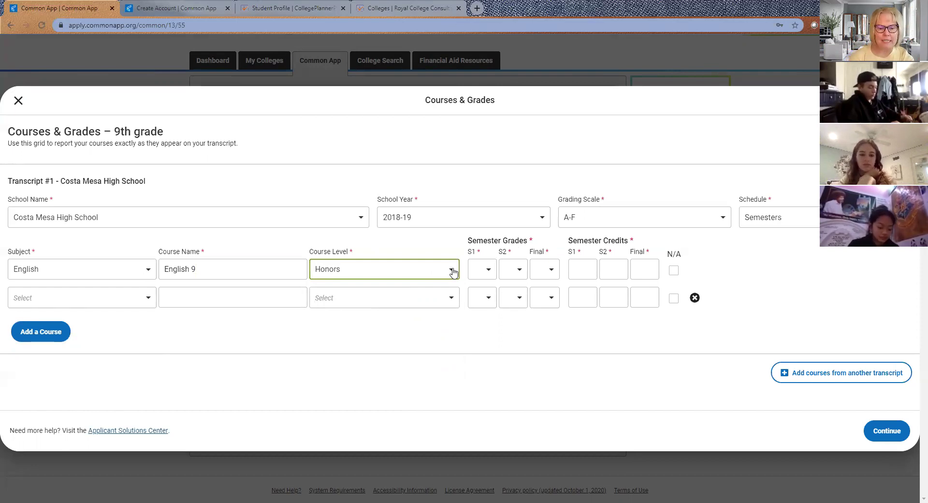
{"action": "left_click", "coordinate": [451, 271]}
{"action": "scroll", "coordinate": [424, 318], "scroll_direction": "up", "scroll_amount": 5}
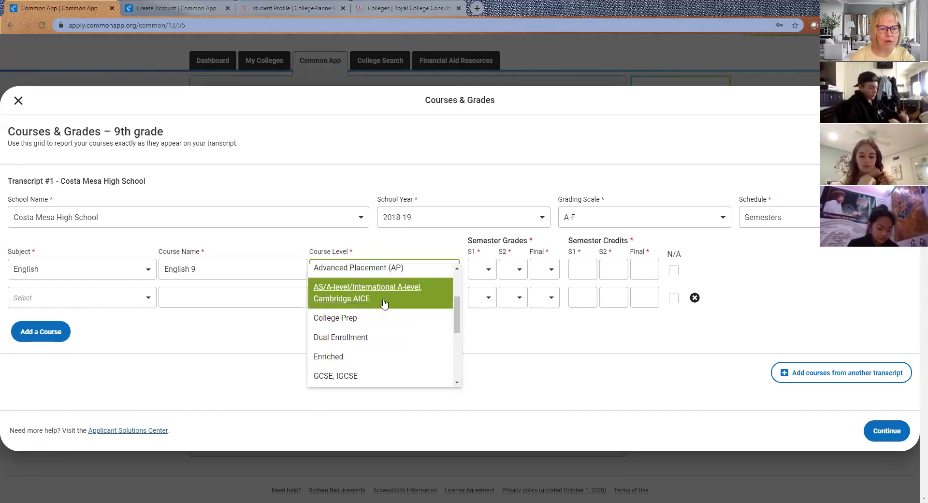
{"action": "left_click", "coordinate": [364, 292]}
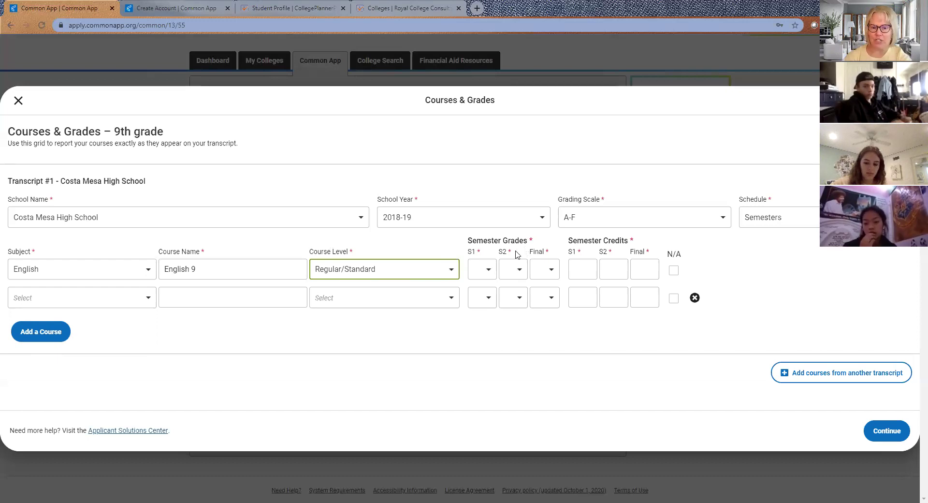
{"action": "left_click", "coordinate": [489, 271]}
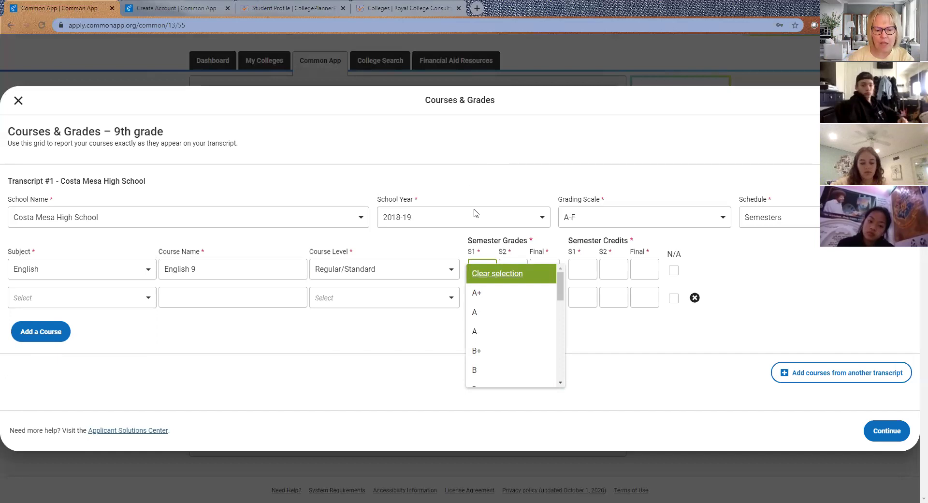
Grade English 9 as B+ for semester 1, A for semester 2, and A final.
{"action": "left_click", "coordinate": [493, 318]}
{"action": "left_click", "coordinate": [514, 271]}
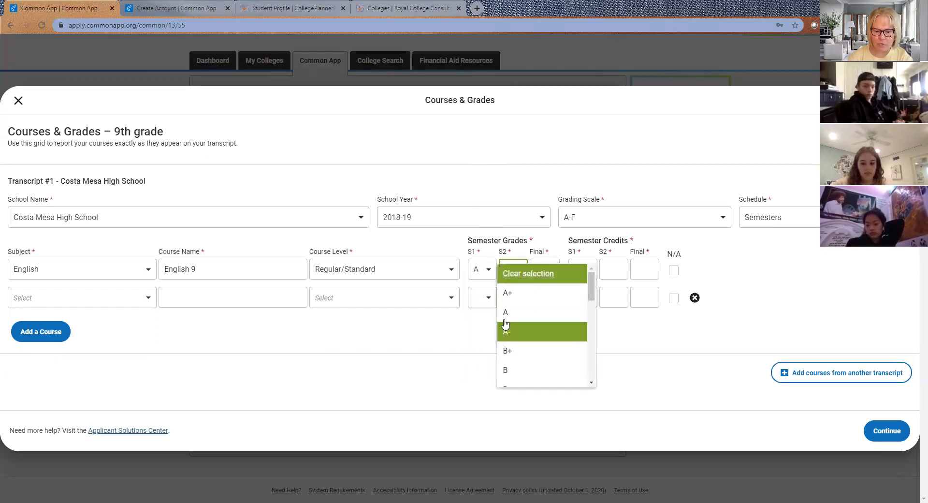
{"action": "left_click", "coordinate": [505, 318]}
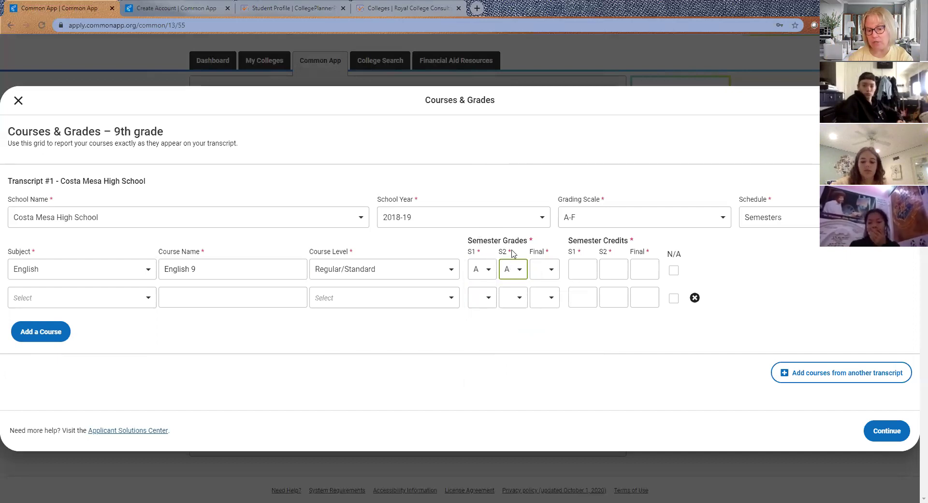
{"action": "left_click", "coordinate": [549, 273]}
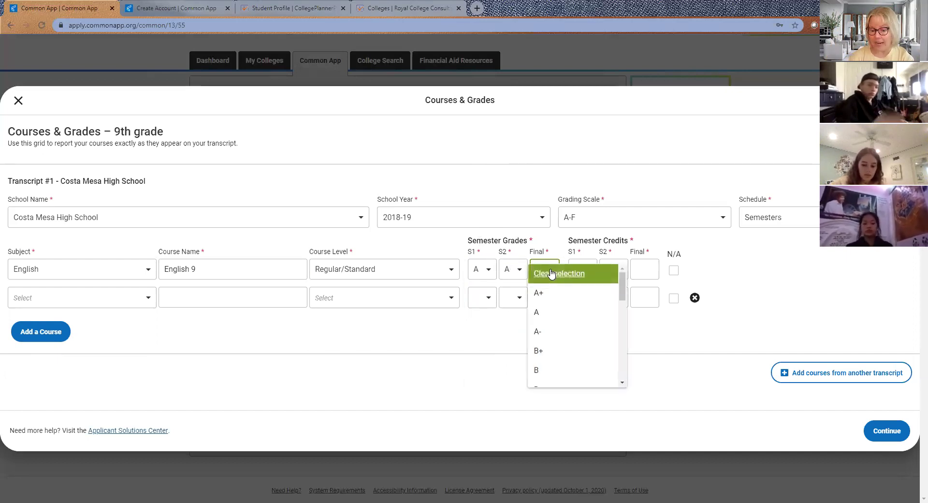
{"action": "left_click", "coordinate": [542, 311]}
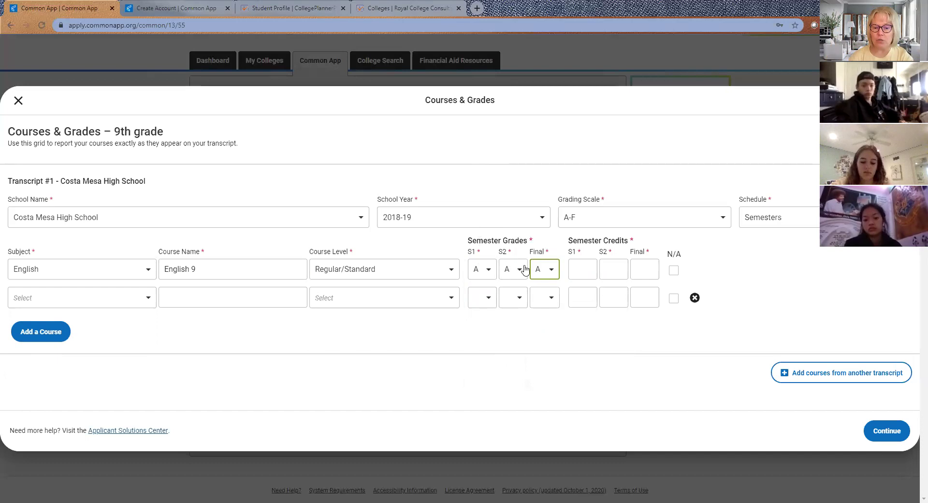
{"action": "left_click", "coordinate": [482, 269]}
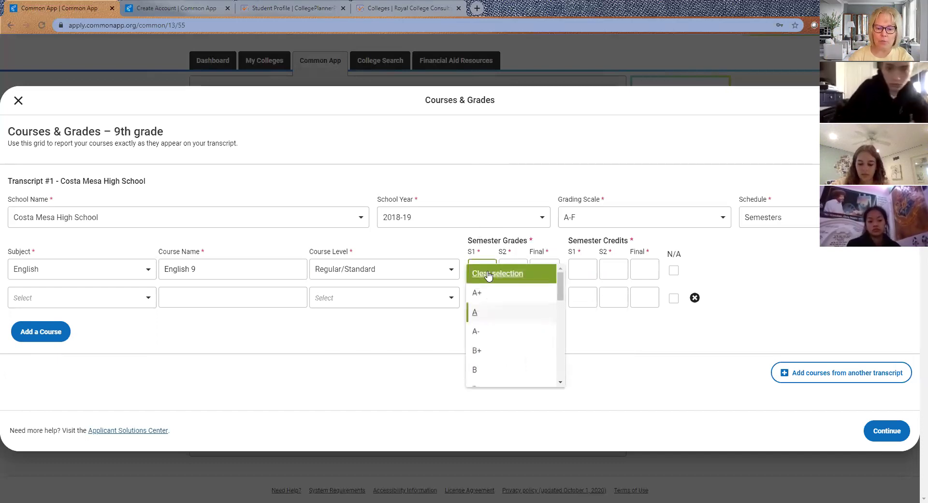
{"action": "left_click", "coordinate": [478, 351]}
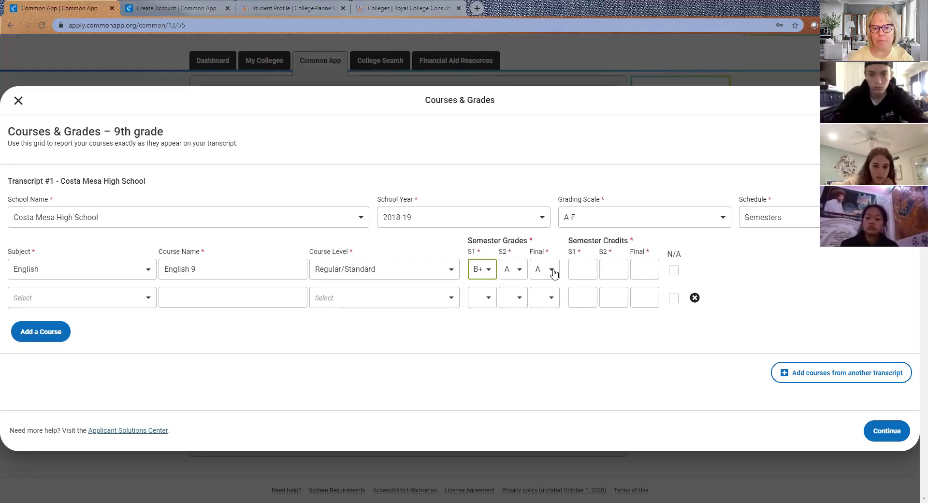
{"action": "left_click", "coordinate": [591, 270]}
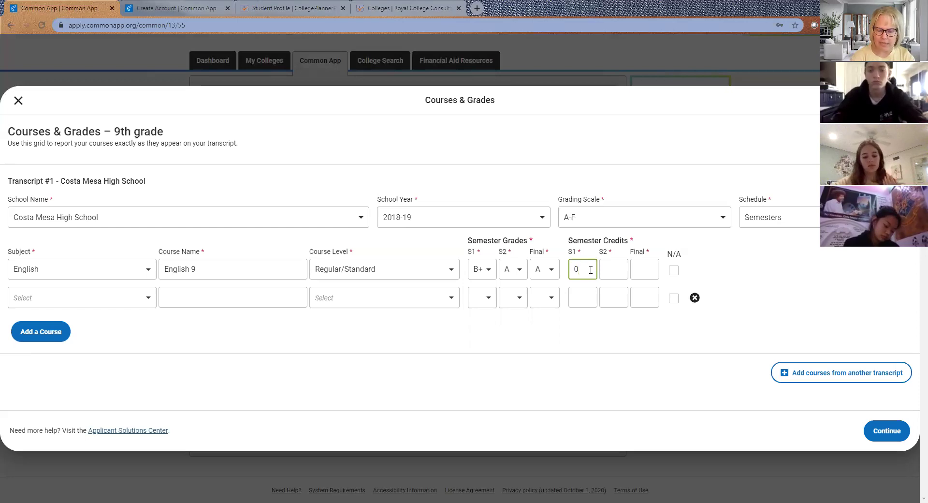
Enter 0.5 credits for each English 9 semester, giving 1.00 final credit.
{"action": "type", "text": "5"}
{"action": "key", "text": "Tab"}
{"action": "type", "text": "0."}
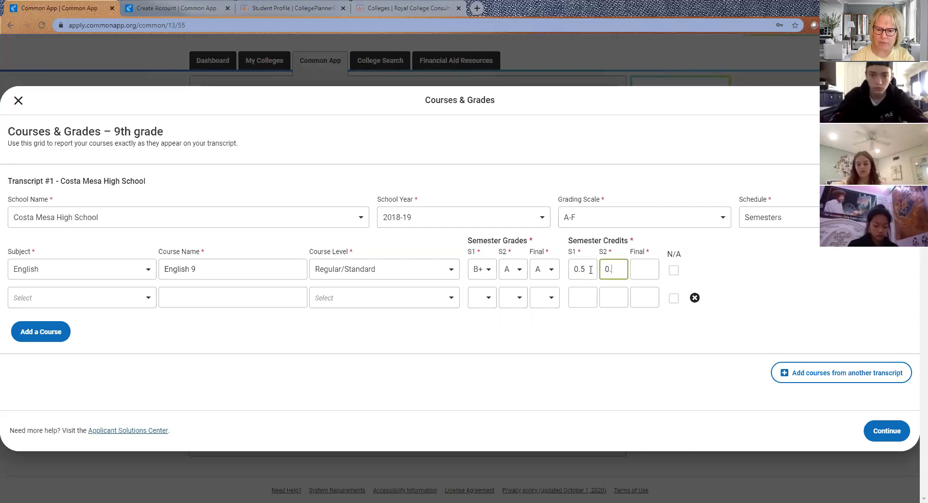
{"action": "type", "text": "5"}
{"action": "key", "text": "Tab"}
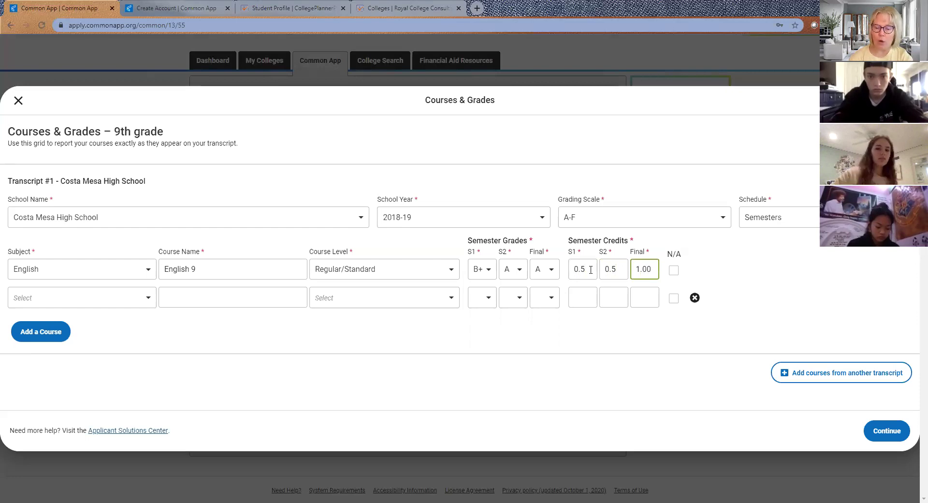
{"action": "left_click_drag", "start_coordinate": [573, 272], "coordinate": [661, 272]}
{"action": "left_click", "coordinate": [661, 273]}
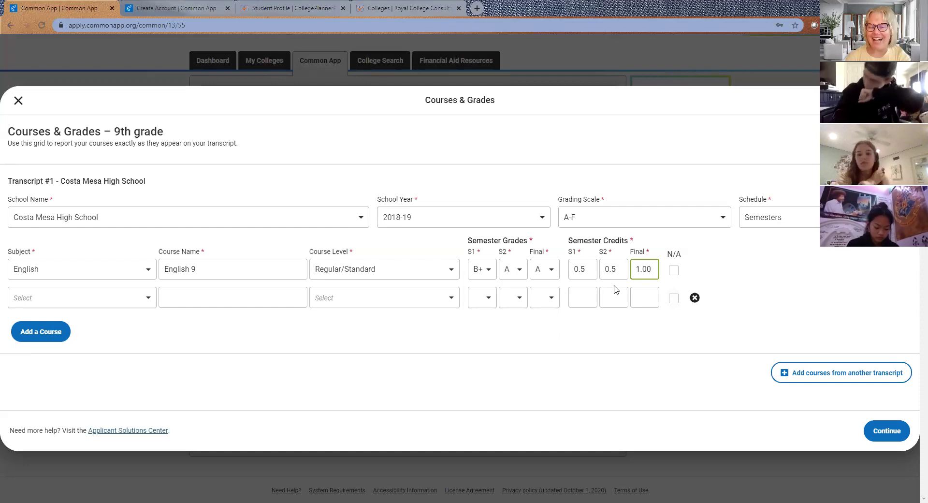
{"action": "left_click", "coordinate": [488, 272]}
{"action": "left_click", "coordinate": [488, 272]}
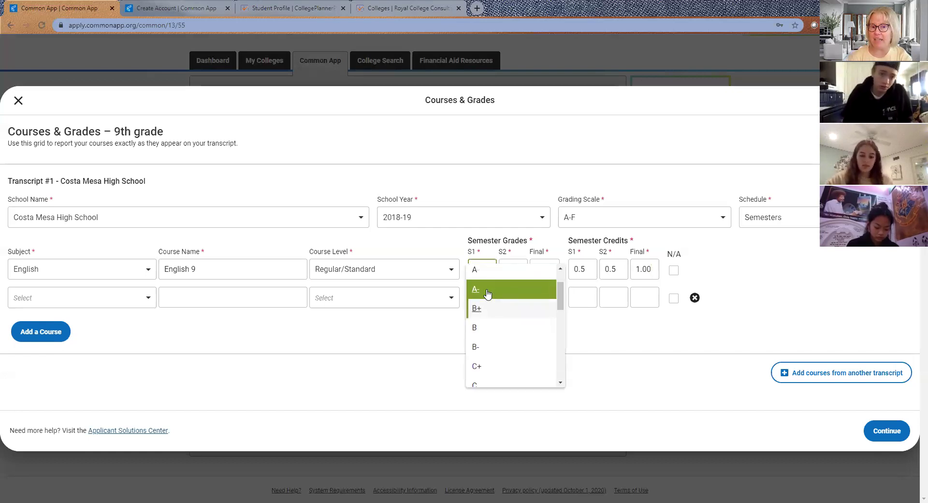
{"action": "scroll", "coordinate": [487, 294], "scroll_direction": "up", "scroll_amount": 1}
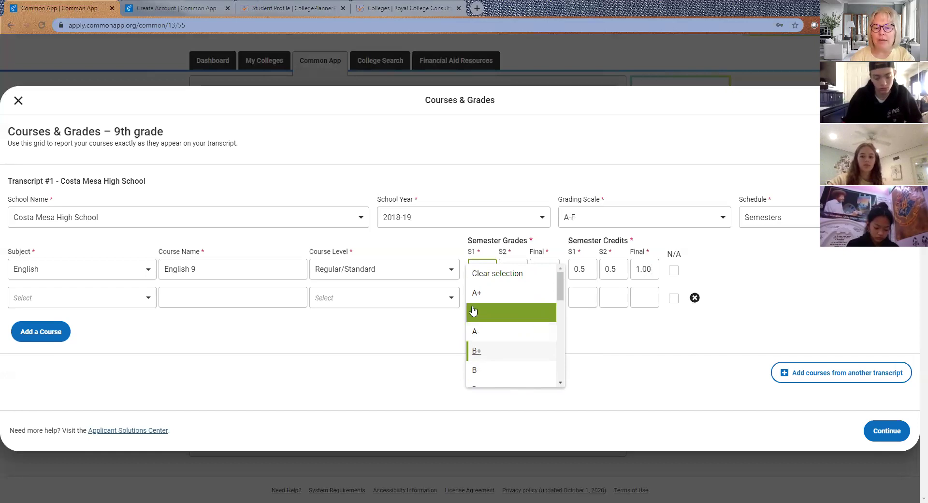
{"action": "left_click", "coordinate": [474, 312]}
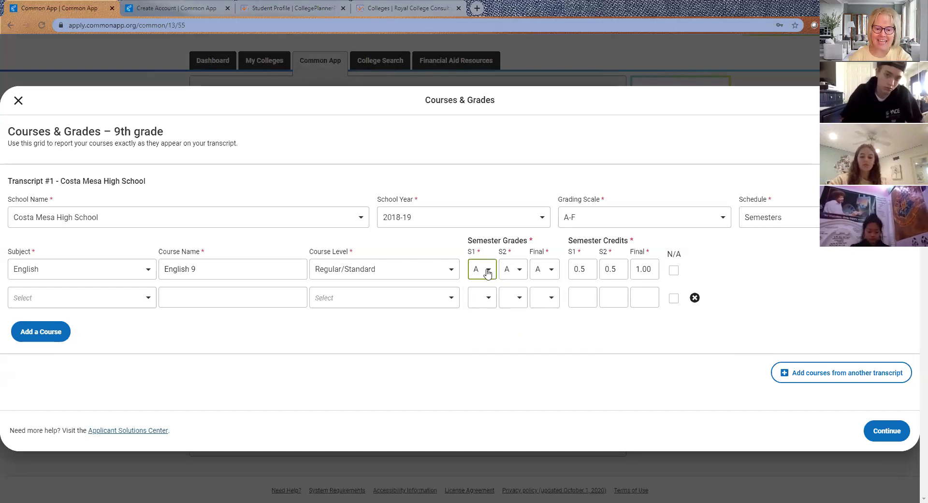
{"action": "left_click", "coordinate": [488, 273]}
{"action": "left_click", "coordinate": [489, 333]}
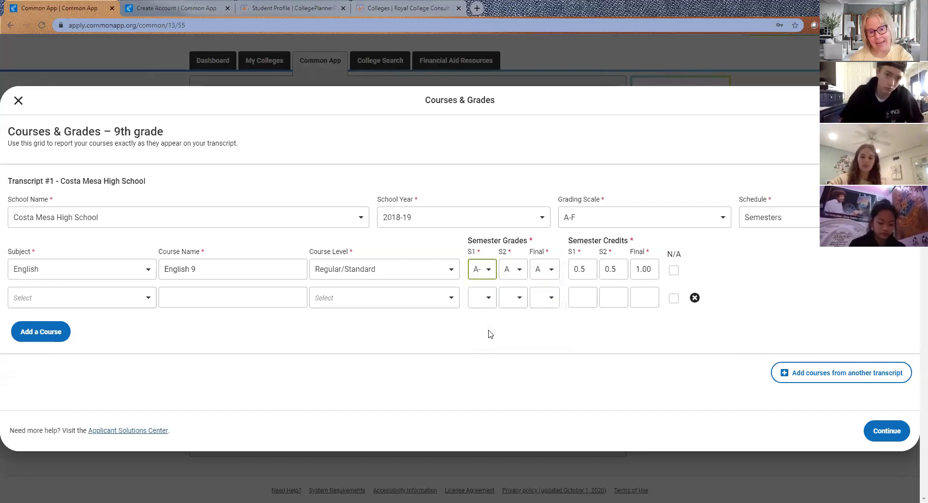
{"action": "left_click", "coordinate": [488, 270]}
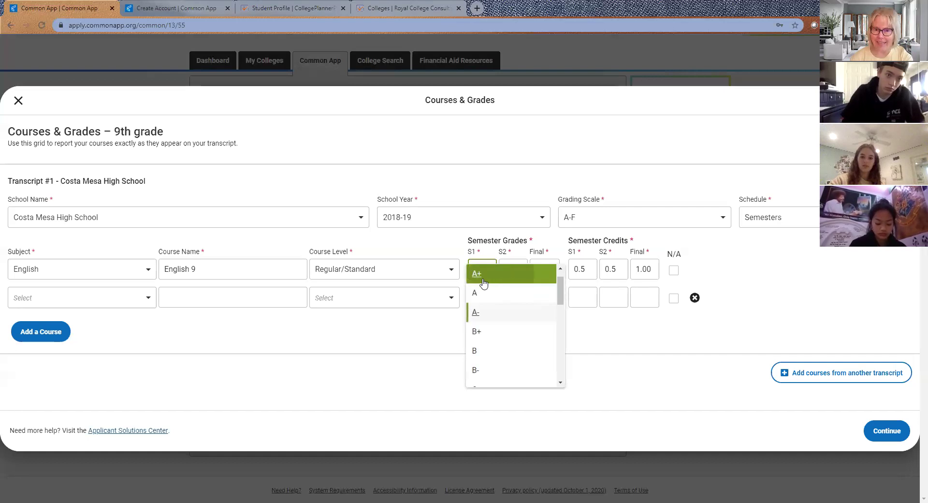
{"action": "left_click", "coordinate": [483, 275]}
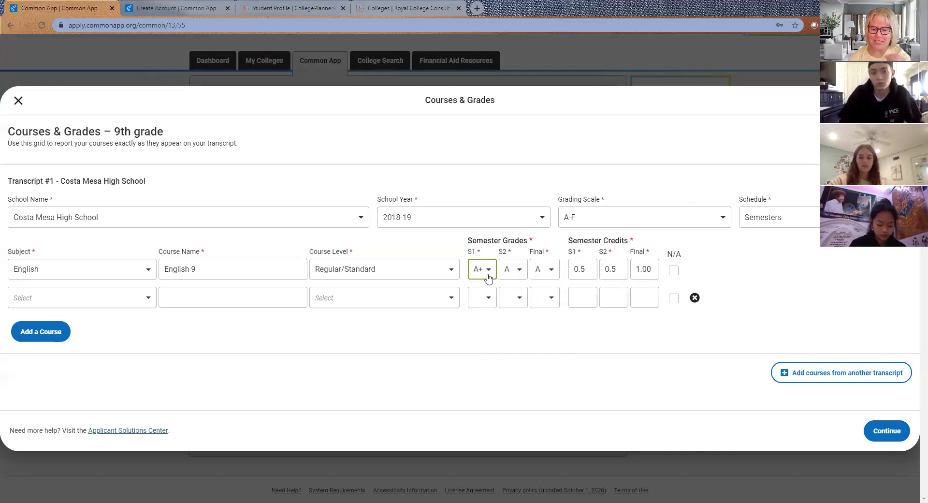
{"action": "left_click", "coordinate": [489, 271]}
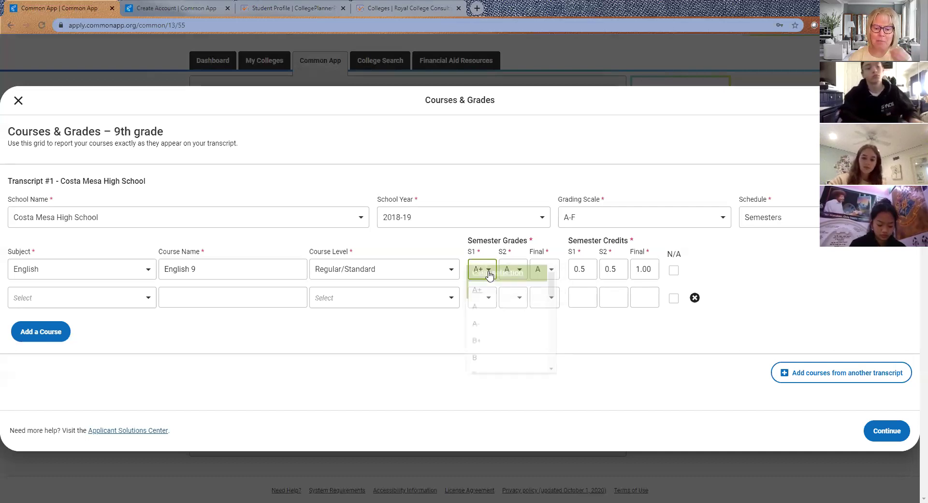
{"action": "left_click", "coordinate": [486, 349]}
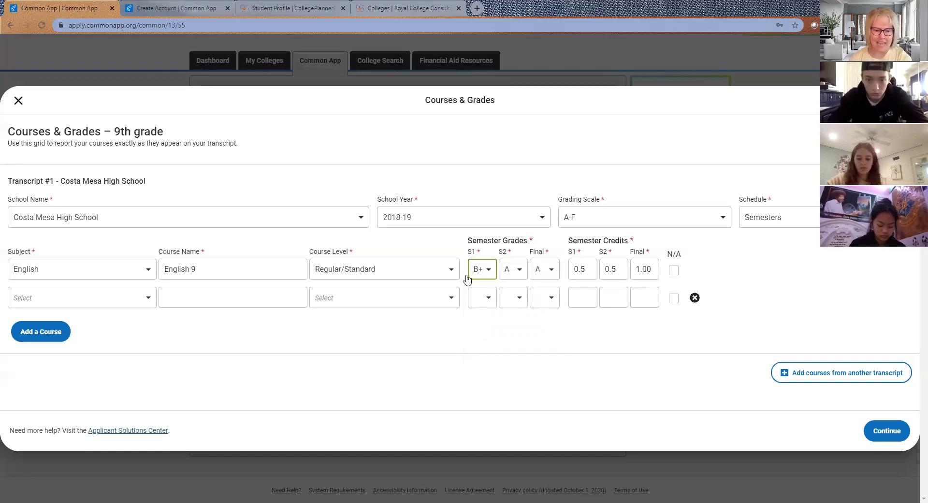
{"action": "left_click", "coordinate": [381, 274]}
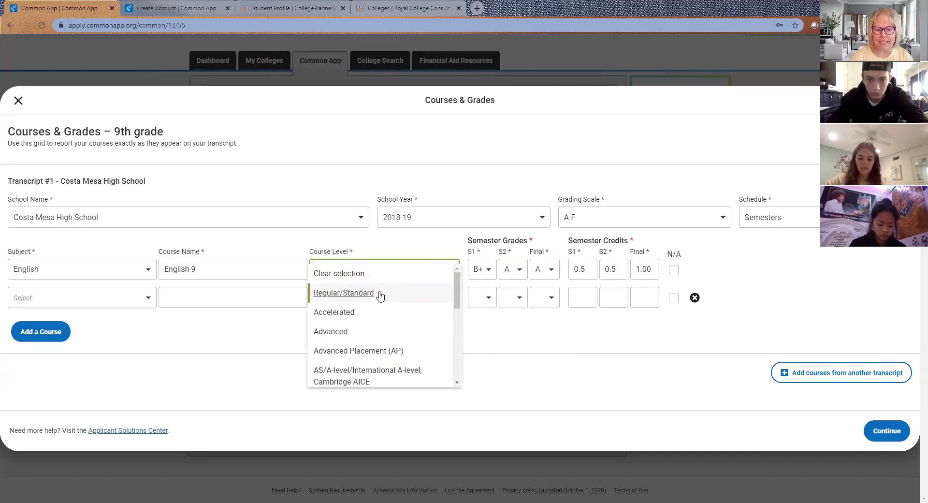
{"action": "left_click", "coordinate": [373, 293]}
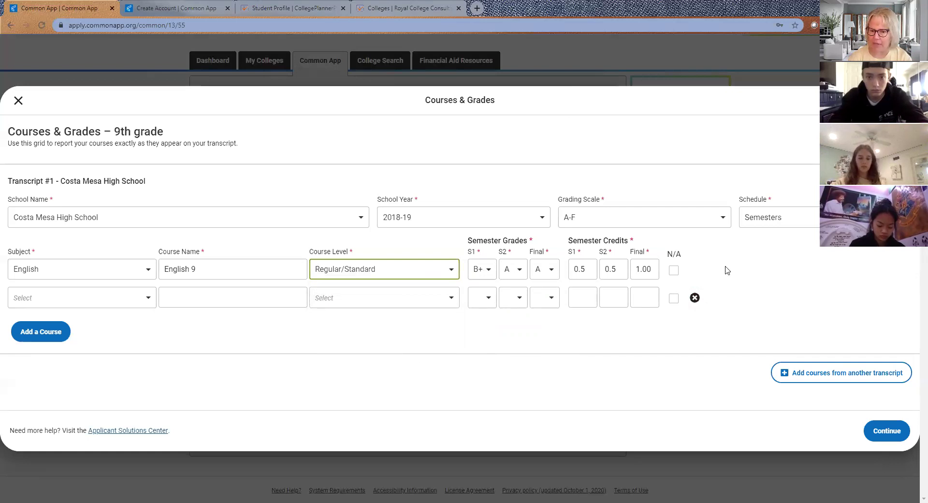
Save the English 9 row, tick 'I have reported all of my courses for this grade', and continue to 10th Grade.
{"action": "left_click", "coordinate": [869, 437]}
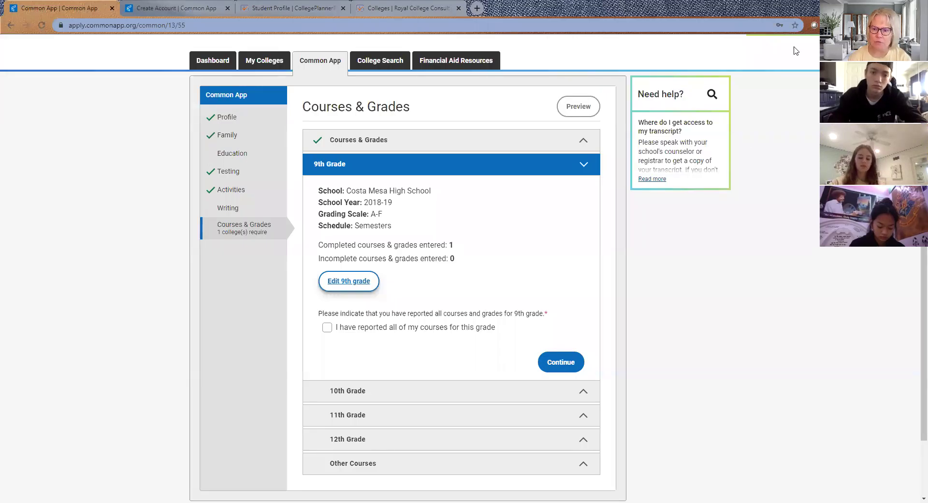
{"action": "scroll", "coordinate": [455, 247], "scroll_direction": "down", "scroll_amount": 2}
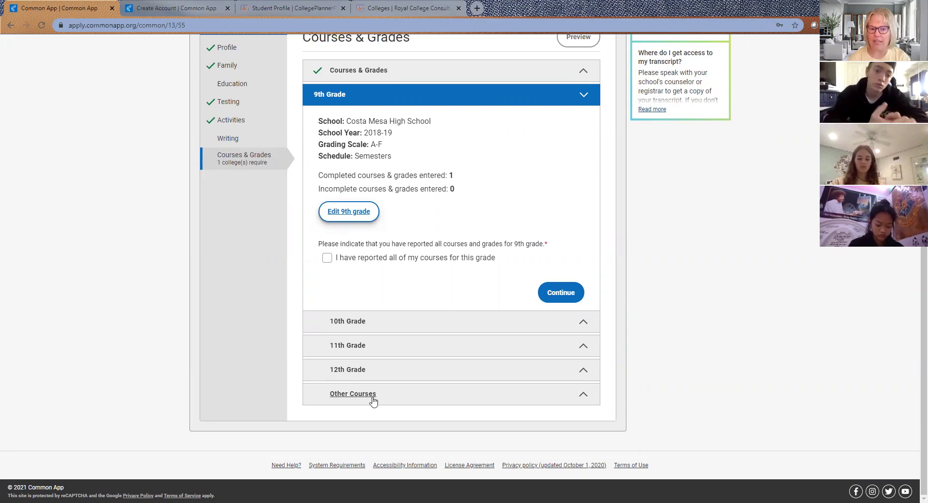
{"action": "left_click", "coordinate": [336, 262]}
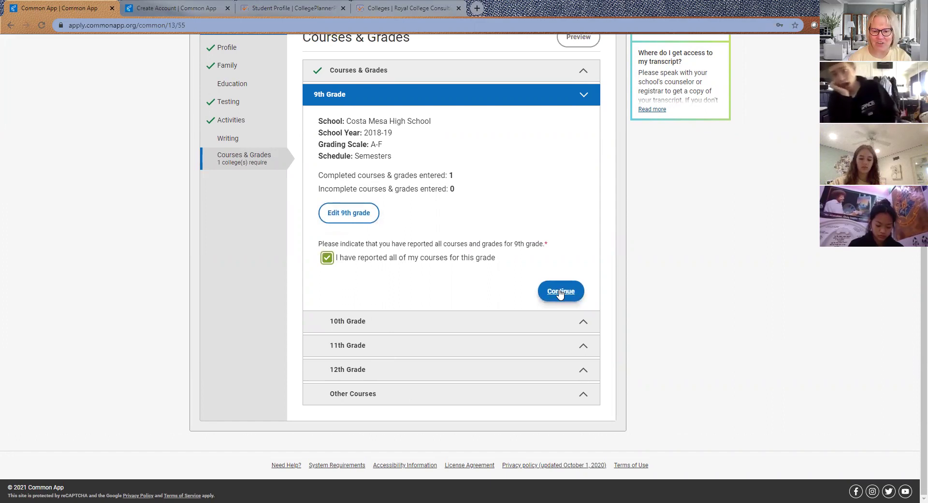
{"action": "left_click", "coordinate": [560, 293]}
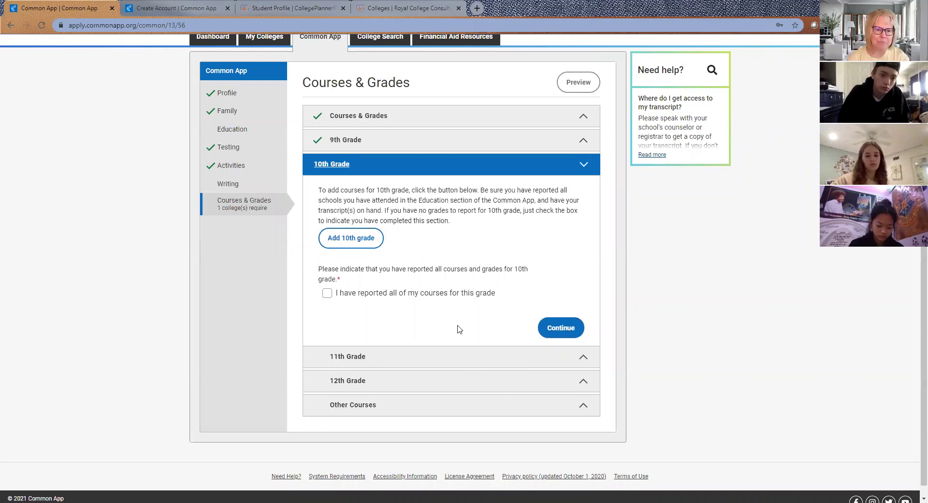
{"action": "scroll", "coordinate": [460, 329], "scroll_direction": "up", "scroll_amount": 2}
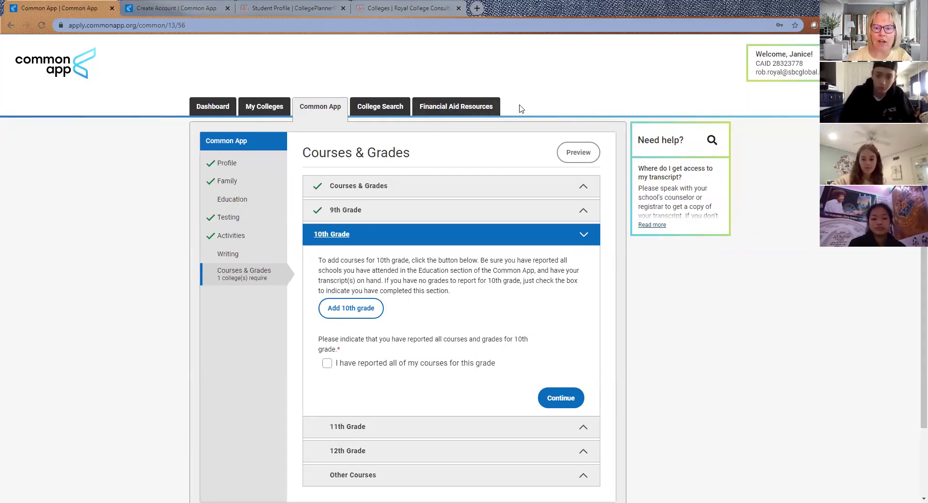
{"action": "left_click", "coordinate": [577, 157]}
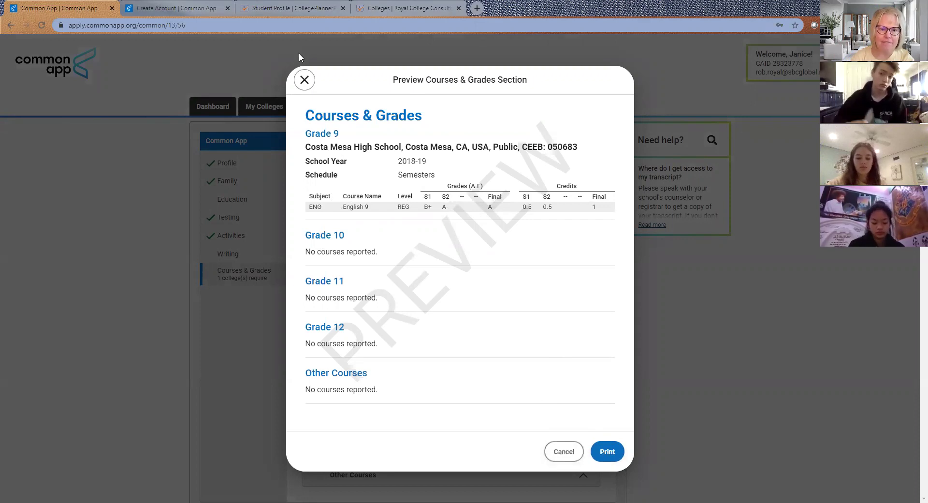
{"action": "left_click", "coordinate": [305, 80]}
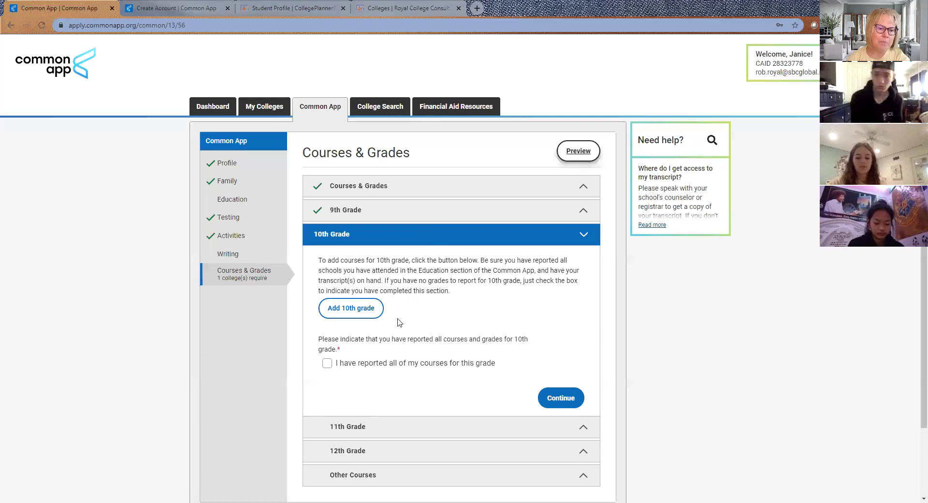
{"action": "scroll", "coordinate": [476, 272], "scroll_direction": "down", "scroll_amount": 3}
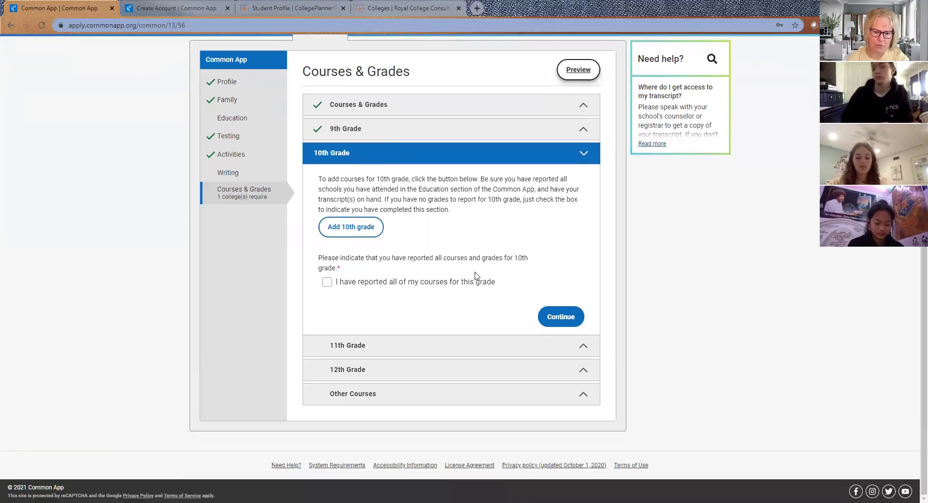
{"action": "scroll", "coordinate": [475, 275], "scroll_direction": "up", "scroll_amount": 3}
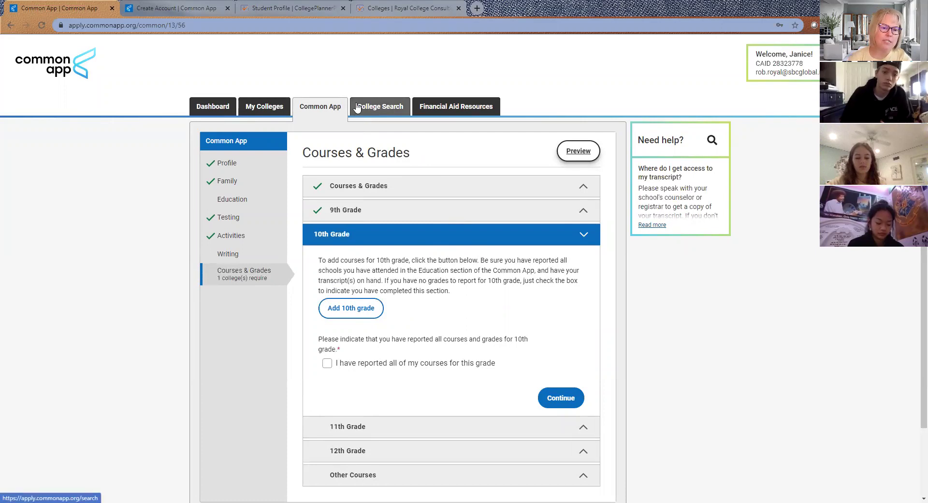
Open Chapman University's College Information page from My Colleges.
{"action": "left_click", "coordinate": [262, 110]}
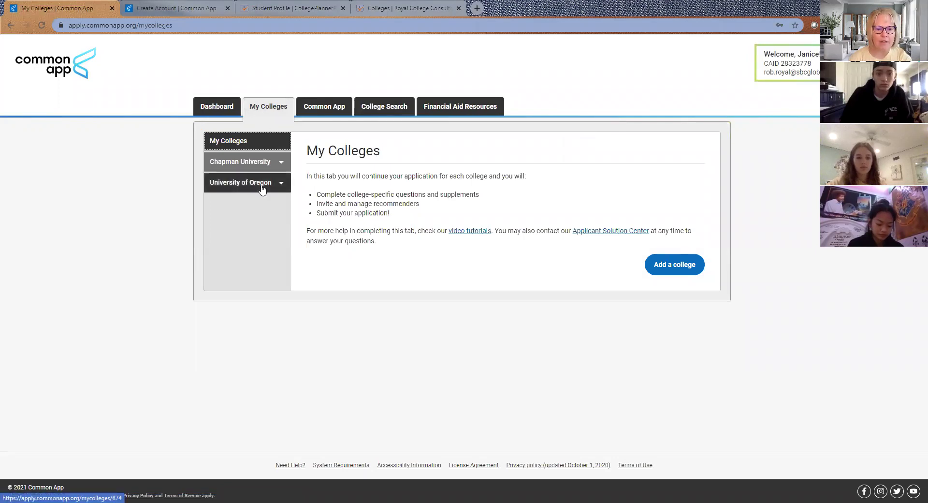
{"action": "left_click", "coordinate": [278, 165]}
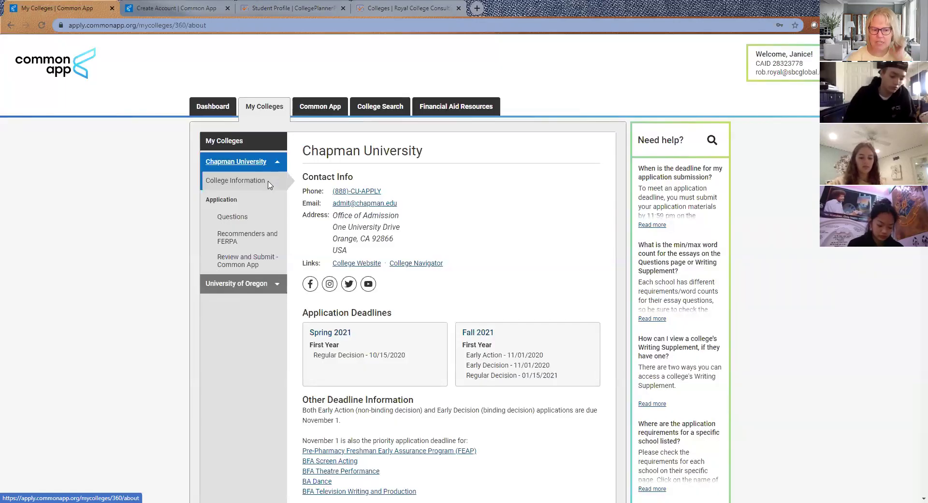
{"action": "left_click", "coordinate": [231, 216]}
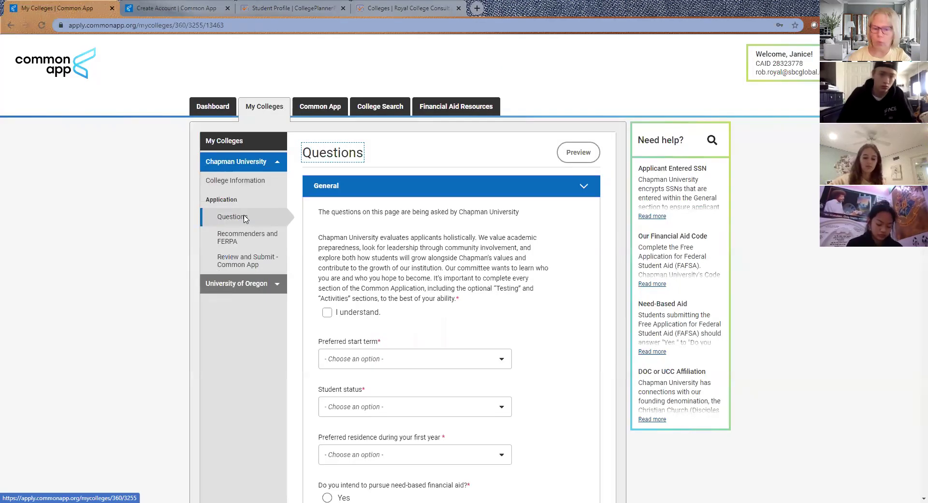
Read through Chapman's General questions on start term, student status and first-year residence.
{"action": "scroll", "coordinate": [392, 194], "scroll_direction": "down", "scroll_amount": 3}
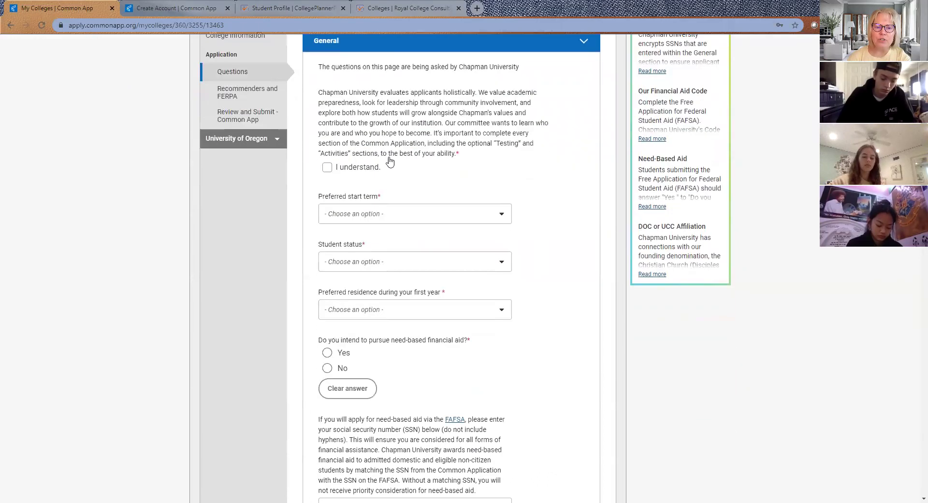
{"action": "scroll", "coordinate": [468, 329], "scroll_direction": "down", "scroll_amount": 5}
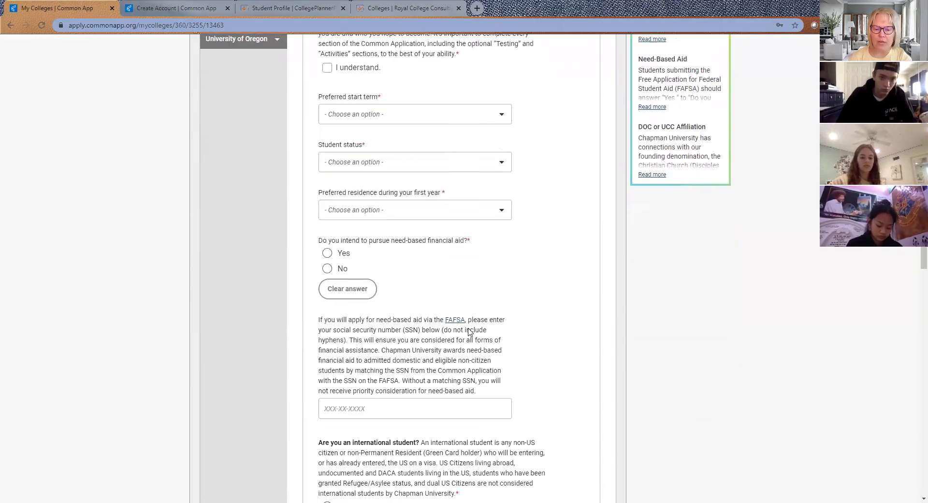
{"action": "scroll", "coordinate": [469, 329], "scroll_direction": "up", "scroll_amount": 6}
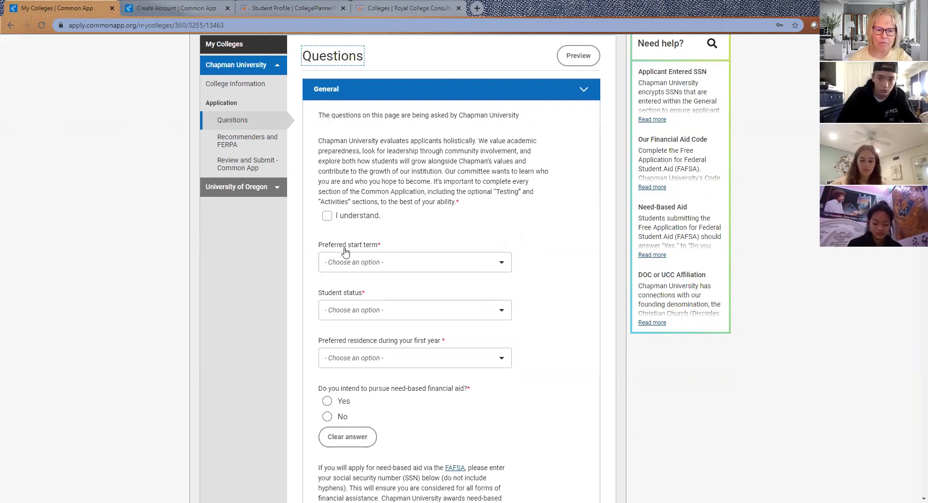
{"action": "scroll", "coordinate": [477, 251], "scroll_direction": "down", "scroll_amount": 2}
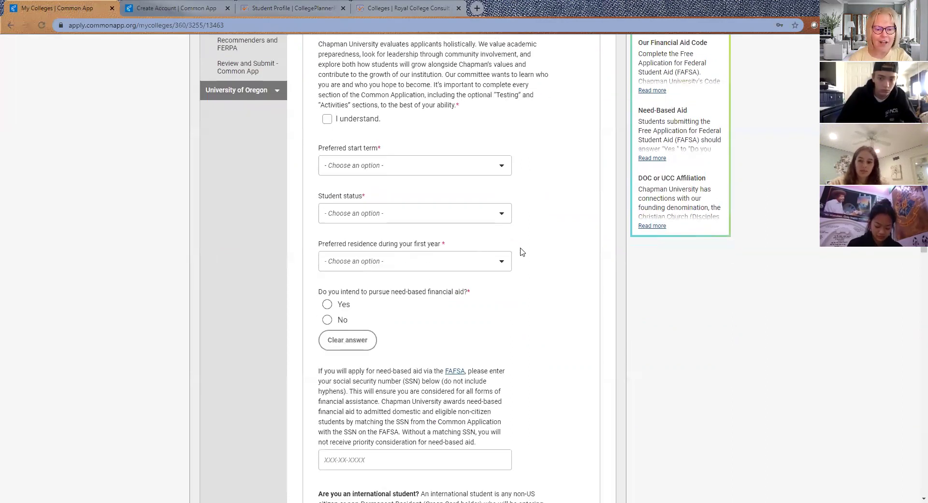
{"action": "scroll", "coordinate": [522, 251], "scroll_direction": "down", "scroll_amount": 10}
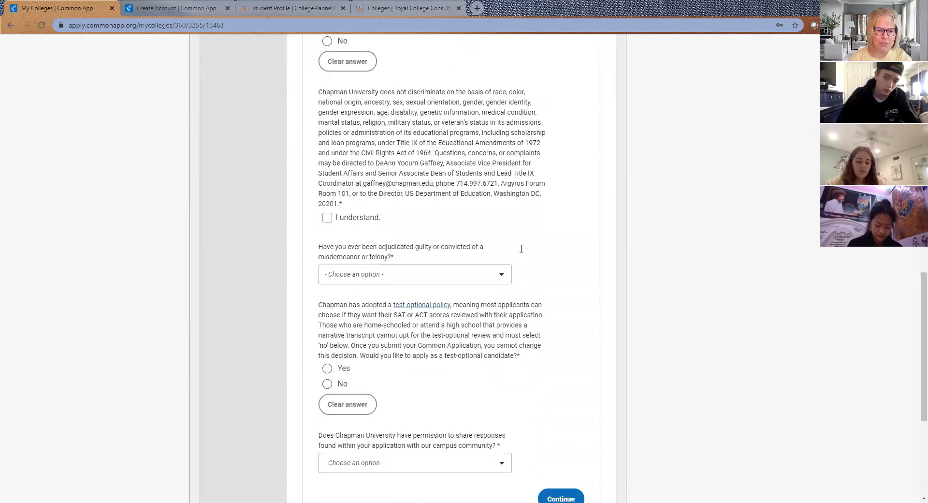
{"action": "scroll", "coordinate": [521, 249], "scroll_direction": "down", "scroll_amount": 5}
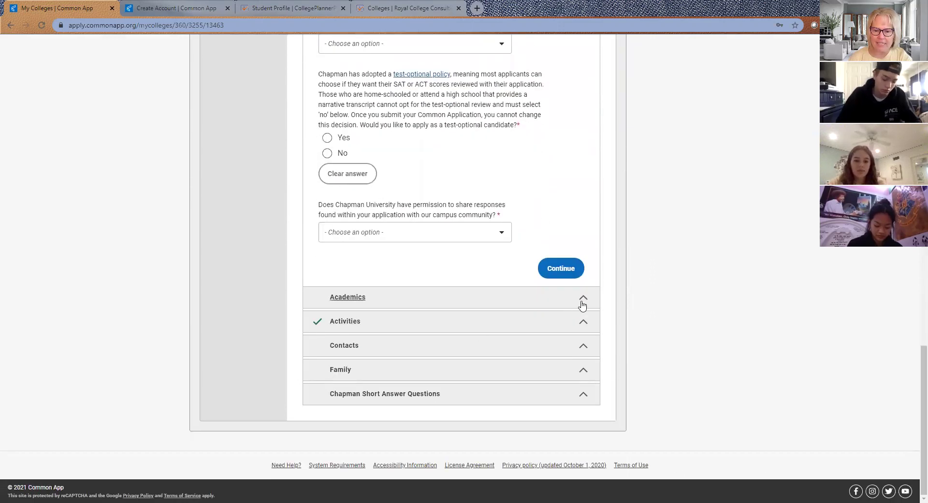
{"action": "left_click", "coordinate": [583, 299]}
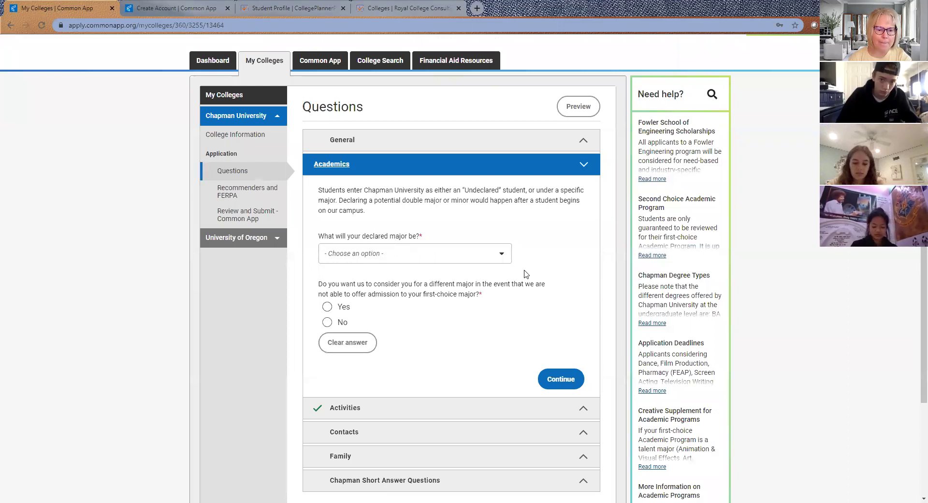
Declare Art - Art History - BA as Chapman's major and place the cursor in the major-interest box.
{"action": "scroll", "coordinate": [526, 273], "scroll_direction": "down", "scroll_amount": 2}
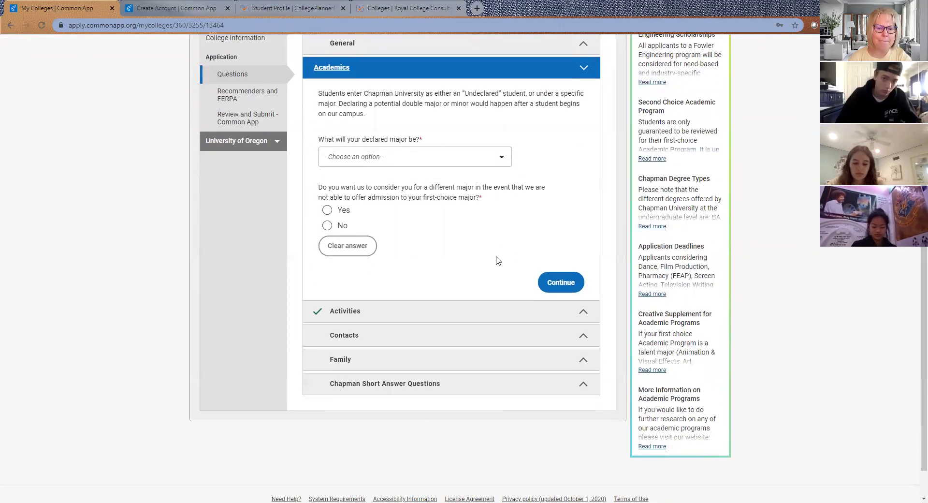
{"action": "left_click", "coordinate": [500, 158]}
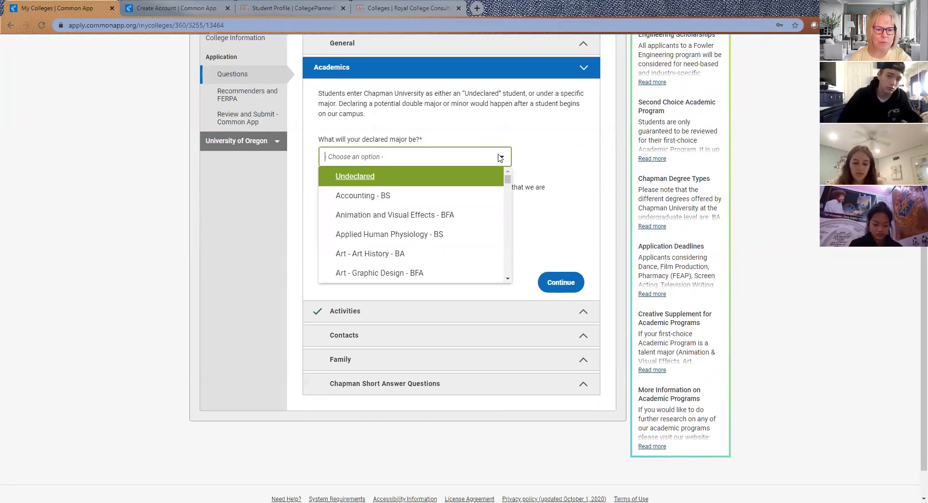
{"action": "left_click", "coordinate": [419, 258]}
{"action": "left_click", "coordinate": [392, 238]}
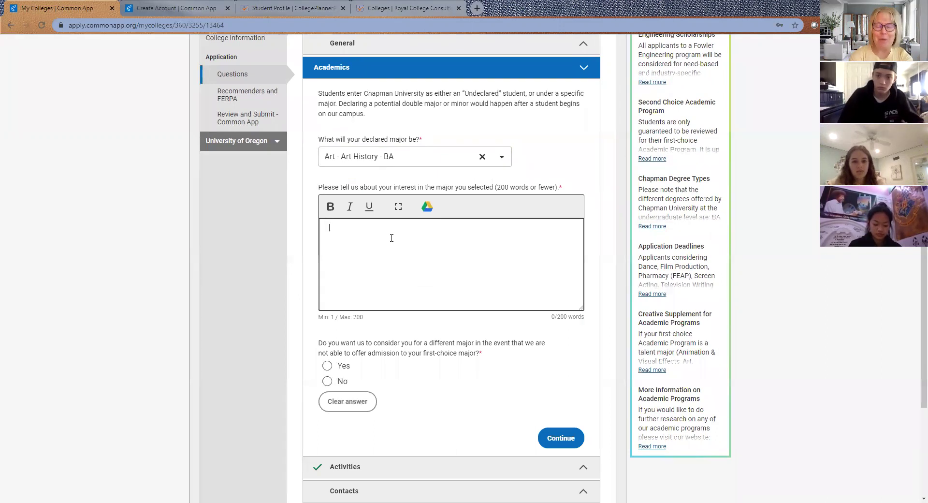
{"action": "left_click", "coordinate": [392, 238]}
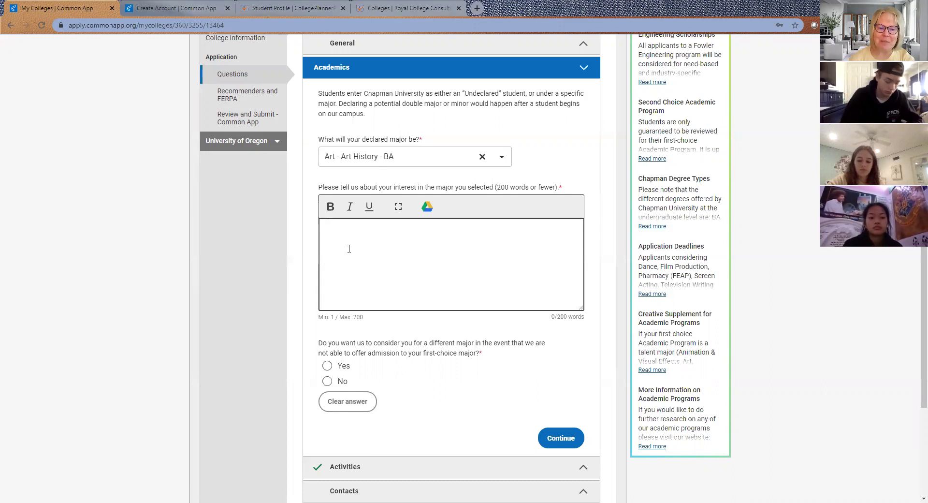
{"action": "left_click_drag", "start_coordinate": [364, 187], "coordinate": [476, 187]}
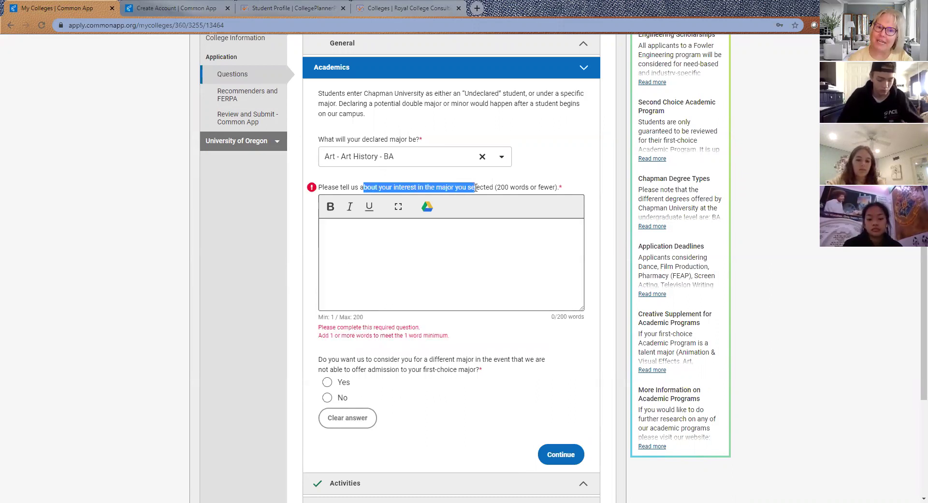
{"action": "left_click", "coordinate": [351, 240]}
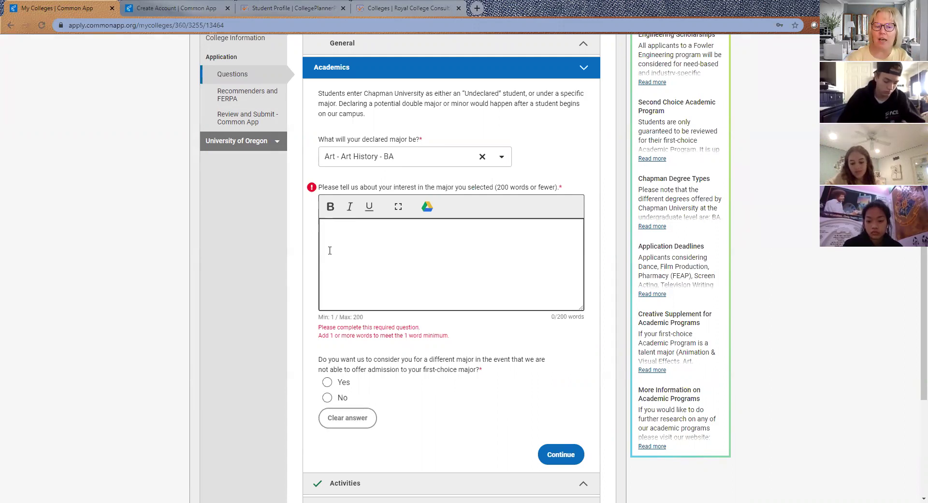
{"action": "scroll", "coordinate": [357, 244], "scroll_direction": "down", "scroll_amount": 2}
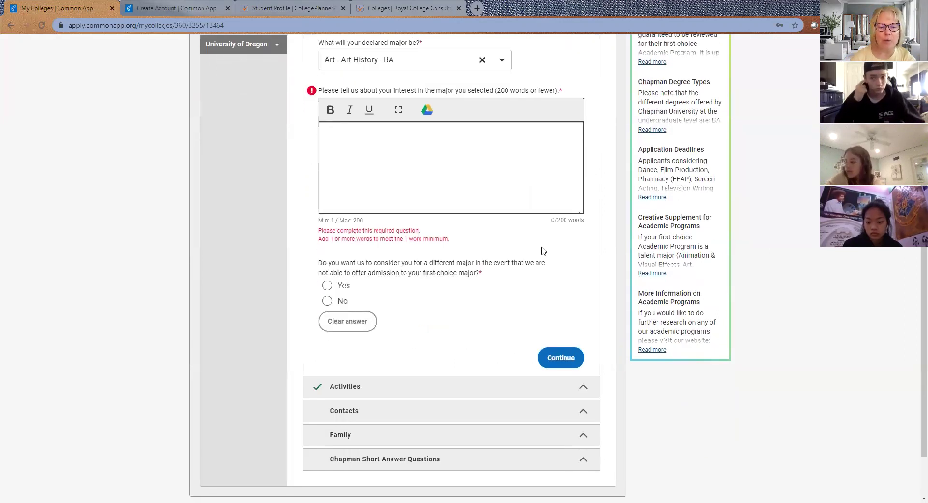
{"action": "scroll", "coordinate": [543, 250], "scroll_direction": "down", "scroll_amount": 2}
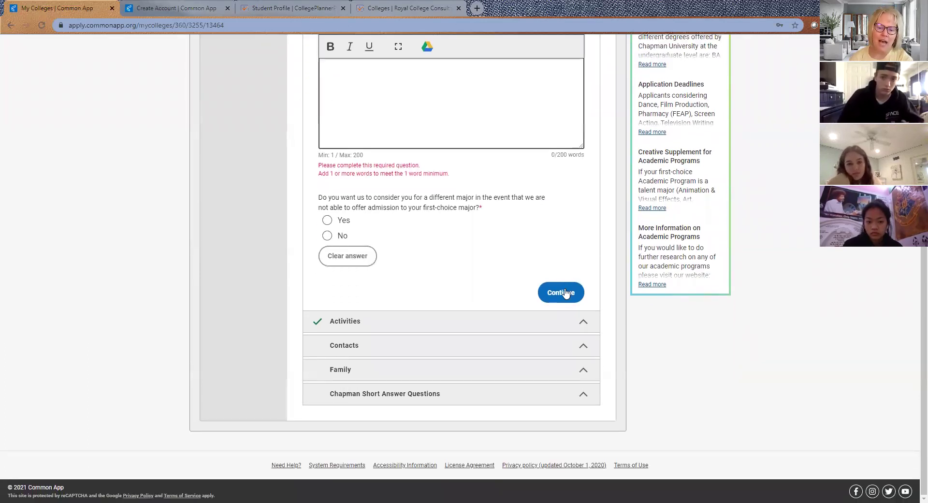
{"action": "left_click", "coordinate": [582, 322]}
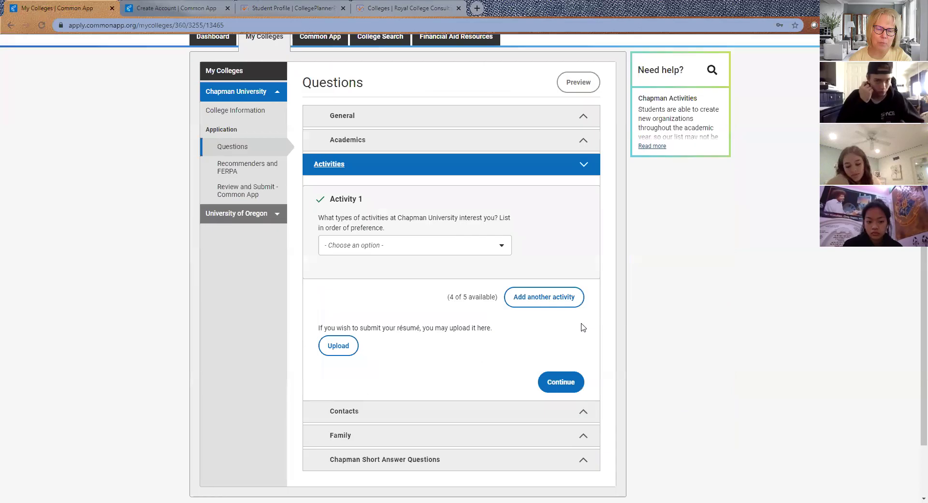
Browse Chapman's activity types and pick Civic Engagement for Activity 1.
{"action": "left_click", "coordinate": [508, 249]}
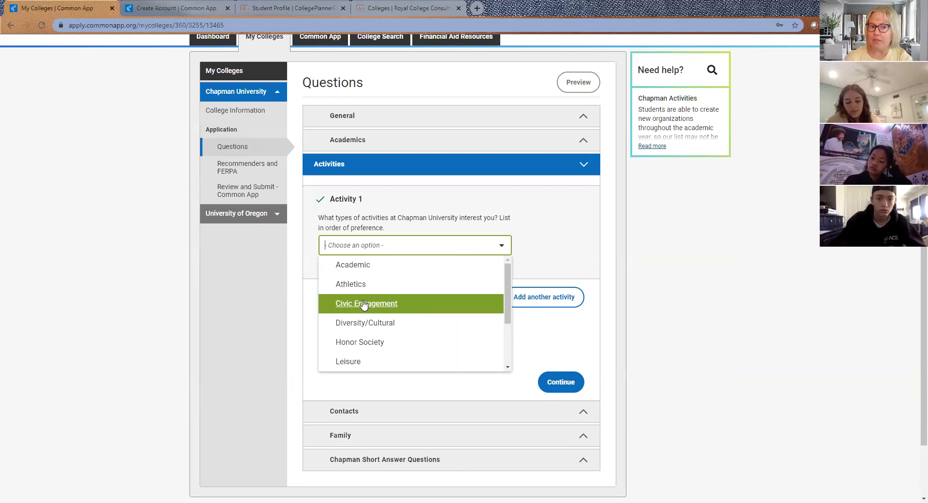
{"action": "scroll", "coordinate": [364, 305], "scroll_direction": "down", "scroll_amount": 1}
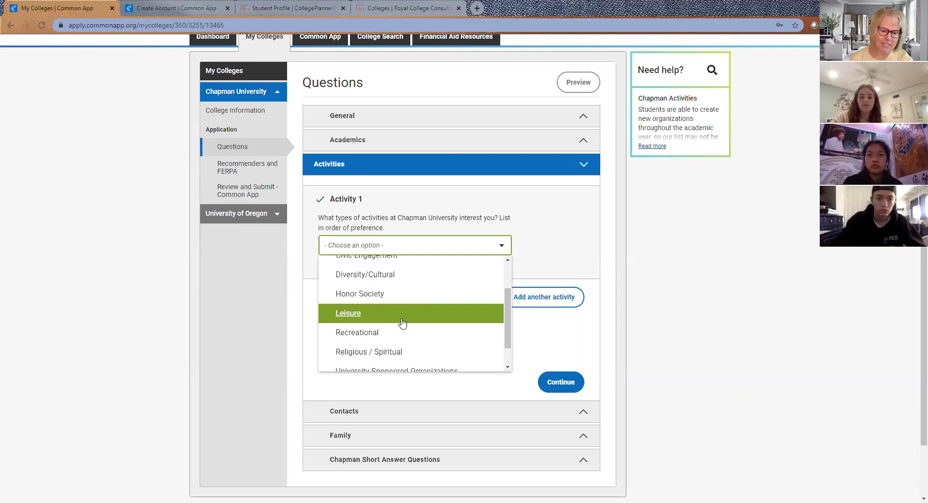
{"action": "scroll", "coordinate": [428, 318], "scroll_direction": "up", "scroll_amount": 2}
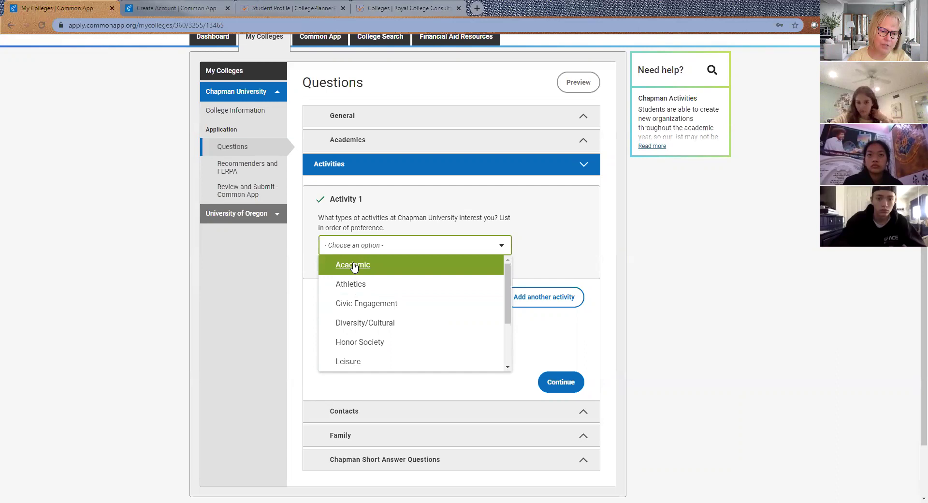
{"action": "left_click", "coordinate": [363, 305]}
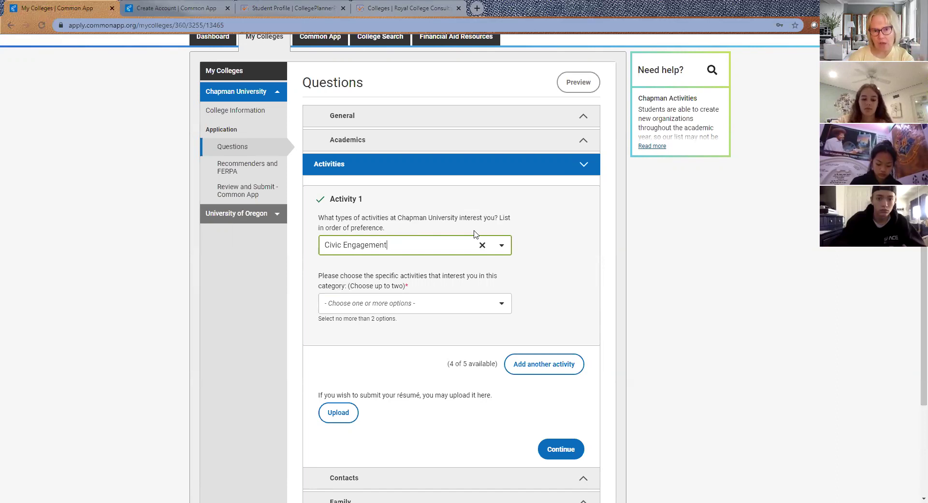
Scroll through Chapman's Activities section to check Civic Engagement is set as Activity 1.
{"action": "scroll", "coordinate": [557, 228], "scroll_direction": "down", "scroll_amount": 3}
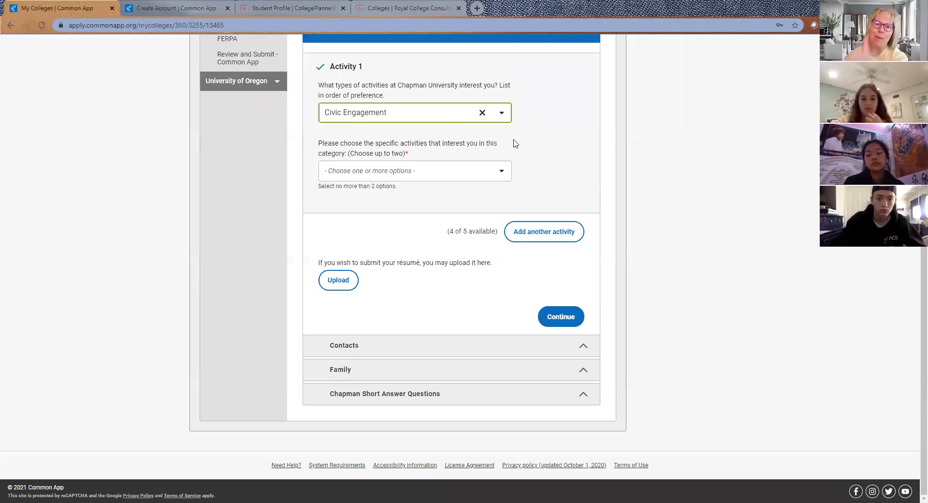
{"action": "scroll", "coordinate": [522, 152], "scroll_direction": "up", "scroll_amount": 2}
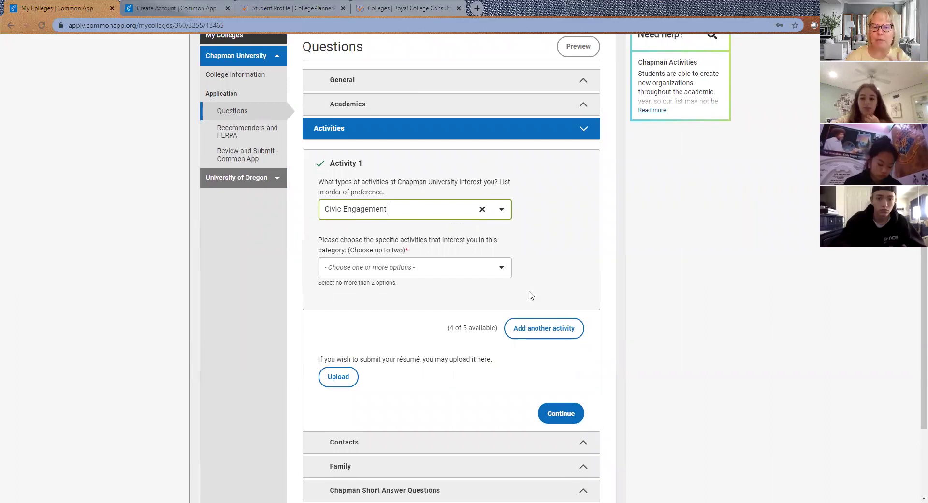
{"action": "scroll", "coordinate": [538, 254], "scroll_direction": "down", "scroll_amount": 2}
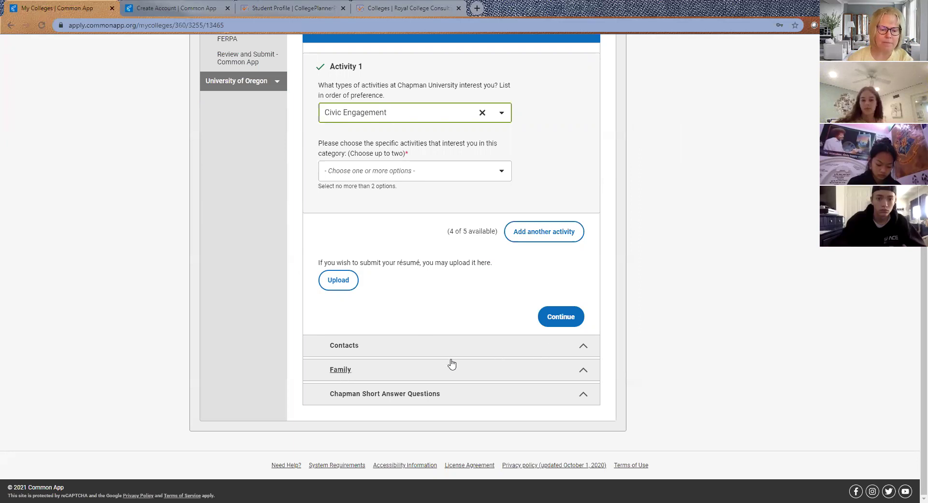
{"action": "left_click", "coordinate": [433, 393]}
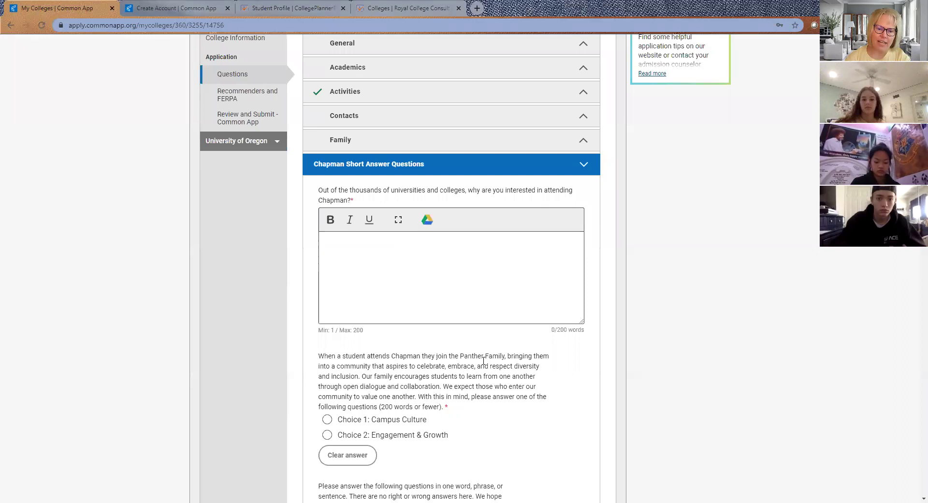
Review Chapman's short answer questions and highlight the why-Chapman prompt.
{"action": "scroll", "coordinate": [535, 207], "scroll_direction": "down", "scroll_amount": 2}
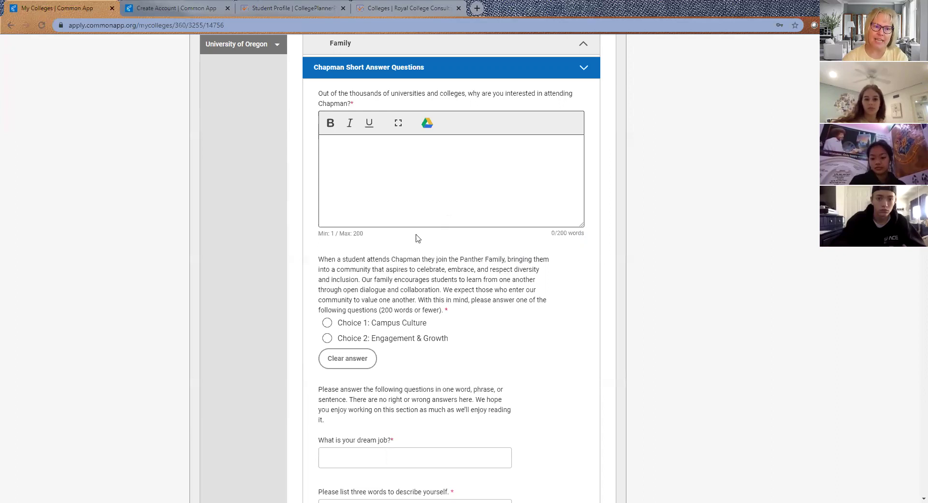
{"action": "scroll", "coordinate": [328, 244], "scroll_direction": "up", "scroll_amount": 3}
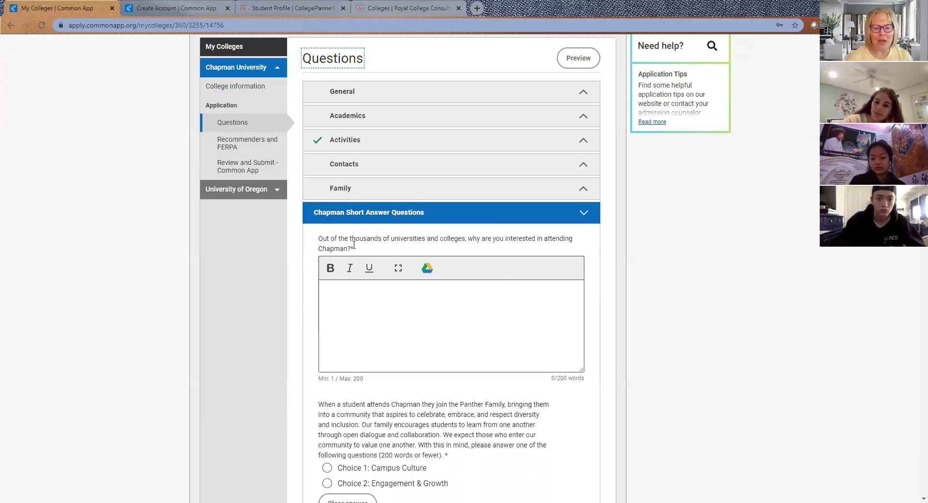
{"action": "left_click_drag", "start_coordinate": [354, 249], "coordinate": [298, 240]}
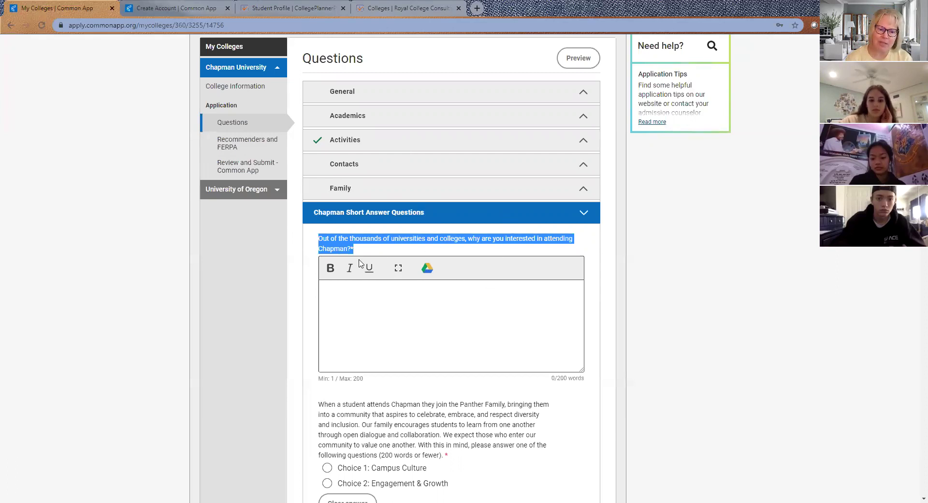
Put the cursor in the why-Chapman essay, then read through every short answer to the college-course question.
{"action": "left_click", "coordinate": [364, 252]}
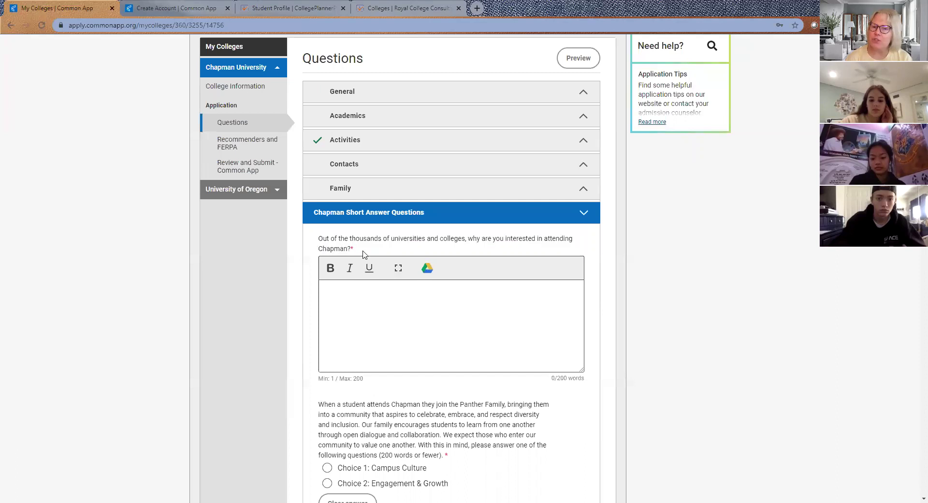
{"action": "left_click", "coordinate": [336, 293]}
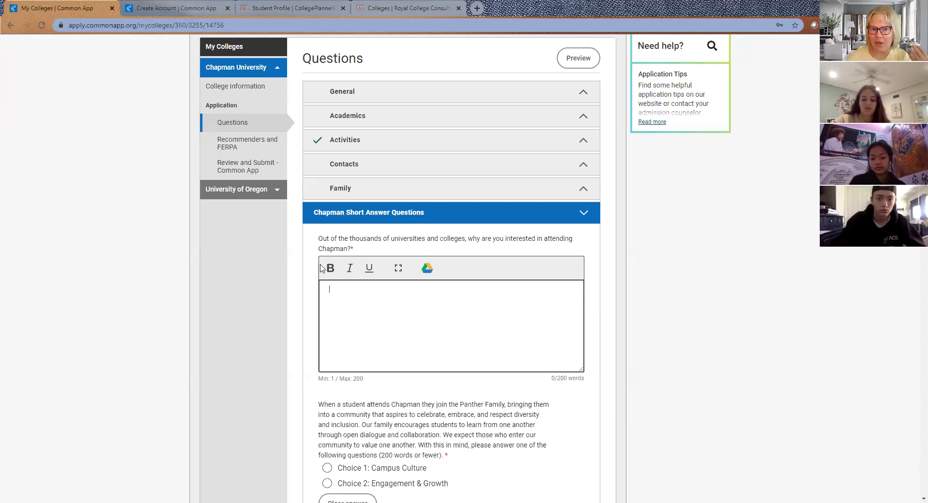
{"action": "scroll", "coordinate": [321, 268], "scroll_direction": "down", "scroll_amount": 3}
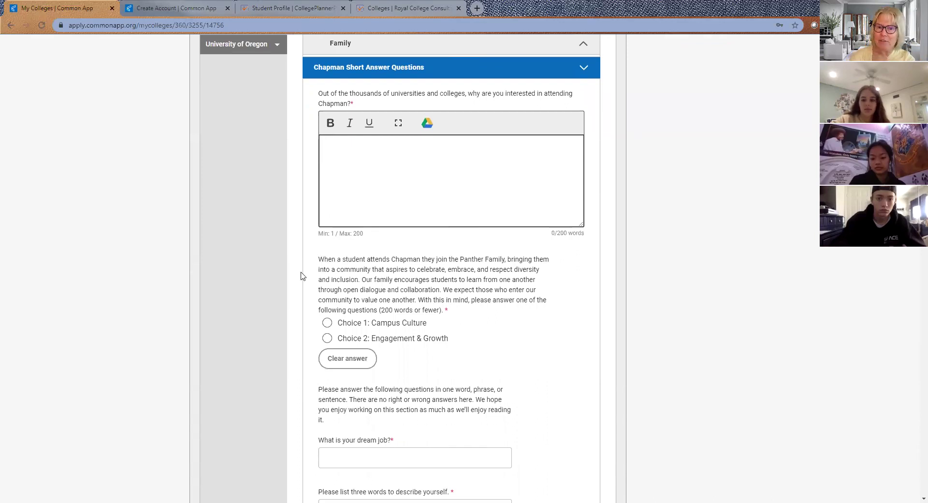
{"action": "scroll", "coordinate": [435, 240], "scroll_direction": "down", "scroll_amount": 3}
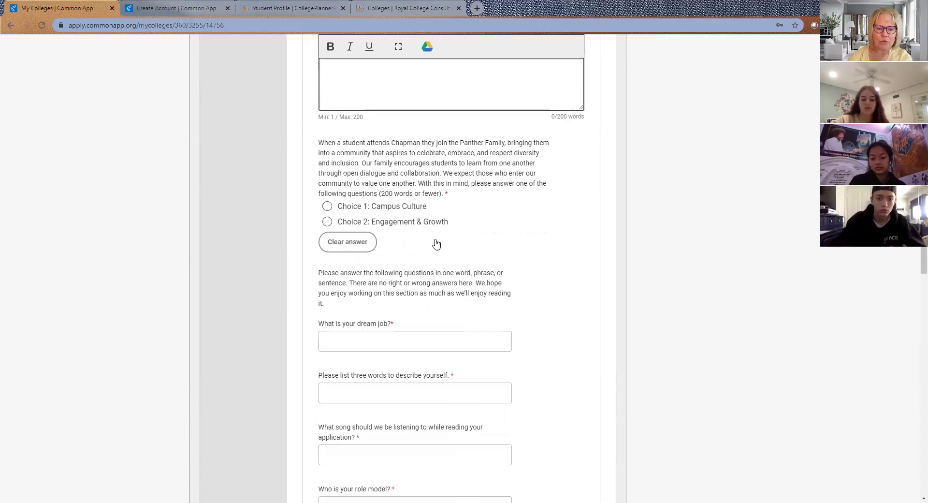
{"action": "scroll", "coordinate": [441, 127], "scroll_direction": "down", "scroll_amount": 2}
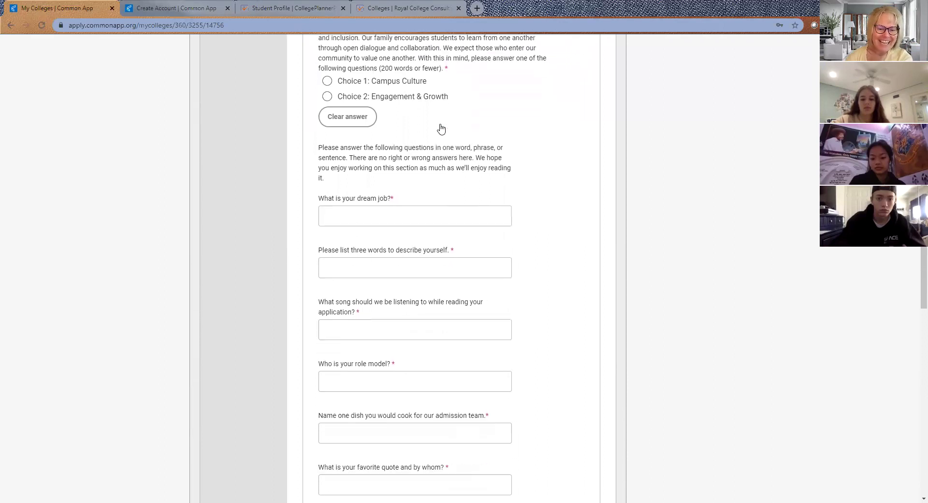
{"action": "scroll", "coordinate": [416, 111], "scroll_direction": "down", "scroll_amount": 2}
{"action": "scroll", "coordinate": [401, 219], "scroll_direction": "down", "scroll_amount": 4}
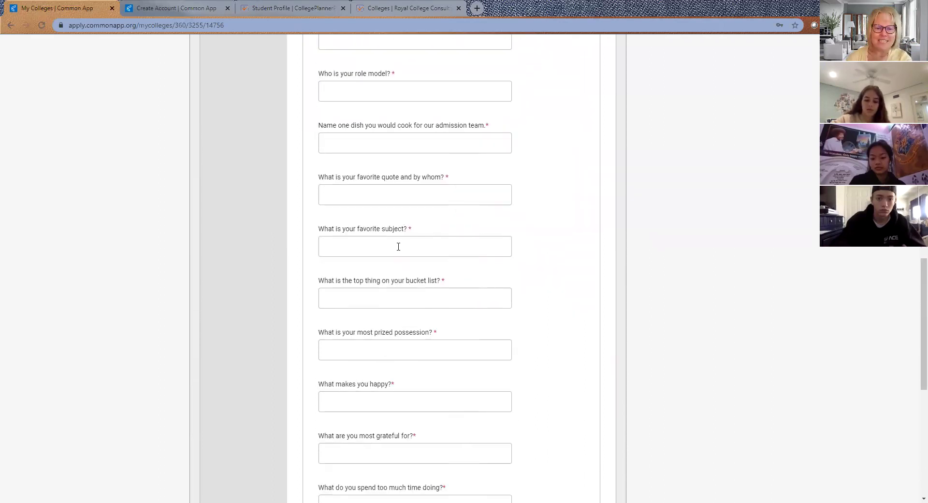
{"action": "scroll", "coordinate": [399, 244], "scroll_direction": "up", "scroll_amount": 5}
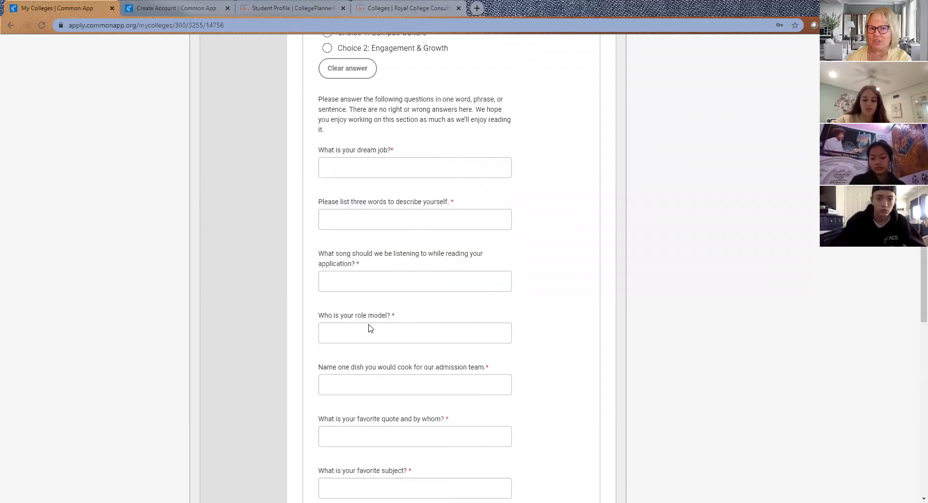
{"action": "scroll", "coordinate": [370, 328], "scroll_direction": "down", "scroll_amount": 7}
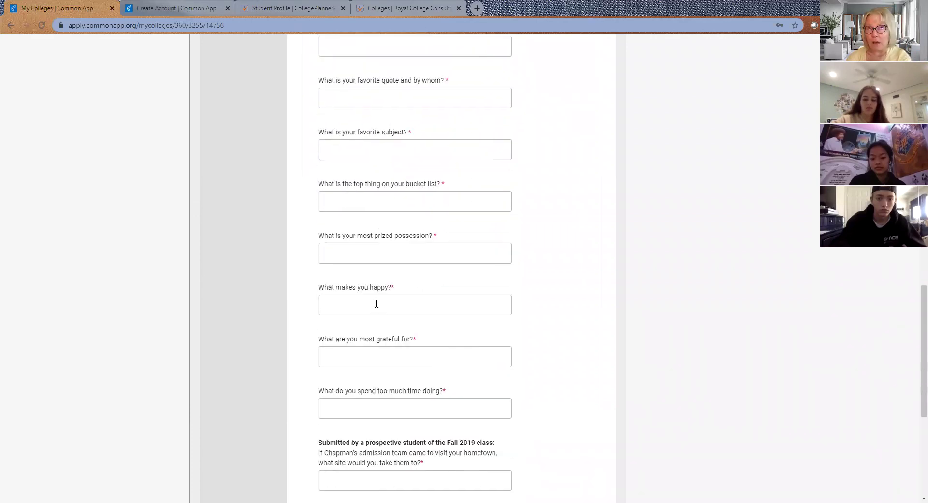
{"action": "scroll", "coordinate": [376, 304], "scroll_direction": "down", "scroll_amount": 2}
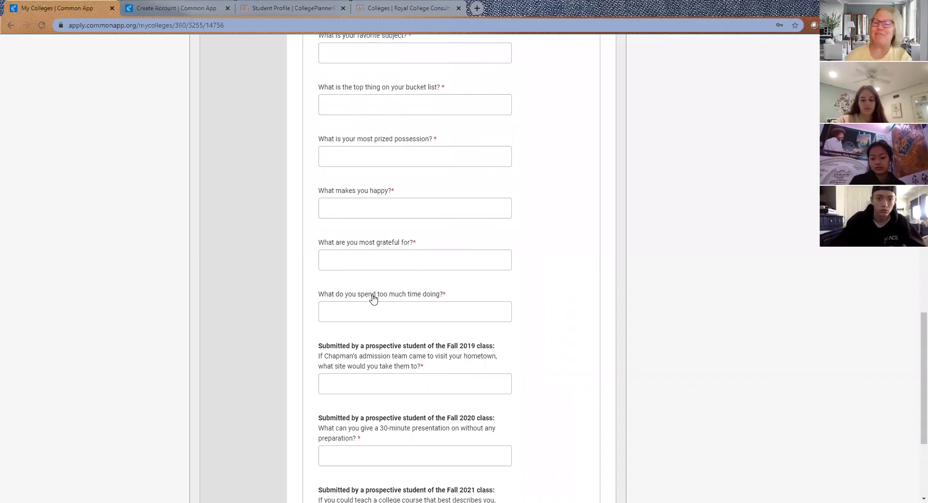
{"action": "scroll", "coordinate": [363, 268], "scroll_direction": "down", "scroll_amount": 2}
{"action": "scroll", "coordinate": [418, 279], "scroll_direction": "down", "scroll_amount": 2}
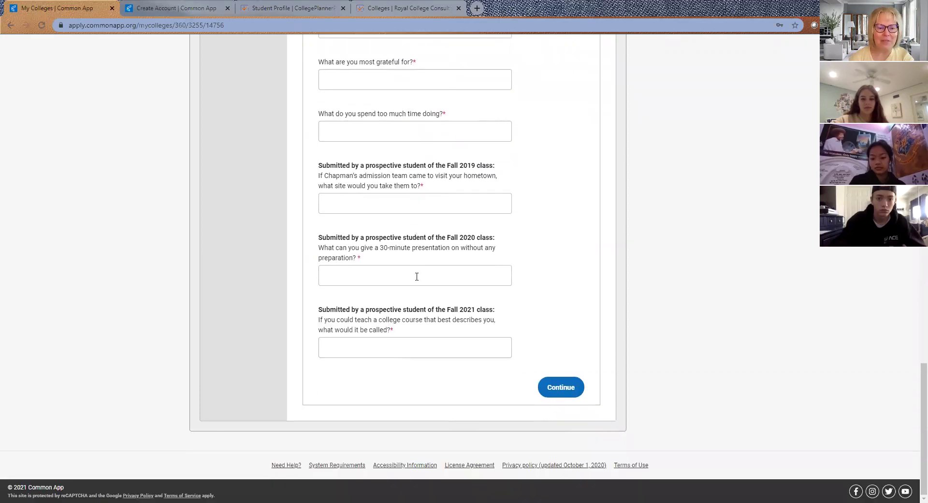
Try to continue past Chapman's short answers, check the required why-Chapman error, and return to the dashboard.
{"action": "left_click", "coordinate": [562, 387]}
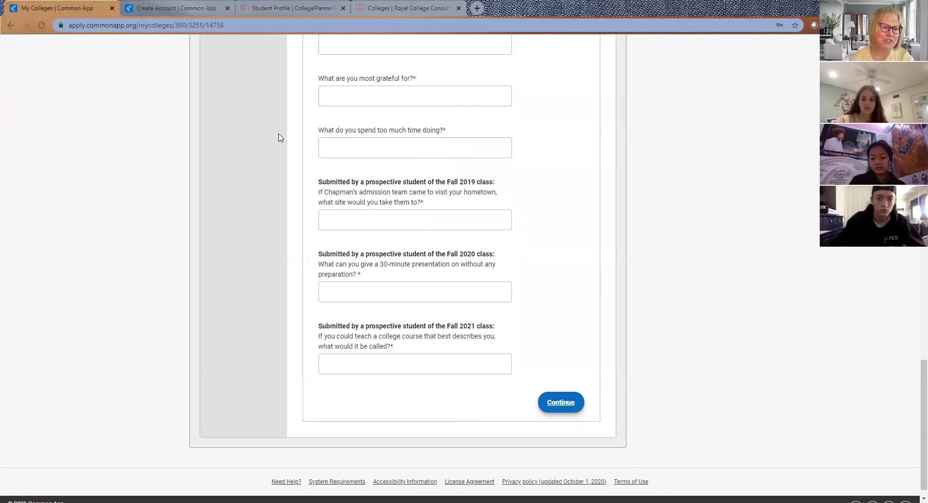
{"action": "scroll", "coordinate": [278, 139], "scroll_direction": "up", "scroll_amount": 20}
{"action": "scroll", "coordinate": [273, 130], "scroll_direction": "up", "scroll_amount": 4}
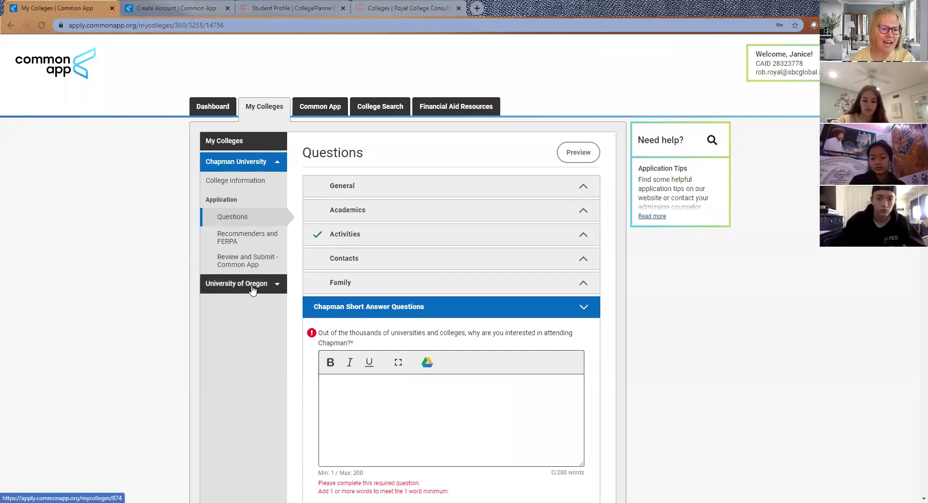
{"action": "left_click", "coordinate": [202, 110]}
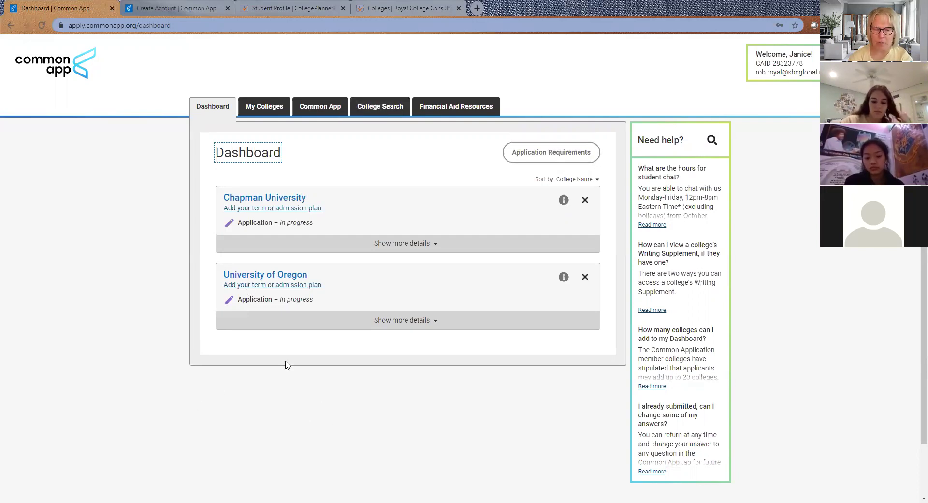
Open the Application Requirements grid comparing Chapman and Oregon deadlines and fees.
{"action": "left_click", "coordinate": [556, 154]}
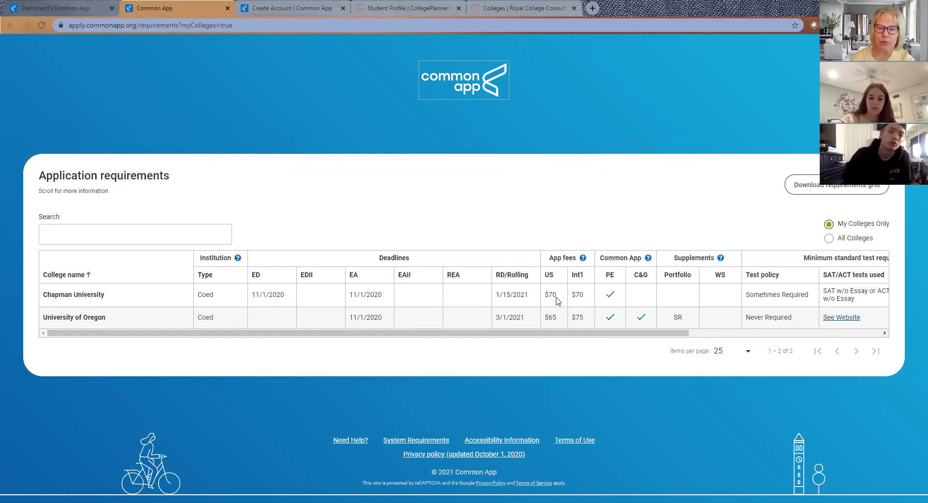
Check Chapman's $70 fee, scroll the grid right to Recommendations, then go back to the Dashboard.
{"action": "left_click_drag", "start_coordinate": [558, 296], "coordinate": [544, 298]}
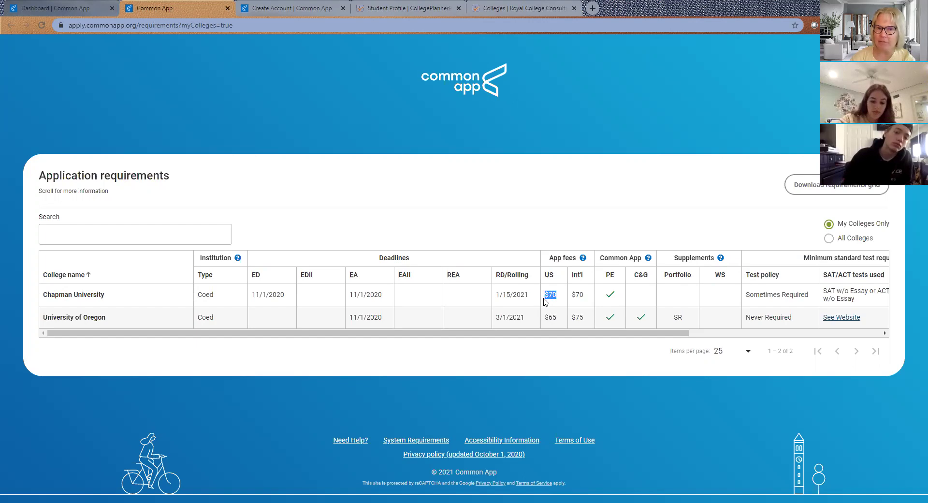
{"action": "left_click", "coordinate": [563, 320]}
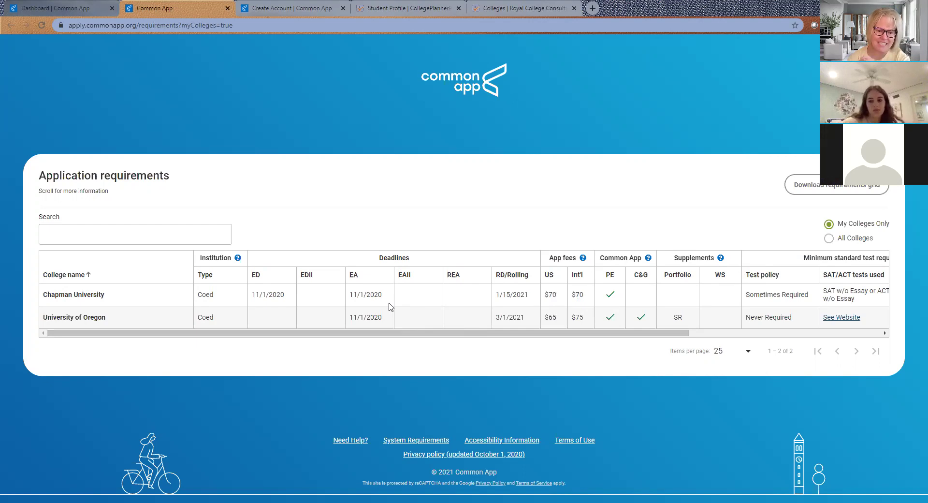
{"action": "left_click", "coordinate": [885, 333]}
{"action": "left_click_drag", "start_coordinate": [885, 333], "coordinate": [885, 333]}
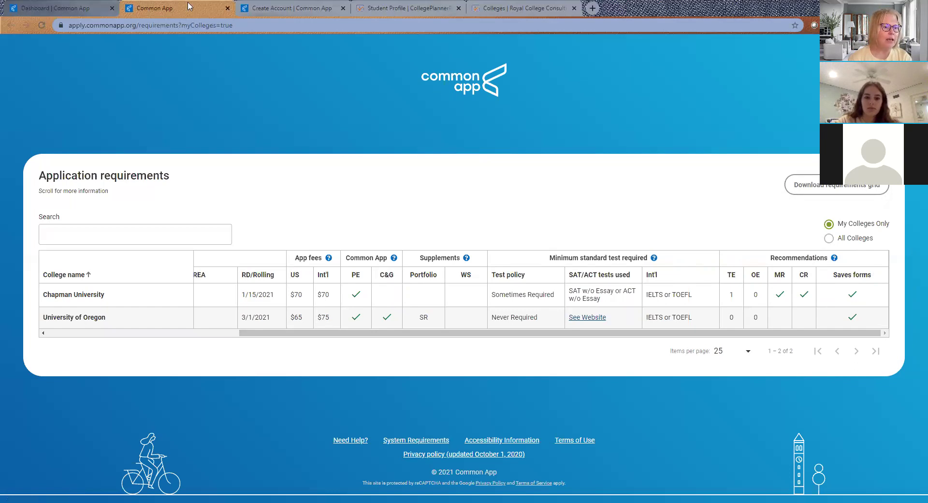
{"action": "left_click", "coordinate": [88, 8]}
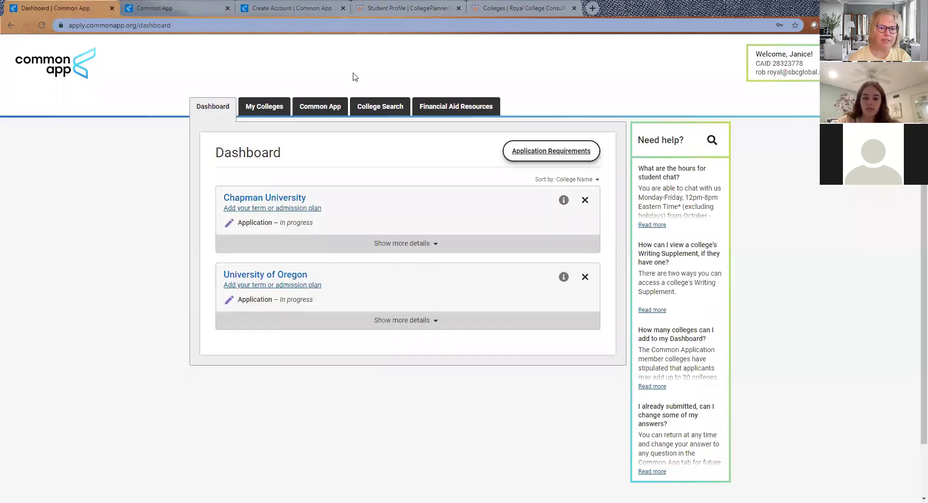